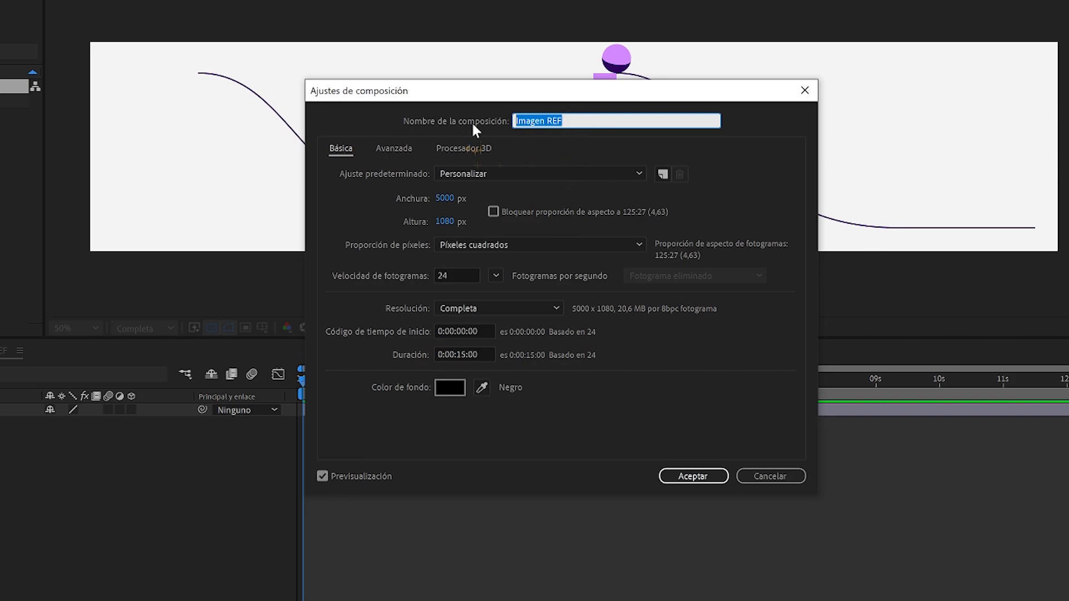
- Rename the composition as animación and apply the composition settings
type("animación")
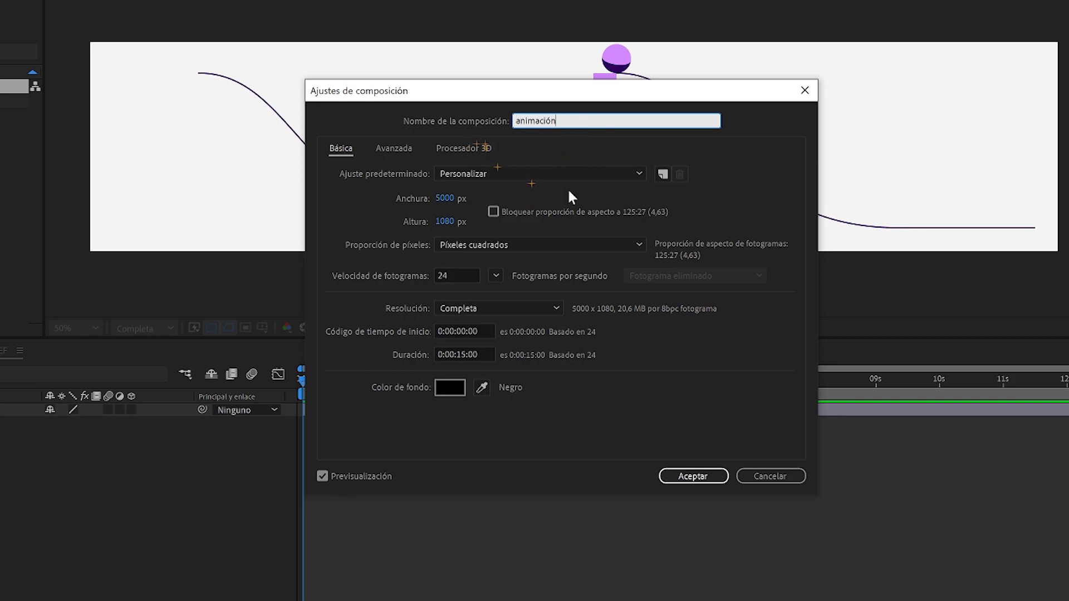
left_click(695, 478)
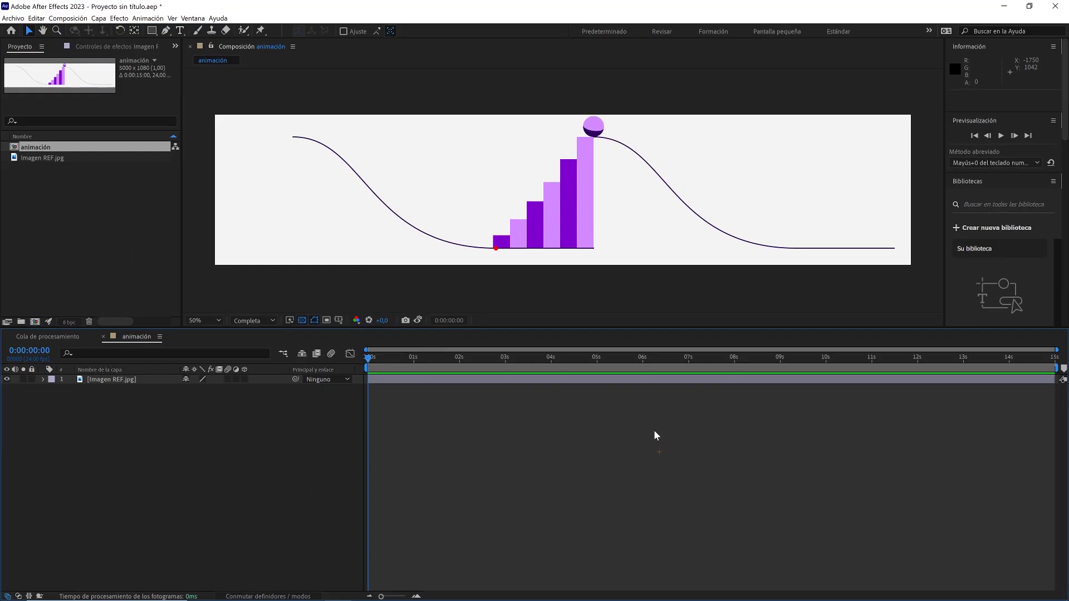
- Show the title/action safe guides and the grid in the composition view and turn on snapping to the grid
left_click(339, 321)
left_click(346, 332)
left_click(343, 321)
left_click(362, 354)
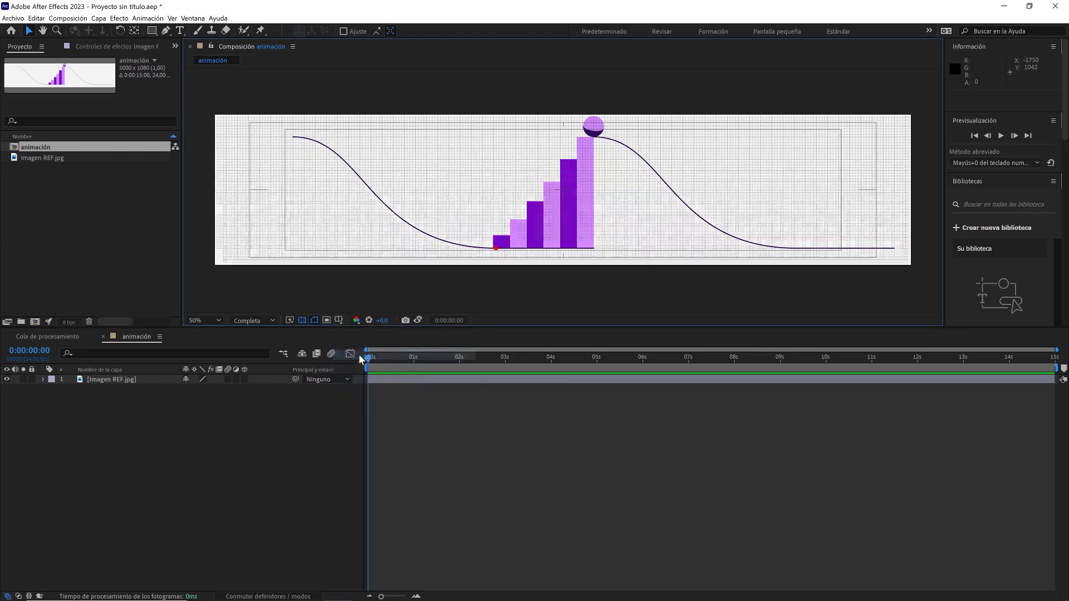
left_click(172, 18)
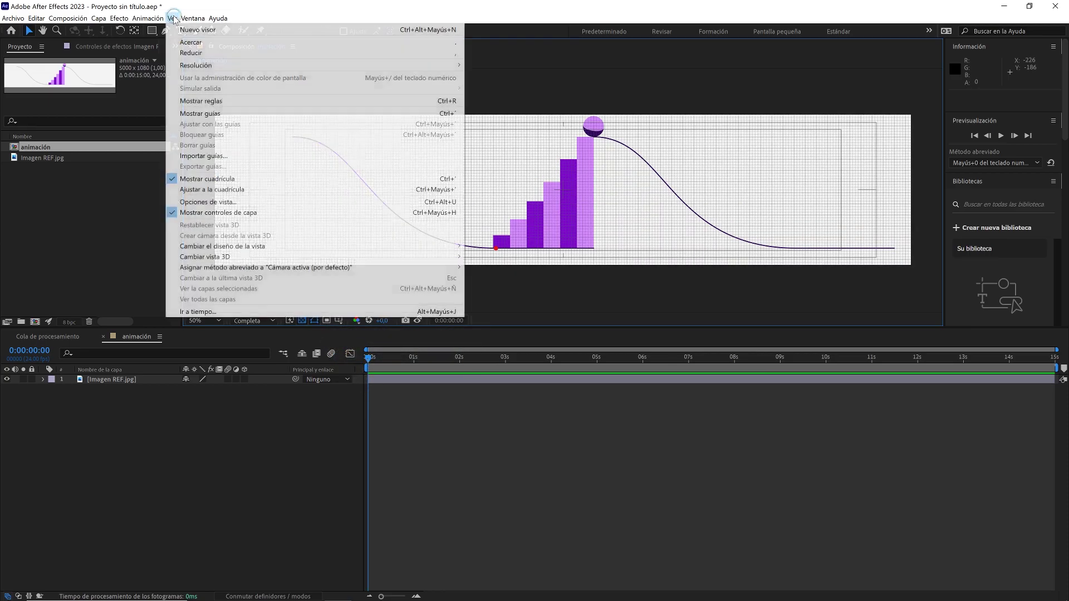
left_click(217, 191)
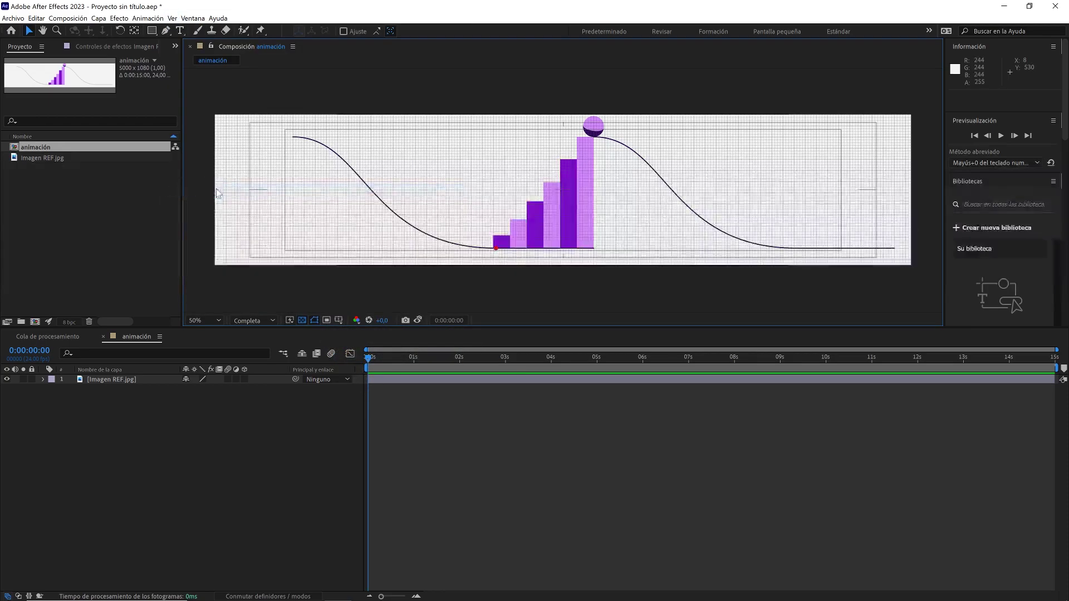
- Set the opacity of the Imagen REF.jpg layer to 30%
left_click(165, 30)
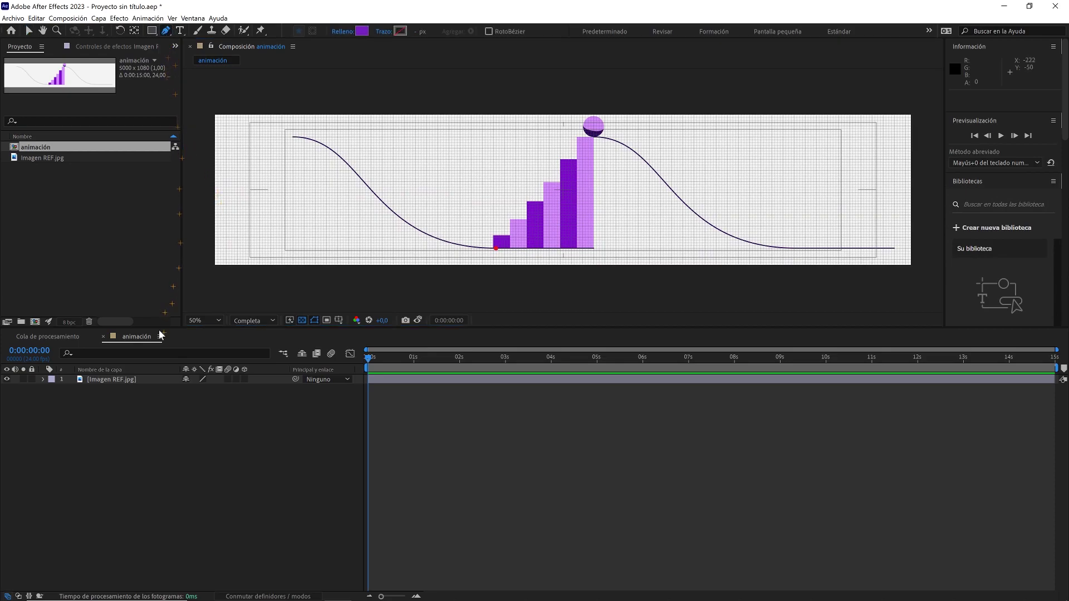
left_click(139, 380)
left_click_drag(191, 389, 181, 392)
left_click(185, 390)
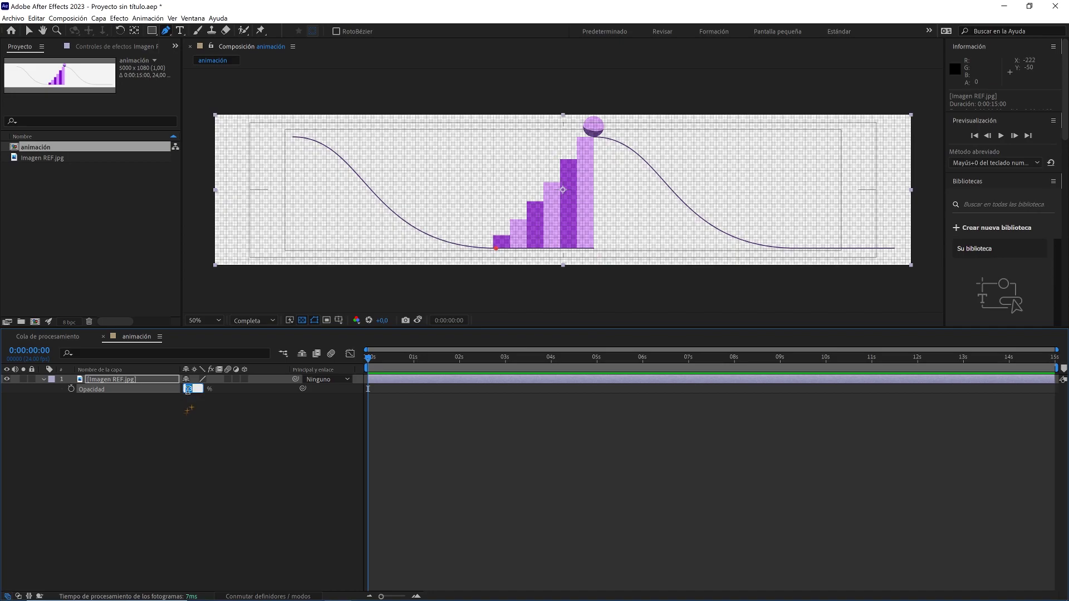
type("30")
left_click(183, 448)
- Create a white 5000 x 1080 px solid layer named bg
right_click(182, 449)
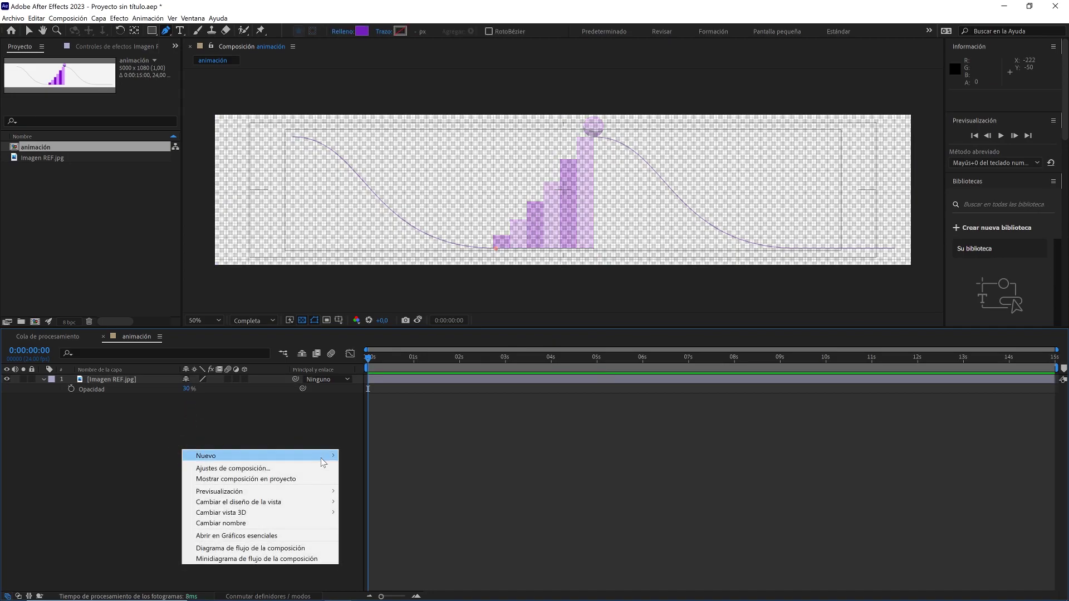
mouse_move(322, 462)
left_click(363, 479)
type("bg")
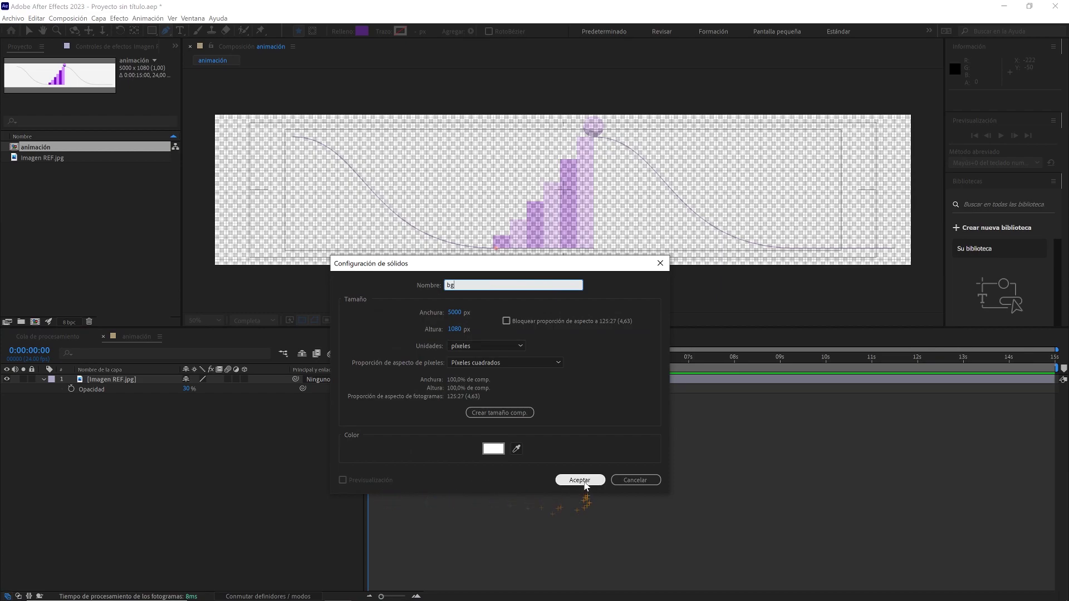
left_click(584, 482)
- Move the bg layer below the Imagen REF.jpg layer and lock it
left_click_drag(170, 381, 170, 400)
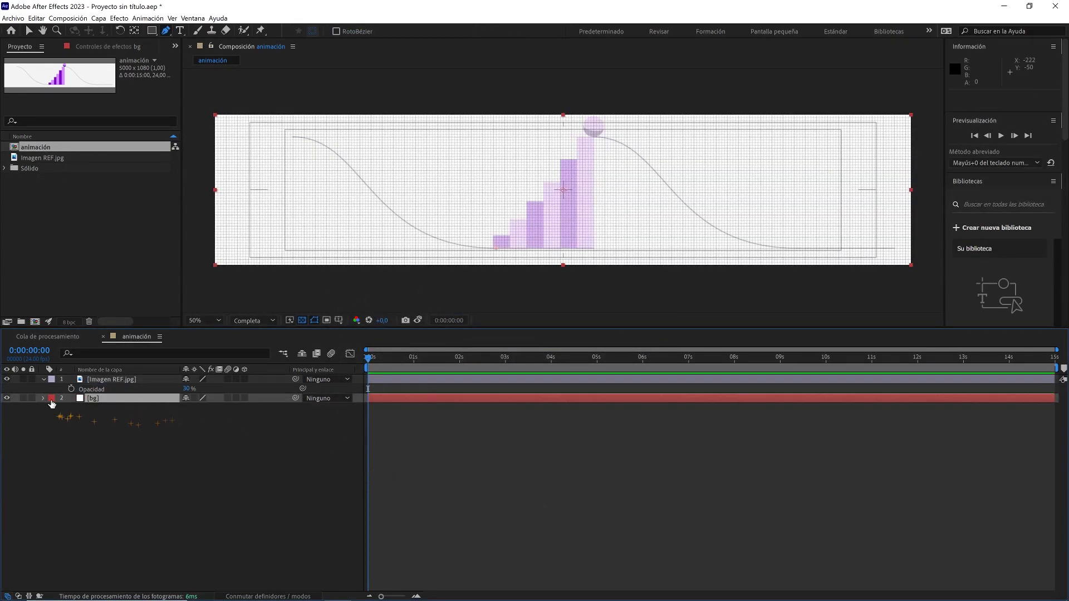
left_click(31, 398)
- Start a Pen tool path at the upper end of the first reference curve
key("period")
left_click_drag(305, 179, 597, 249)
key("period")
left_click_drag(309, 166, 700, 189)
key("g")
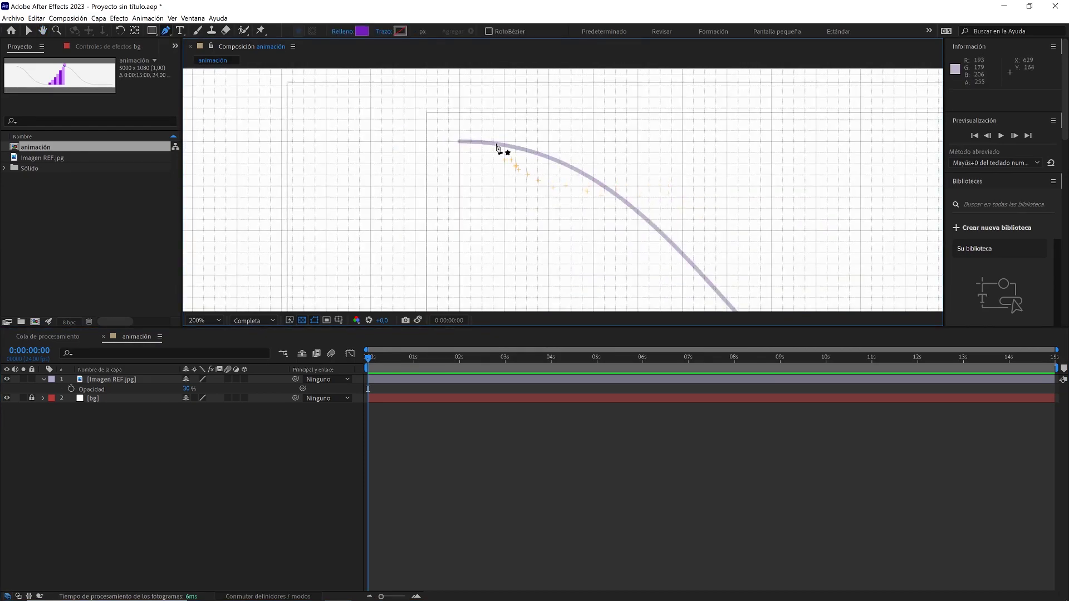
left_click(460, 135)
left_click_drag(460, 135, 460, 141)
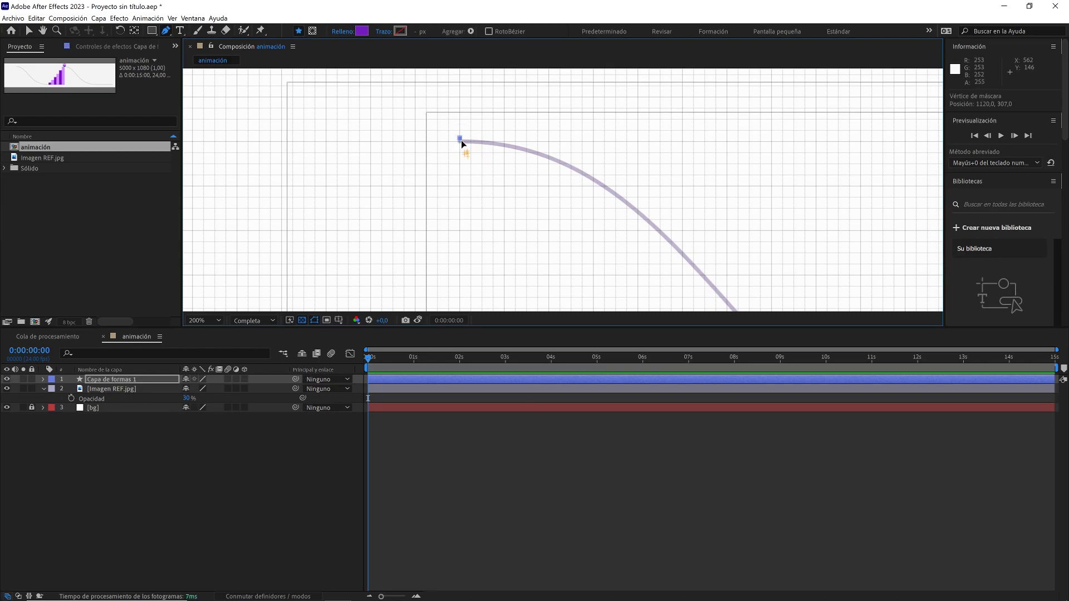
- Add a path vertex at the red dot where the first reference curve meets the baseline
left_click_drag(693, 216, 580, 106)
scroll(651, 185, "down", 1)
left_click_drag(692, 221, 501, 148)
scroll(730, 272, "up", 1)
left_click_drag(602, 202, 661, 217)
left_click(507, 187)
left_click_drag(562, 188, 502, 187)
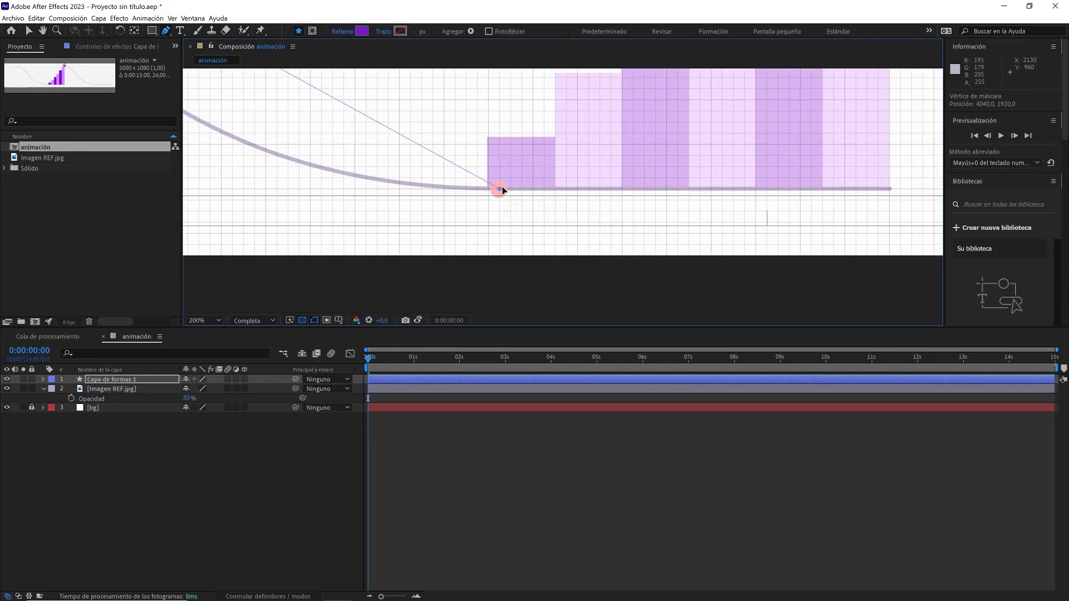
- Place the path's last vertex at the end of the baseline, under the tallest bar
left_click(888, 189)
scroll(888, 201, "up", 1)
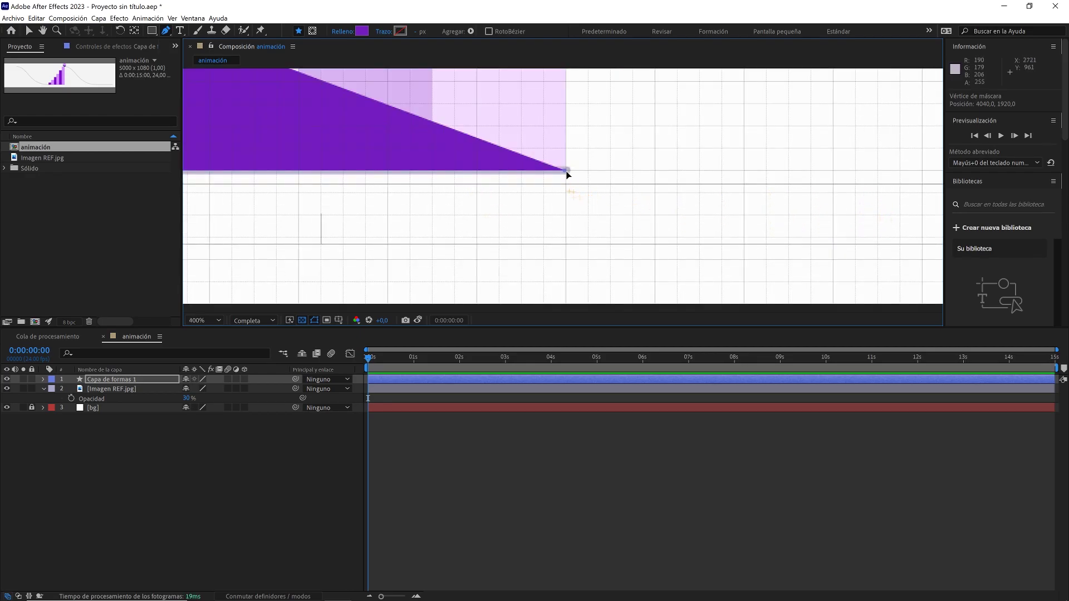
scroll(570, 176, "down", 2)
left_click_drag(499, 160, 750, 250)
scroll(750, 251, "down", 1)
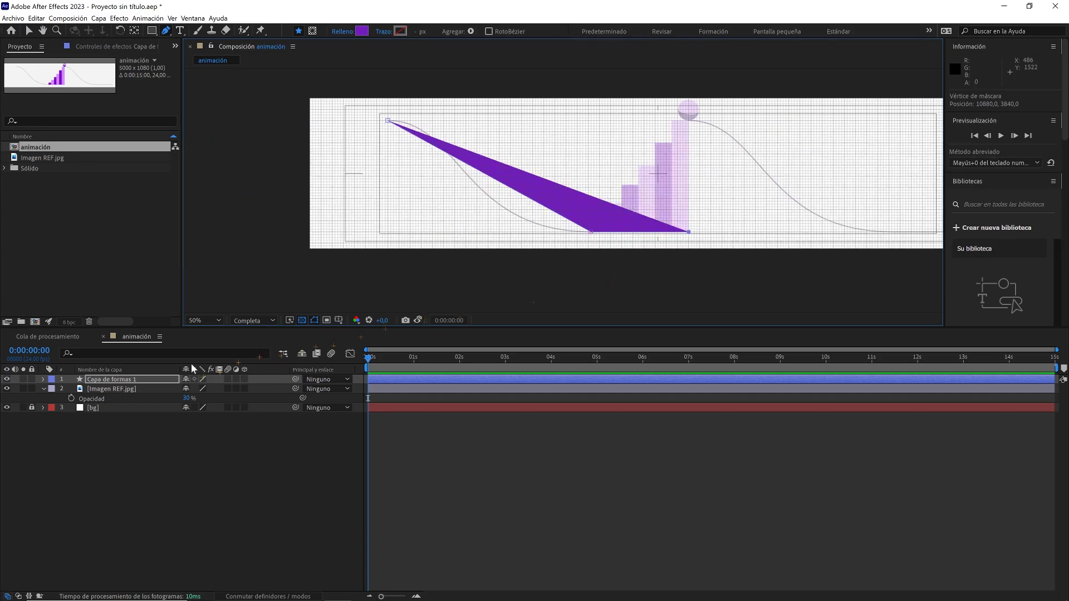
- Rename the new shape layer as trazado
left_click(159, 380)
key("Return")
type("trazado")
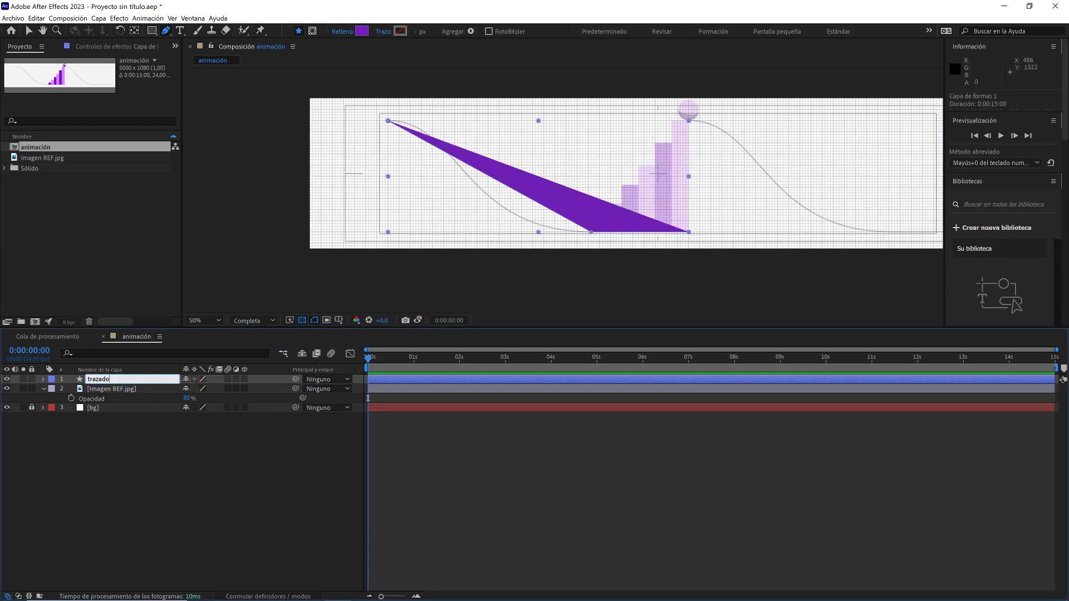
left_click(161, 427)
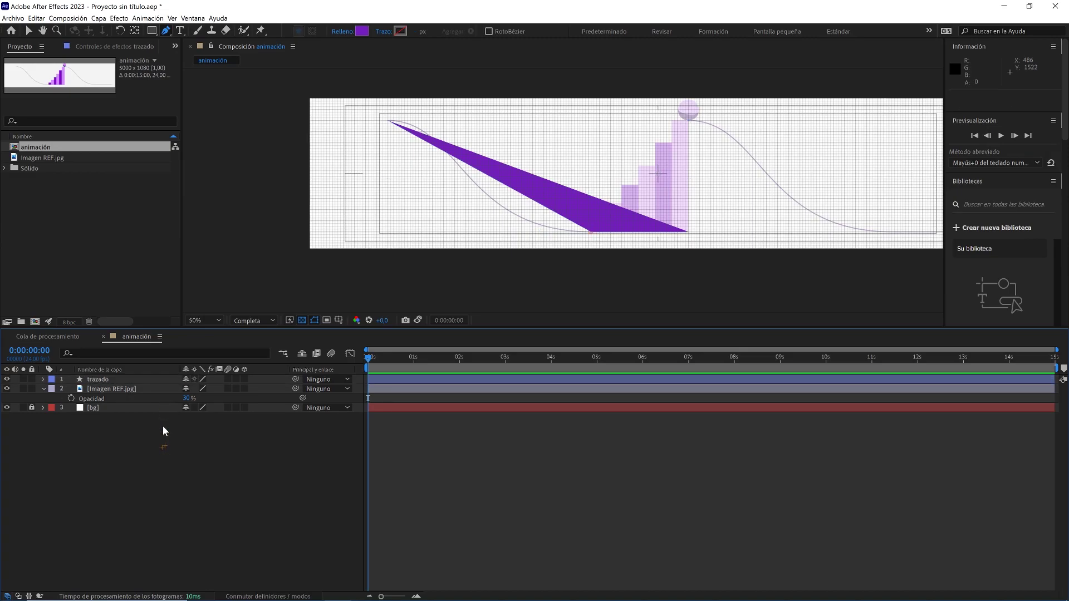
- Remove the fill from the trazado shape by setting its fill option to none
left_click(143, 380)
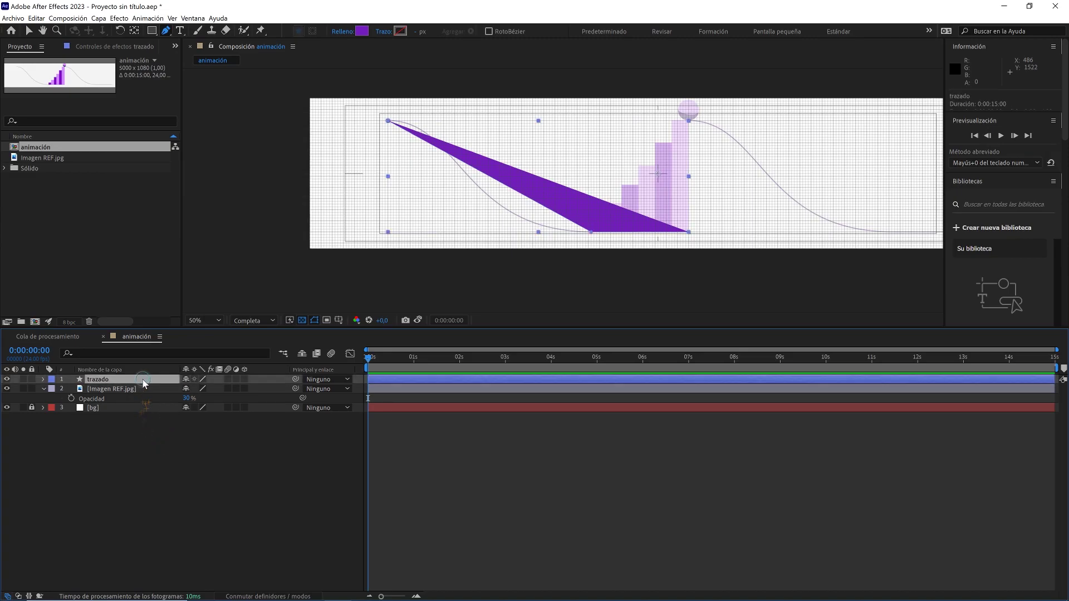
left_click(345, 33)
left_click(469, 275)
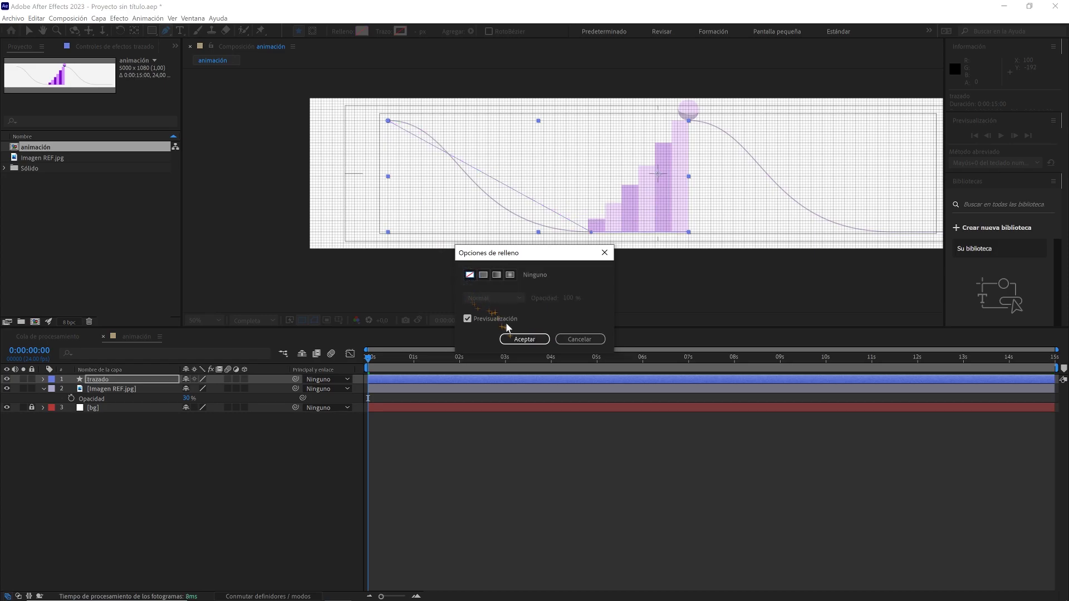
left_click(523, 339)
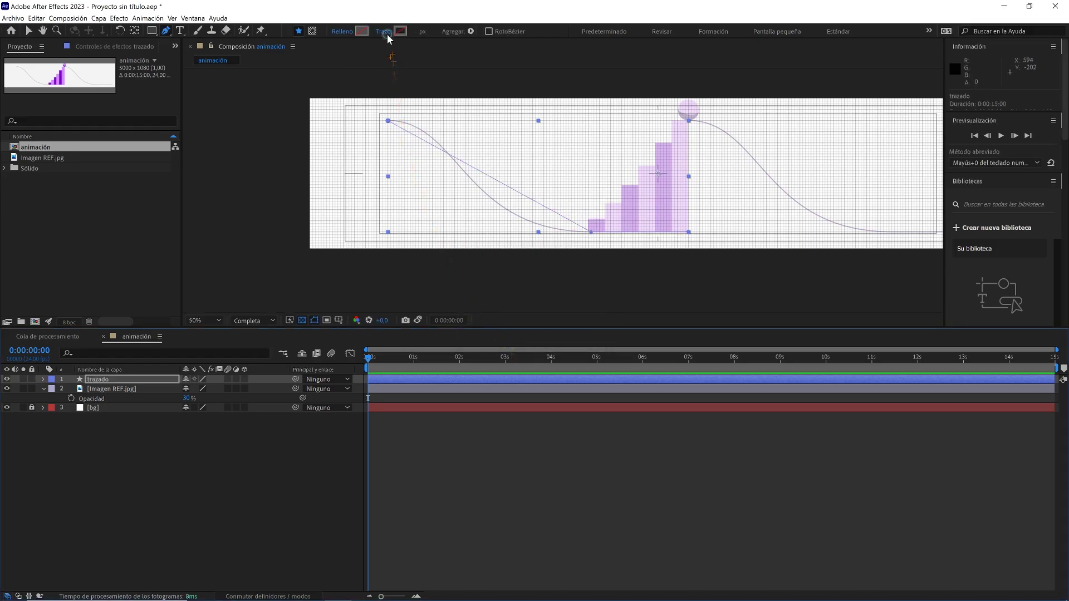
- Give the trazado shape a solid-color stroke using the color 1E1E1E
left_click(387, 34)
left_click(483, 275)
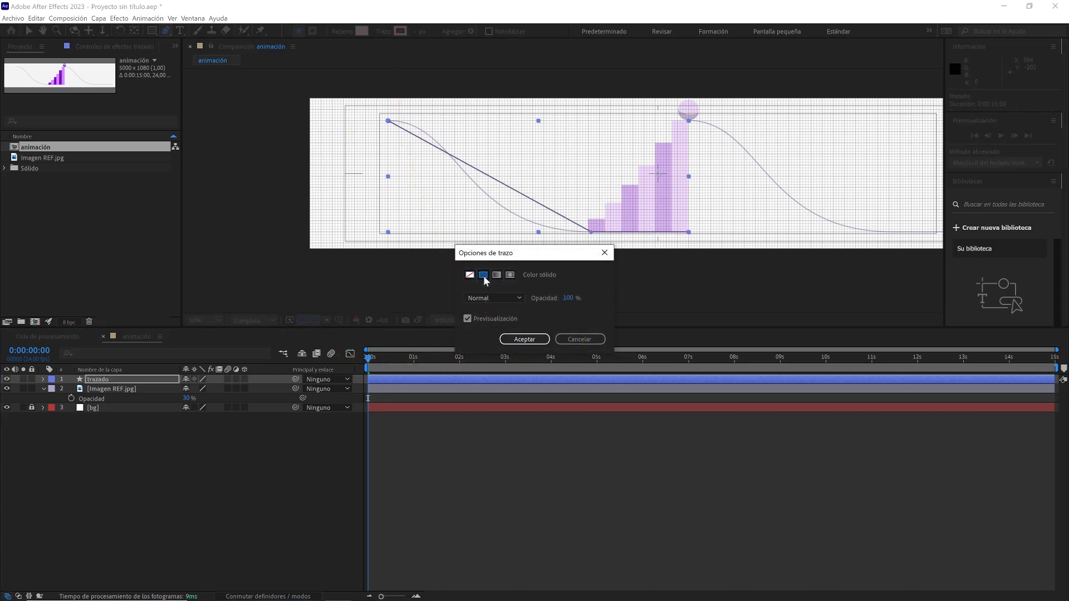
left_click(524, 338)
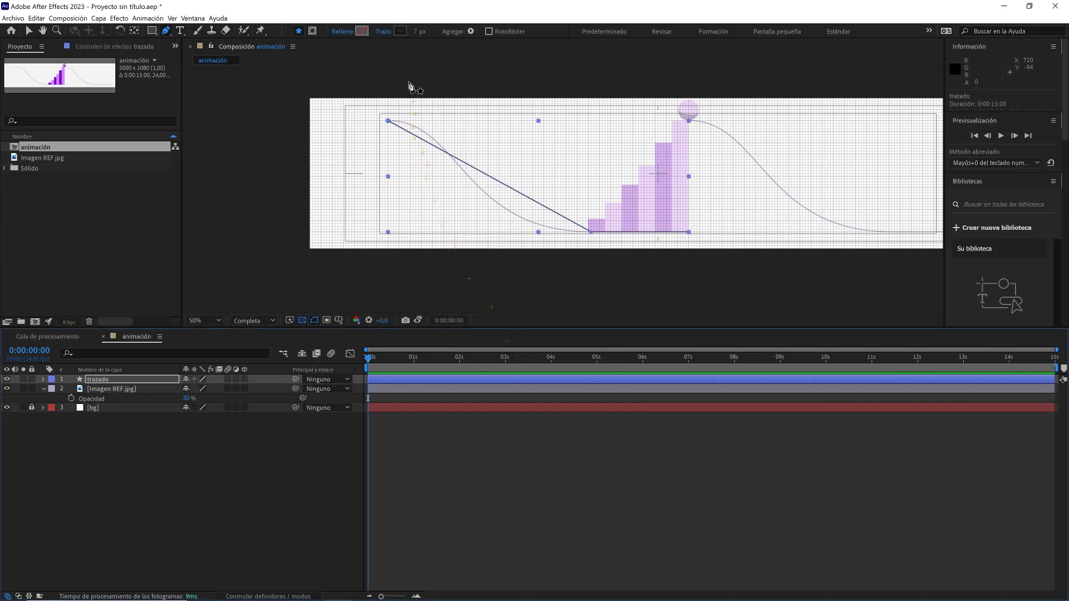
left_click(401, 31)
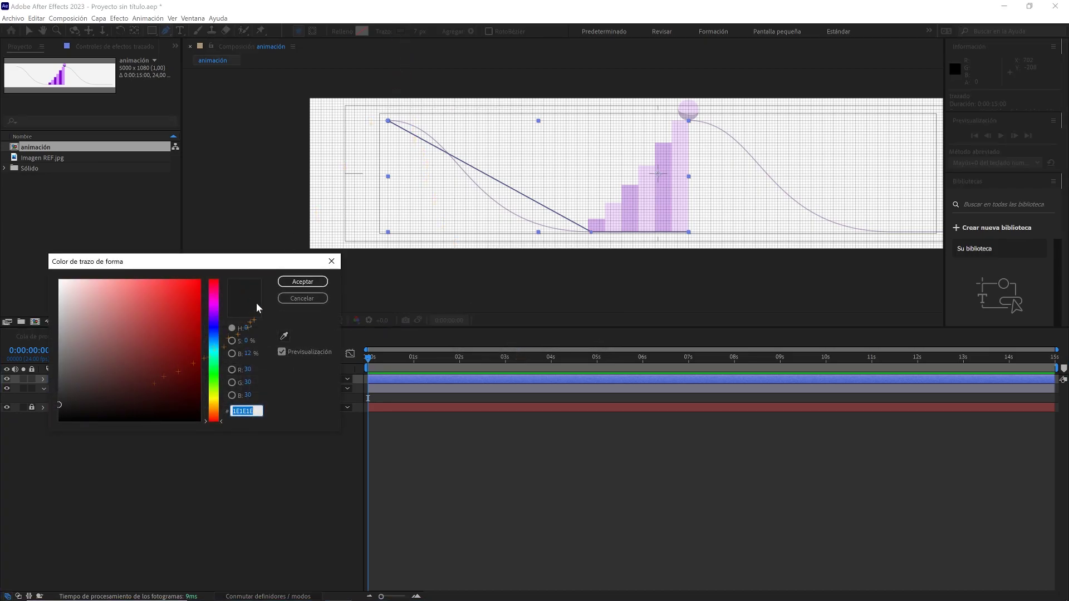
left_click(302, 282)
- Set the stroke width of the trazado shape to 7 px
mouse_move(416, 31)
left_mouse_down()
mouse_move(462, 29)
mouse_move(410, 34)
left_mouse_up()
left_click(418, 33)
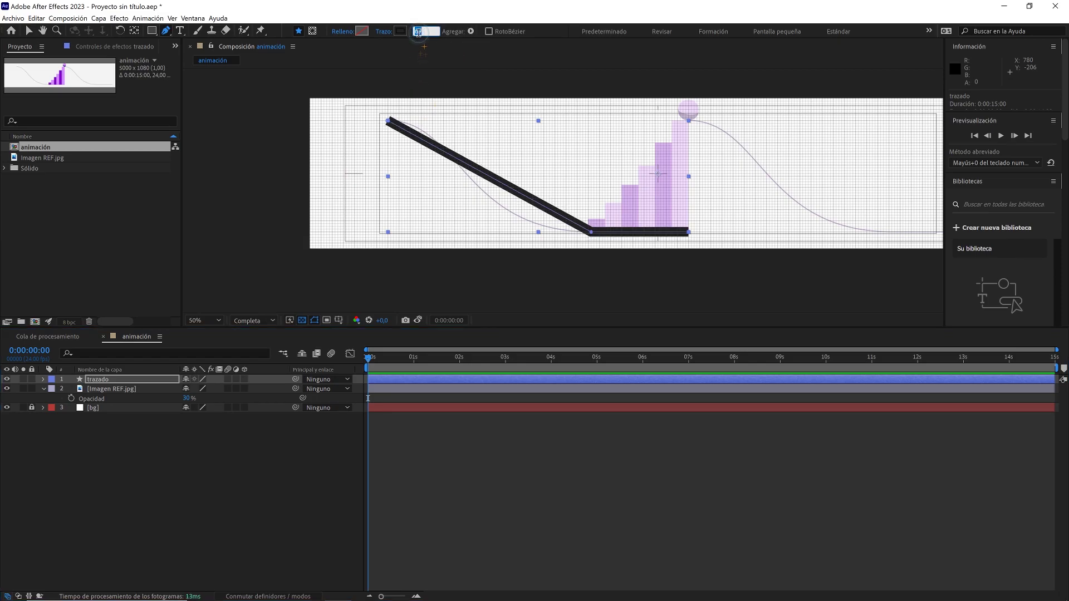
type("7")
key("Return")
left_click(248, 426)
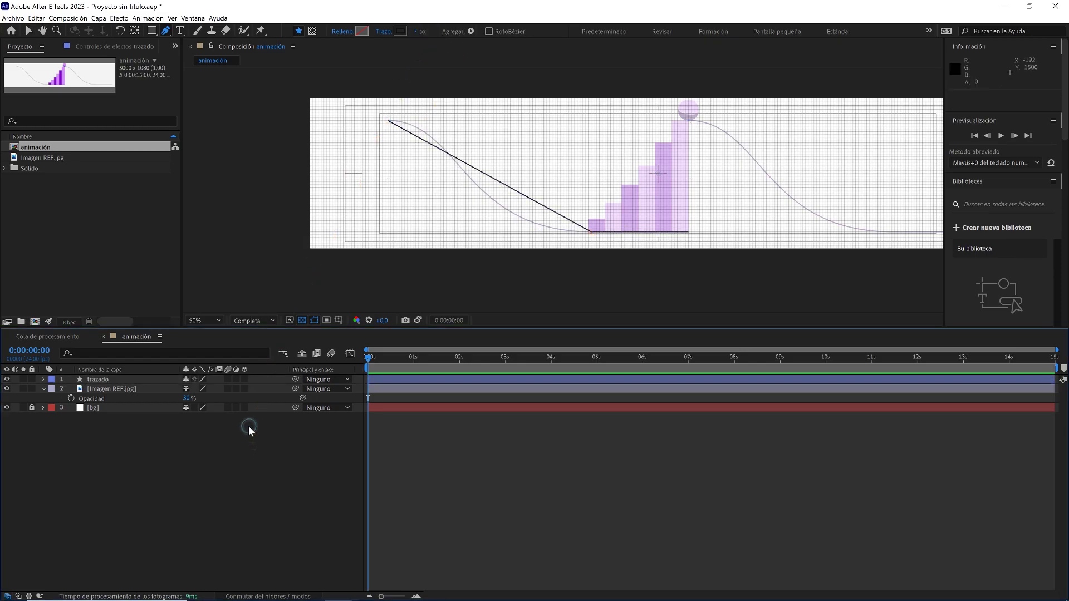
- Convert the trazado vertex at the red dot to a curve and stretch its handle horizontally along the baseline toward the slope
scroll(638, 217, "up", 2)
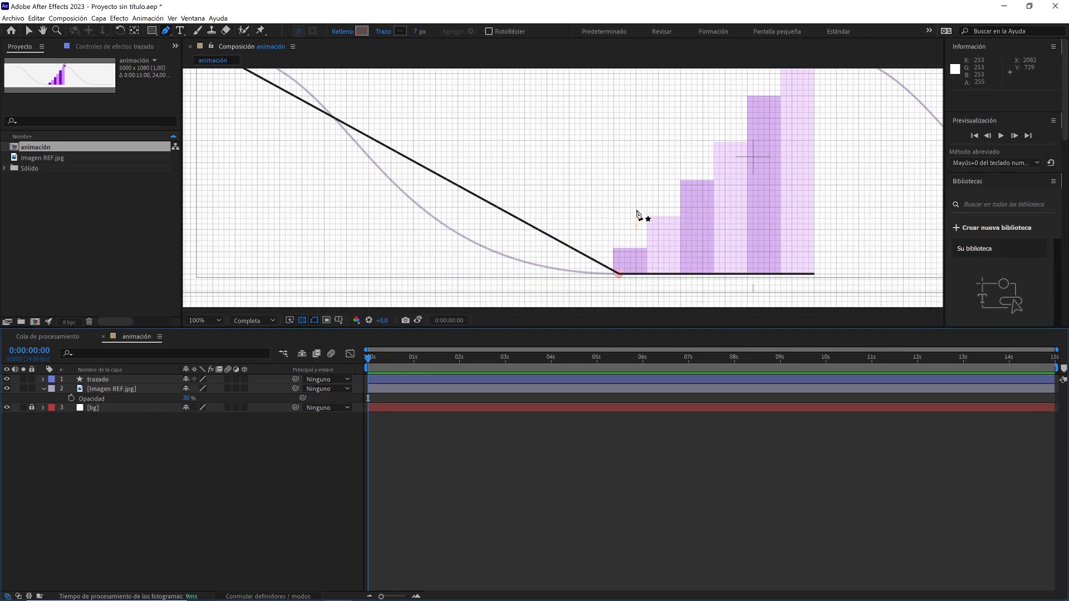
left_click_drag(167, 31, 200, 68)
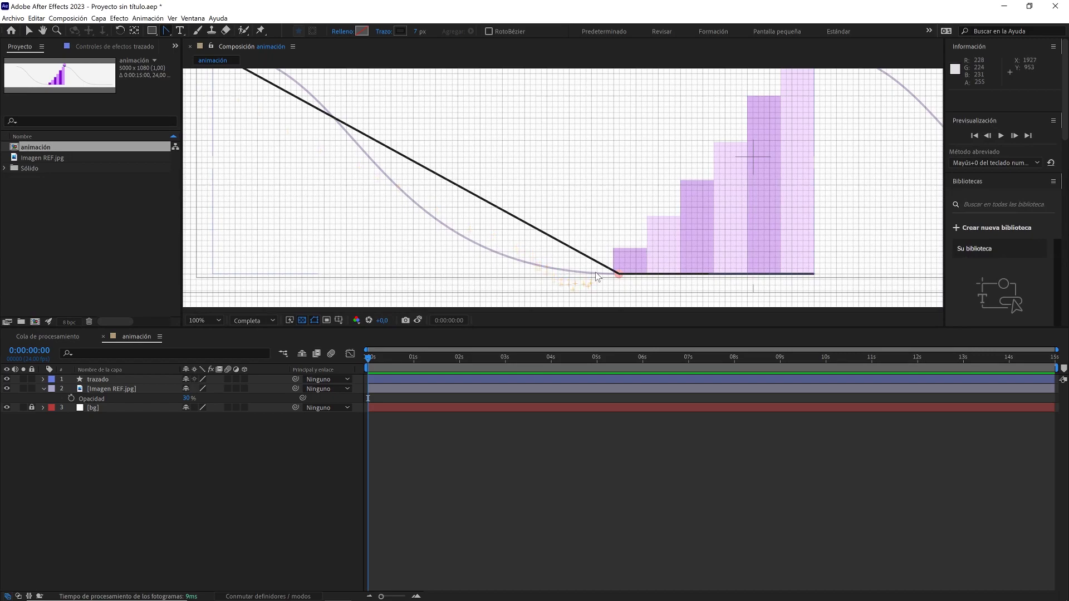
left_click(463, 378)
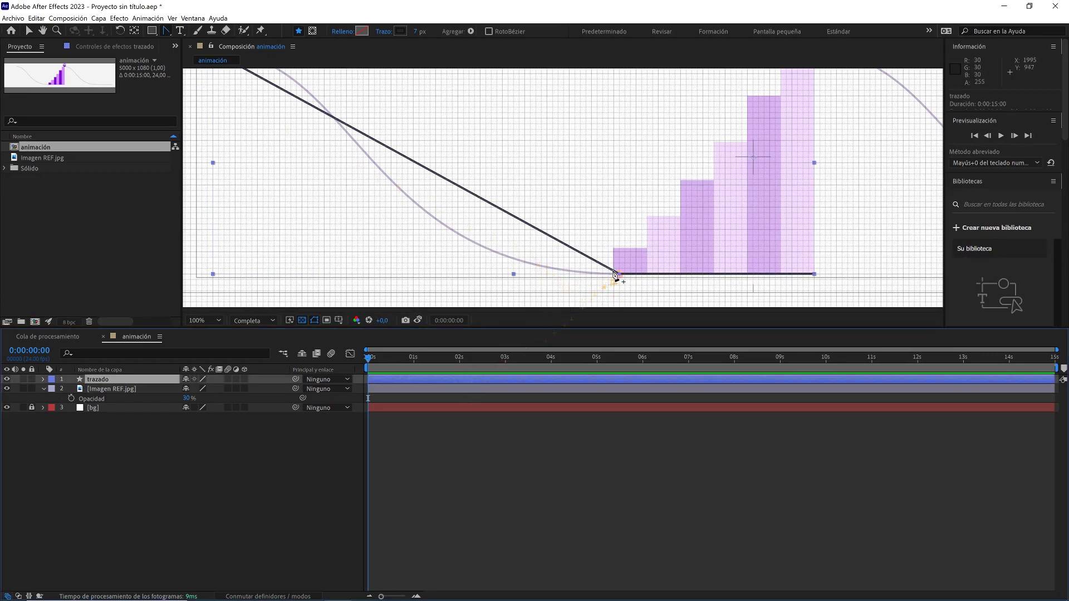
left_click_drag(618, 275, 668, 276)
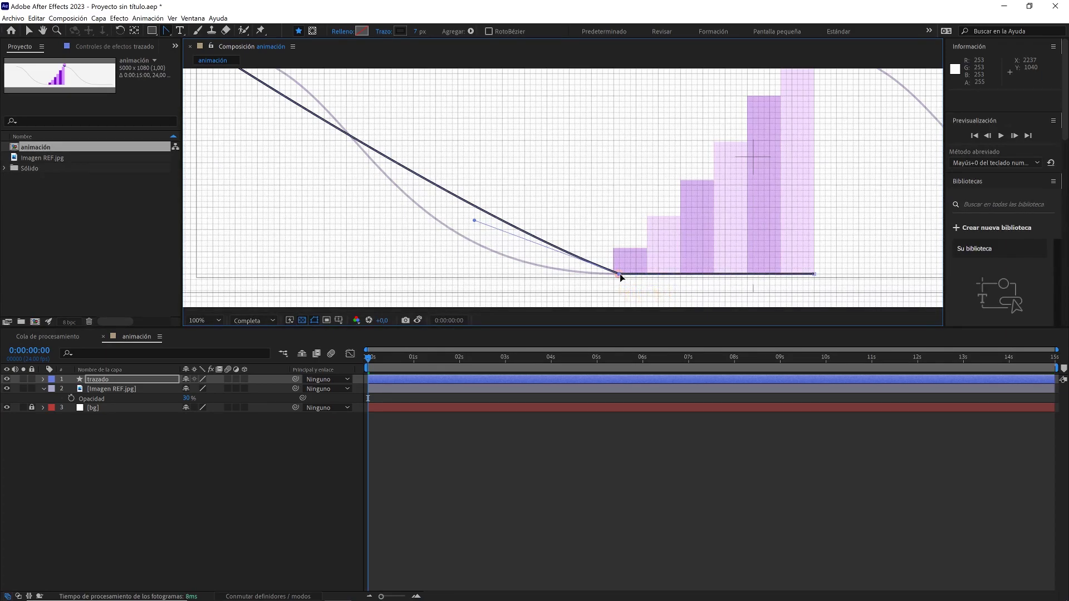
left_click_drag(474, 221, 380, 274)
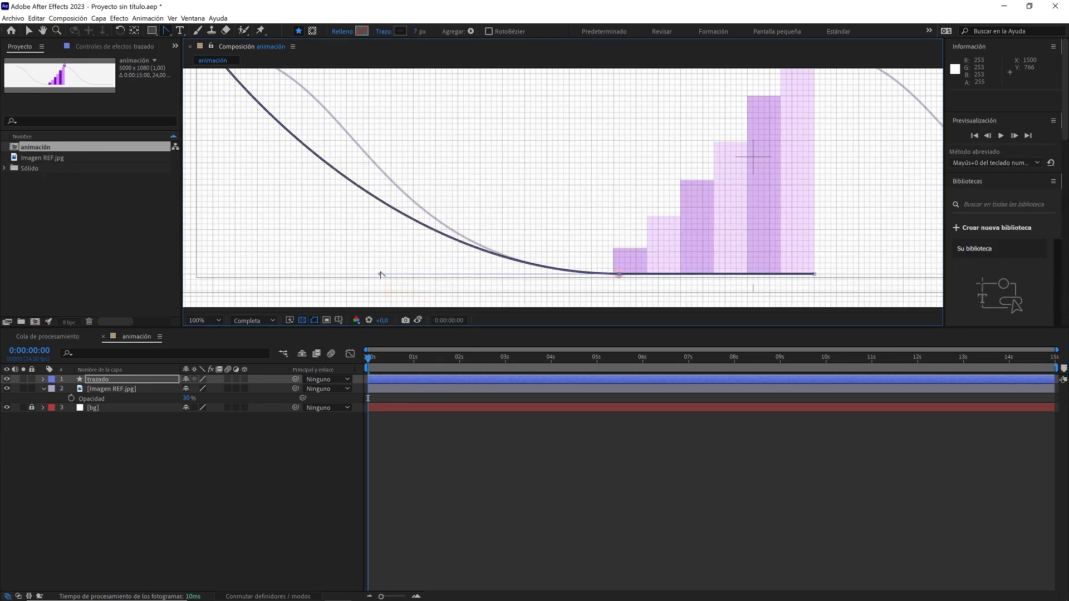
- Pull a horizontal handle from the path's upper vertex and fine-tune the lower handle until the line matches the reference curve
left_click_drag(409, 194, 548, 305)
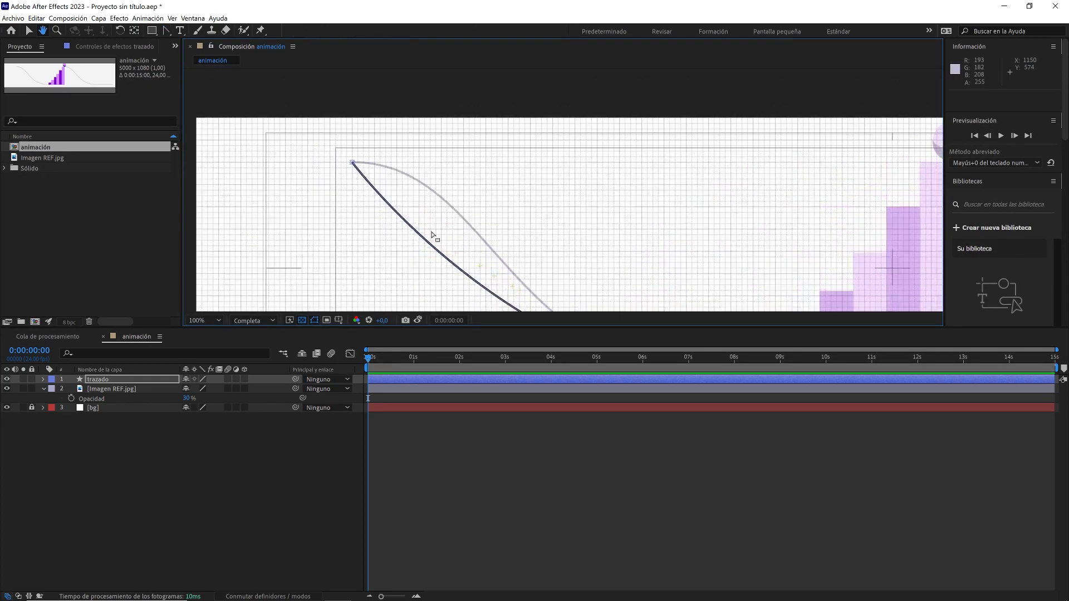
left_click_drag(353, 163, 502, 164)
scroll(594, 233, "down", 1)
left_click_drag(605, 246, 605, 166)
scroll(594, 250, "up", 1)
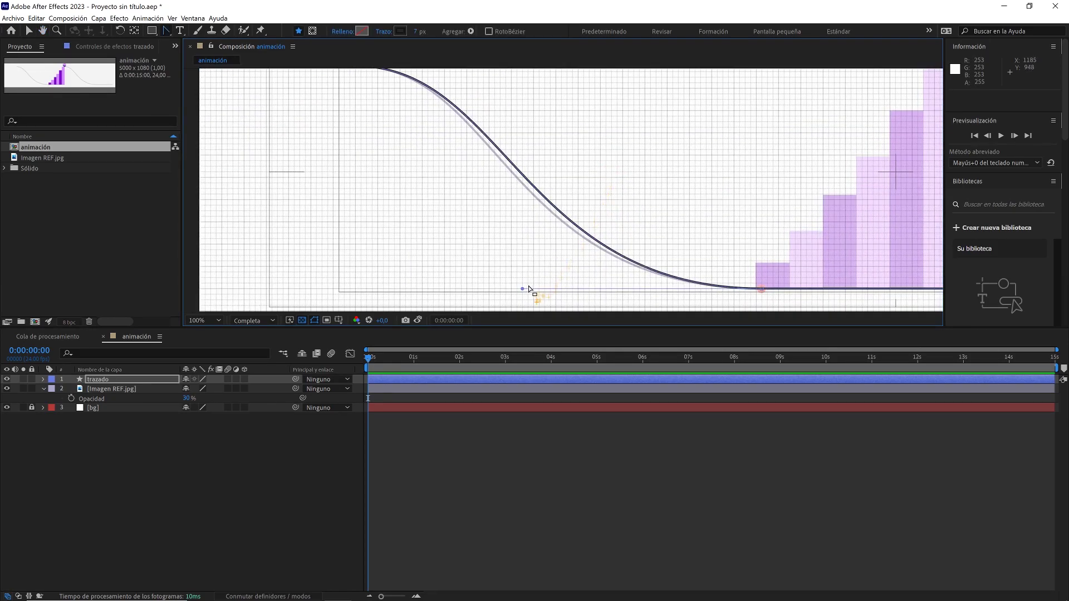
left_click_drag(523, 290, 502, 287)
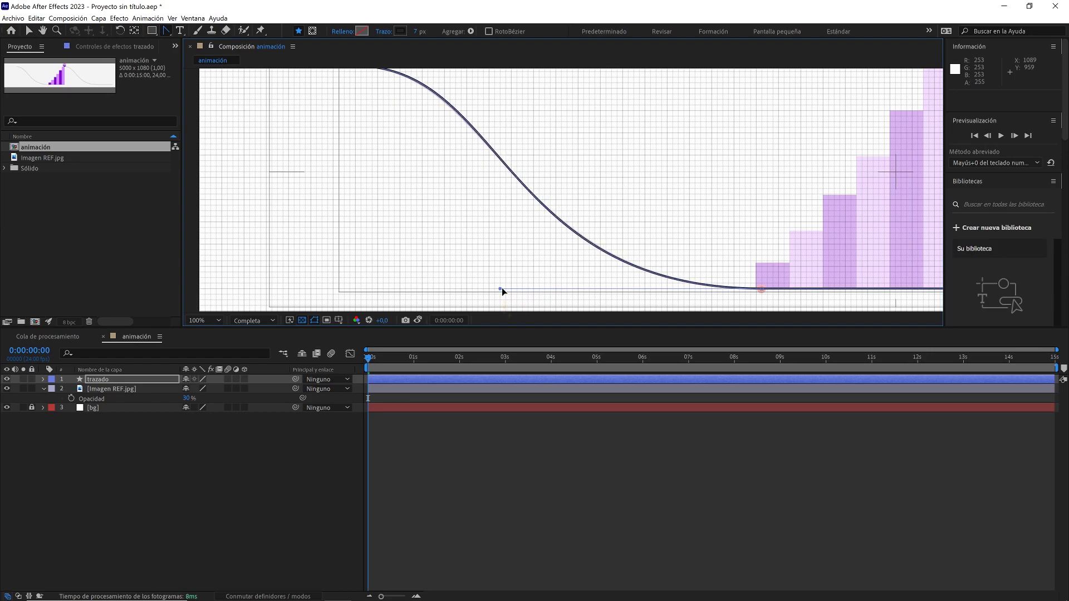
scroll(543, 233, "down", 1)
left_click_drag(587, 213, 528, 220)
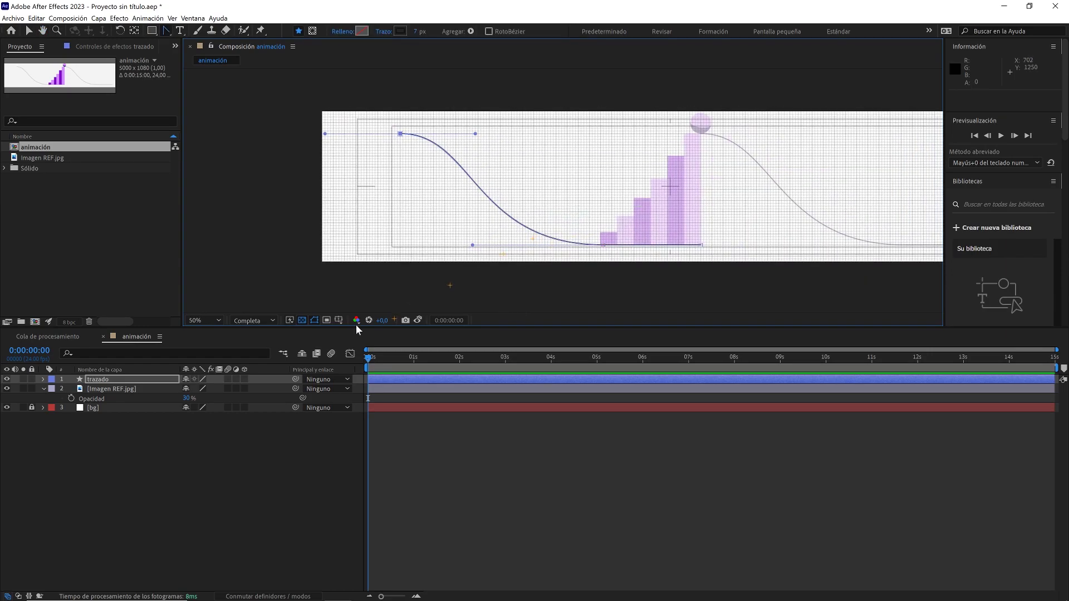
- Add a new shape layer to the composition, name it bola and give it a yellow label
left_click(162, 446)
right_click(162, 446)
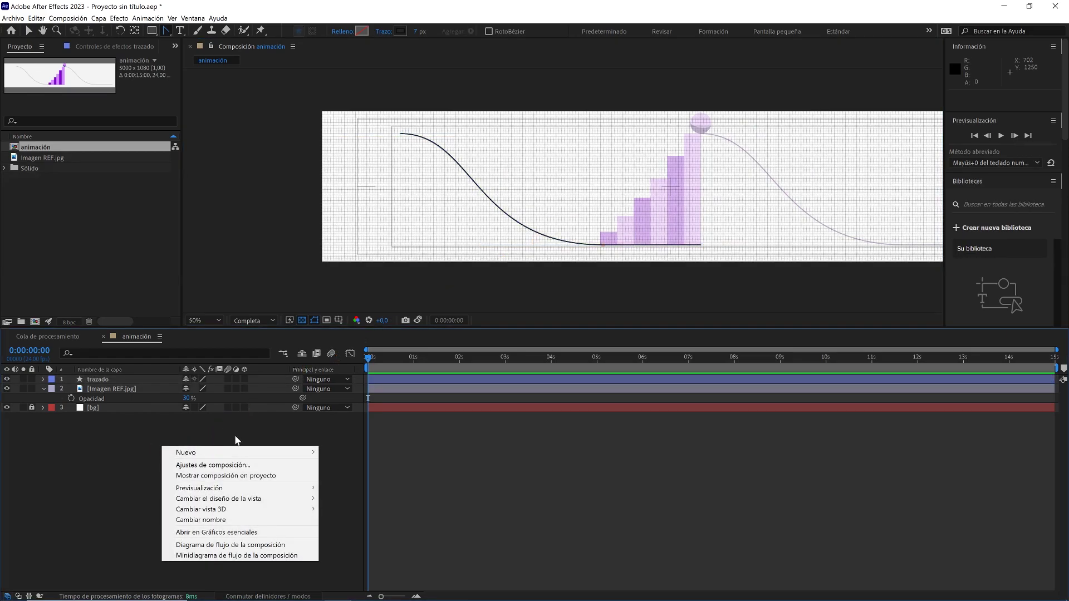
left_click(297, 450)
left_click(367, 518)
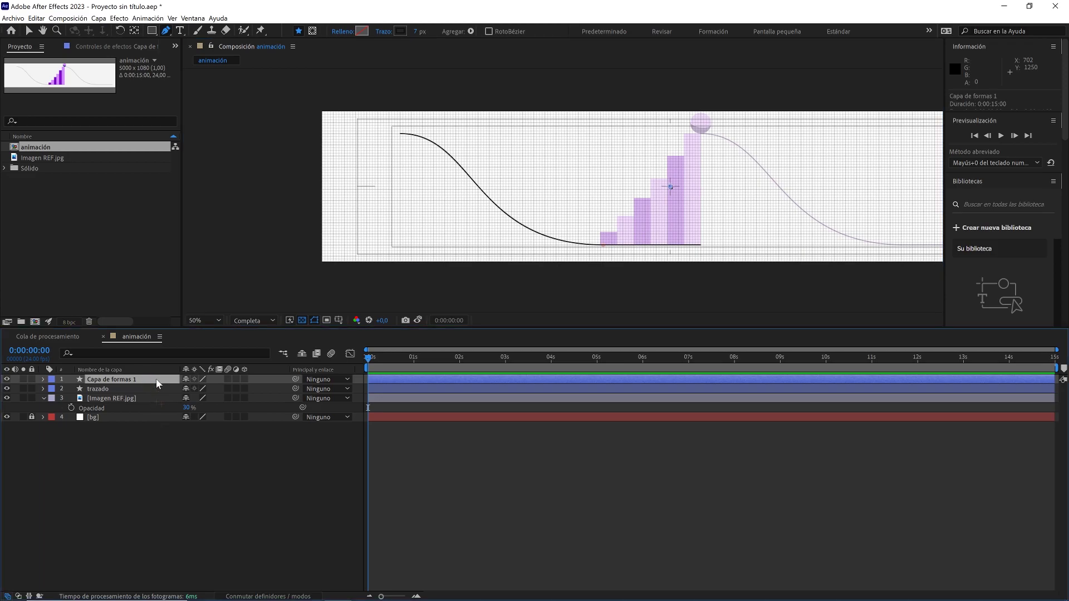
key("Return")
type("bola")
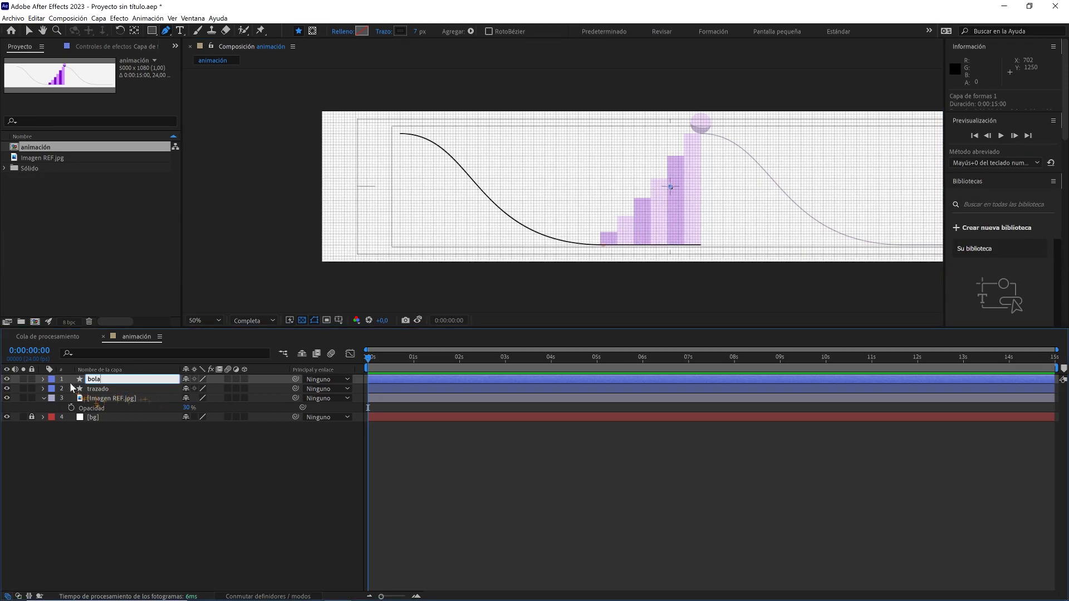
left_click(53, 382)
left_click(61, 426)
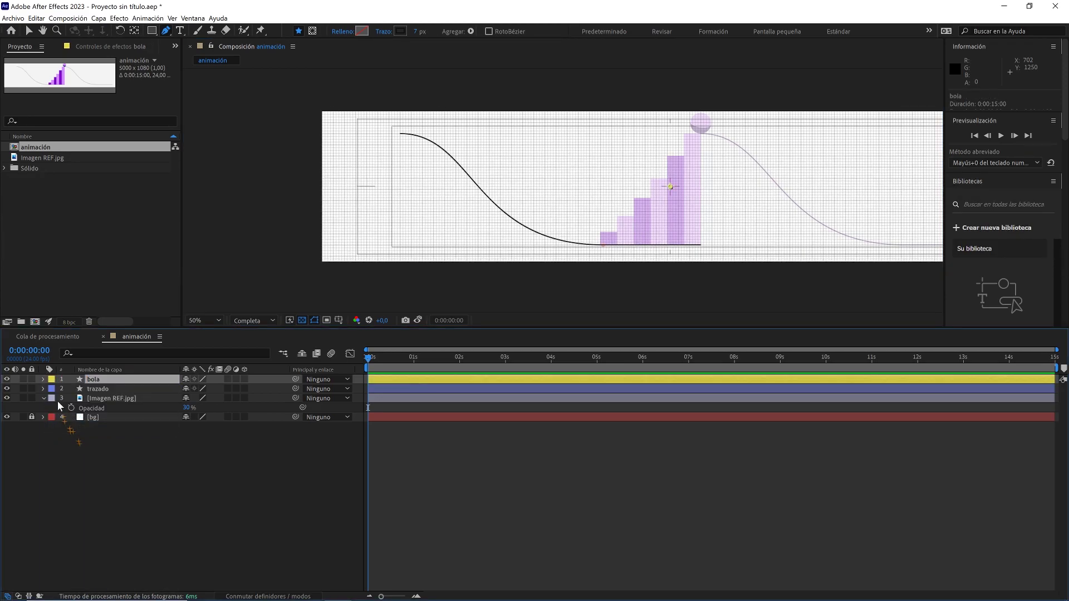
- Add an ellipse path and a fill to the bola layer's contents
left_click(44, 379)
left_click(283, 389)
left_click(263, 394)
left_click(282, 388)
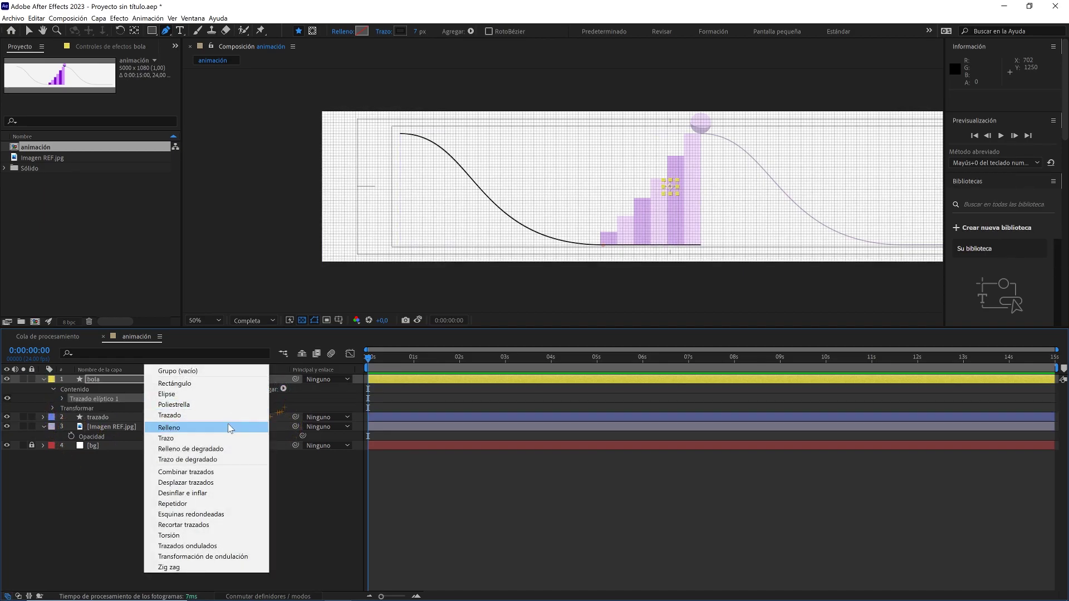
left_click(228, 426)
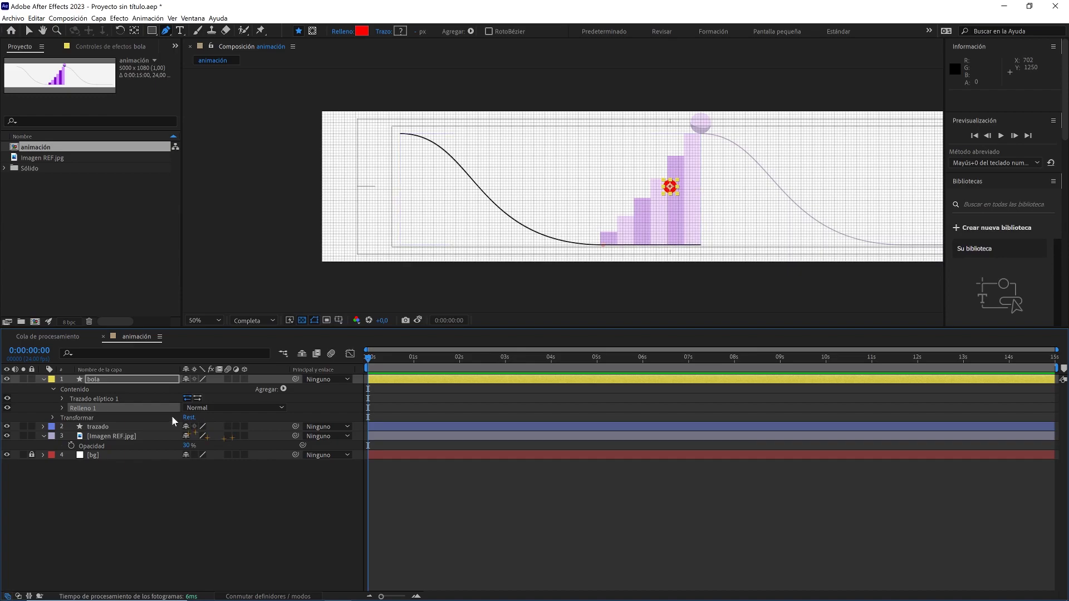
- Set the size of bola's ellipse to 150 by 150
left_click_drag(215, 408, 267, 413)
left_click(219, 407)
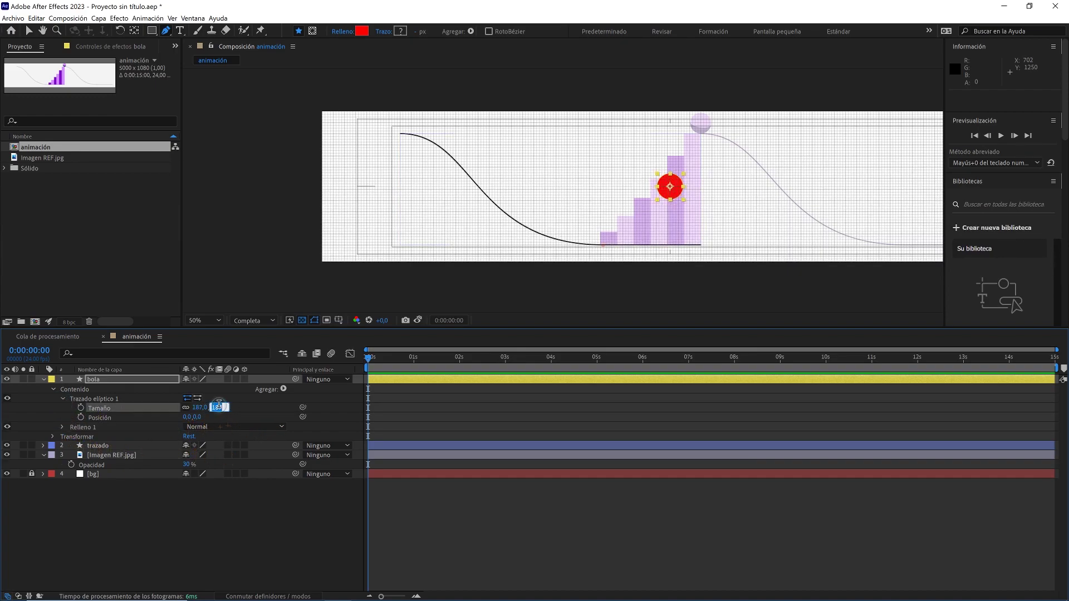
left_click(242, 409)
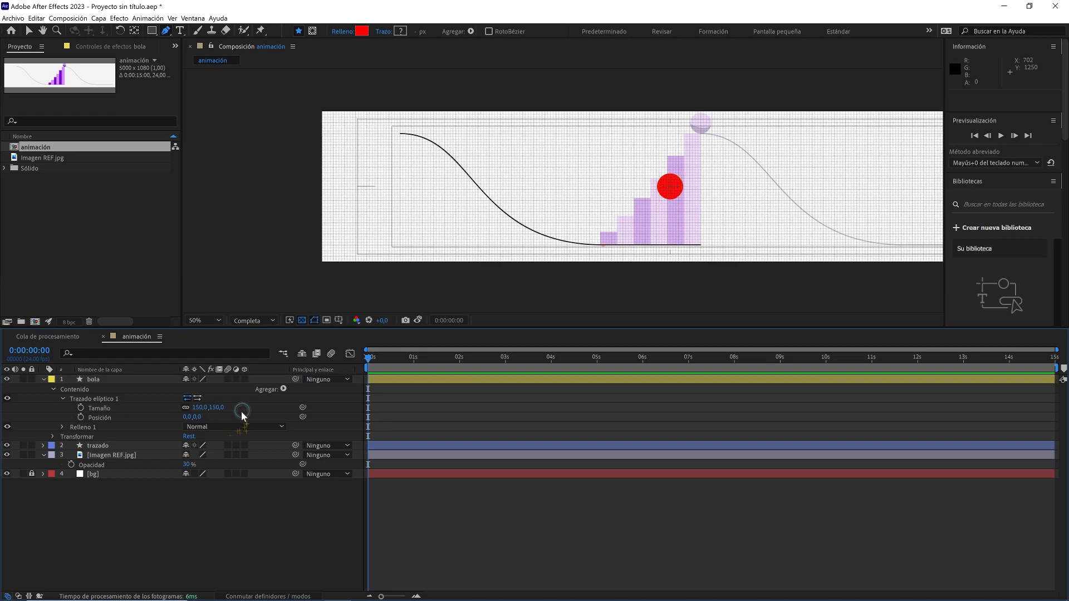
- Change the bola ellipse's fill color to the dark purple 2C0146
left_click(61, 427)
left_click(192, 455)
left_click_drag(214, 310, 215, 312)
left_click(192, 301)
left_click(199, 384)
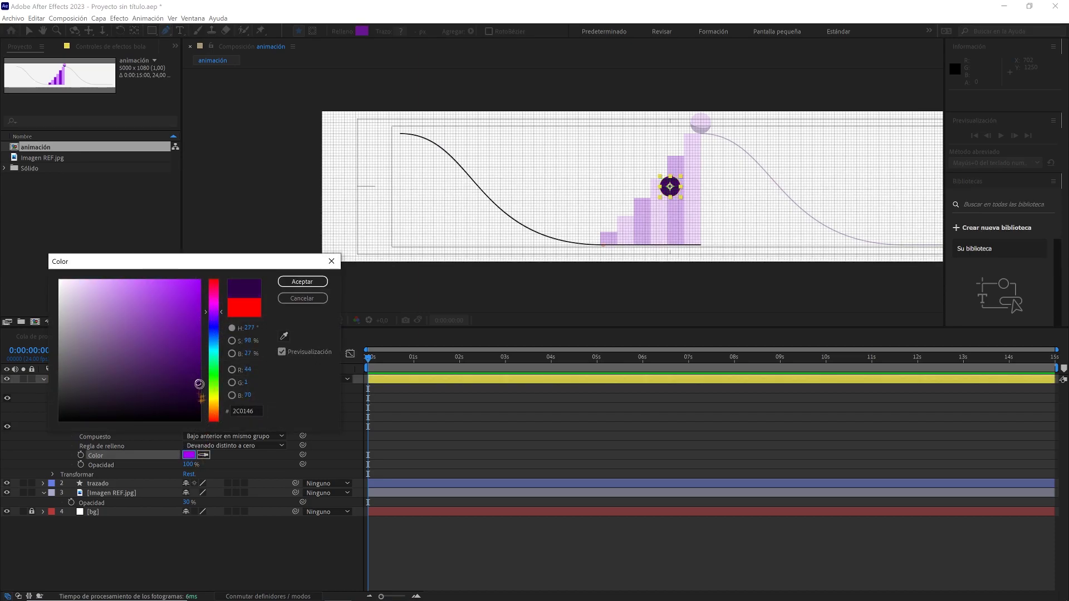
left_click(295, 281)
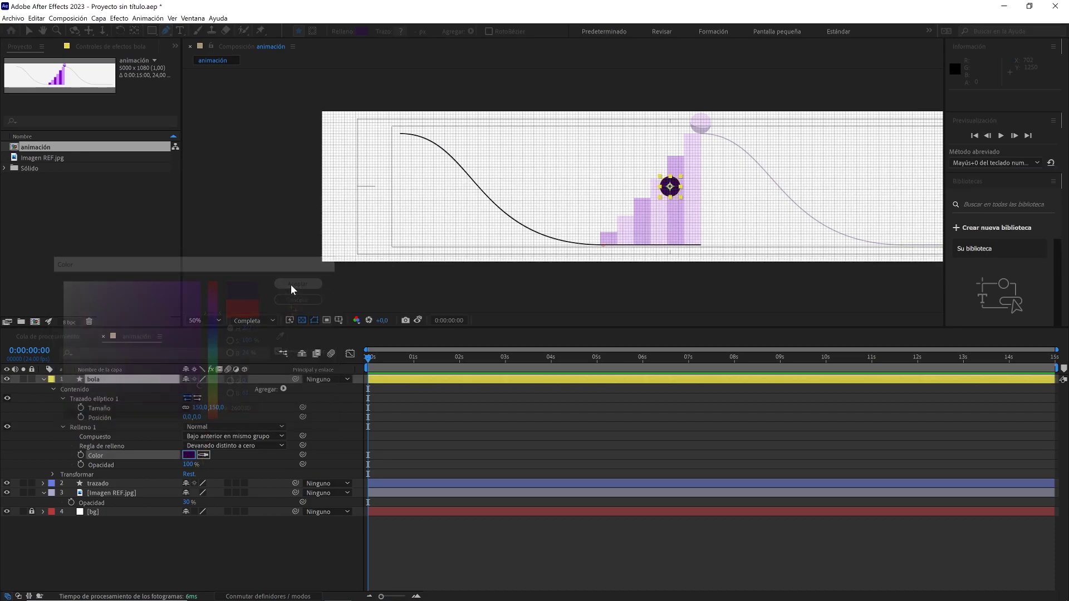
left_click(274, 409)
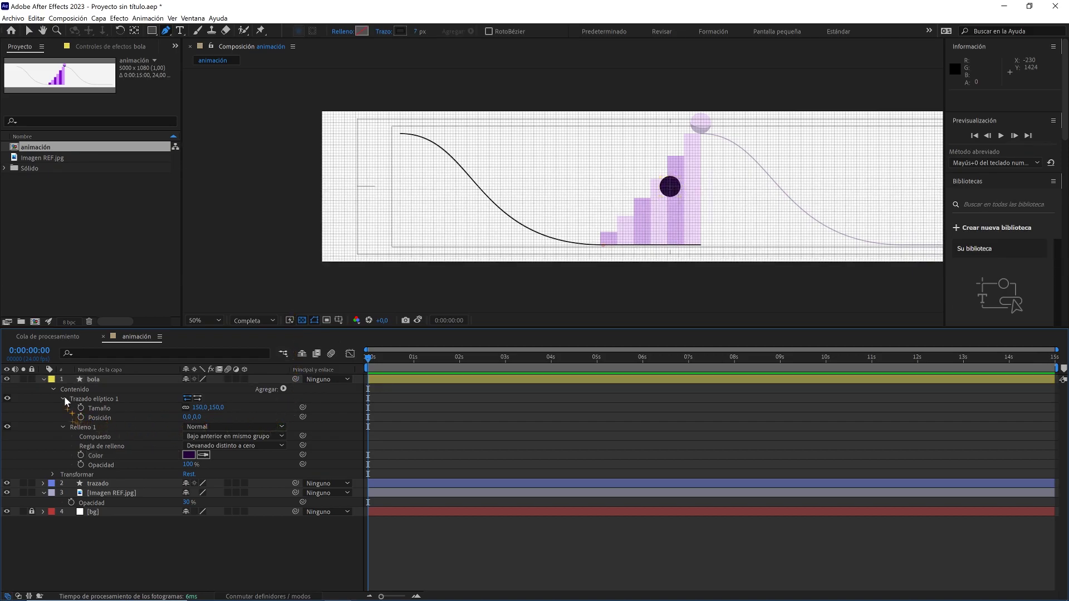
- Group bola's ellipse path with its fill and duplicate the group
left_click(64, 398)
left_click(63, 408)
left_click(91, 399)
left_click(91, 408, "shift")
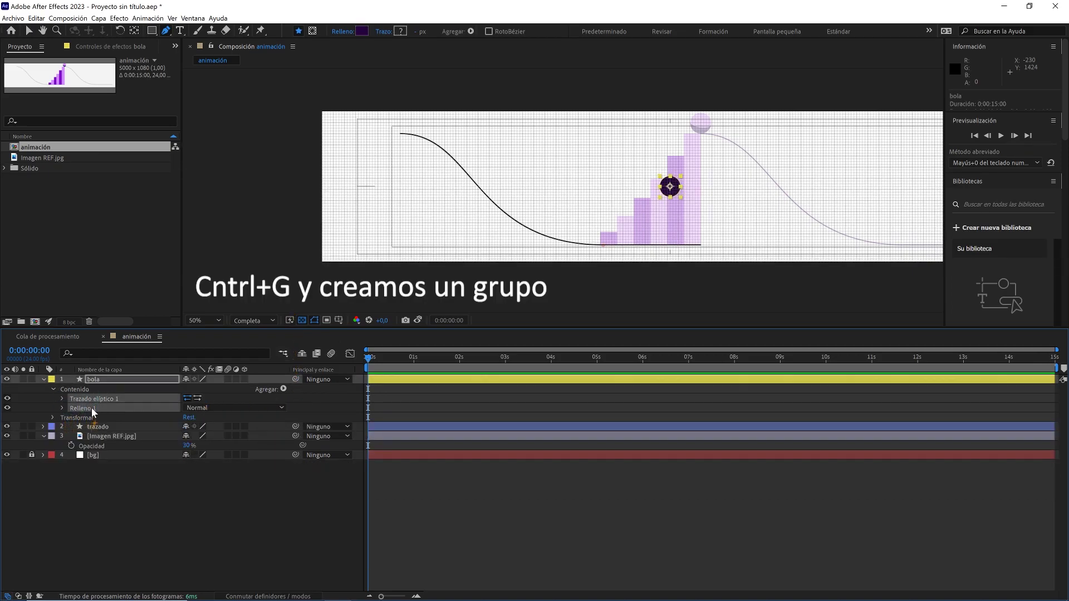
key("ctrl+g")
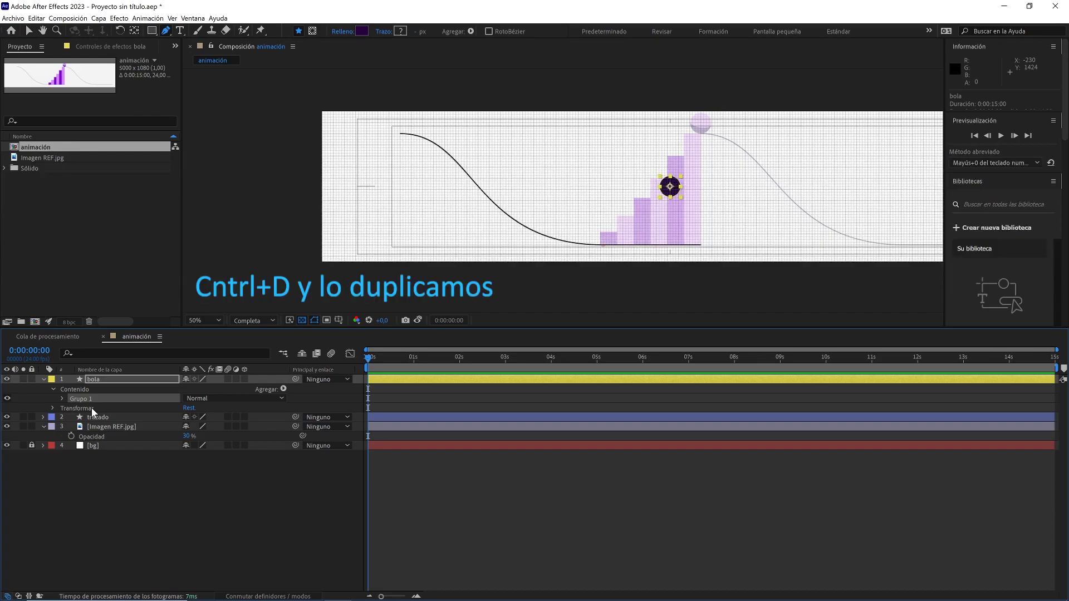
key("ctrl+d")
- Set the fill color of the duplicated group, Grupo 2, to the light purple C261FC
left_click(62, 398)
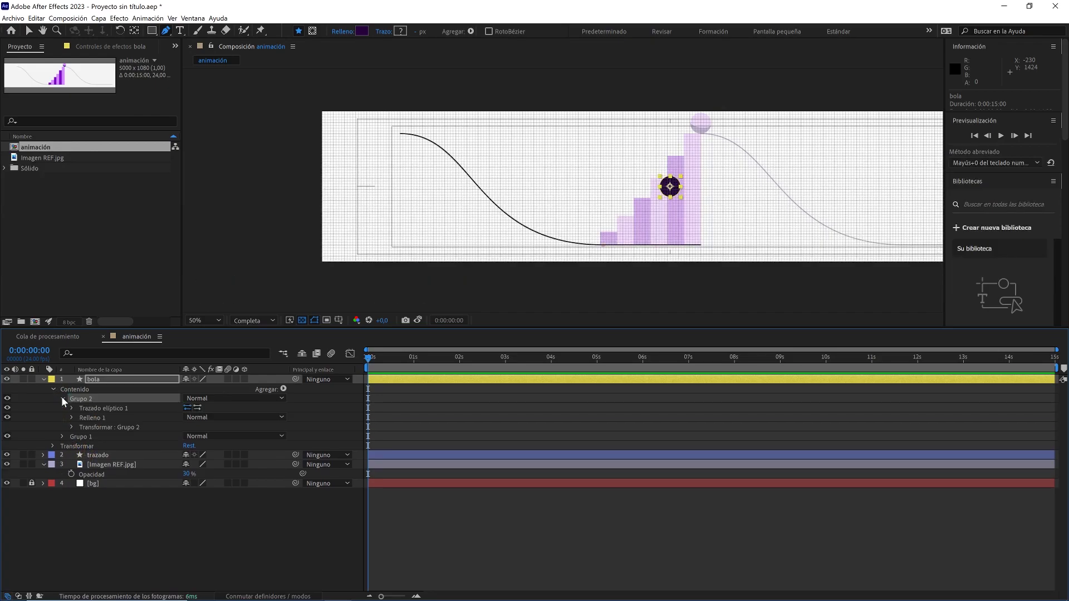
left_click(72, 418)
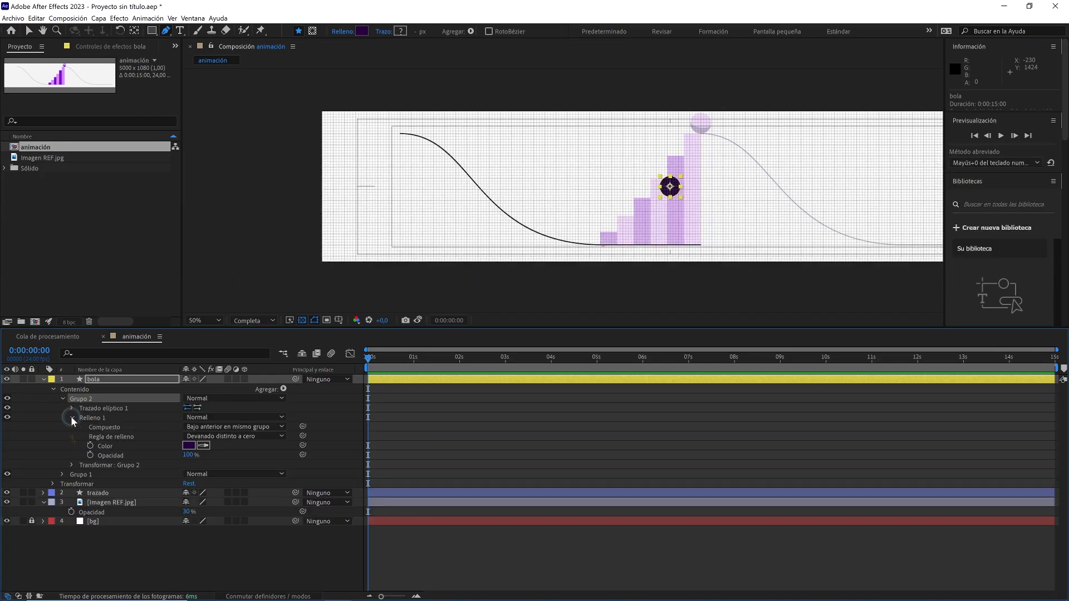
left_click(189, 445)
left_click(145, 281)
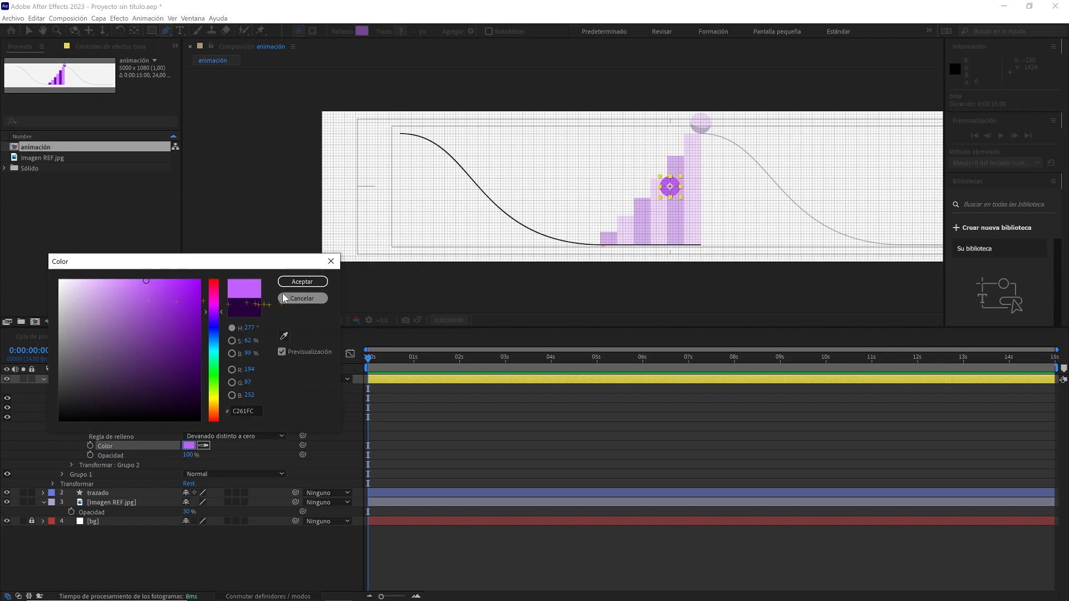
left_click(290, 285)
- Convert the ellipse path in Grupo 2 to an editable Bezier path
left_click(91, 405)
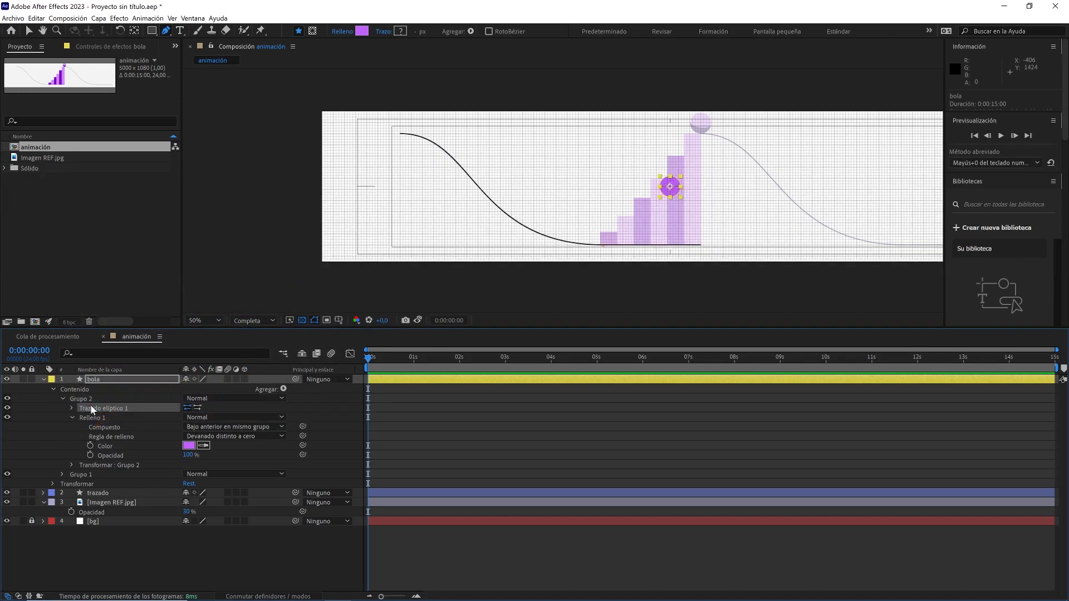
right_click(92, 406)
left_click(161, 437)
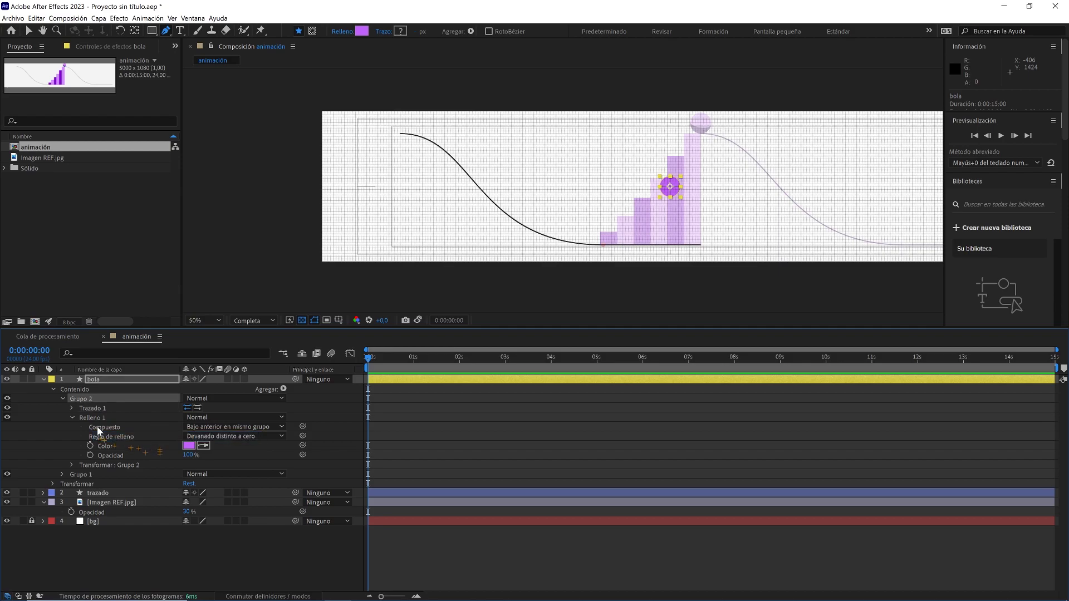
- Delete the leftmost vertex of the Grupo 2 path so the dark circle beneath shows as a crescent
left_click(72, 408)
left_click(112, 418)
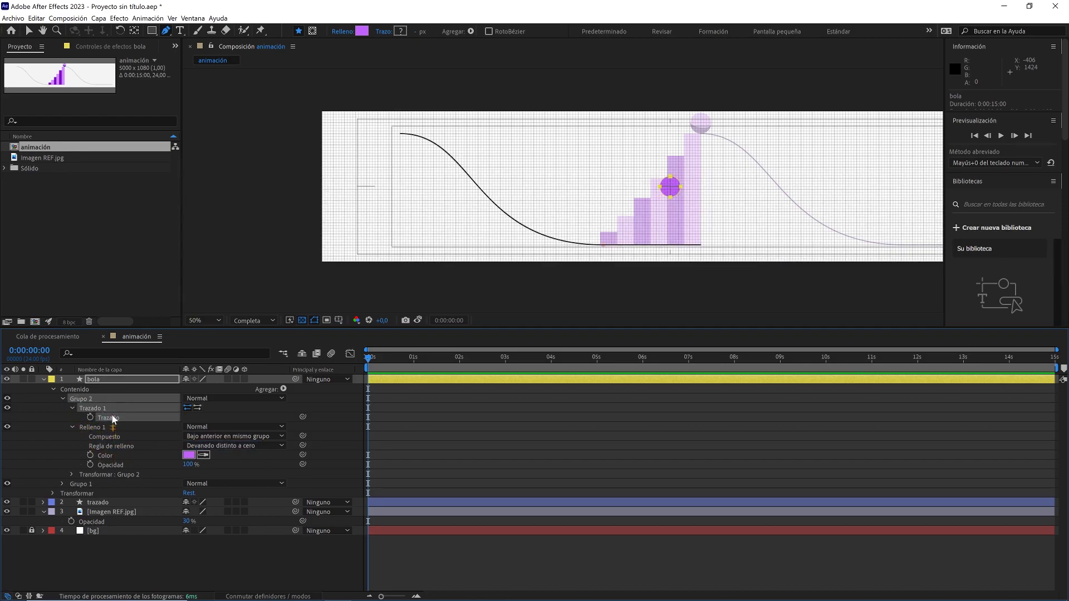
left_click(166, 31)
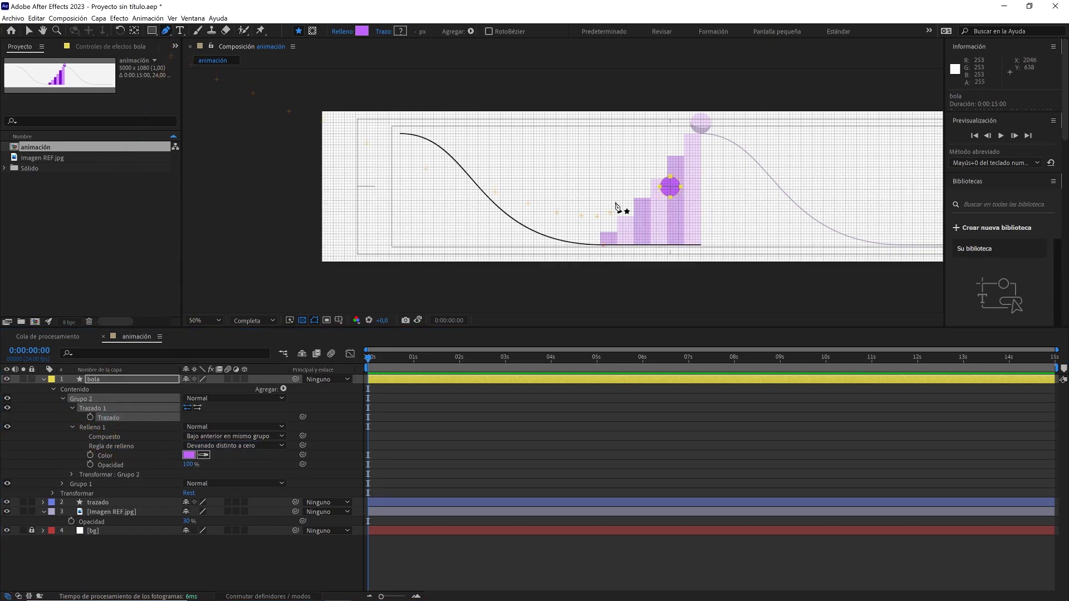
scroll(635, 208, "up", 1)
left_click_drag(635, 207, 549, 205)
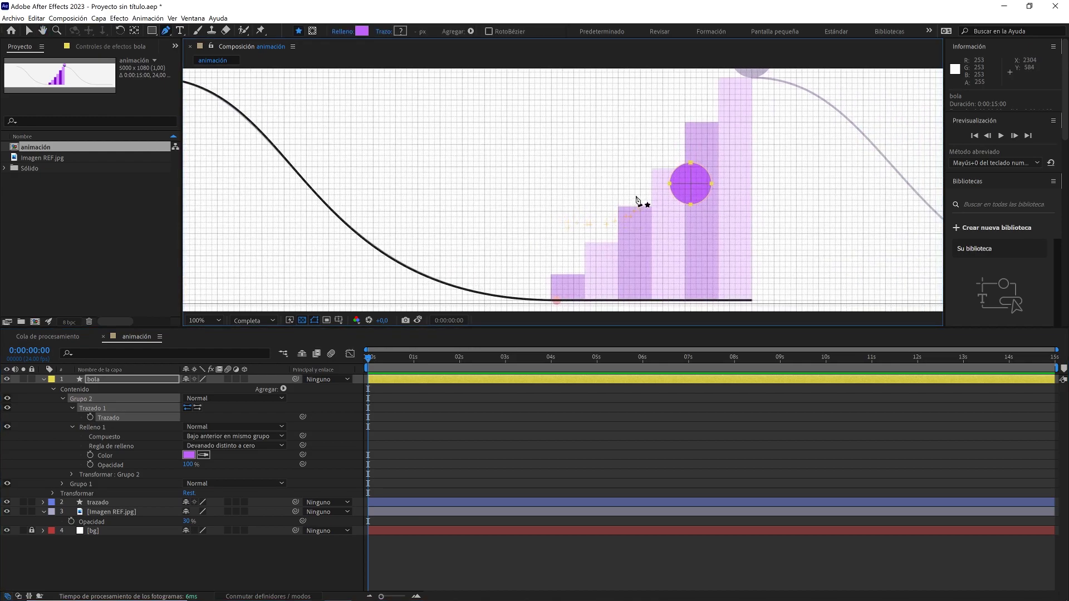
left_click(670, 184)
key("Delete")
left_click(517, 418)
left_click(475, 381)
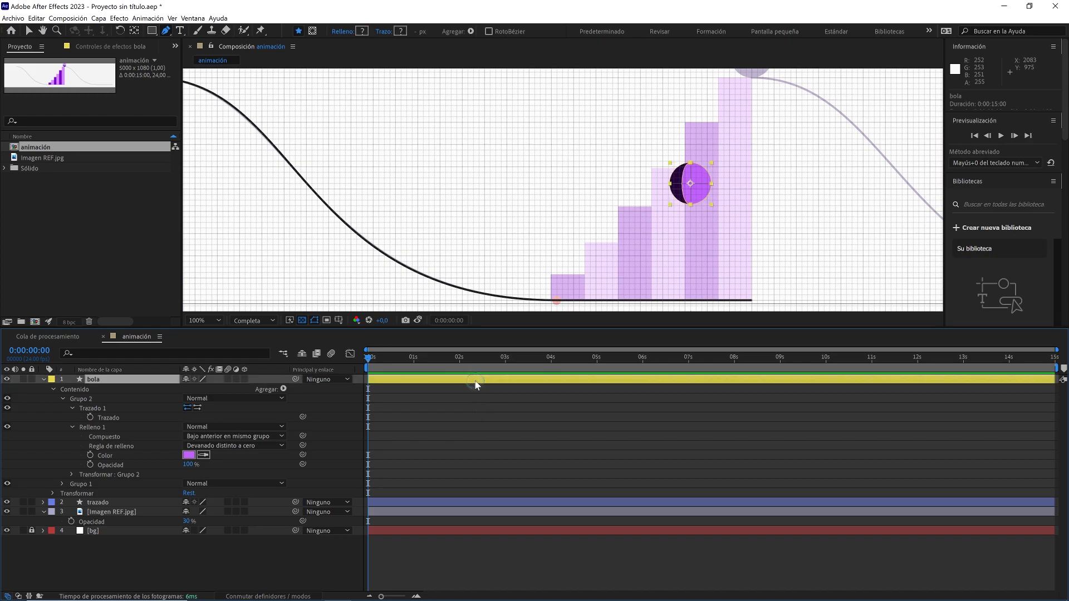
- Move the bola layer's anchor point from the circle's center down to its bottom edge, snapping it precisely
left_click(135, 31)
scroll(740, 209, "up", 1)
left_click_drag(740, 210, 520, 190)
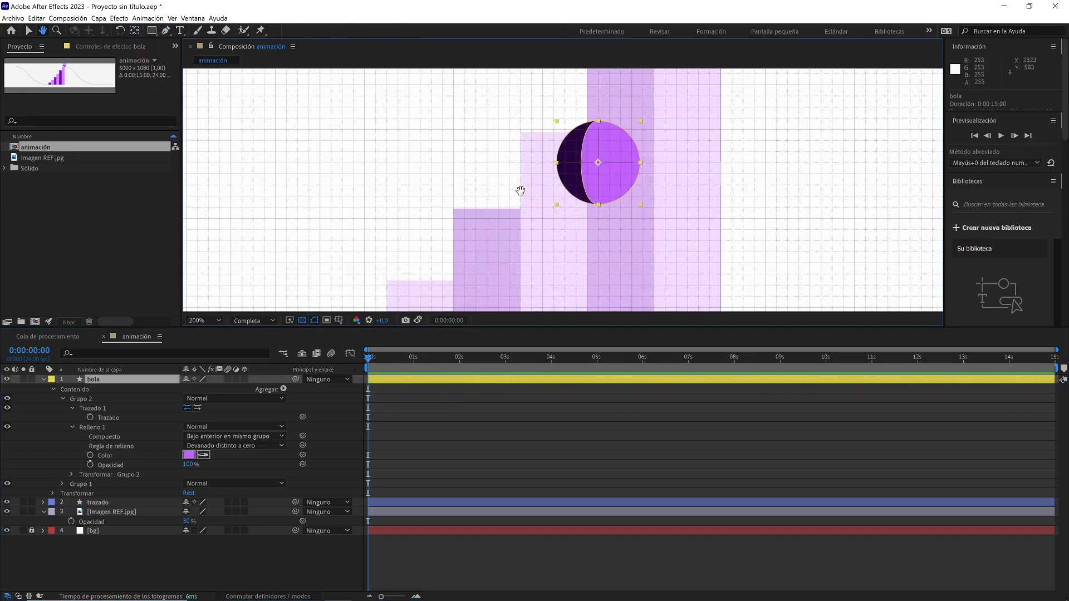
left_click_drag(599, 173, 600, 207)
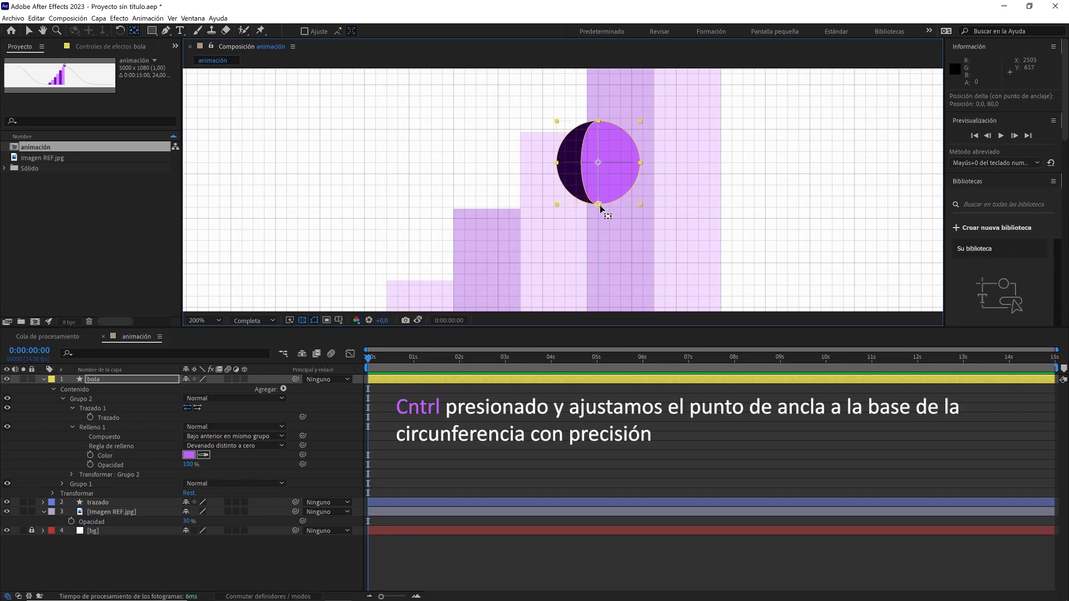
scroll(592, 199, "down", 1)
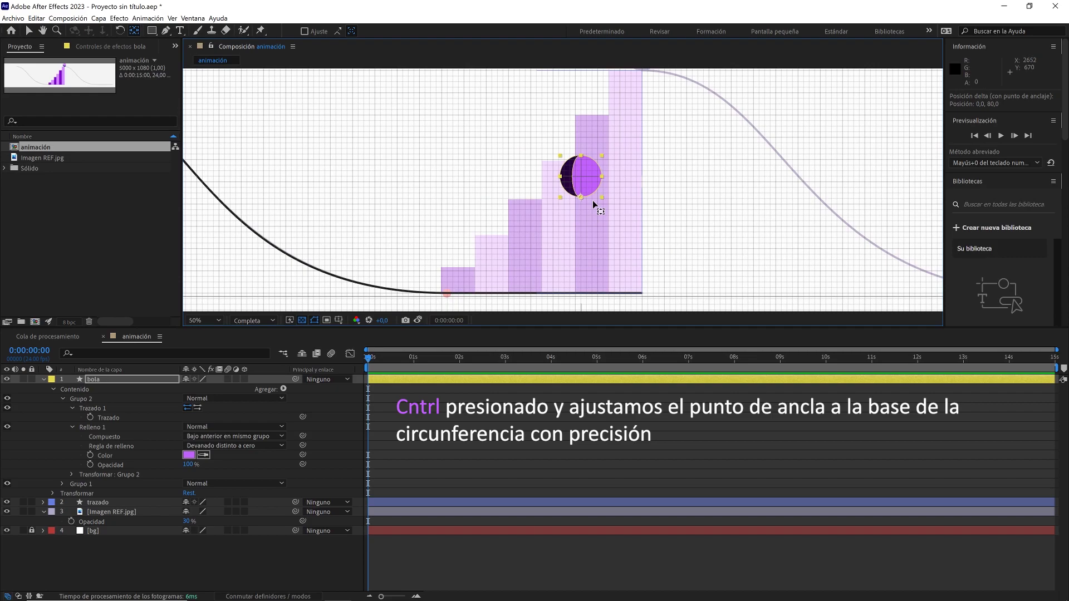
scroll(592, 199, "down", 2)
left_click_drag(536, 187, 573, 188)
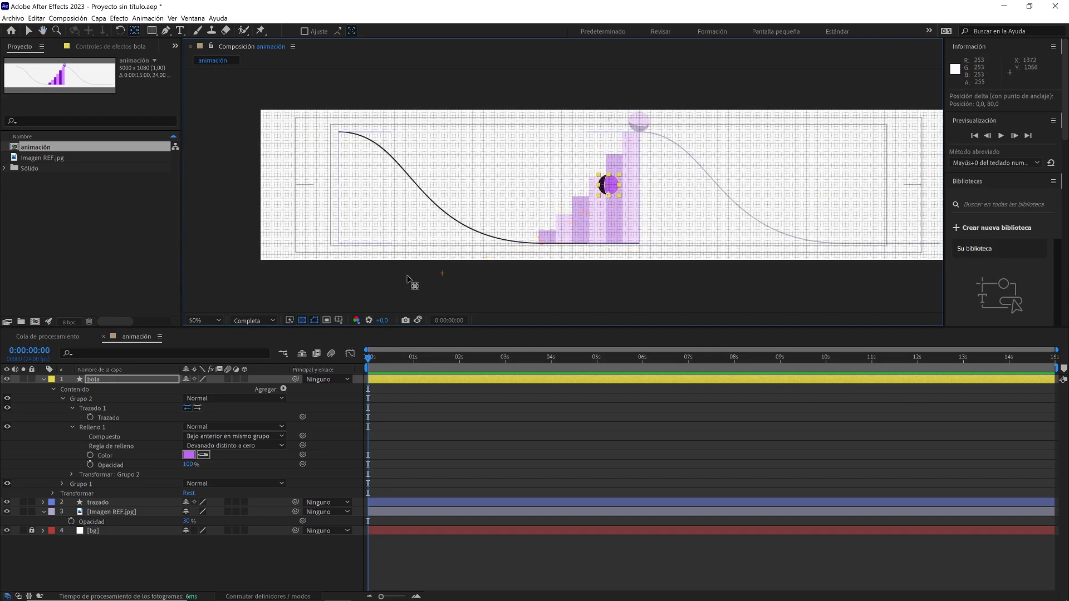
- Set the line cap of the trazado layer's stroke to Fin redondo
left_click(44, 379)
left_click(45, 387)
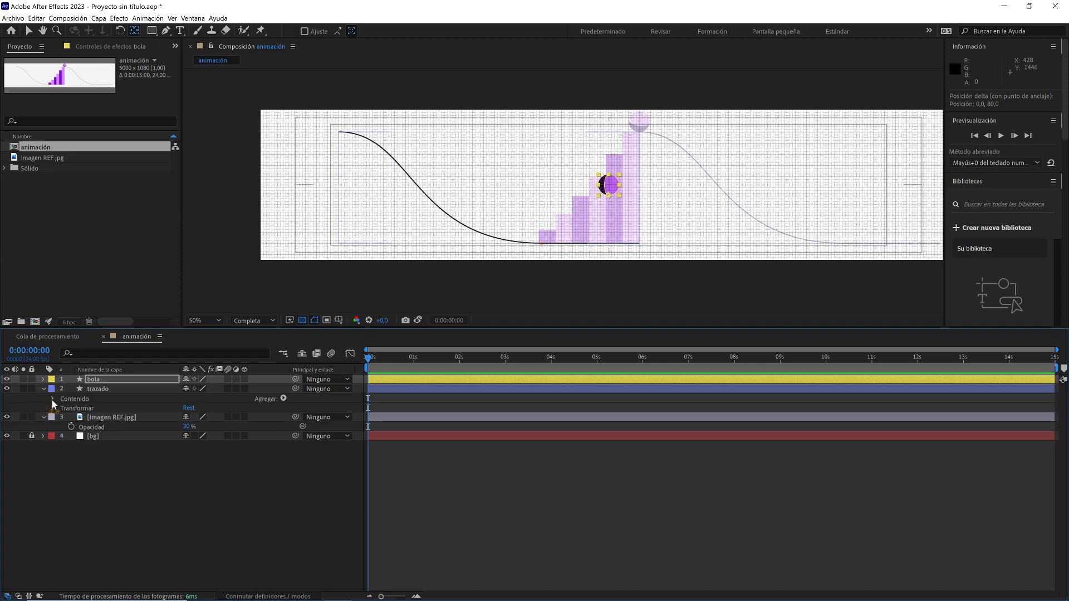
left_click(52, 399)
left_click(63, 409)
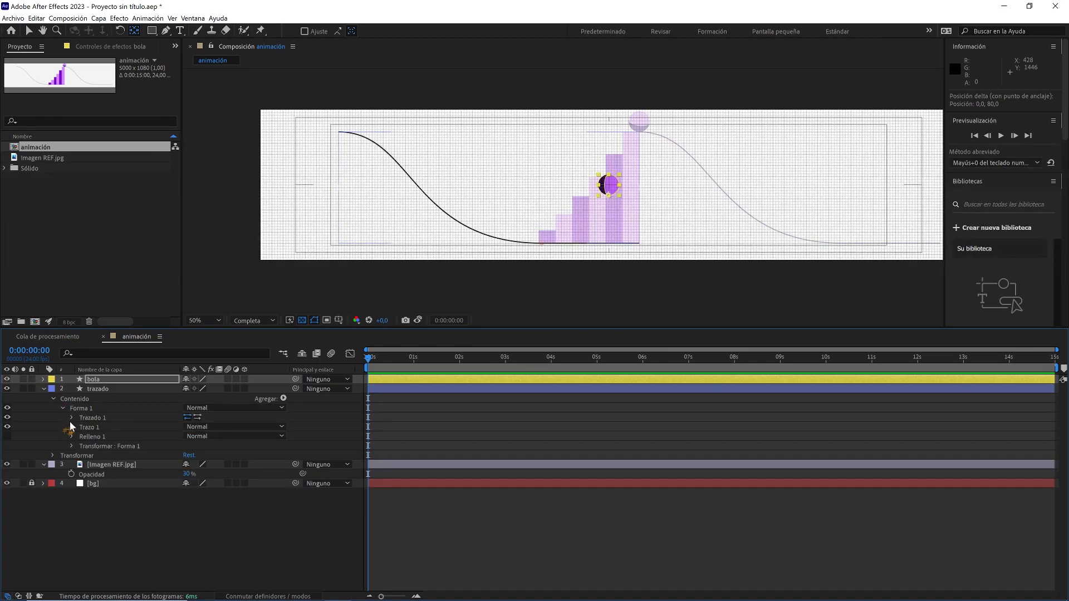
left_click(72, 427)
left_click(209, 473)
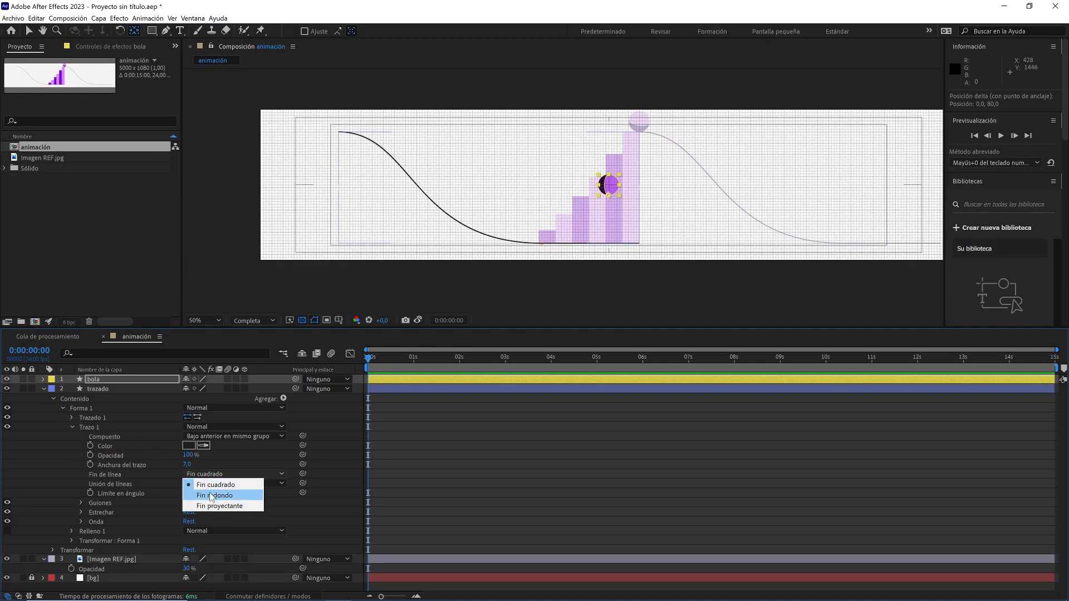
left_click(210, 492)
left_click(73, 427)
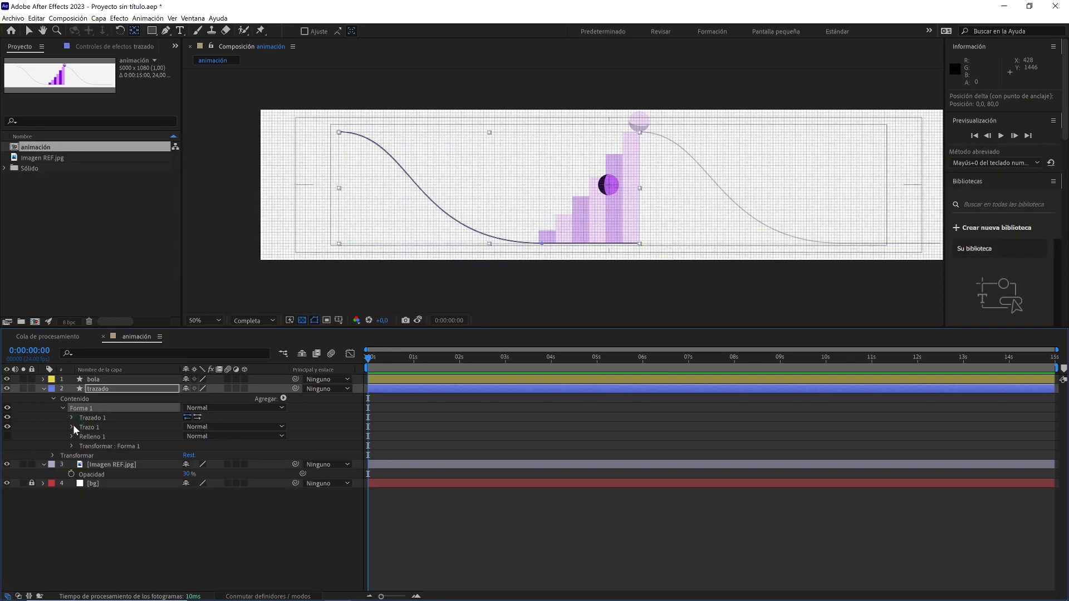
- Copy the Trazado path property of the trazado layer's Forma 1
left_click(71, 416)
left_click(120, 427)
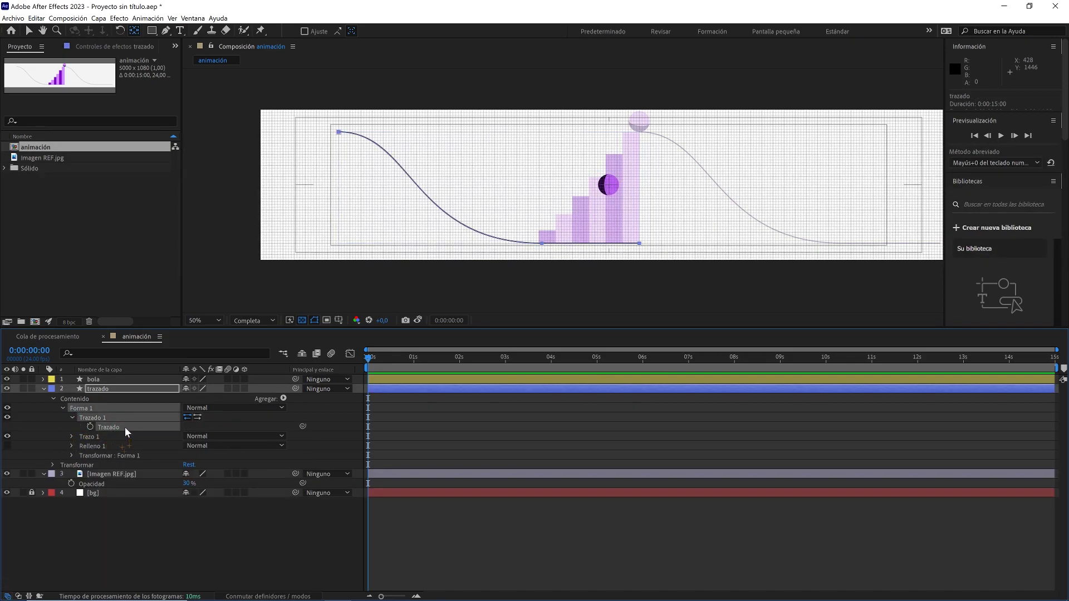
left_click(43, 21)
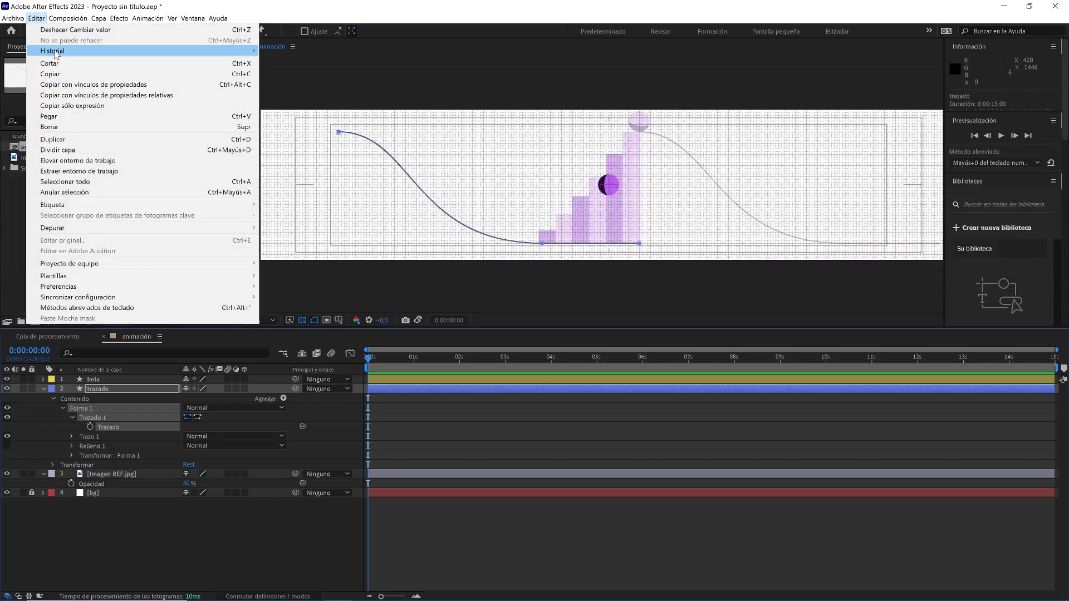
left_click(66, 70)
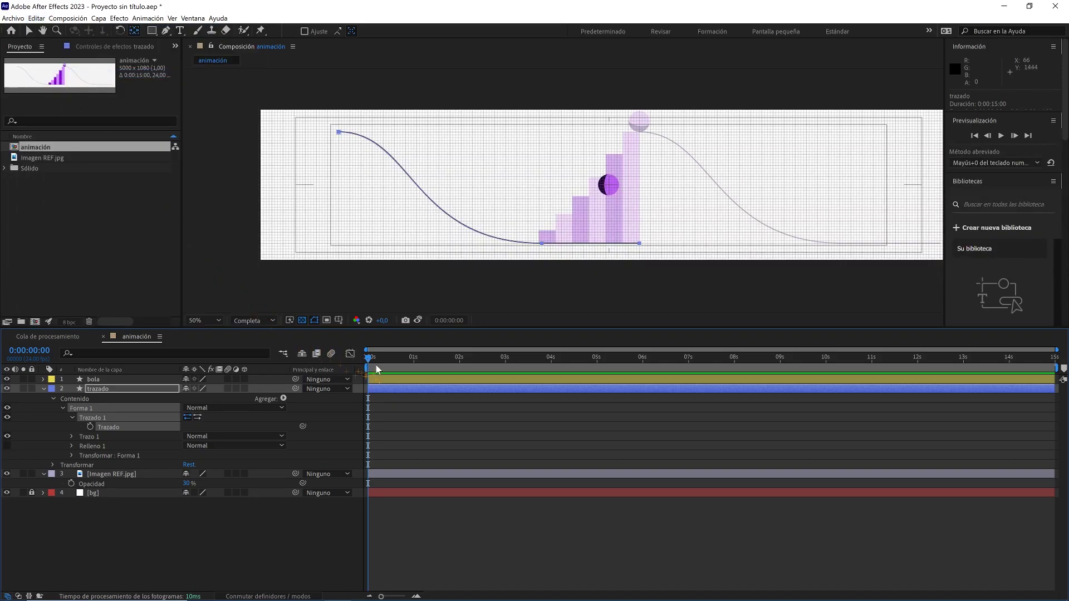
- Paste the copied path into the bola layer's Posición property at the start of the composition and play back the motion
left_click(165, 379)
key("p")
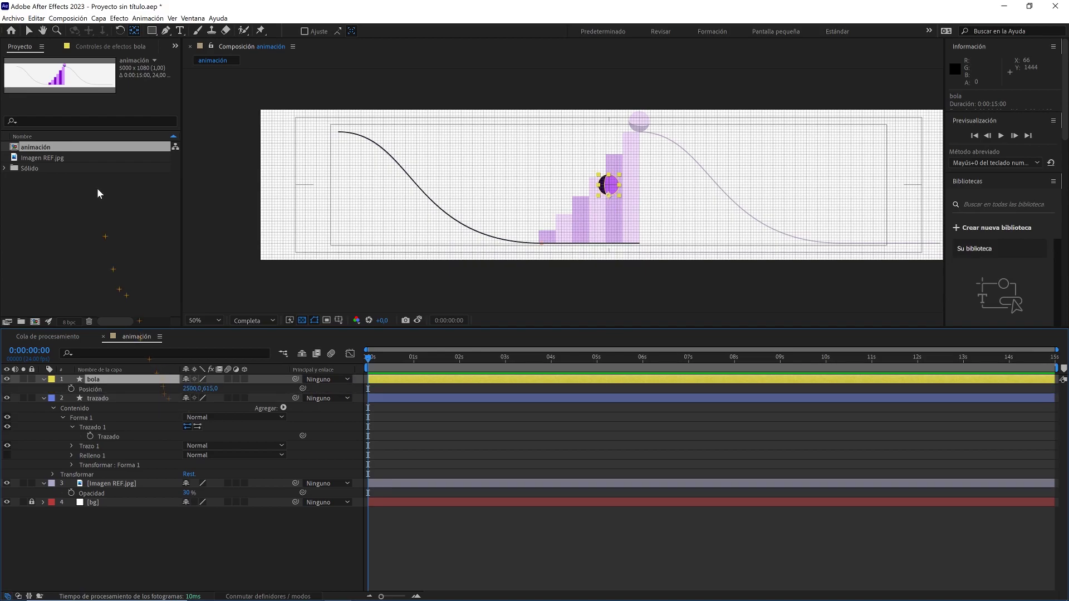
left_click(94, 390)
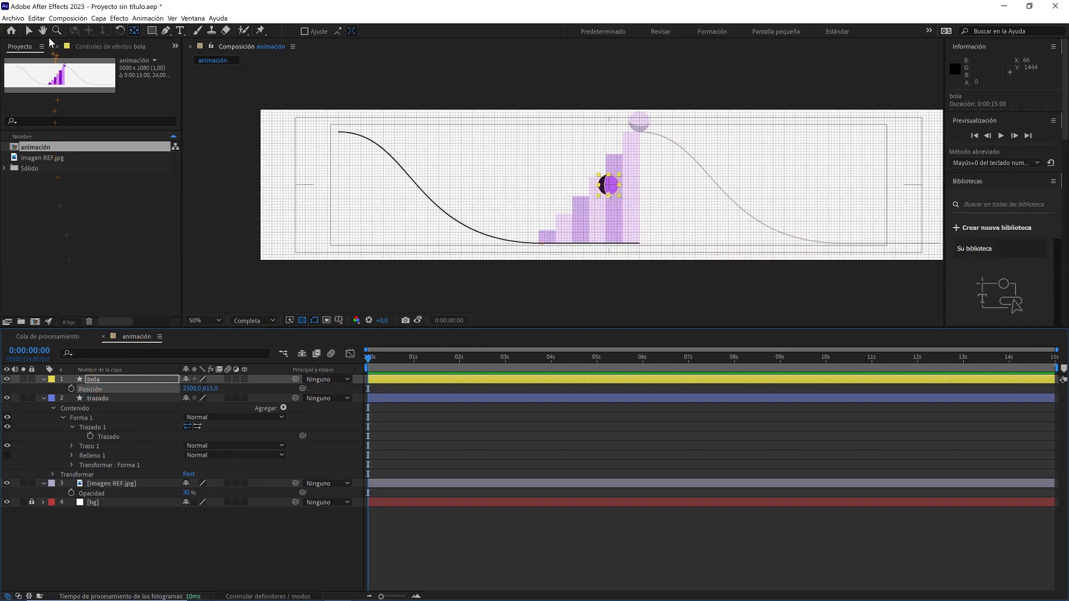
left_click(37, 18)
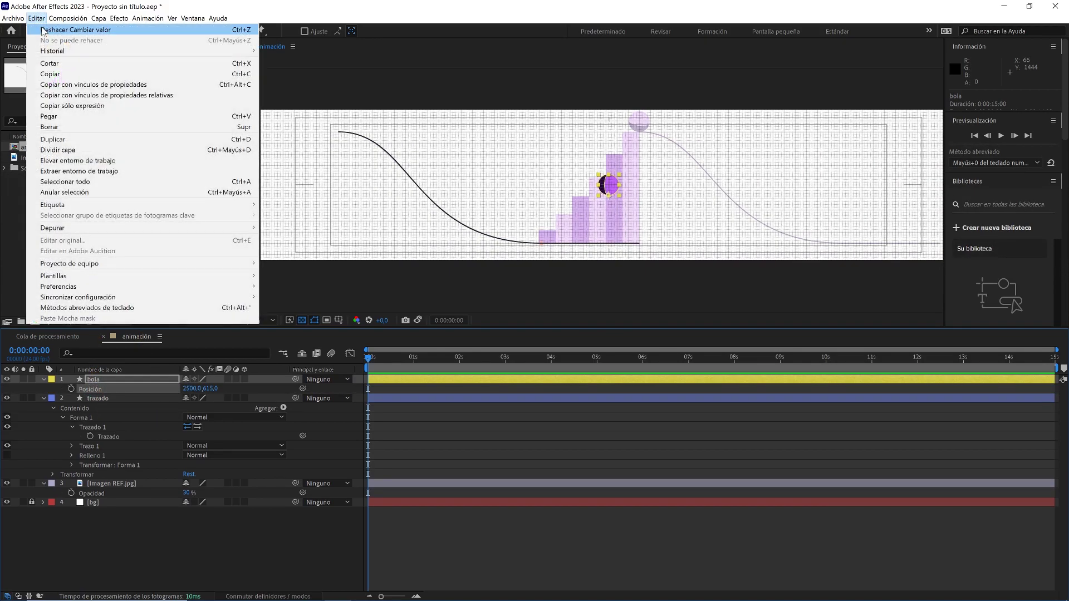
left_click(67, 115)
left_click(426, 418)
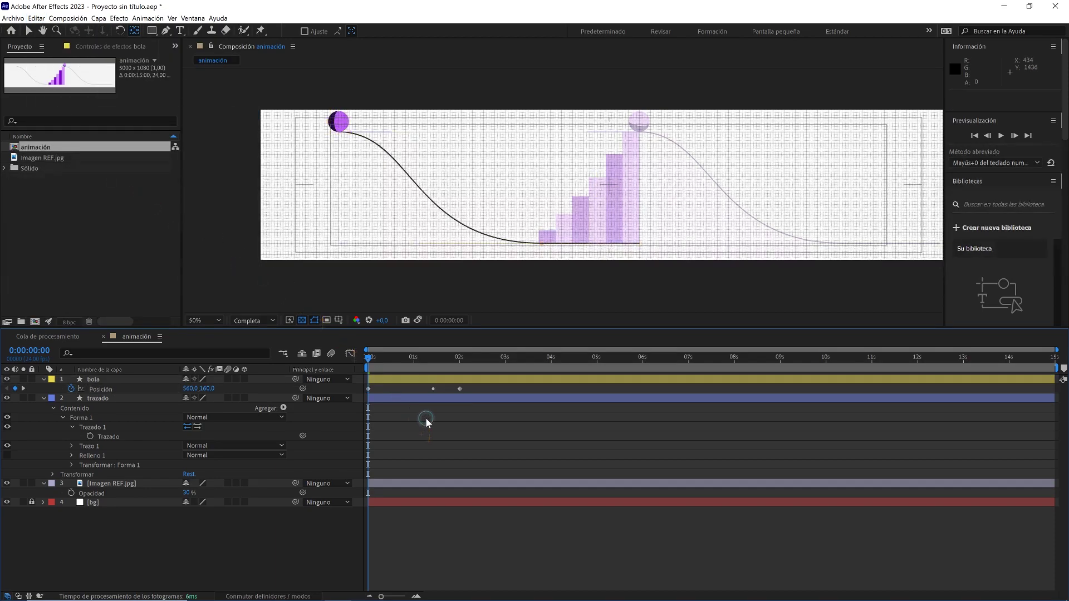
key("space")
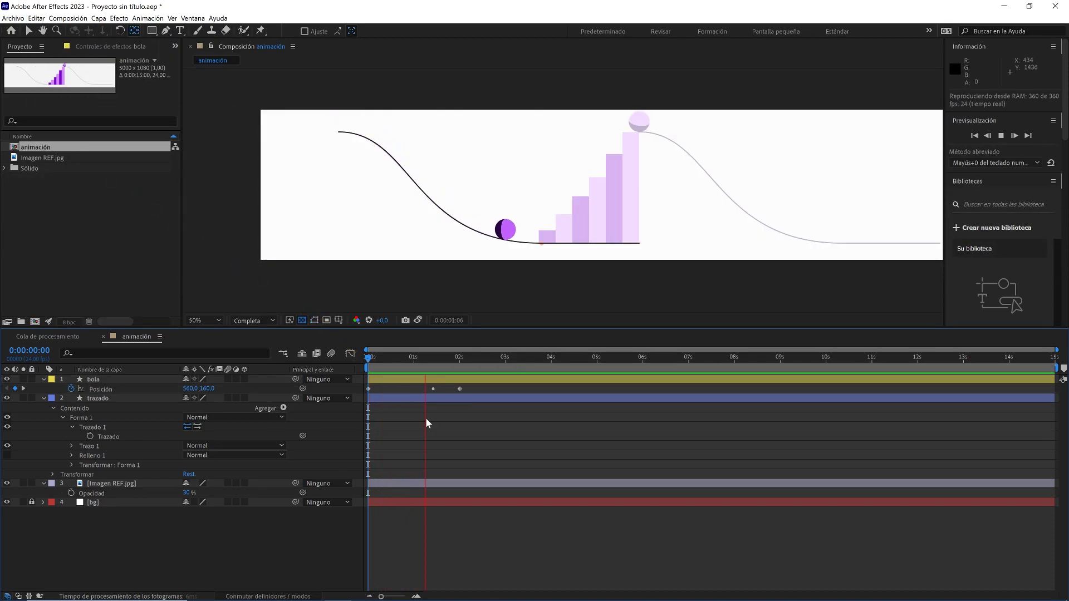
key("space")
- Stretch the bola layer's Posición keyframes proportionally so that the last one falls at 4 seconds
left_click_drag(527, 357, 550, 366)
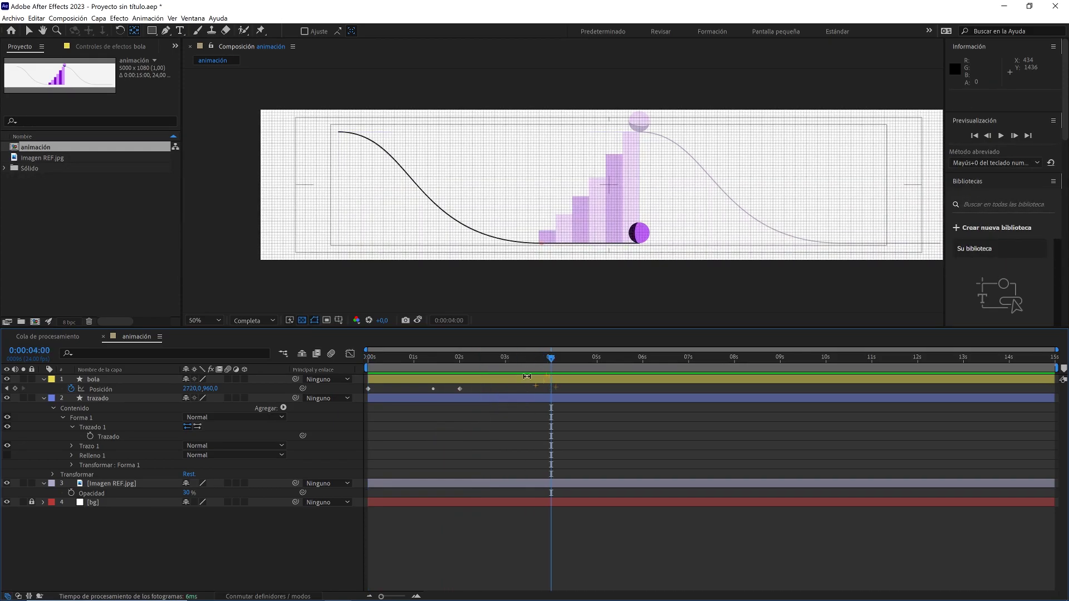
left_click_drag(483, 388, 363, 399)
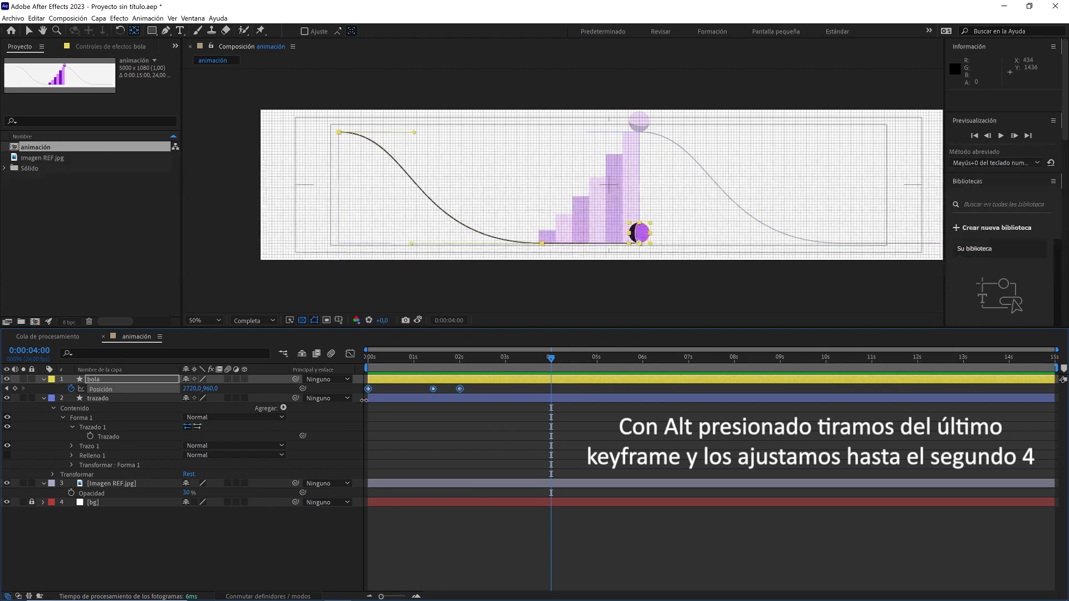
left_click_drag(460, 389, 507, 365)
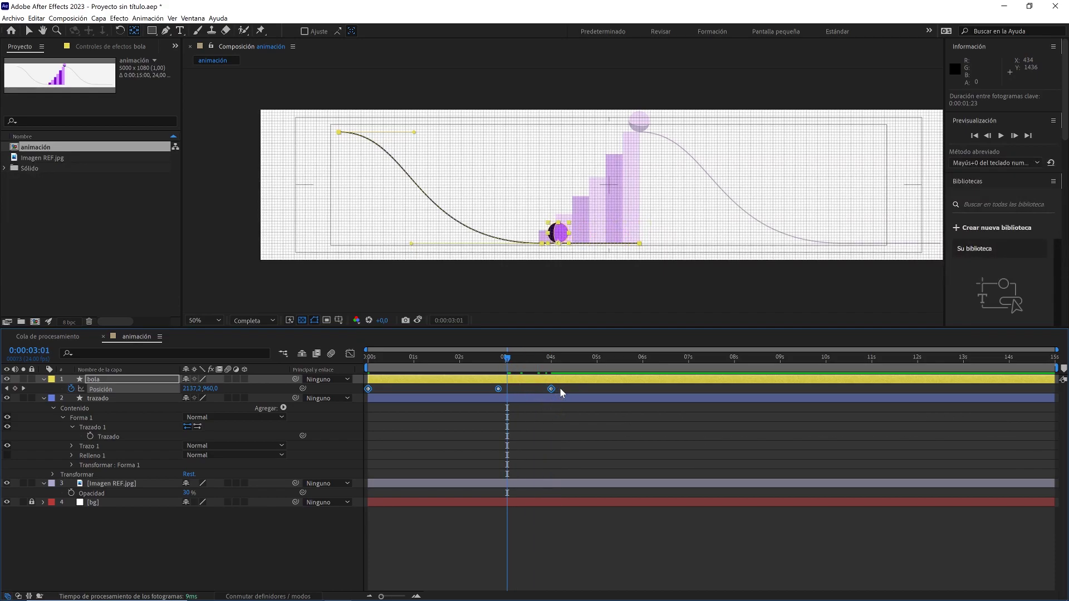
- Apply Easy Ease to the bola layer's Posición keyframes and preview the motion from the start
key("F9")
key("space")
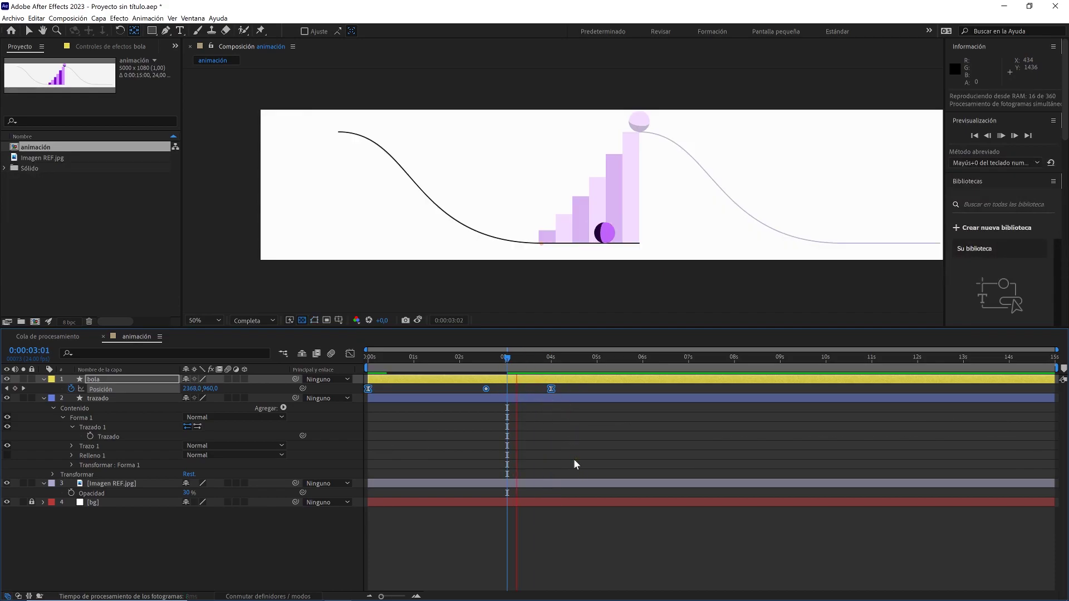
key("space")
left_click_drag(566, 363, 356, 376)
key("space")
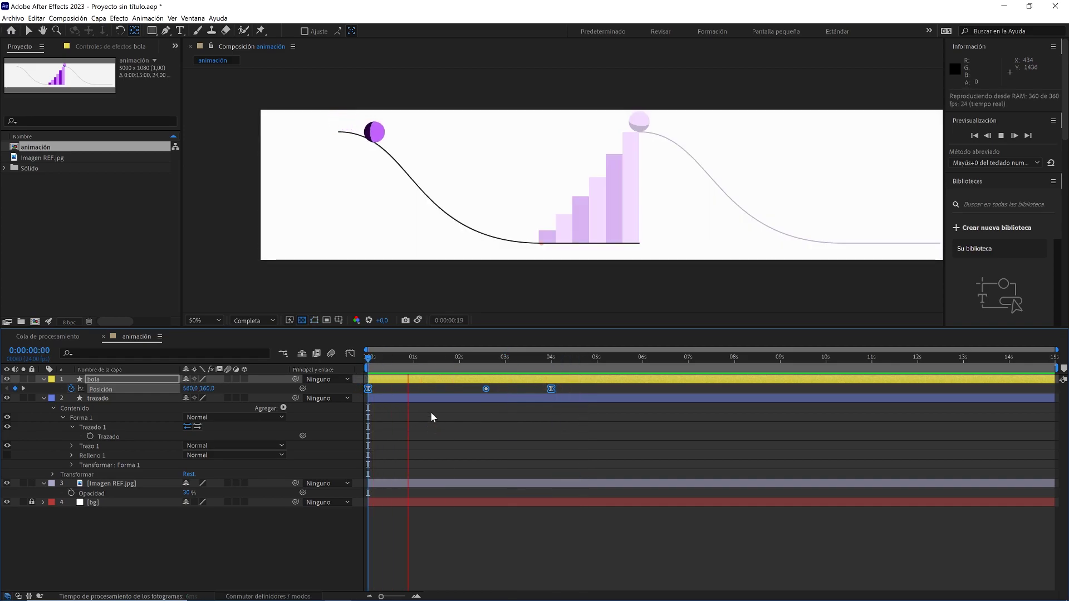
key("space")
- Set the bola layer's automatic orientation to Orientar en el trazado and preview the ball travelling along the line
scroll(467, 232, "up", 2)
left_click_drag(398, 223, 727, 201)
left_click(555, 437)
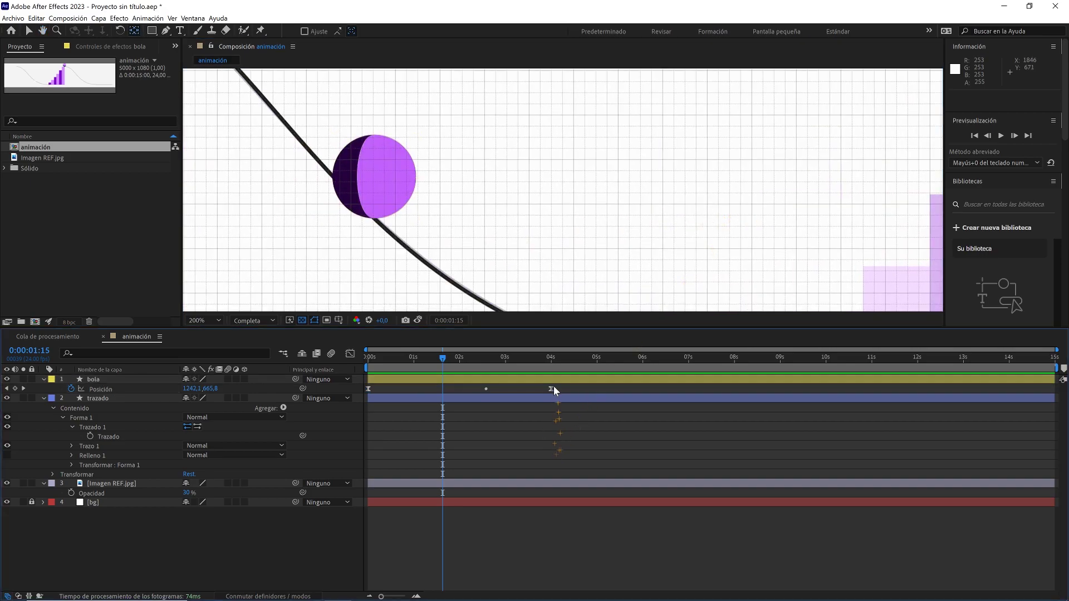
right_click(555, 380)
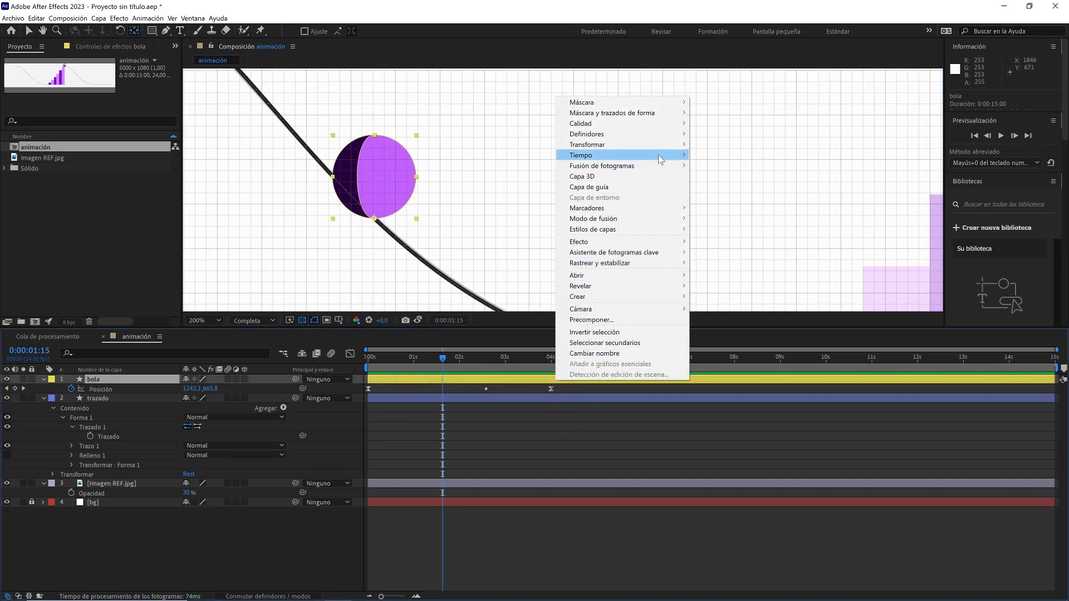
mouse_move(665, 150)
left_click(743, 300)
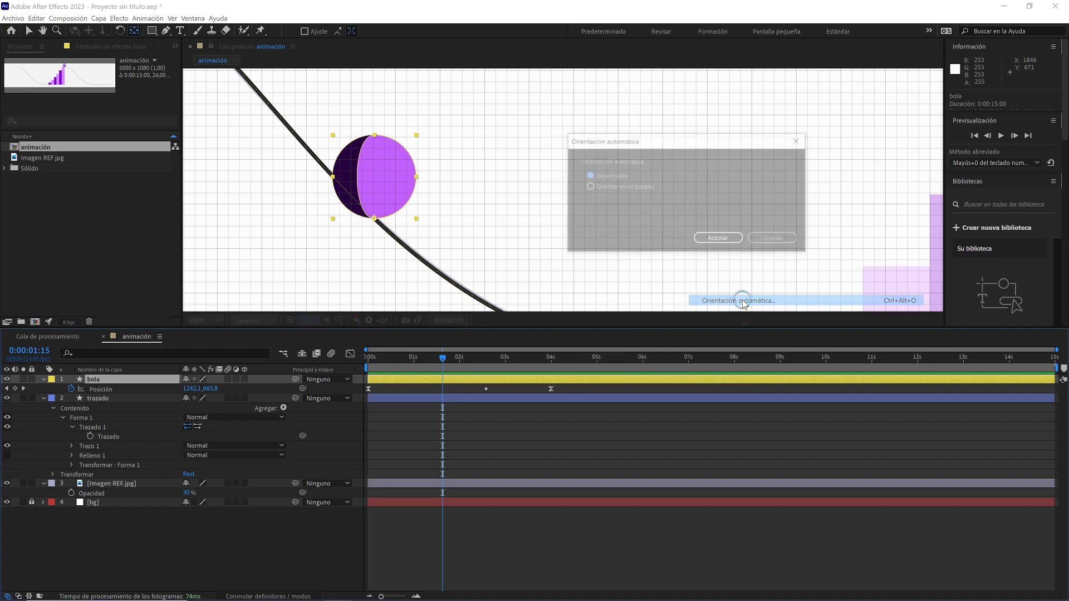
left_click(612, 186)
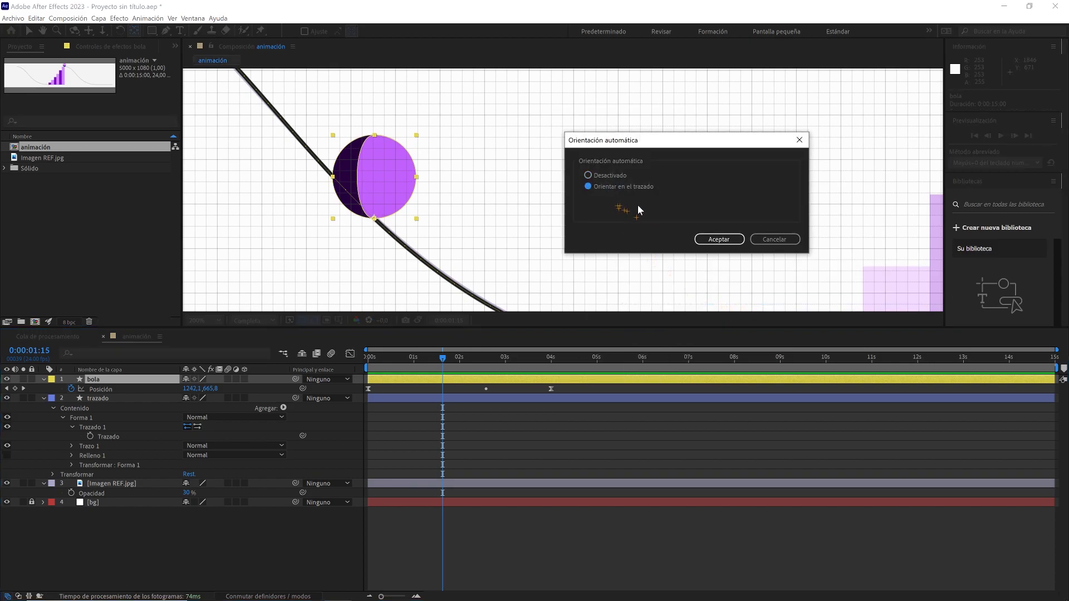
left_click(715, 239)
left_click(532, 415)
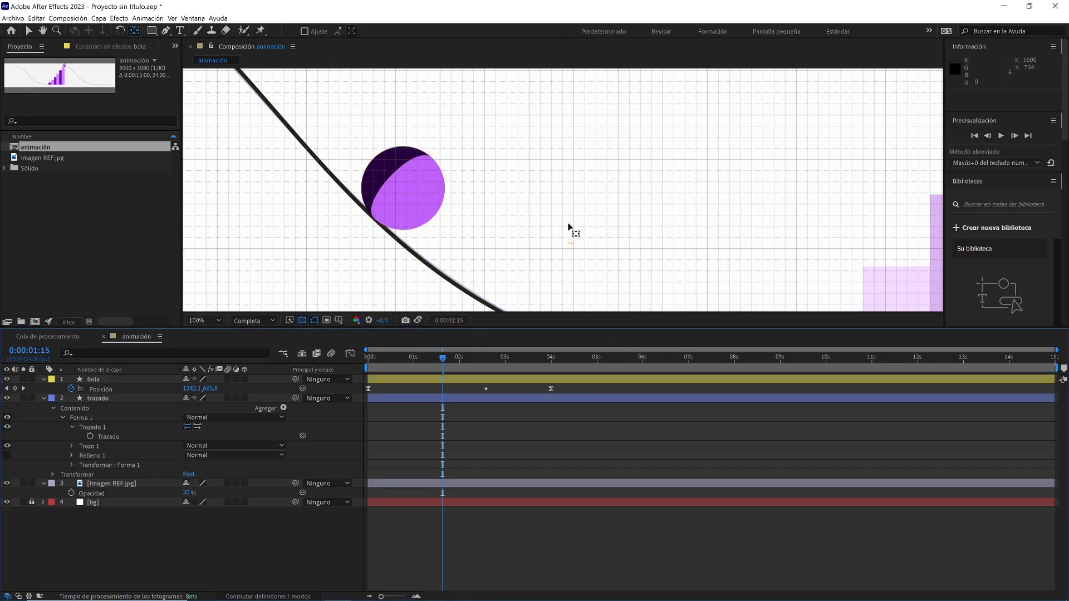
scroll(569, 227, "down", 1)
key("space")
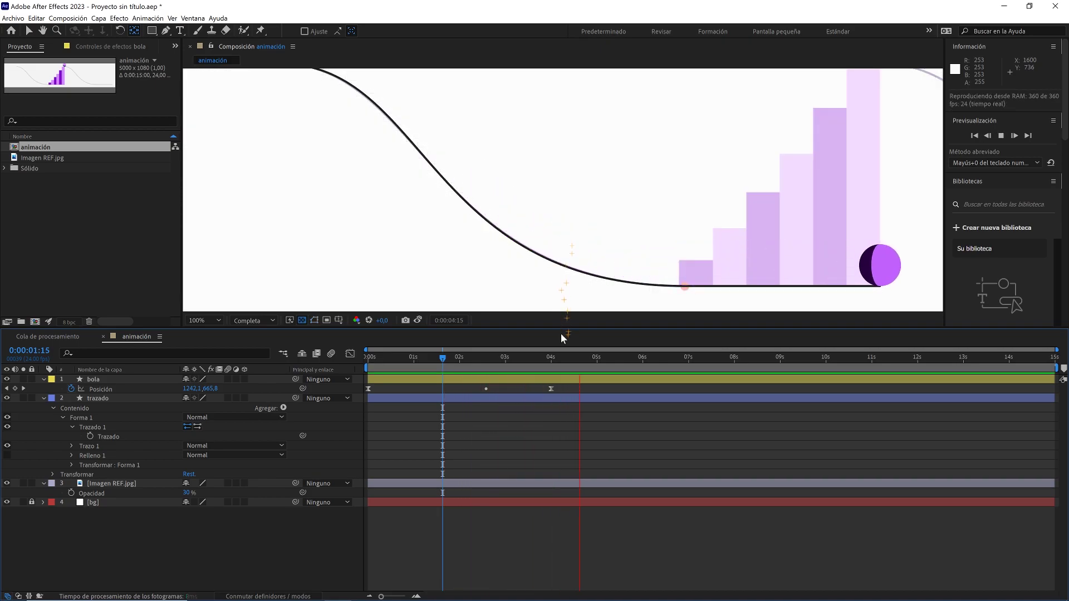
key("space")
- Set the incoming influence of bola's last Posición keyframe to 75% in the speed graph
left_click_drag(558, 359, 511, 355)
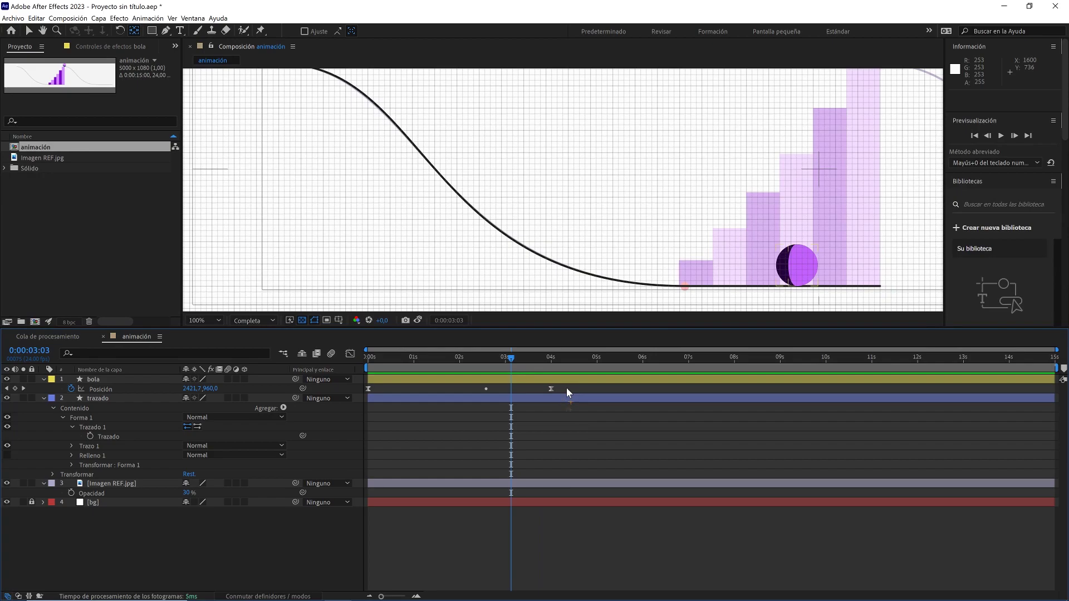
left_click_drag(566, 387, 359, 396)
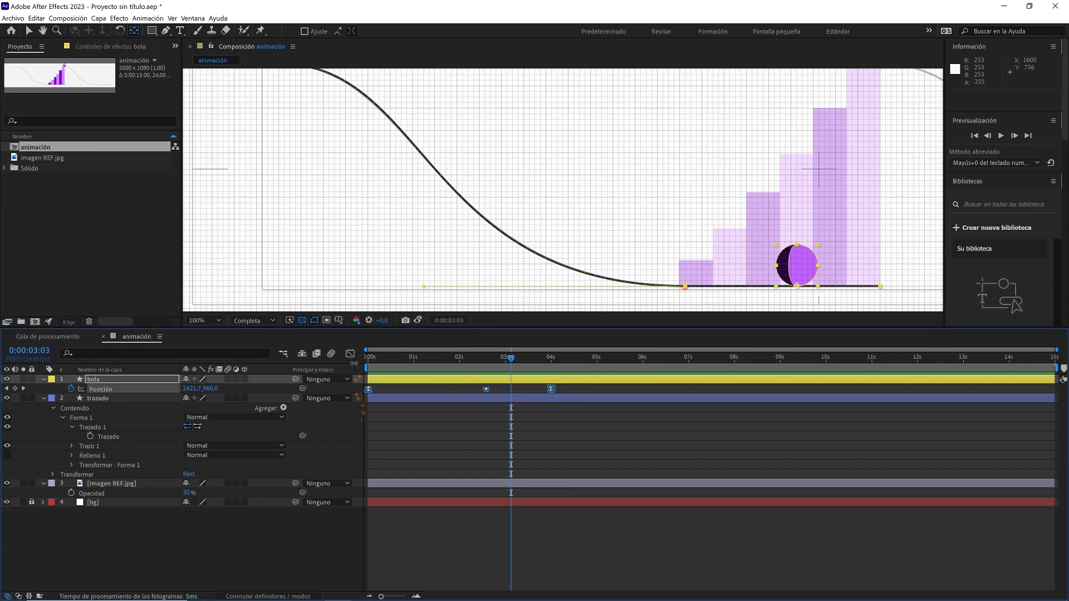
left_click(350, 354)
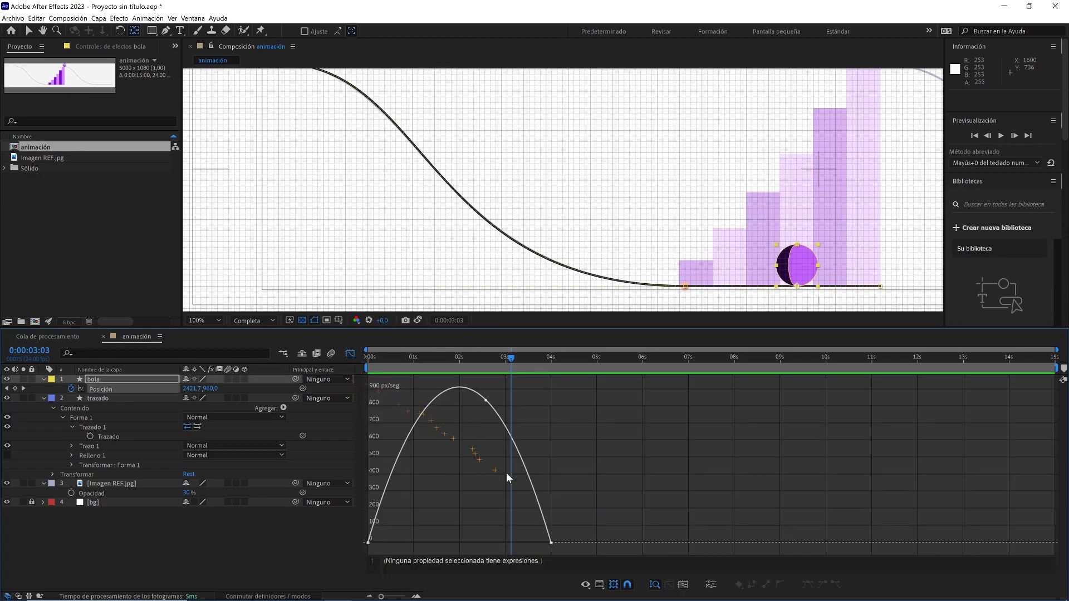
double_click(551, 543)
left_click(657, 405)
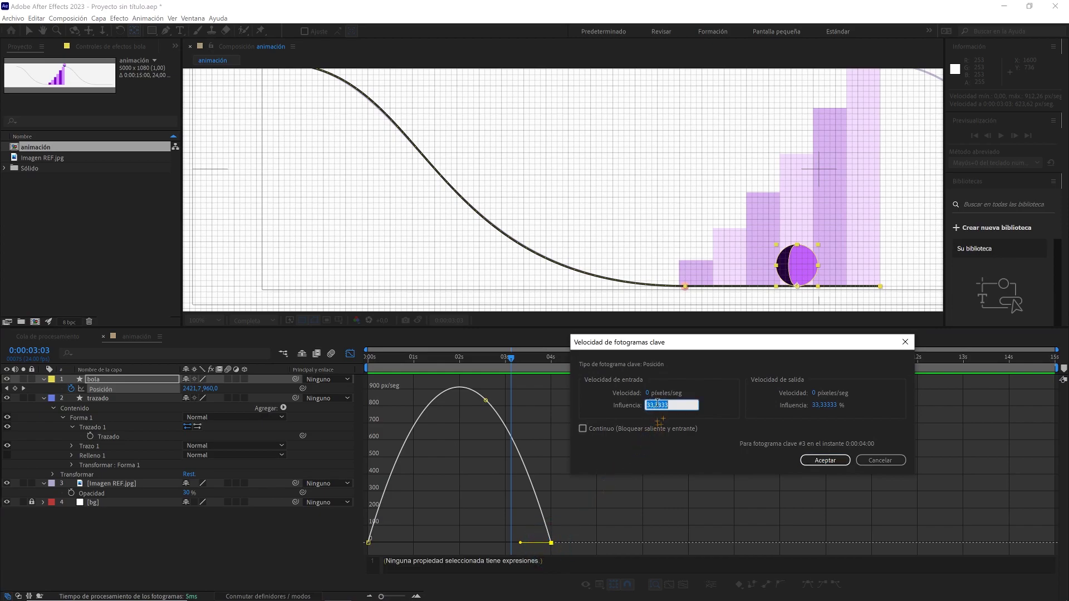
left_click(825, 460)
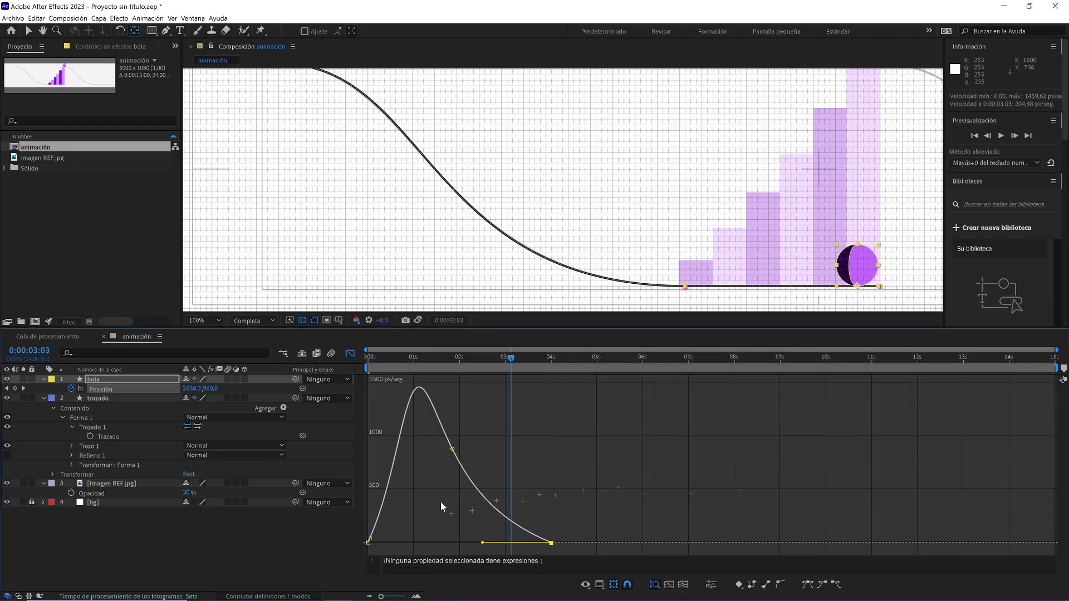
- Set the outgoing influence of bola's first Posición keyframe to 65% and play the animation from the start
double_click(368, 543)
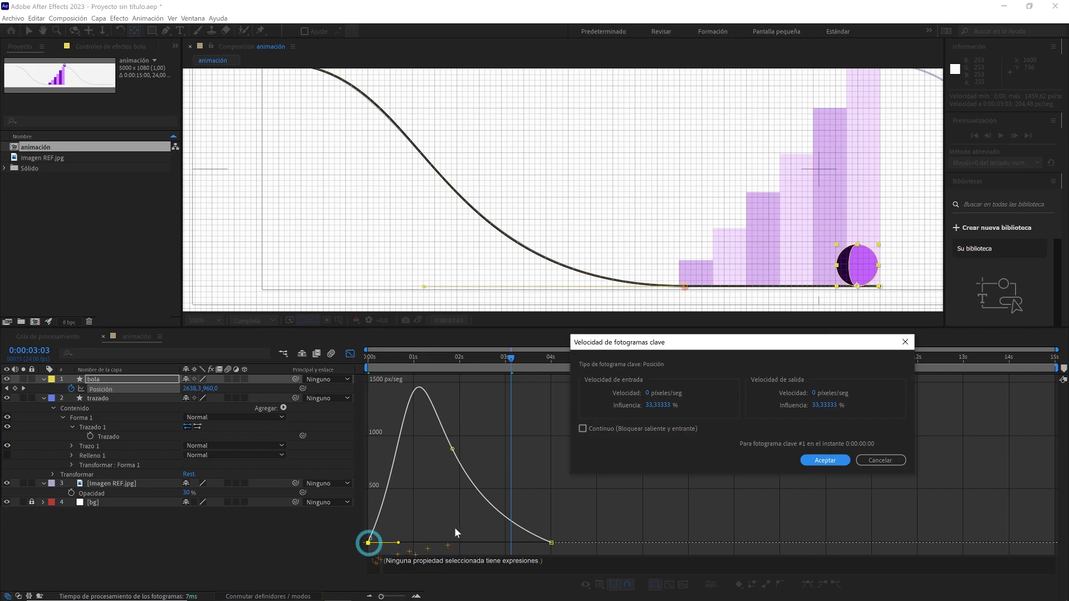
left_click(827, 405)
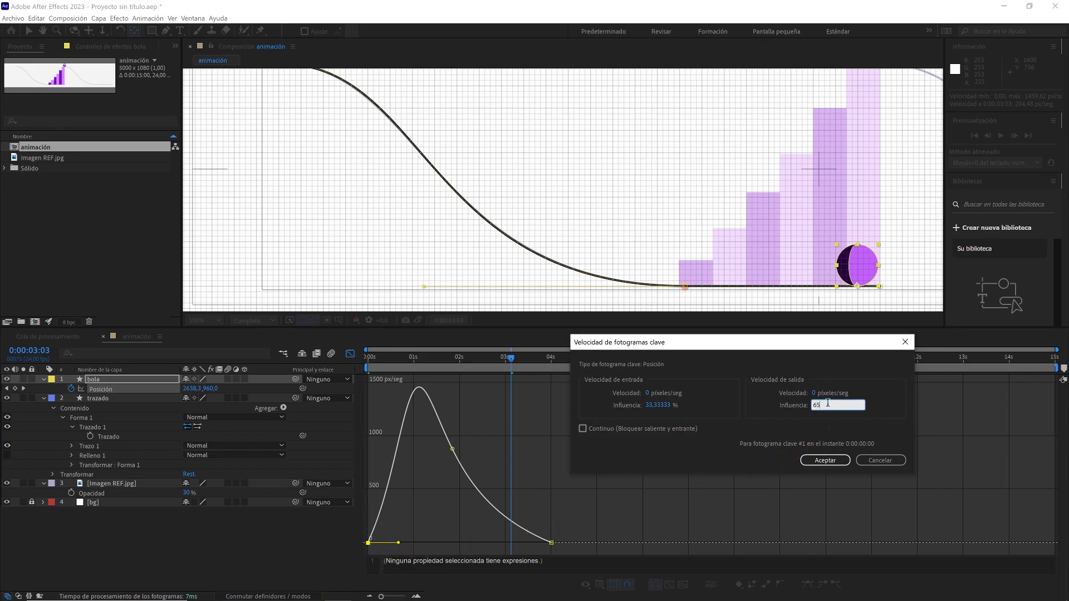
left_click(825, 460)
left_click_drag(512, 359, 364, 367)
scroll(580, 251, "down", 1)
key("space")
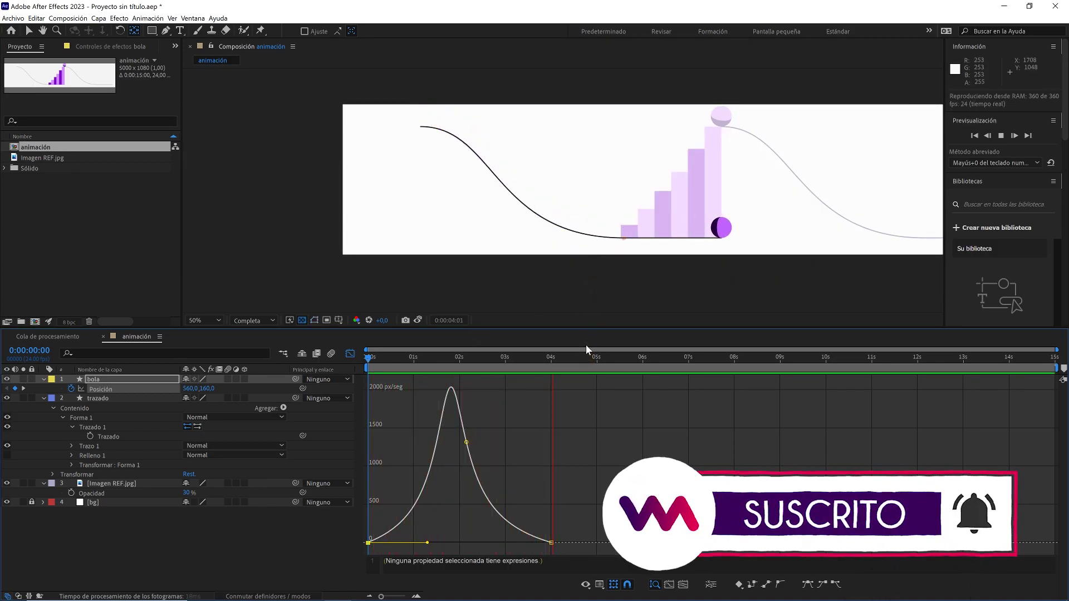
key("space")
left_click(353, 354)
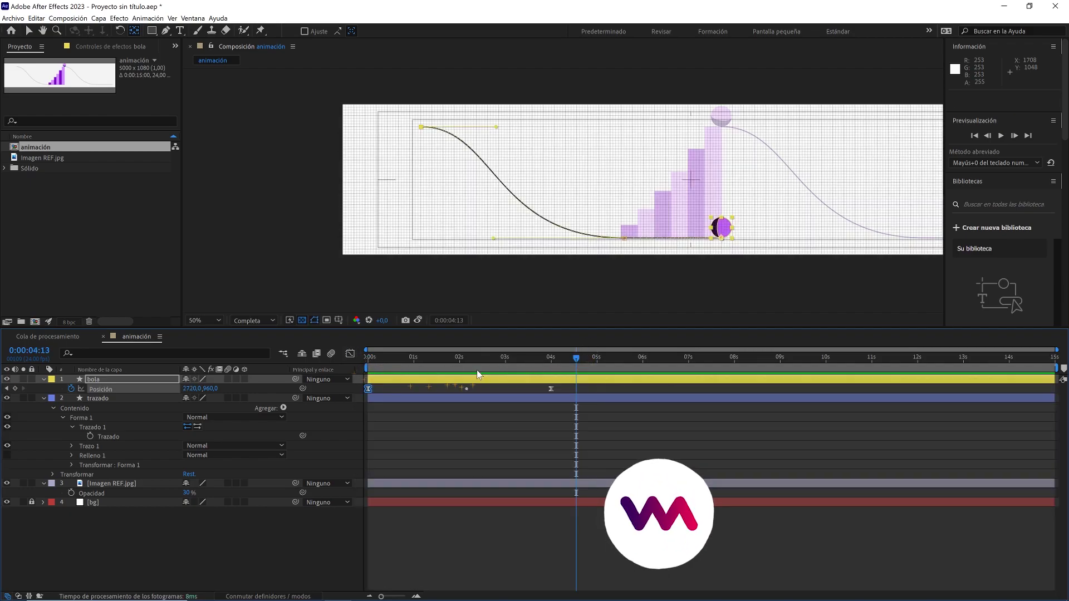
- Set the incoming velocity of bola's last Posición keyframe to 150 pixels per second in the speed graph
left_click(488, 359)
left_click_drag(559, 388, 354, 395)
left_click(351, 354)
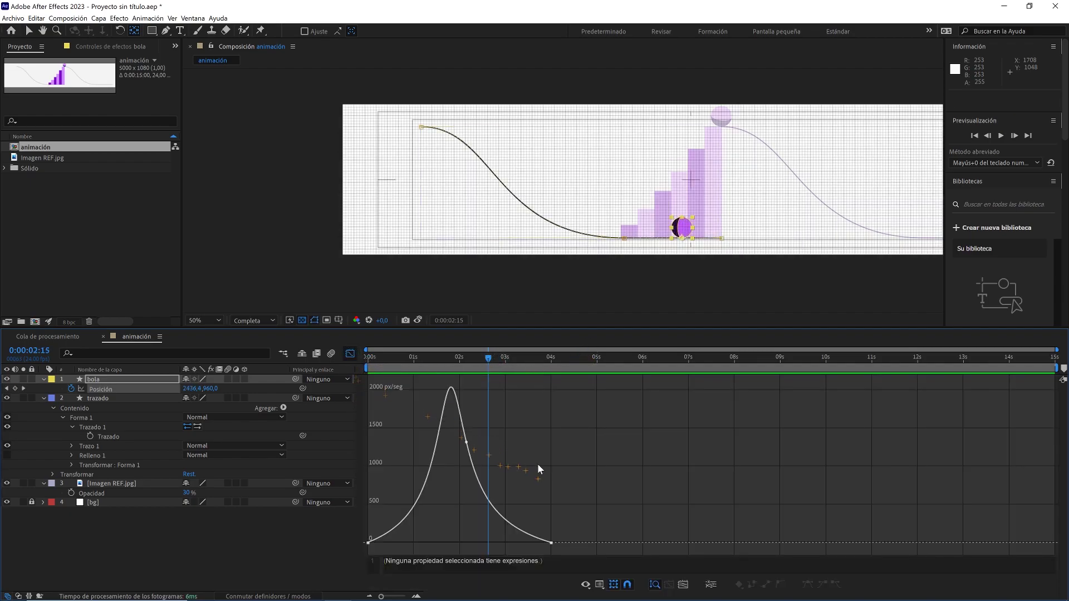
double_click(551, 542)
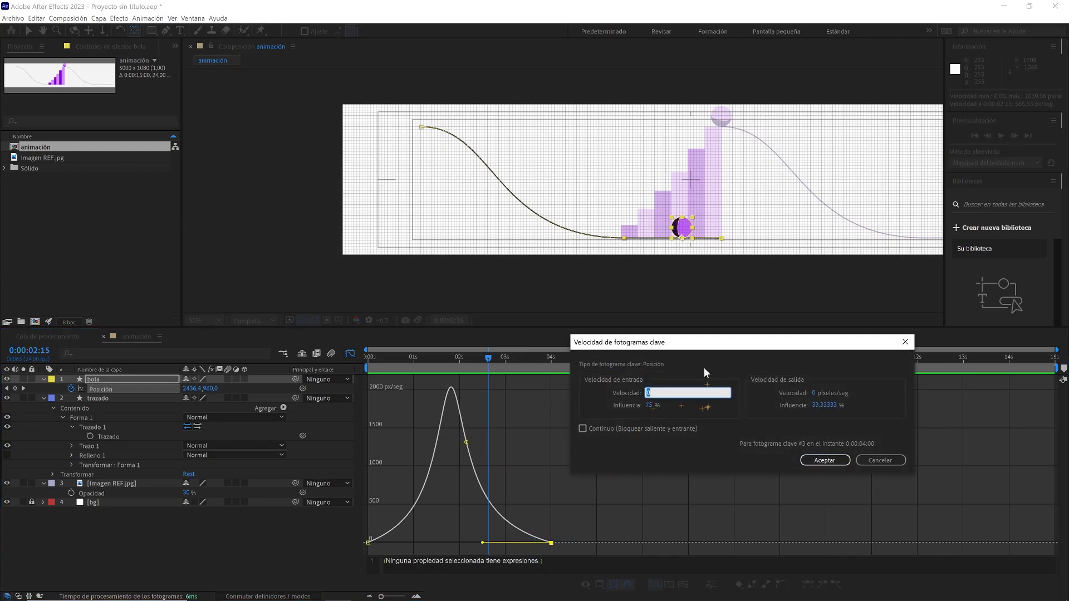
type("150")
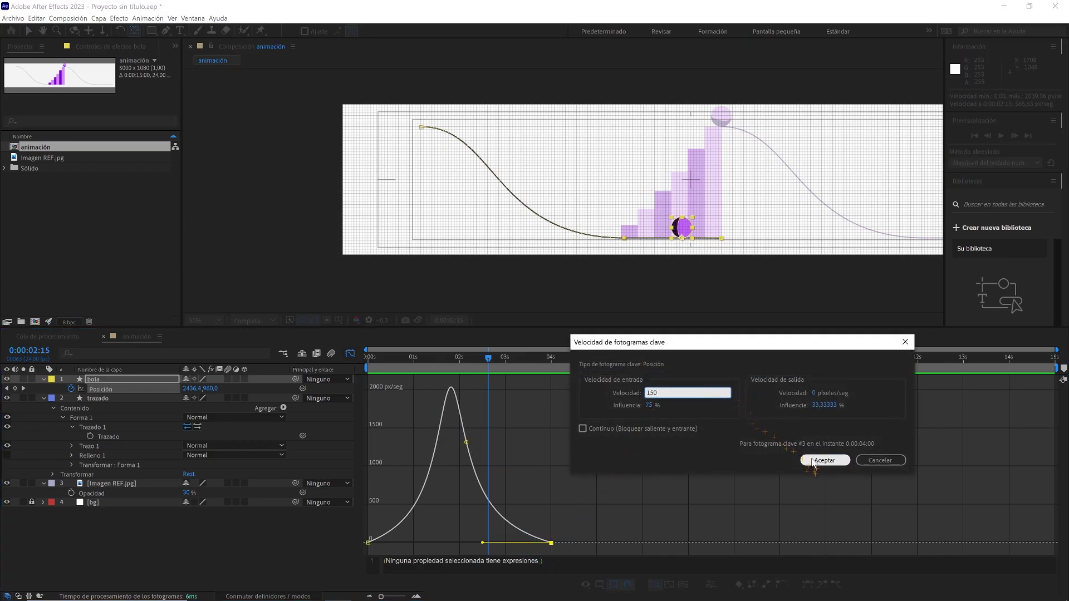
left_click(812, 461)
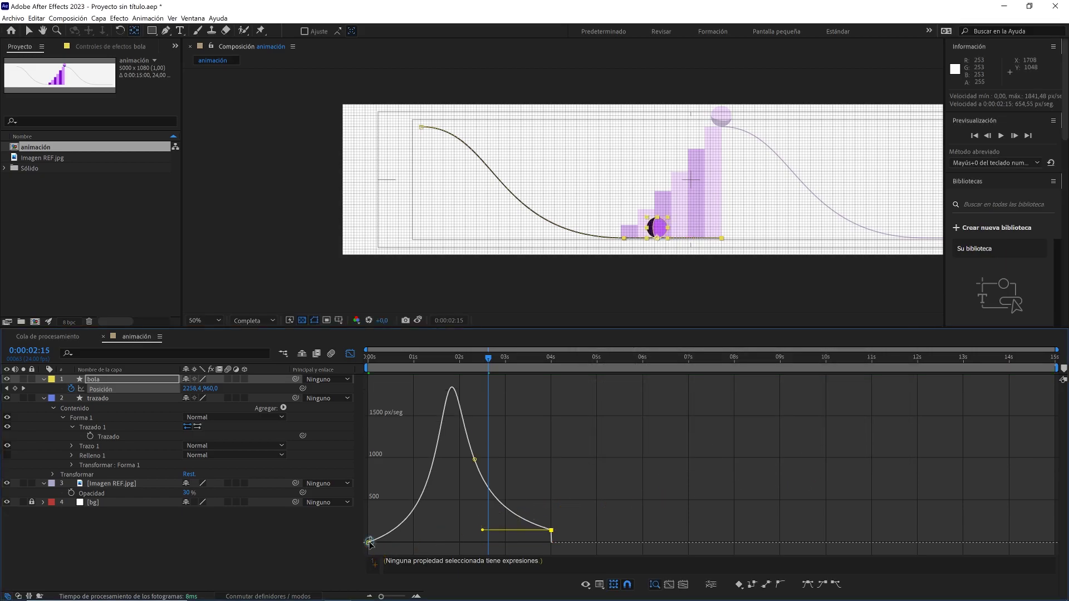
- Set the outgoing velocity of bola's first Posición keyframe to 150 pixels per second, preview the motion and leave the speed graph
double_click(369, 542)
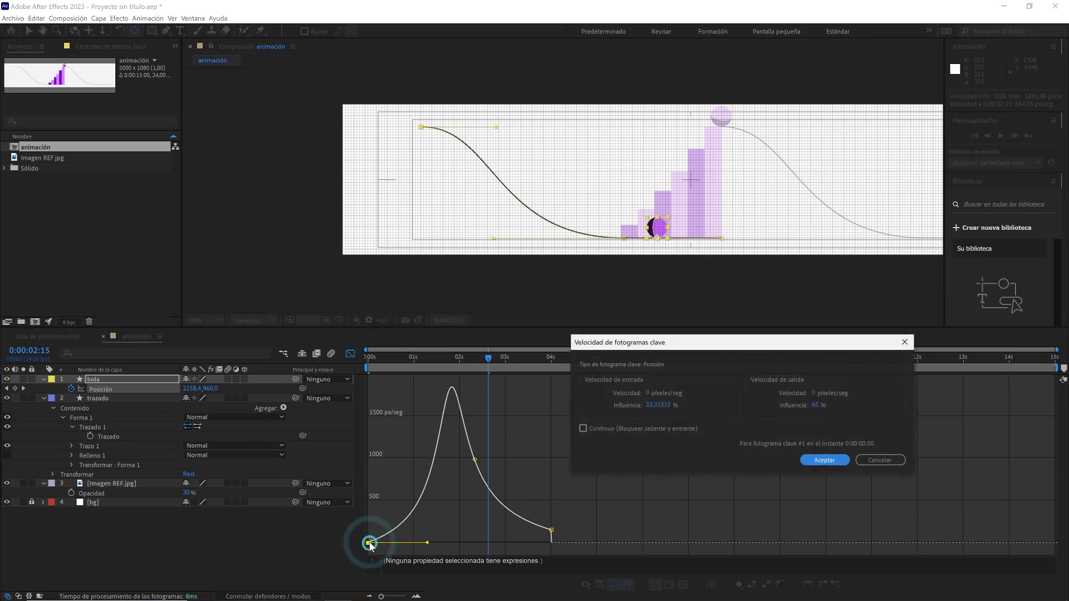
left_click(814, 393)
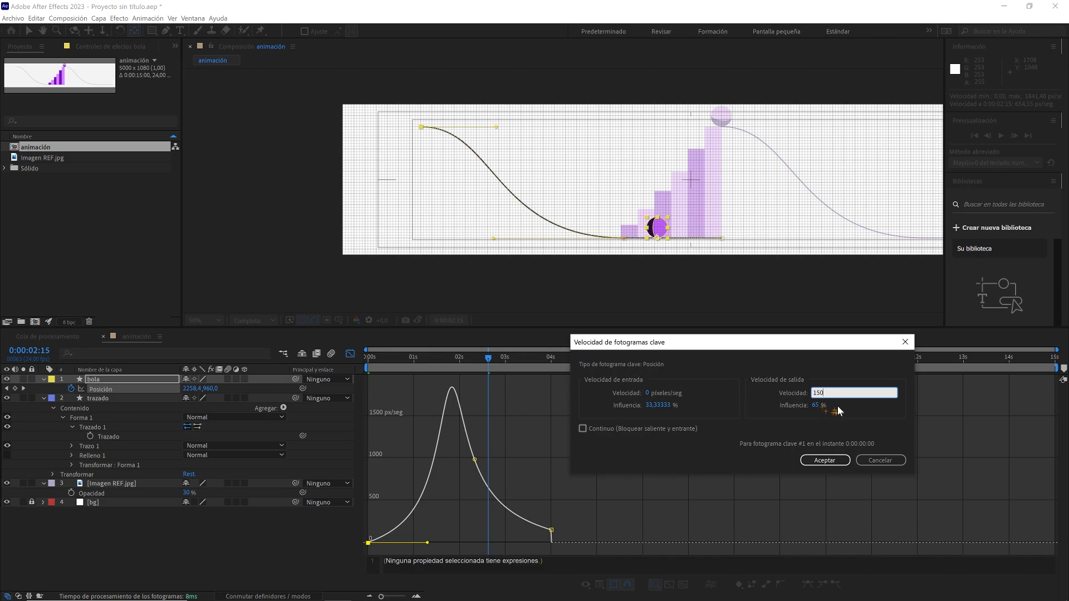
left_click(828, 459)
key("space")
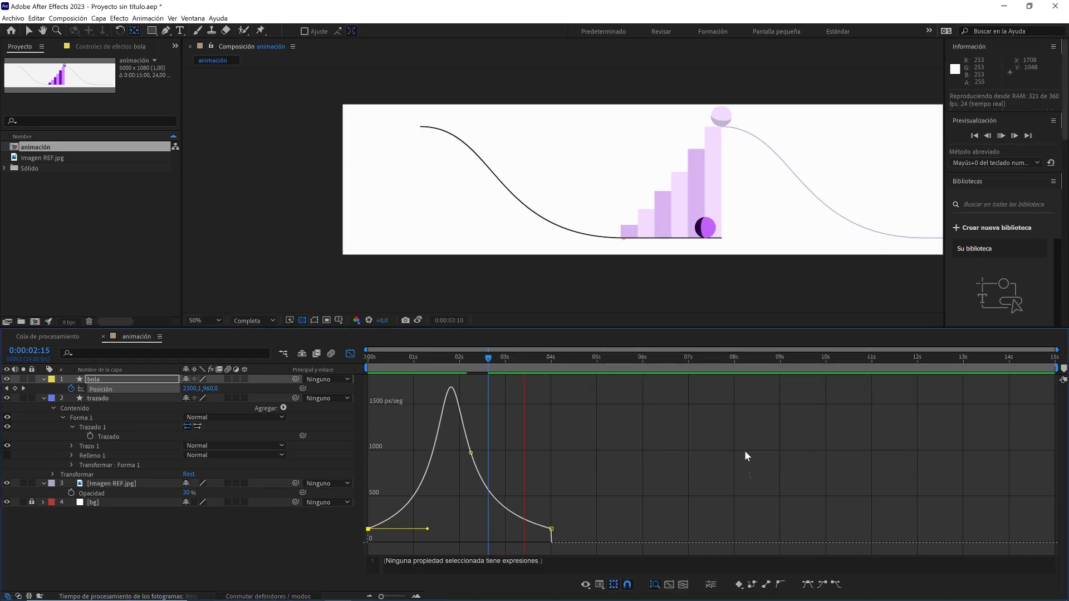
key("space")
left_click_drag(550, 359, 348, 364)
left_click(350, 354)
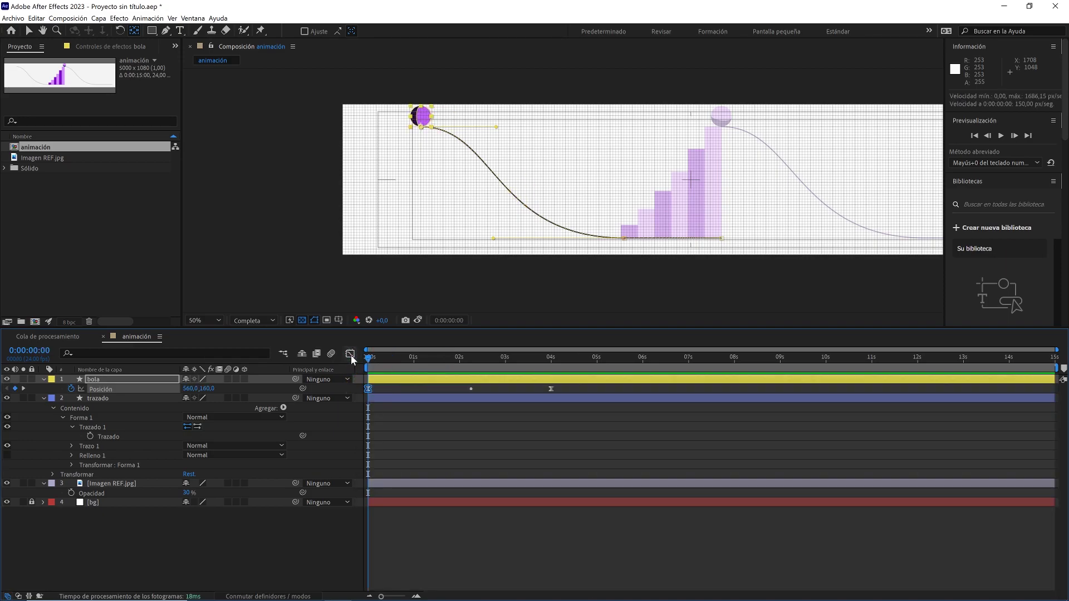
- Show bola's contents and group Grupo 2 and Grupo 1 together into a single group
left_click(43, 379)
left_click(44, 379)
left_click(53, 389)
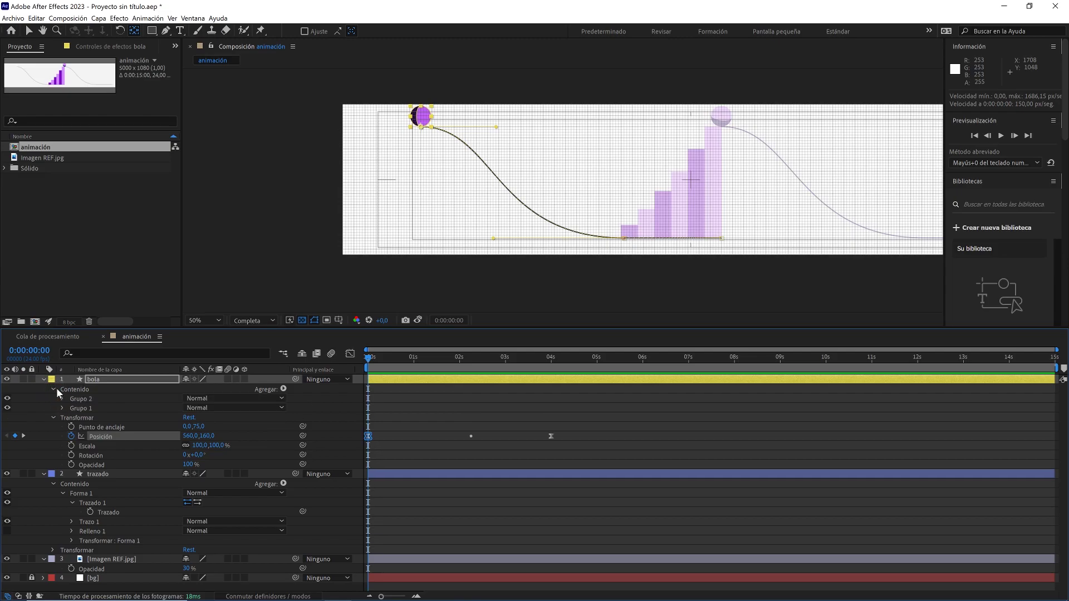
left_click(82, 399)
left_click(89, 408, "shift")
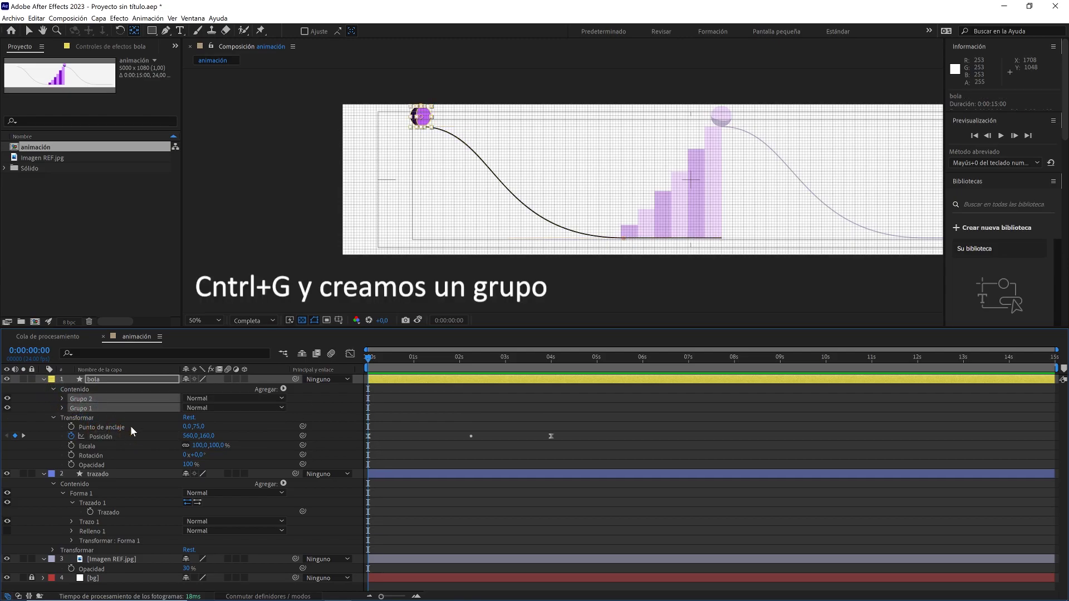
key("ctrl+g")
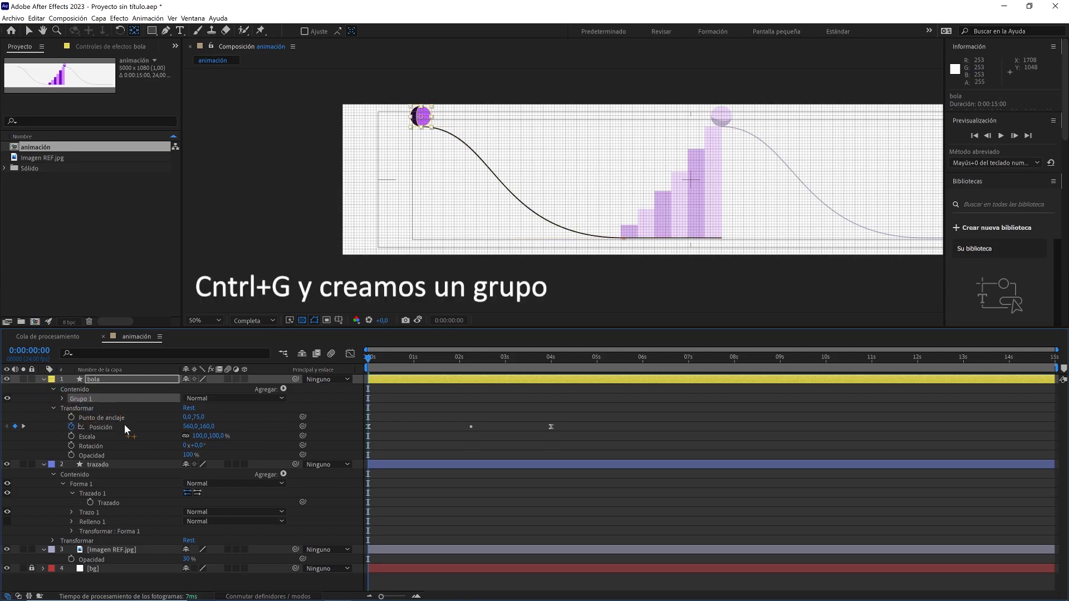
- Reveal the new group's transform properties, try out its Rotación and return the angle to 0°
left_click(61, 399)
left_click(73, 427)
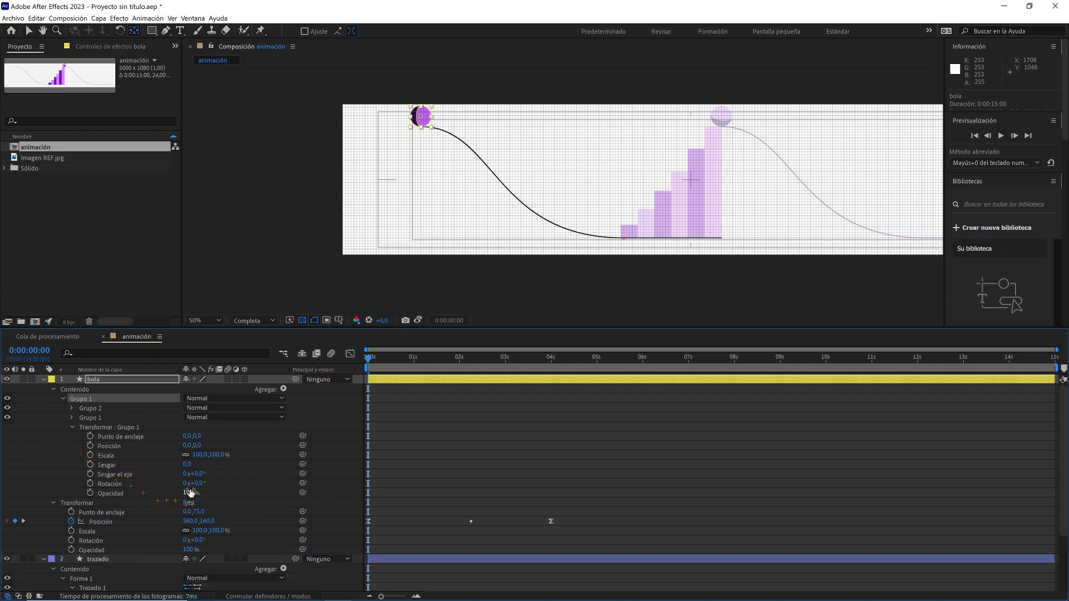
left_click_drag(202, 489, 224, 479)
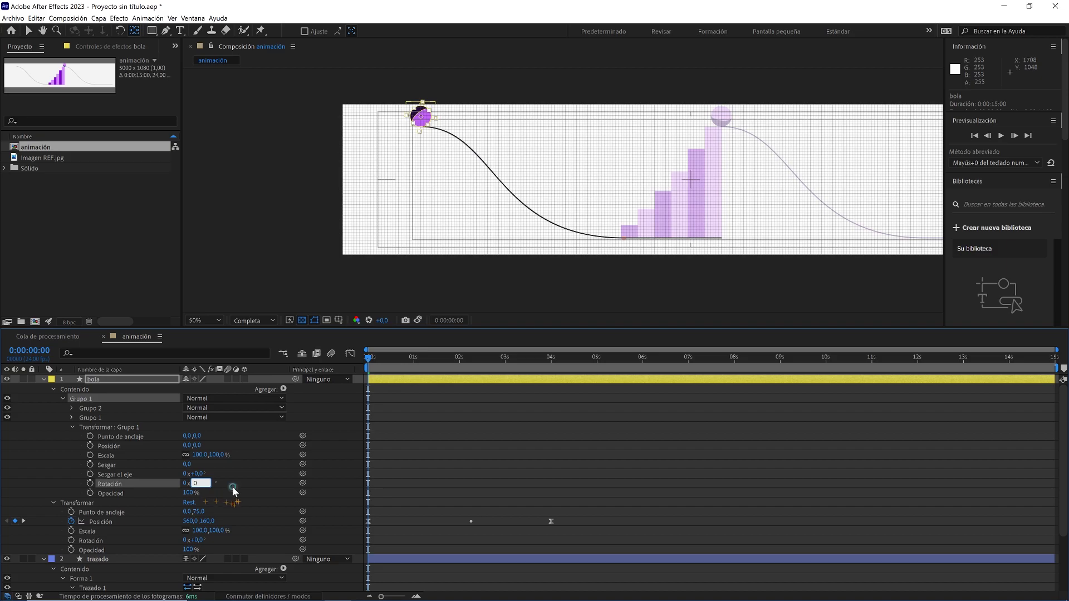
key("Return")
- Link the group's Rotación to bola's Posición with the expression transform.position[0], preview the roll and collapse the layer properties
left_click(90, 484, "alt")
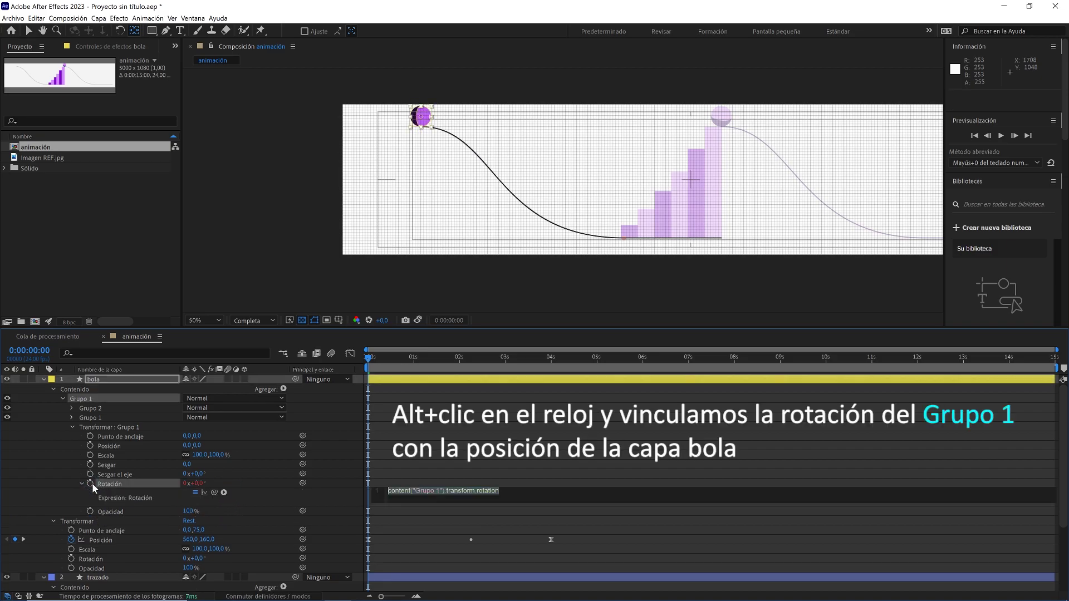
left_click_drag(214, 493, 119, 537)
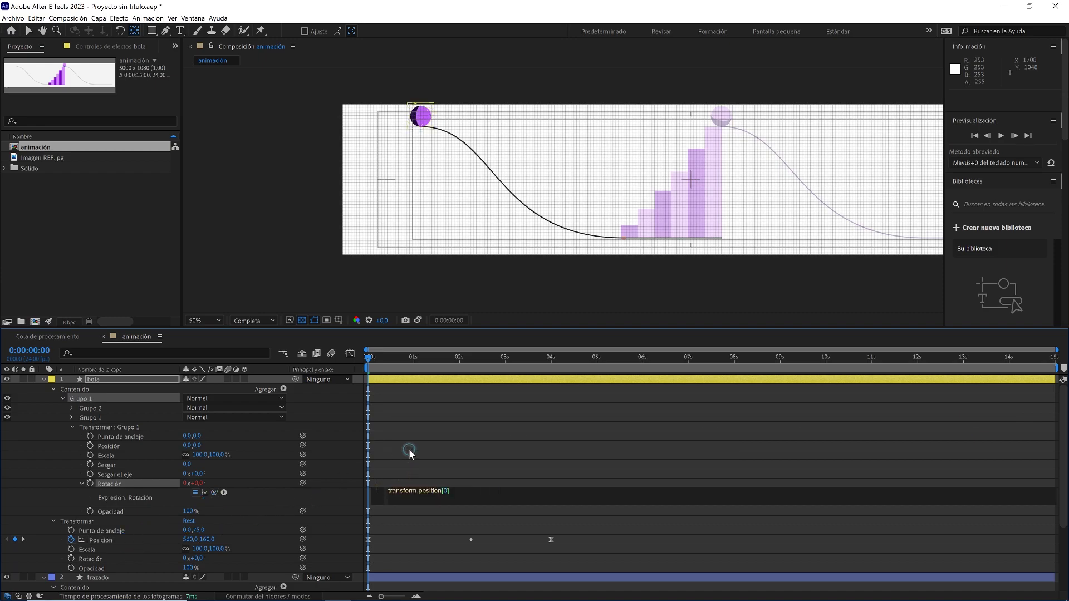
key("space")
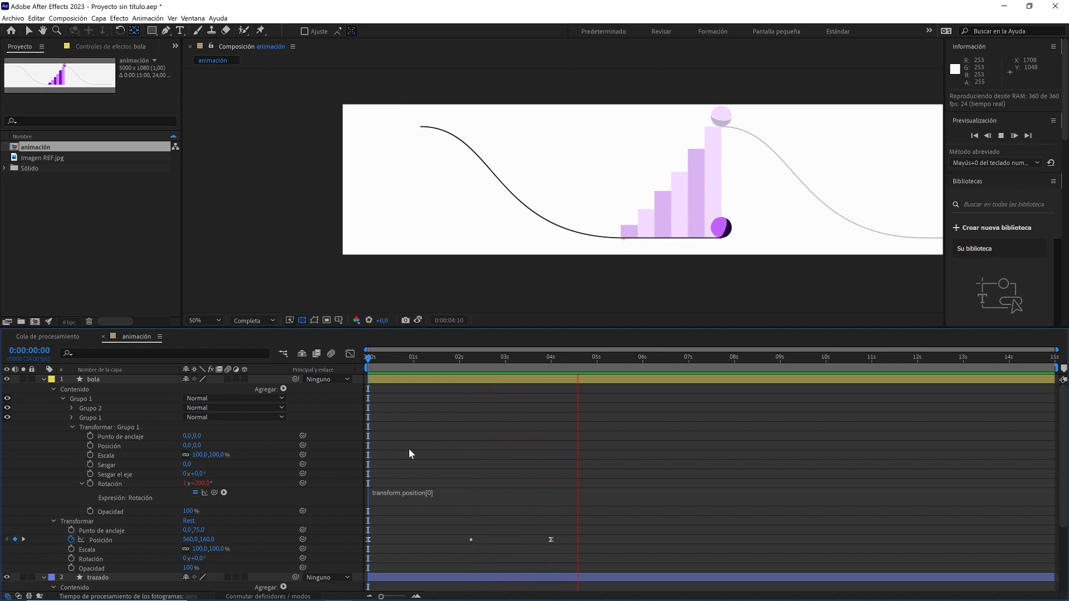
key("space")
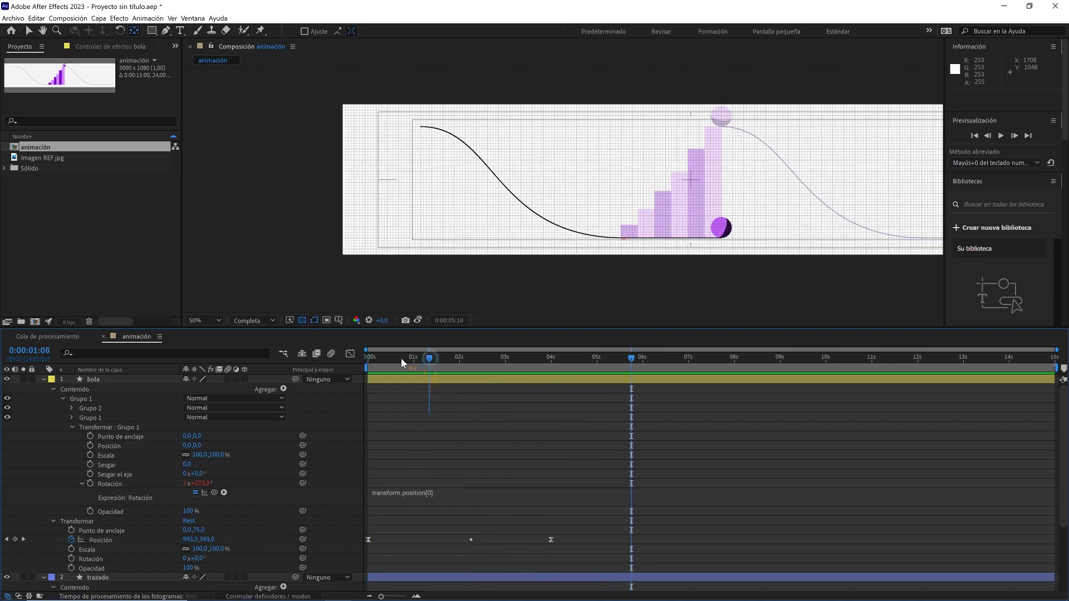
left_click_drag(403, 360, 355, 362)
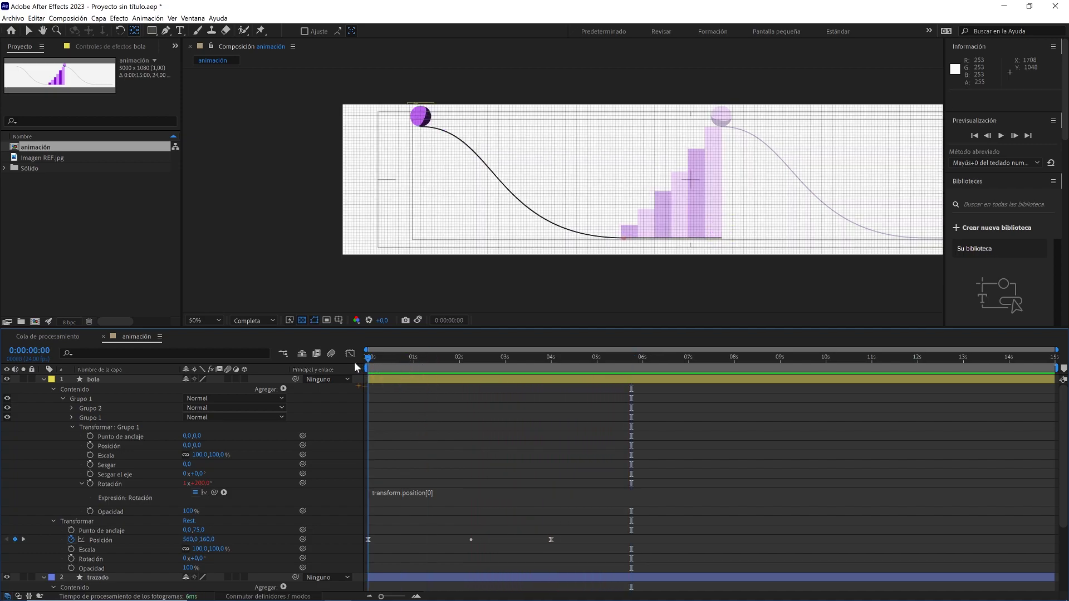
left_click(42, 379)
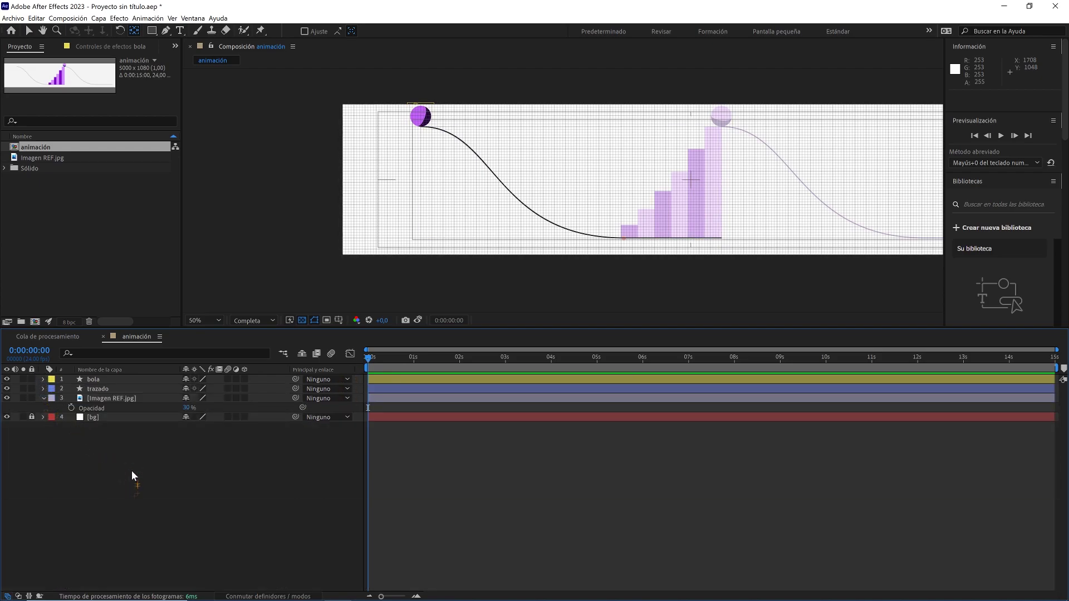
- With the Pen tool, start a new shape along the base of the tallest reference bar, from its lower-right to its lower-left corner
left_click(166, 31)
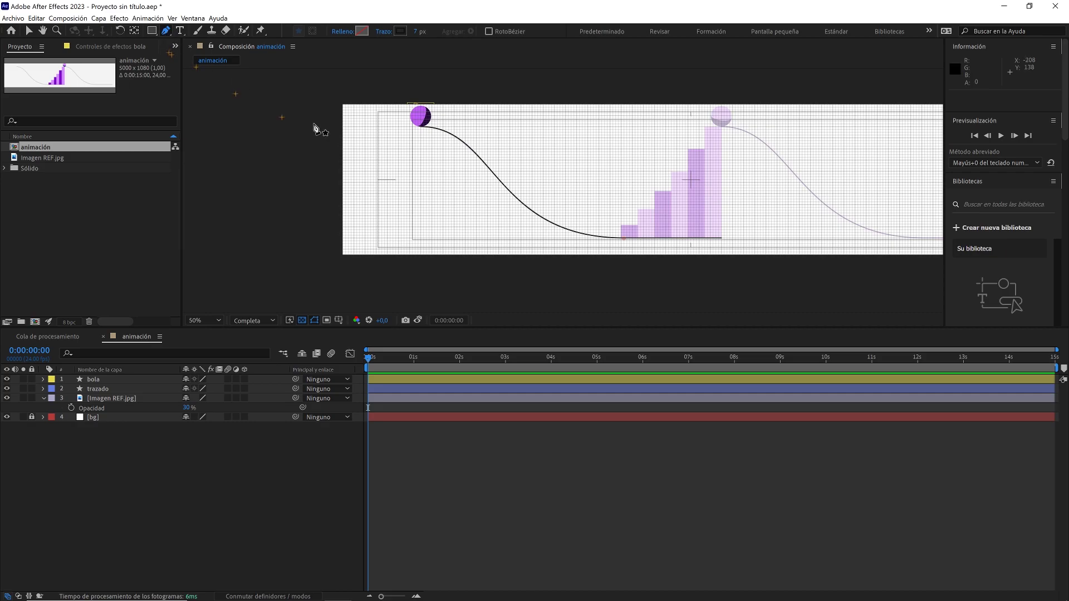
scroll(753, 259, "up", 1)
left_click_drag(759, 229, 493, 233)
scroll(611, 253, "up", 1)
left_click_drag(609, 251, 533, 151)
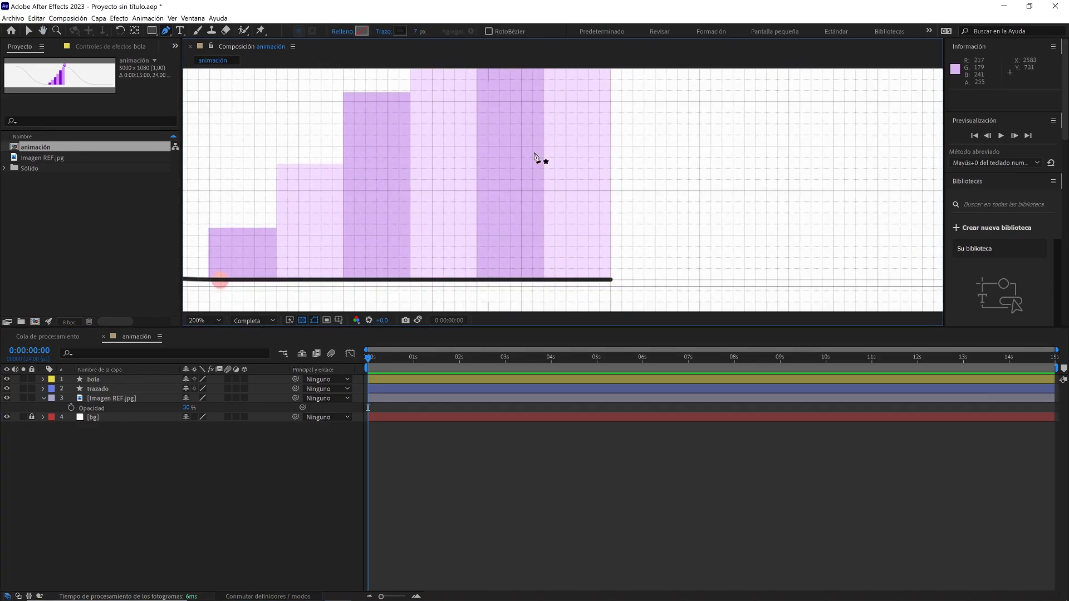
left_click(616, 264)
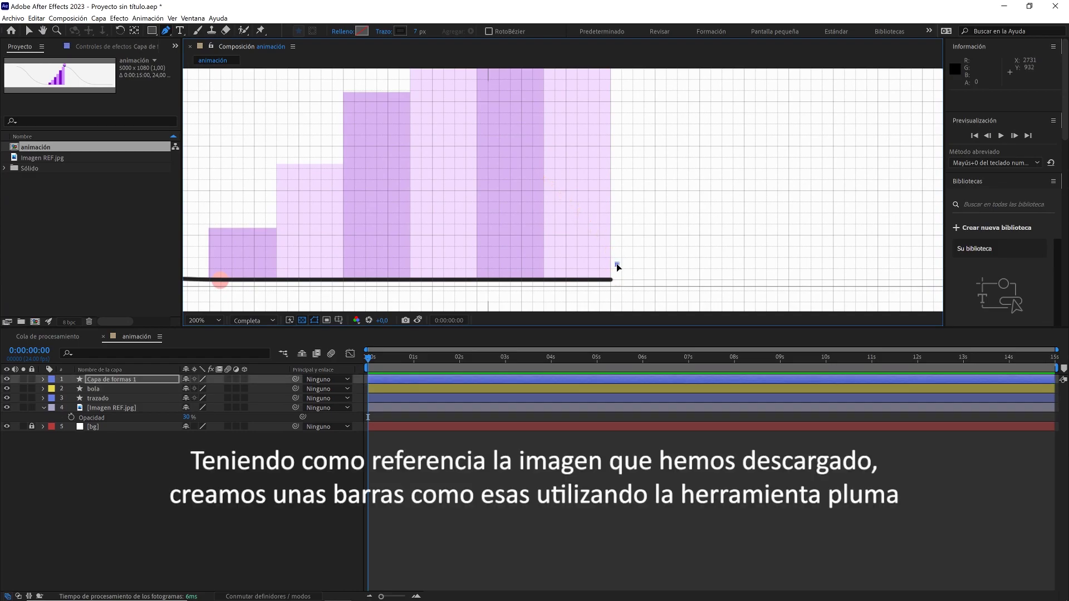
left_click_drag(615, 272, 611, 279)
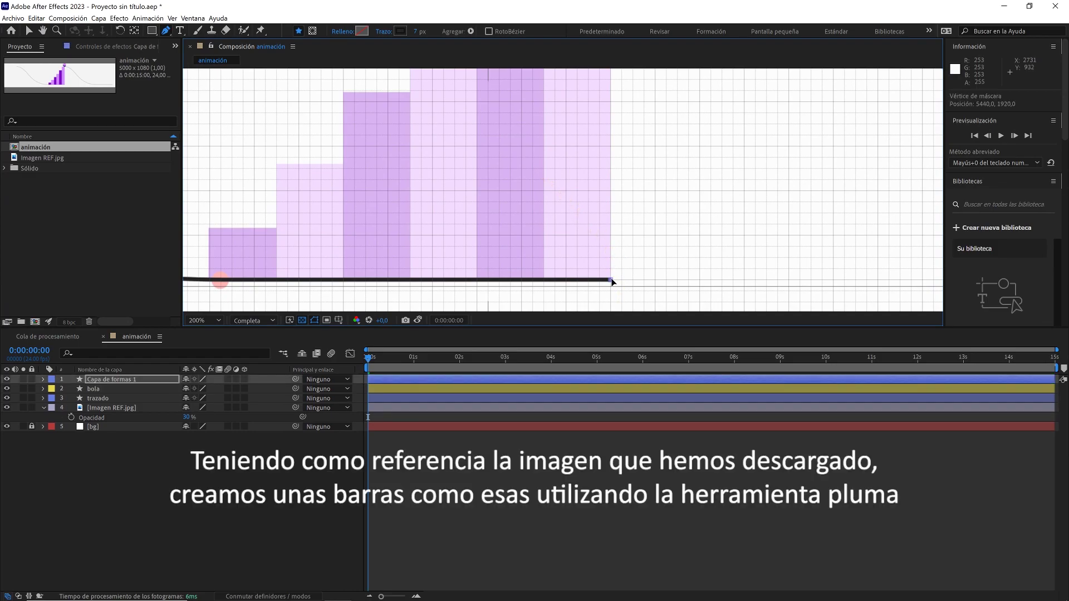
left_click_drag(554, 263, 544, 279)
- Continue the Pen path with vertices at the tallest reference bar's upper-left and upper-right corners
left_click_drag(564, 134, 540, 417)
scroll(545, 191, "up", 1)
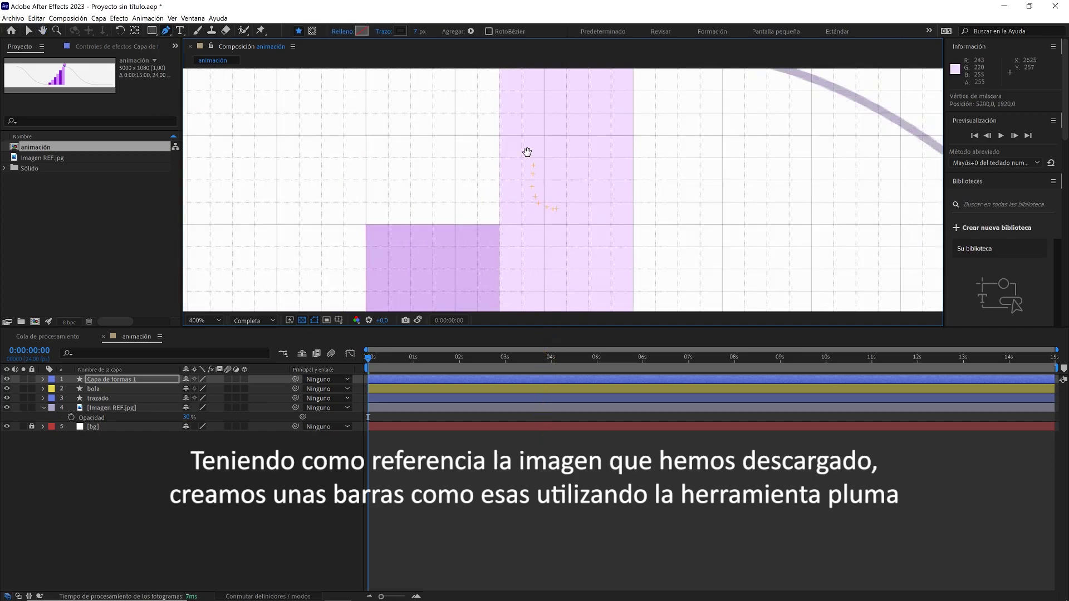
left_click_drag(527, 153, 524, 295)
left_click(508, 201)
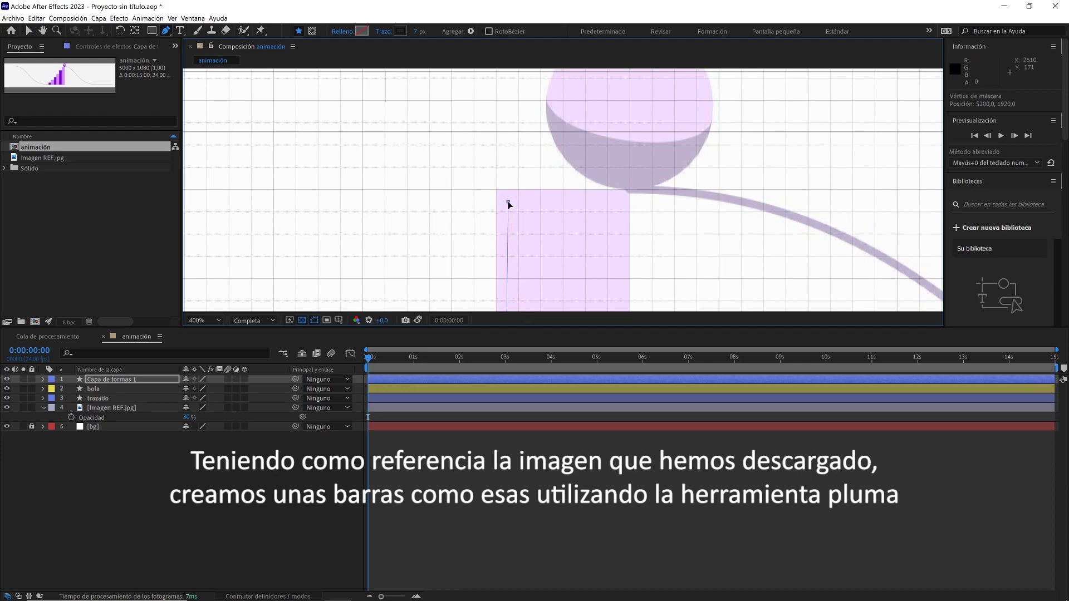
left_click_drag(508, 201, 496, 190)
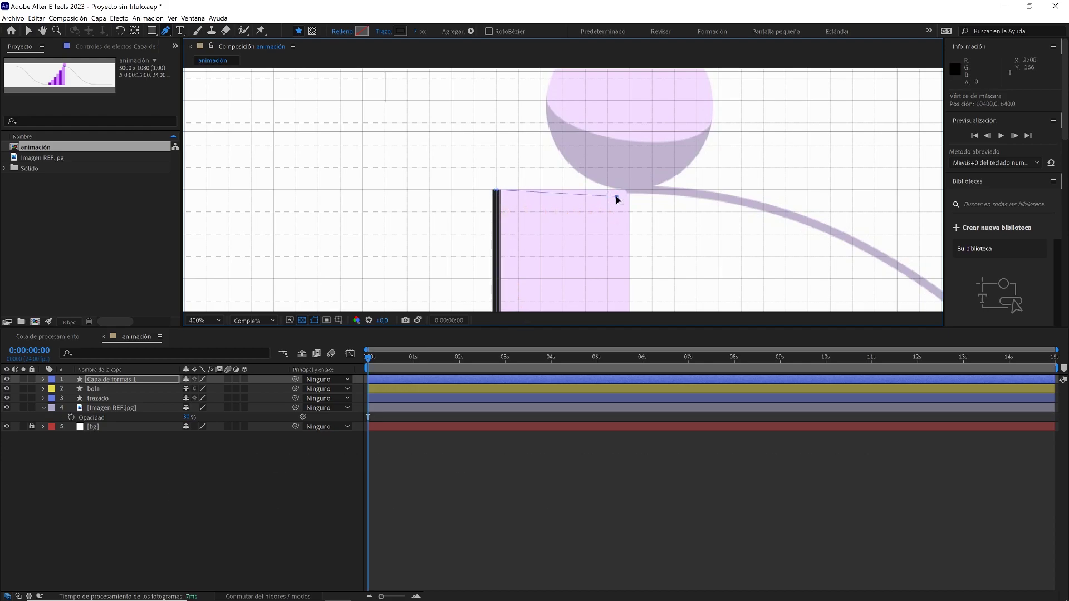
left_click_drag(616, 195, 630, 190)
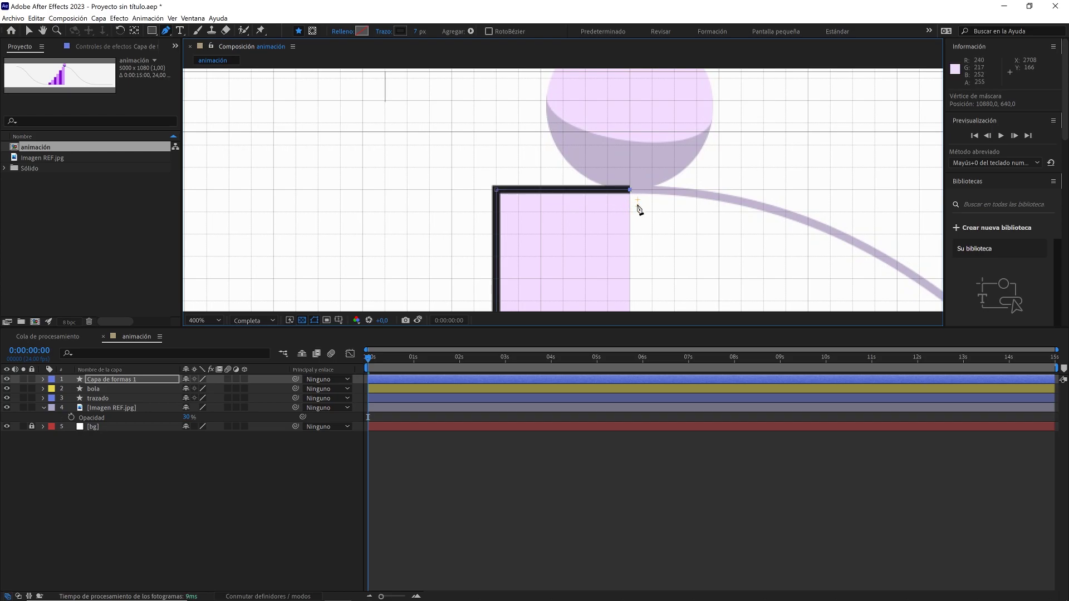
- Close the bar's Pen path at its starting vertex on the lower-right corner
scroll(641, 217, "down", 1)
key("space")
left_click_drag(639, 251, 630, 118)
left_click_drag(639, 236, 635, 91)
left_click_drag(608, 248, 599, 152)
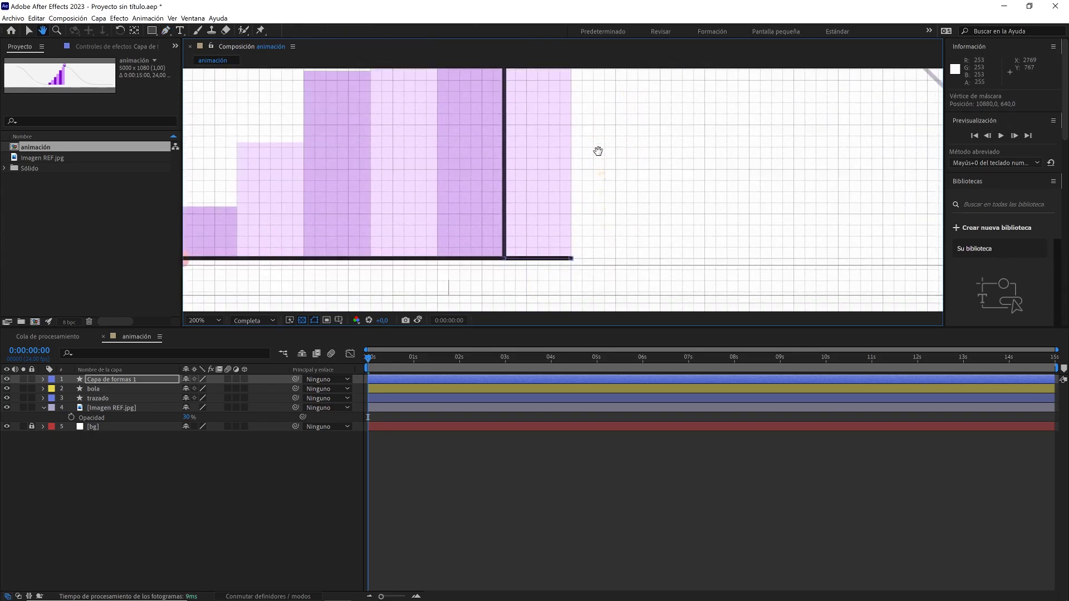
left_click(572, 259)
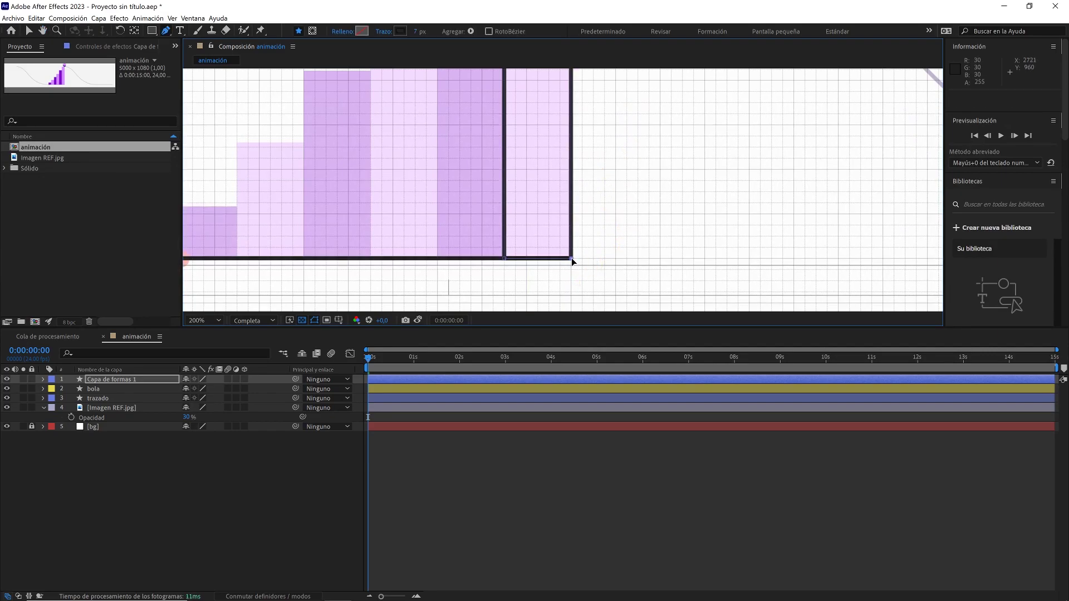
scroll(570, 256, "down", 1)
key("space")
left_click_drag(589, 149, 591, 201)
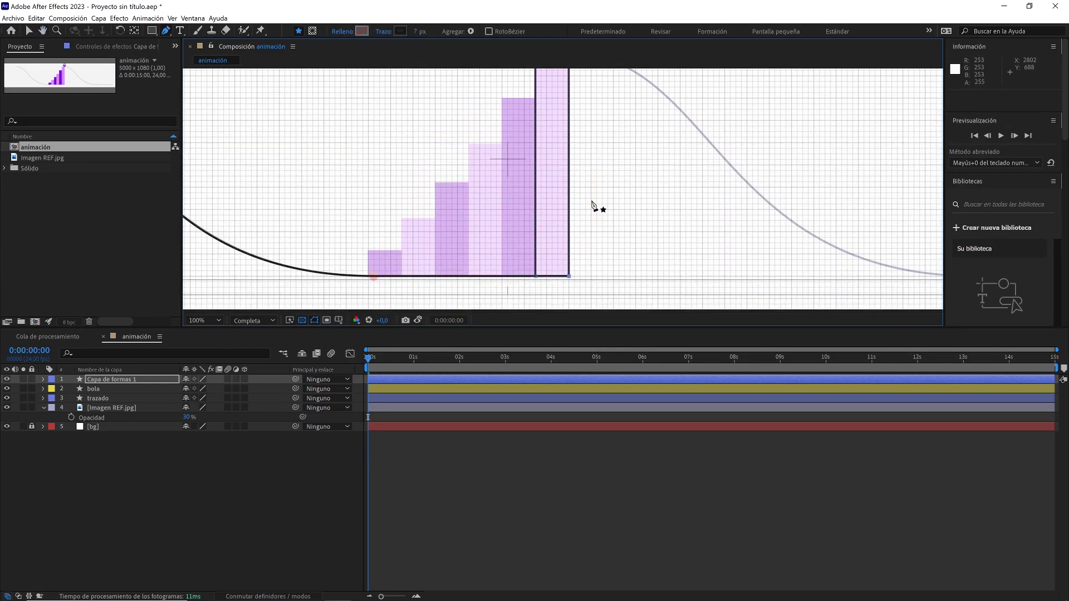
scroll(592, 201, "down", 1)
- Rename the new shape layer as barra1 and set its label colour to Verde
left_click(176, 381)
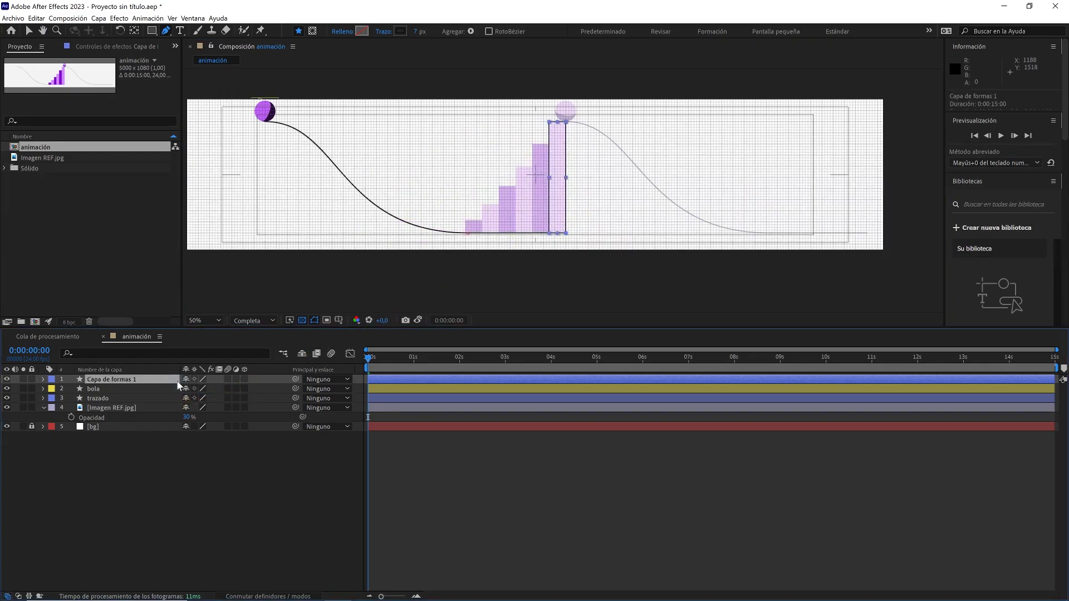
key("Return")
type("barra1")
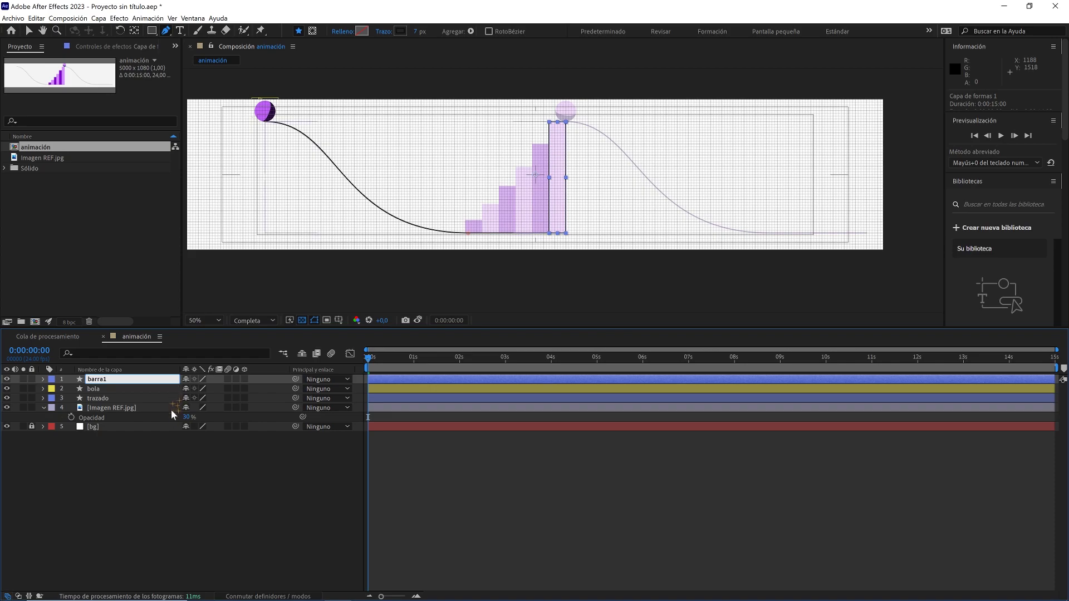
left_click(144, 460)
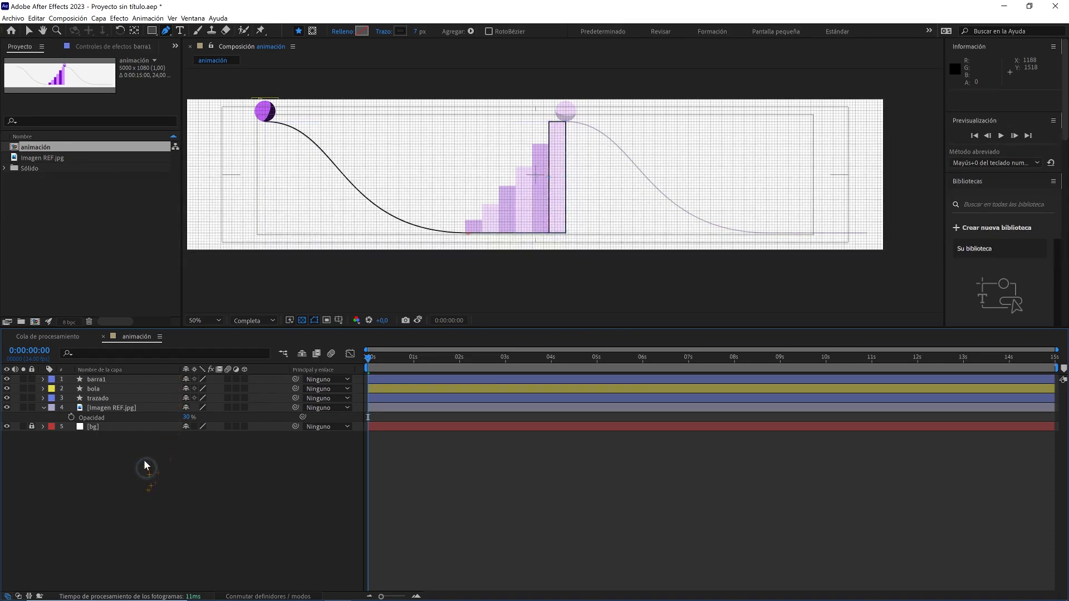
left_click(52, 380)
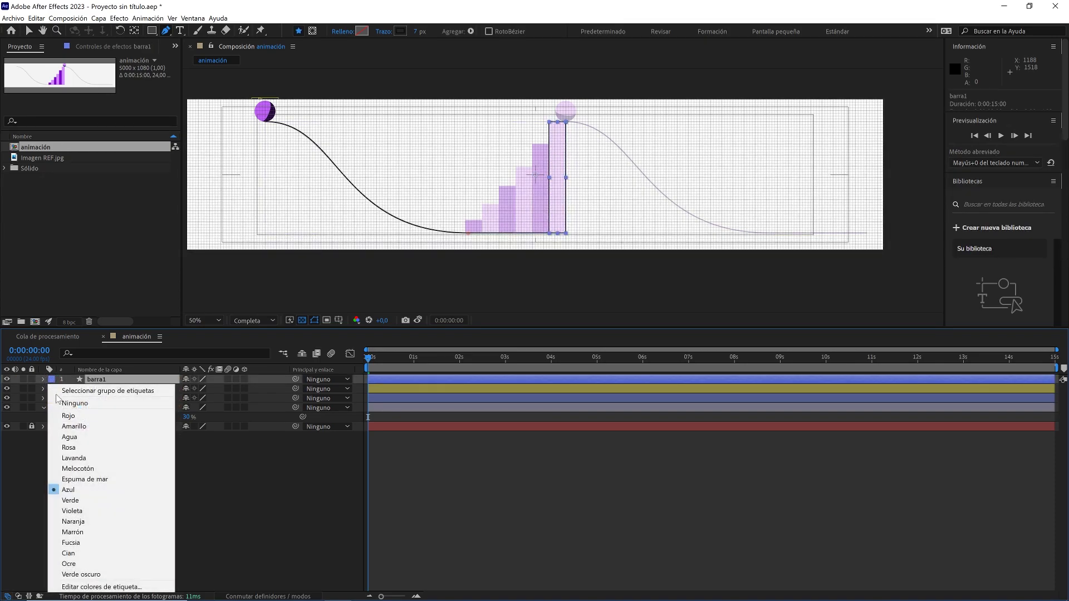
left_click(70, 500)
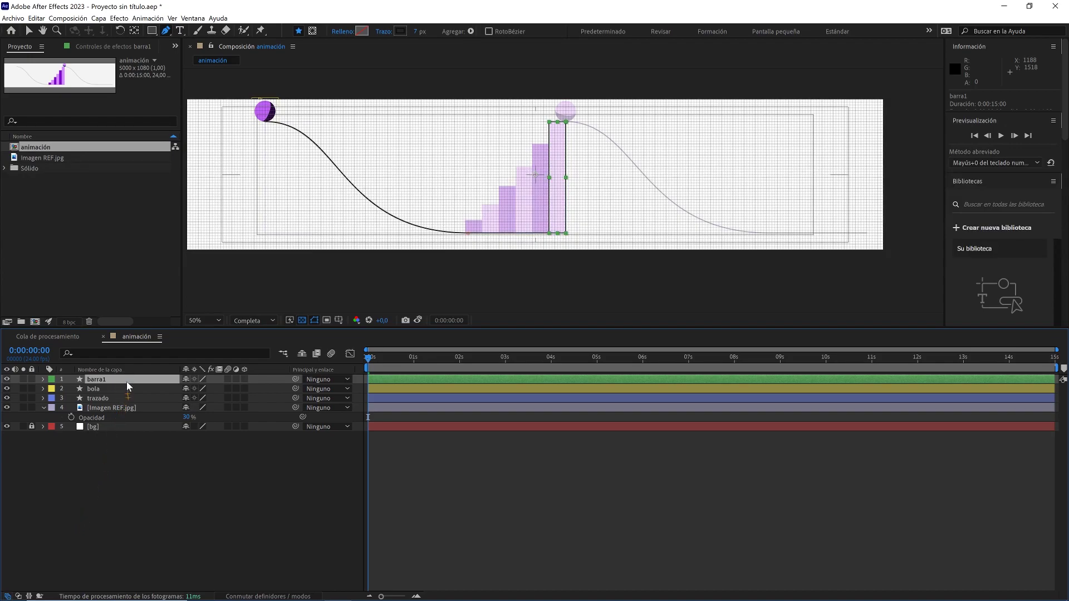
- Remove the stroke from barra1 and set its fill to purple A33FF8
left_click(383, 33)
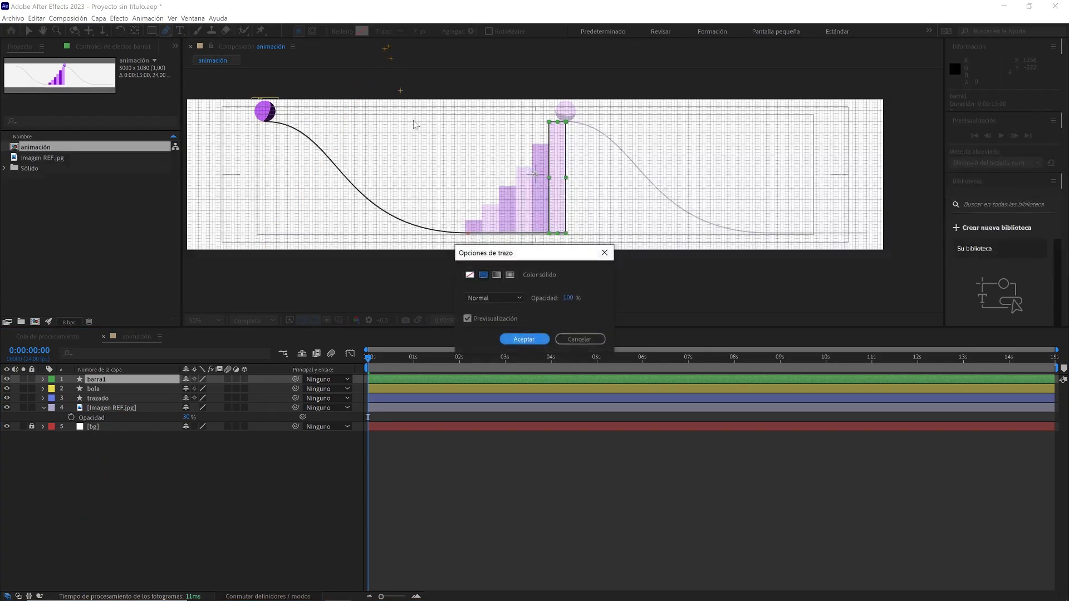
left_click(470, 274)
left_click(523, 339)
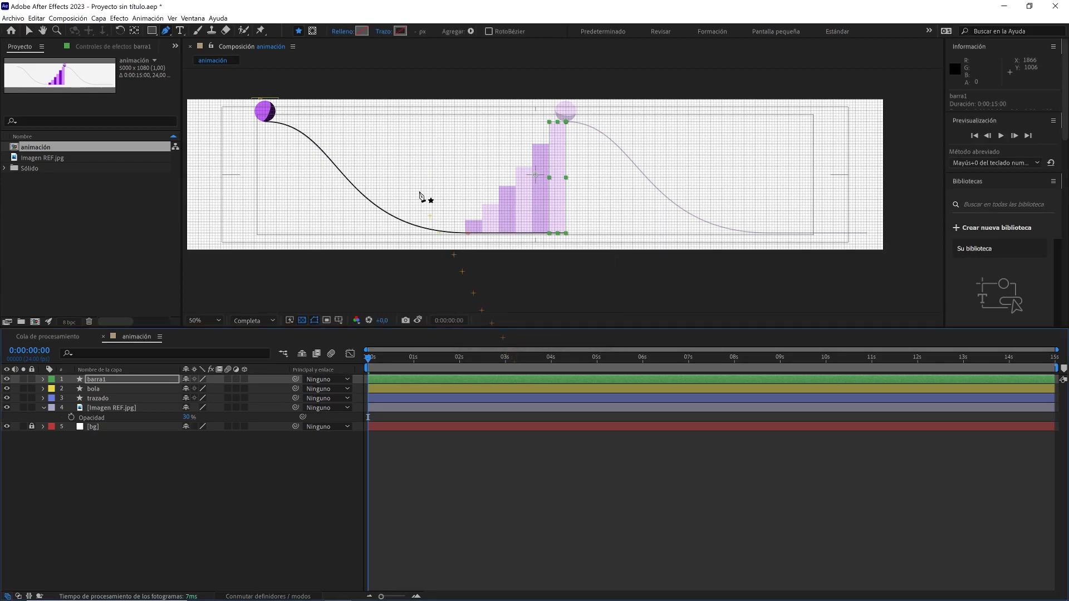
left_click(362, 31)
mouse_move(193, 297)
left_mouse_down()
mouse_move(193, 308)
mouse_move(167, 285)
left_mouse_up()
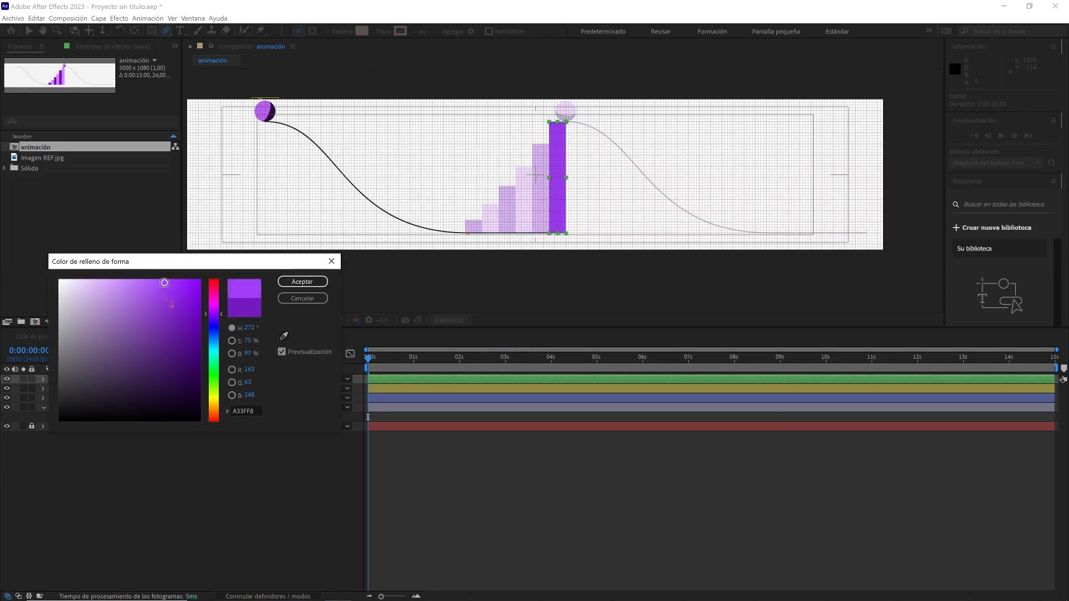
left_click(302, 281)
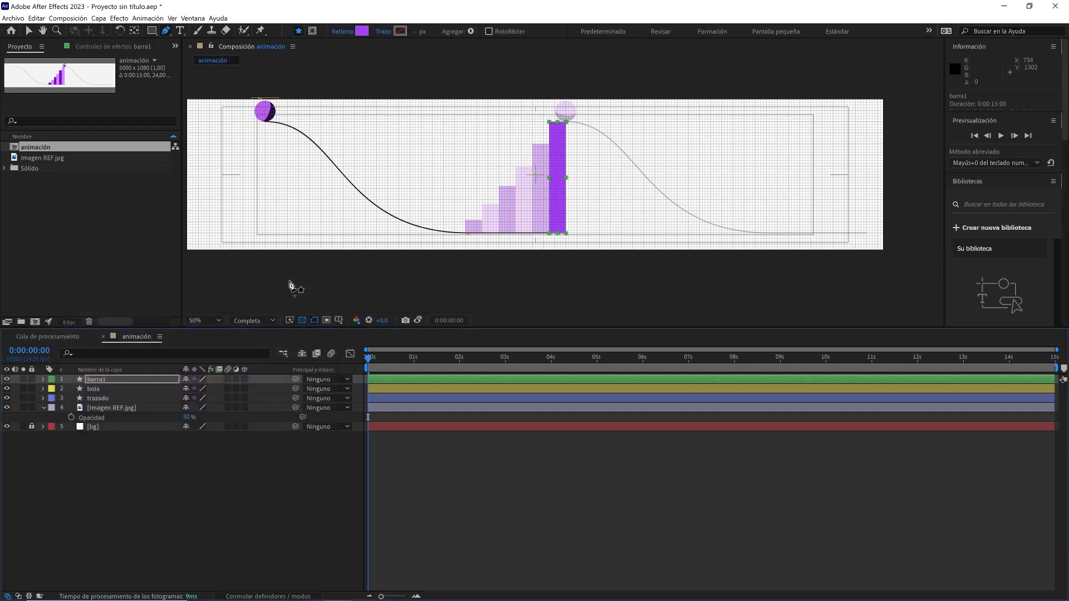
- Centre barra1's anchor point in the layer content and deselect the layer
scroll(549, 237, "up", 3)
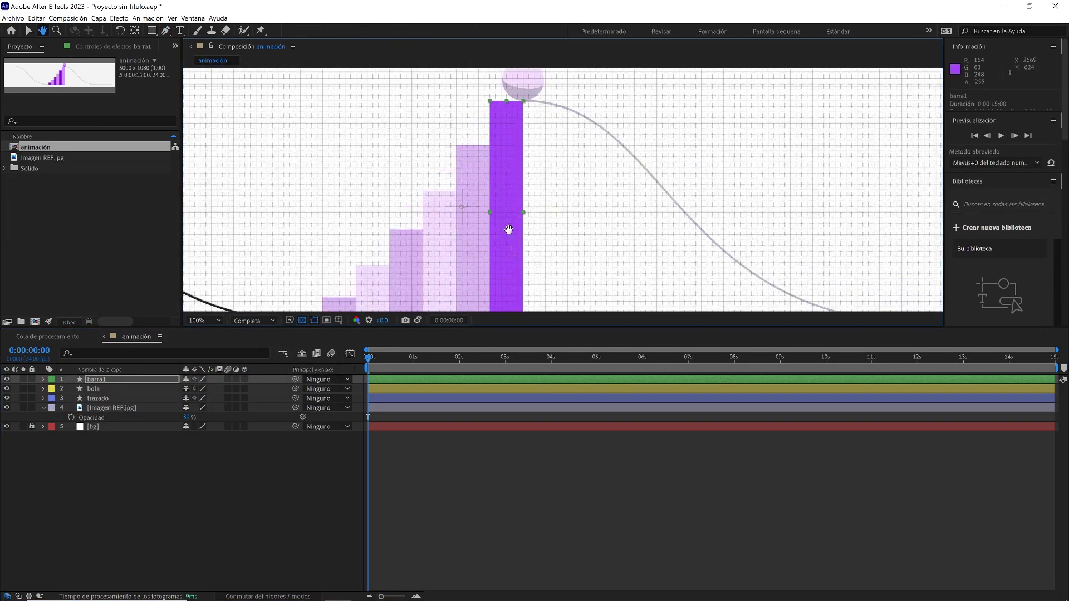
right_click(511, 223)
mouse_move(610, 273)
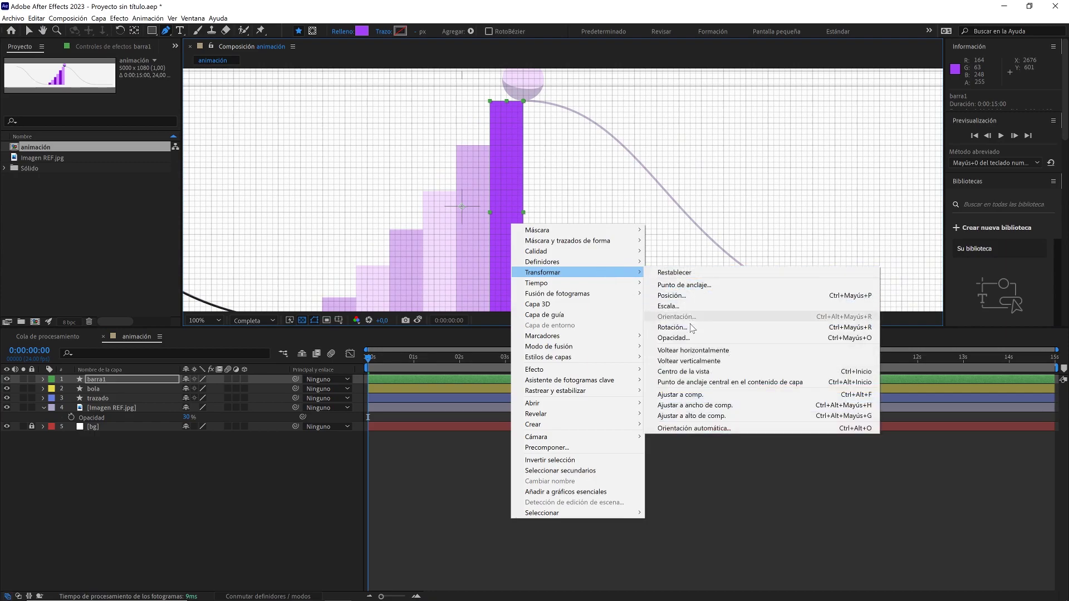
left_click(690, 382)
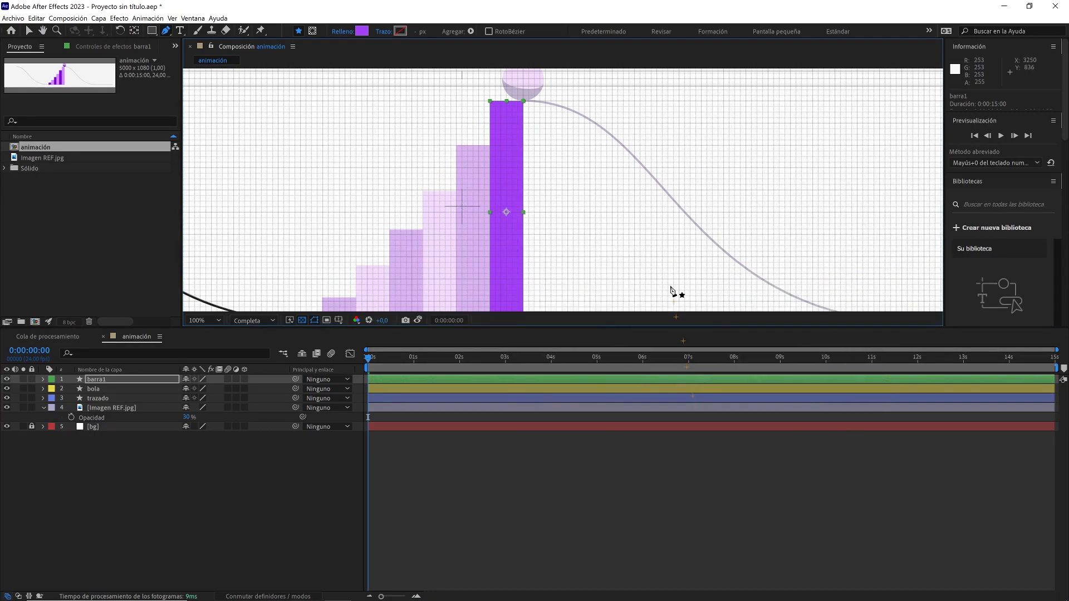
scroll(670, 281, "down", 1)
left_click_drag(632, 258, 639, 232)
left_click(556, 446)
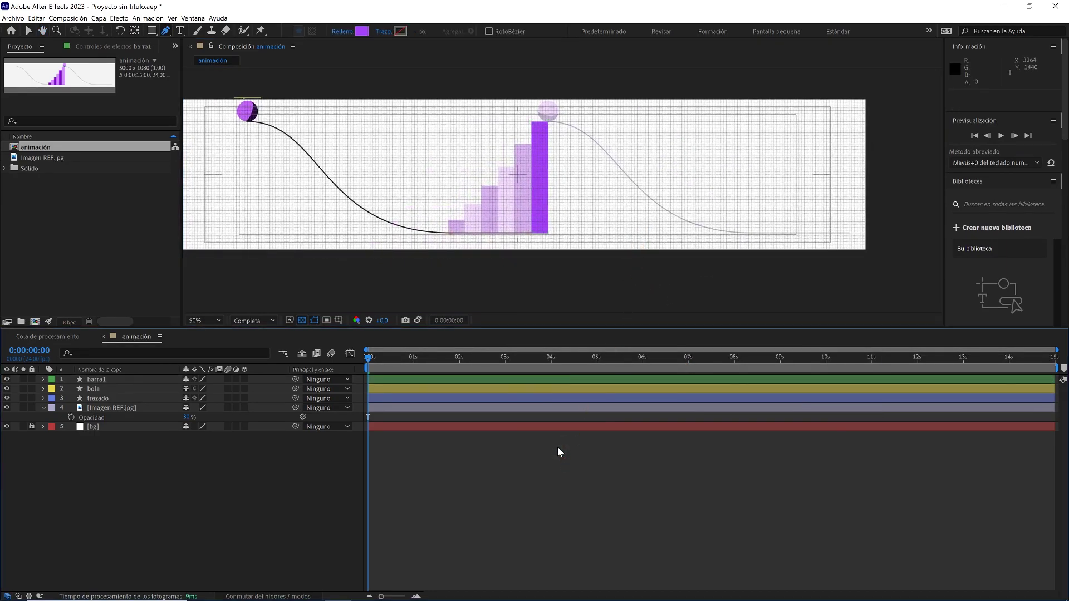
- Duplicate the barra1 layer and change the copy's fill to a darker purple, then deselect it
left_click(487, 381)
key("ctrl+d")
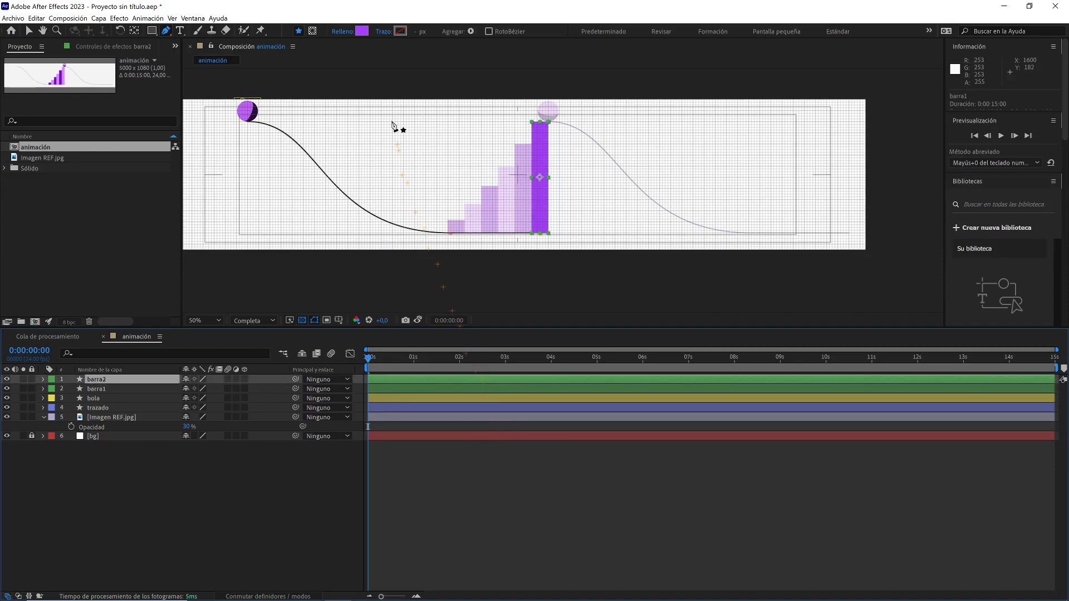
left_click(362, 32)
left_click_drag(175, 299, 180, 322)
left_click(299, 282)
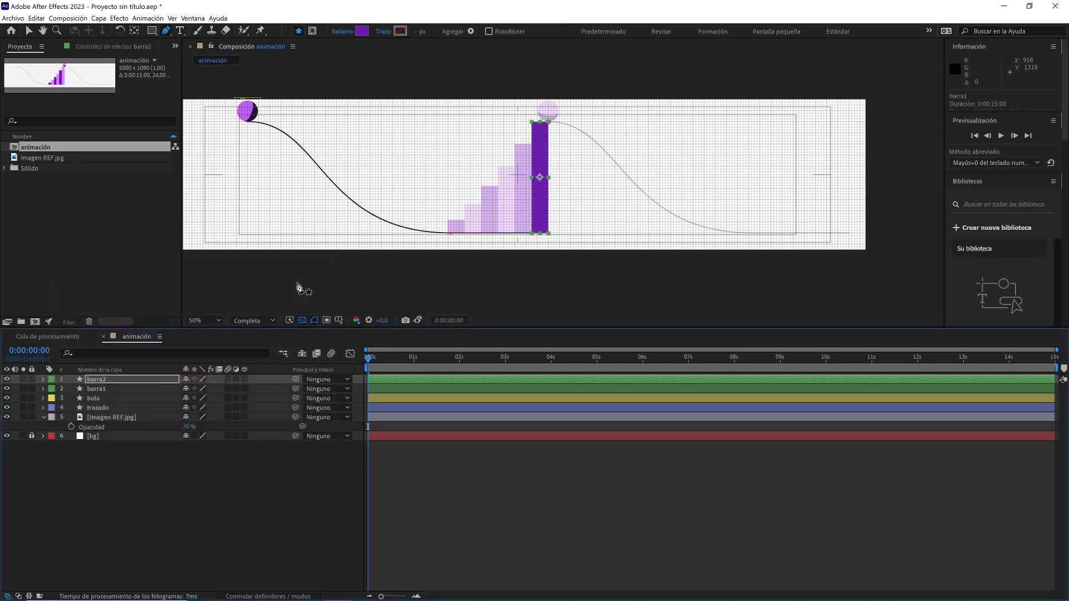
left_click(28, 31)
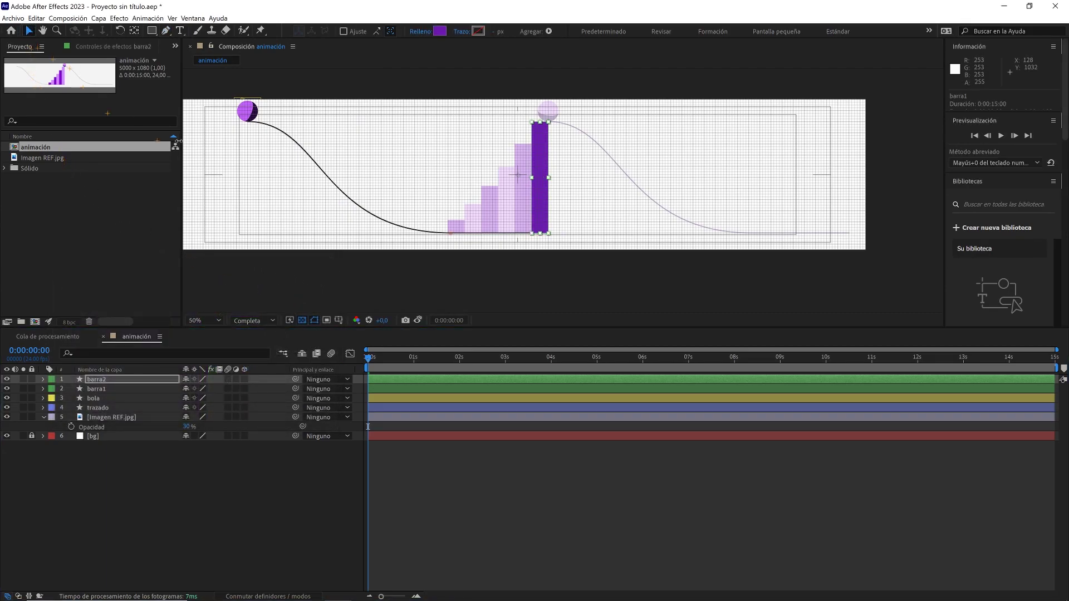
left_click(512, 457)
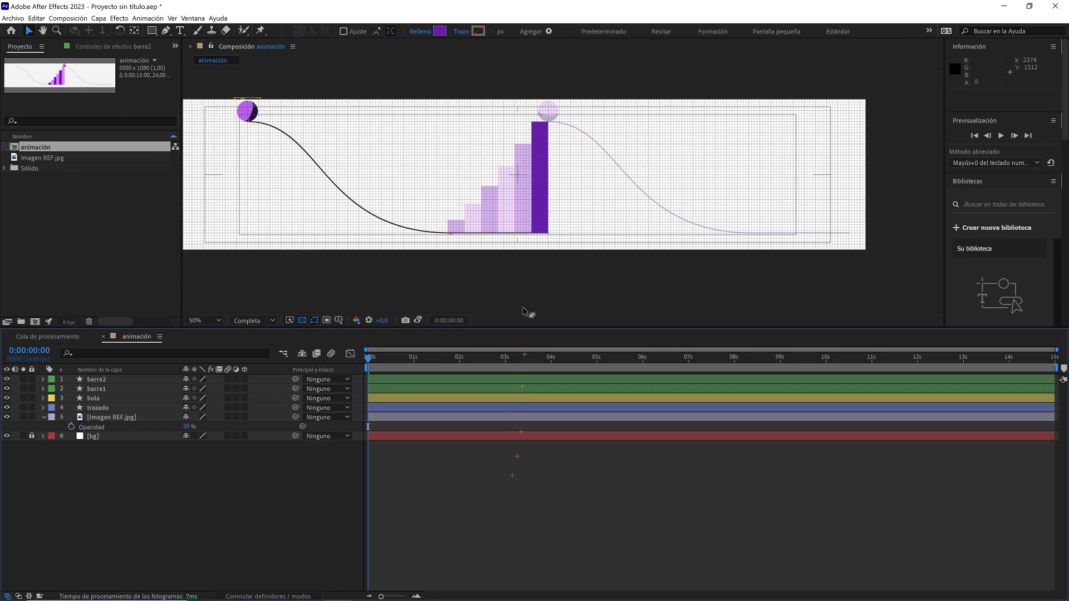
- Move barra2 beside barra1 so it covers the second-tallest reference bar, at position 2540, 560
left_click(541, 217)
left_click_drag(539, 200, 528, 199)
left_click_drag(524, 202, 492, 193)
scroll(533, 200, "up", 1)
scroll(510, 206, "down", 1)
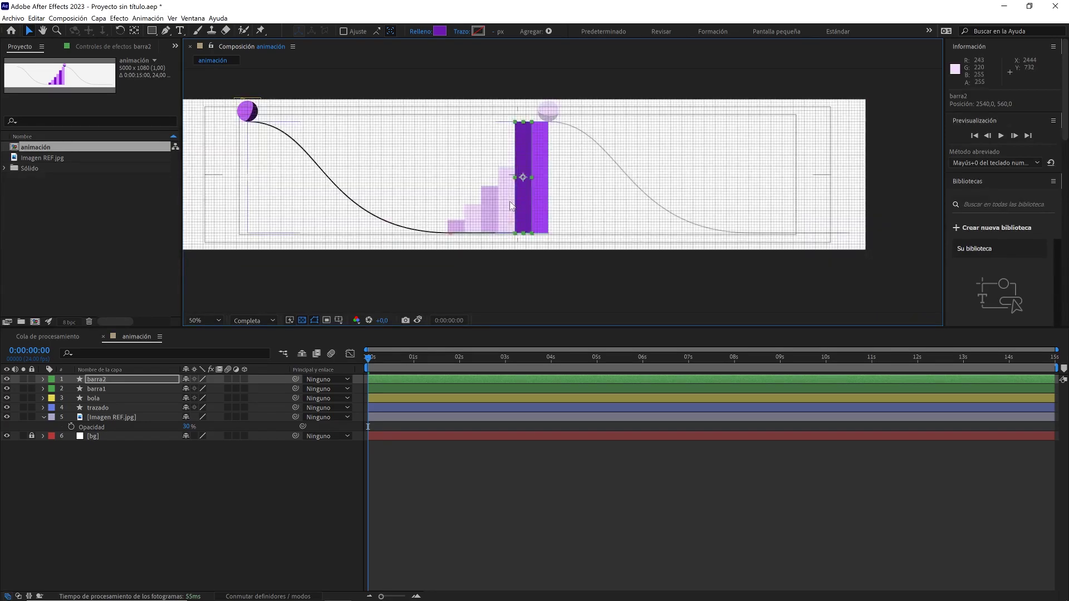
- Separate the position dimensions of barra2 and barra1 into X and Y, and collapse both layers
left_click(103, 388)
left_click(102, 388, "ctrl")
left_click(105, 379)
left_click(104, 389, "ctrl")
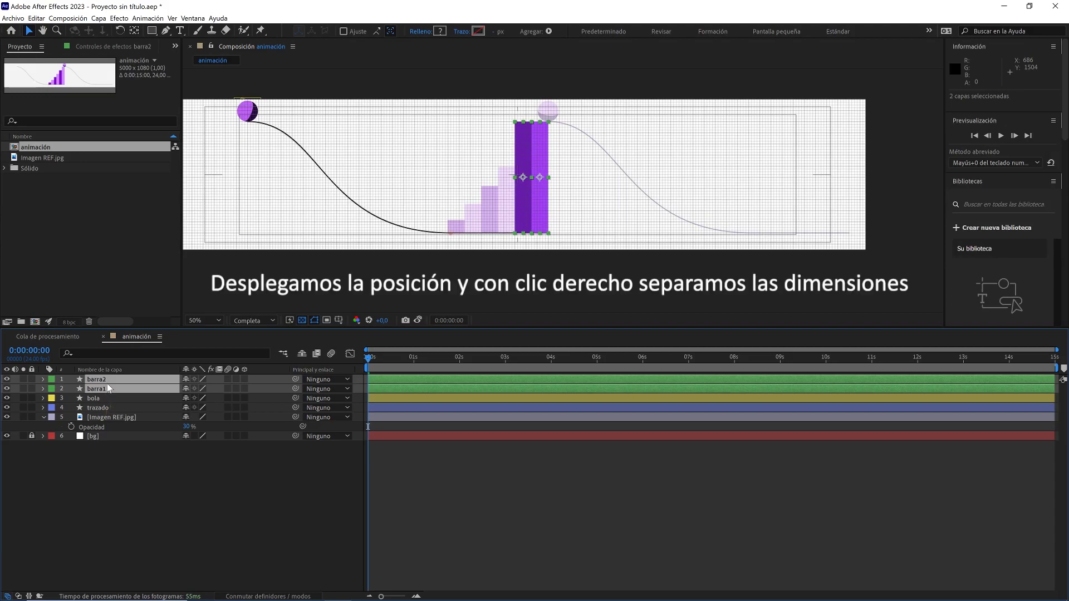
key("p")
right_click(92, 389)
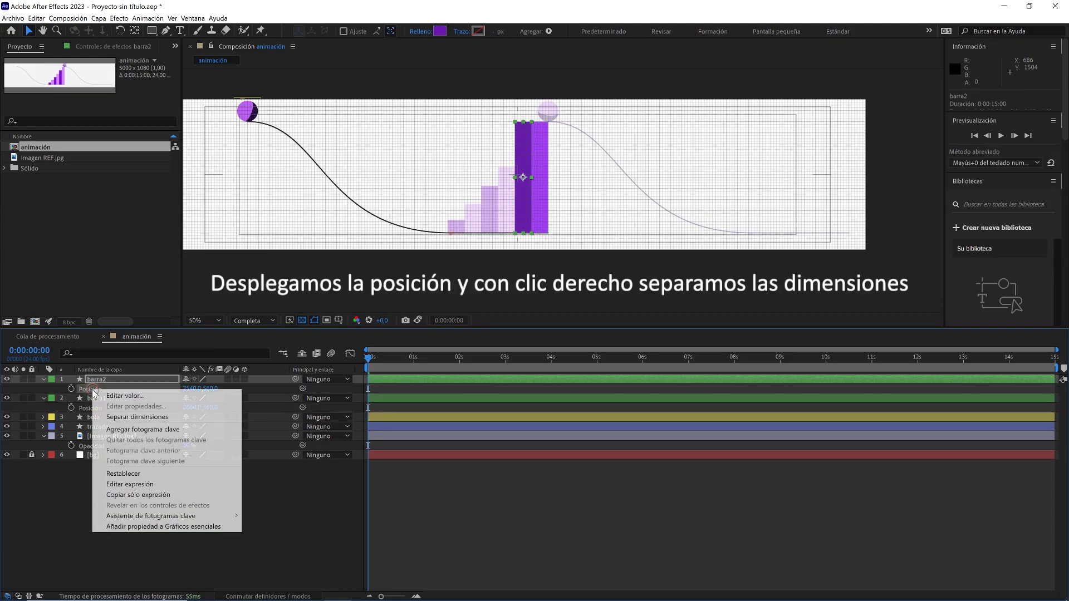
left_click(114, 417)
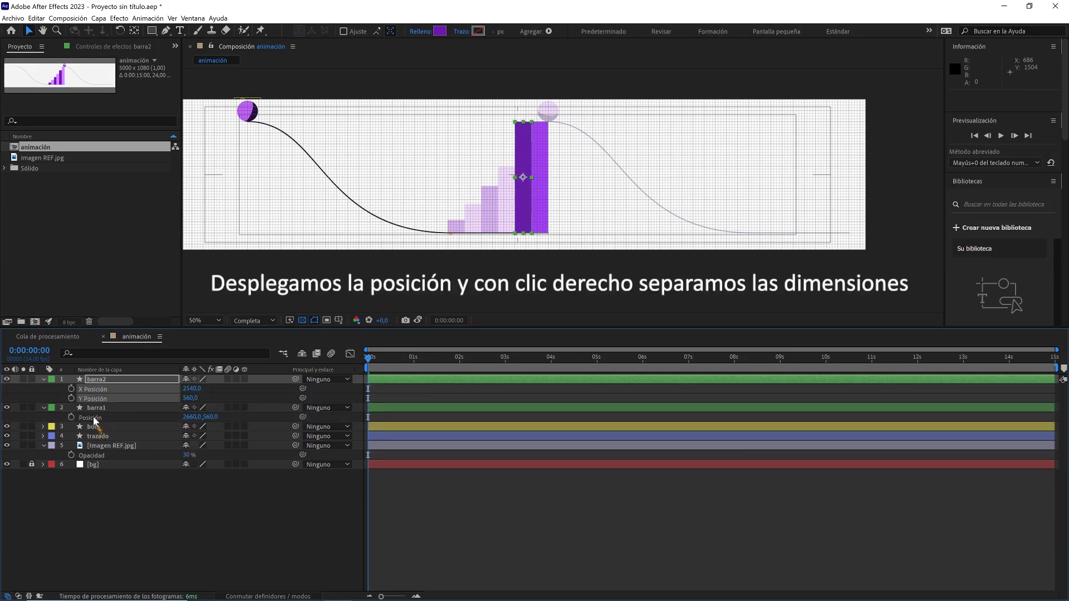
right_click(92, 417)
left_click(121, 445)
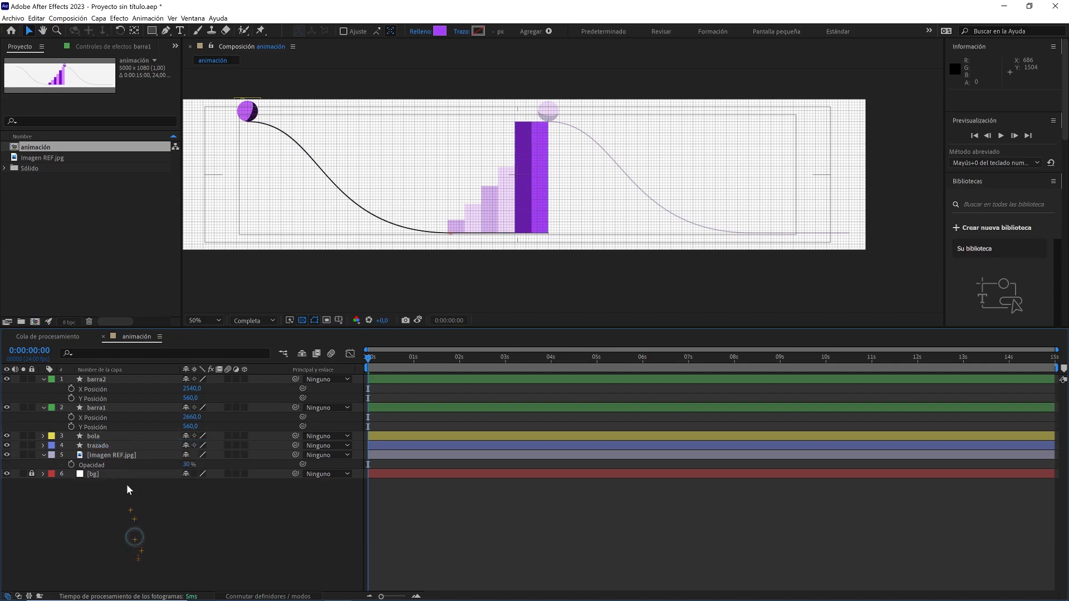
left_click(43, 408)
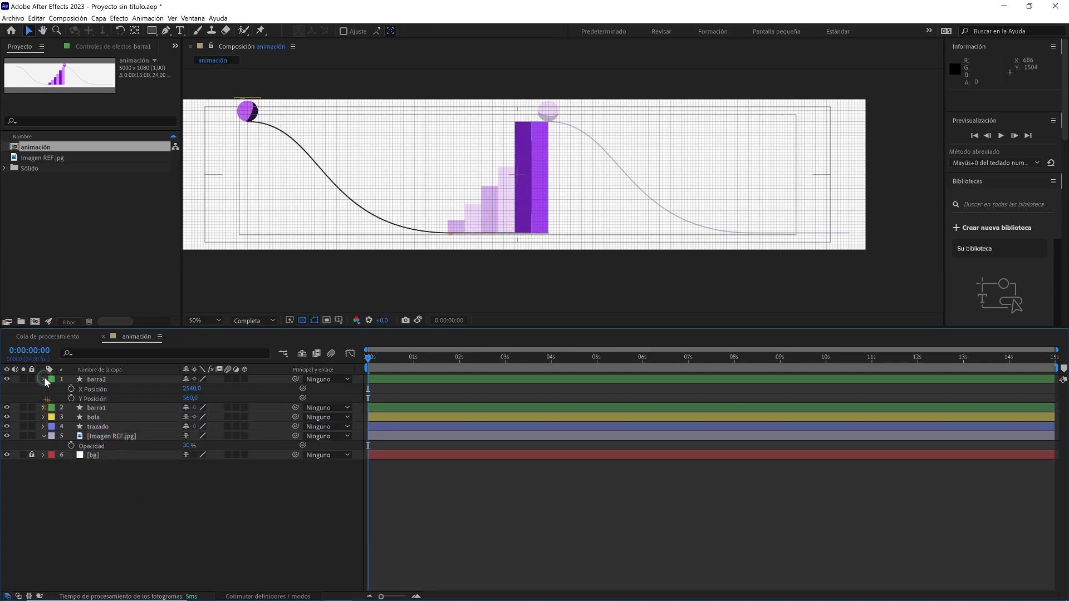
left_click(44, 379)
- Duplicate barra1 and barra2, stack the copies above the originals, and place them alongside with barra3 at position 2420, 560
left_click(99, 380)
left_click(101, 388, "ctrl")
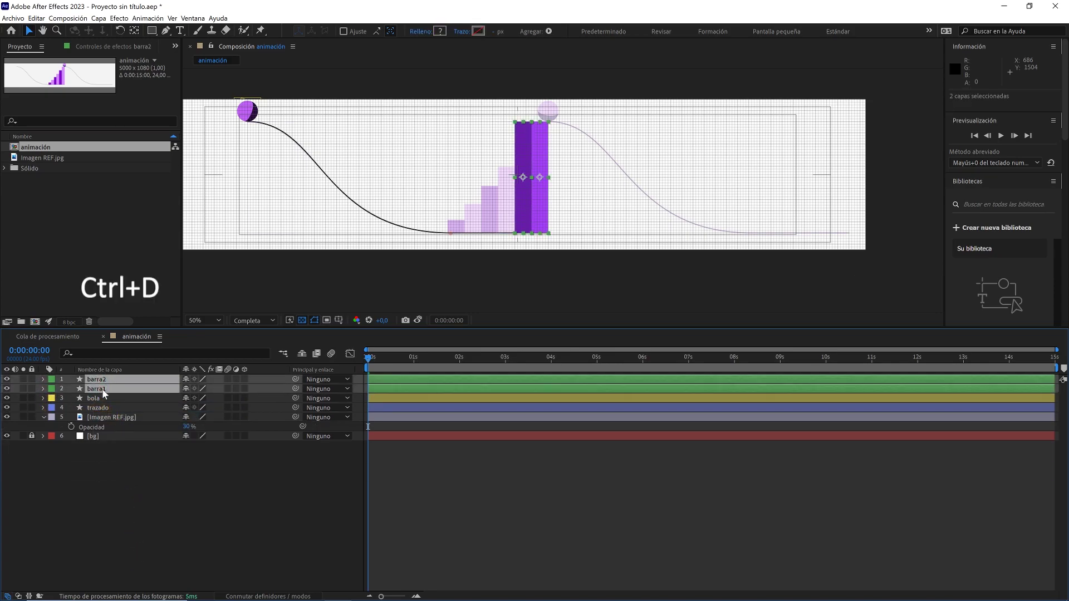
key("ctrl+d")
left_click_drag(104, 399, 131, 385)
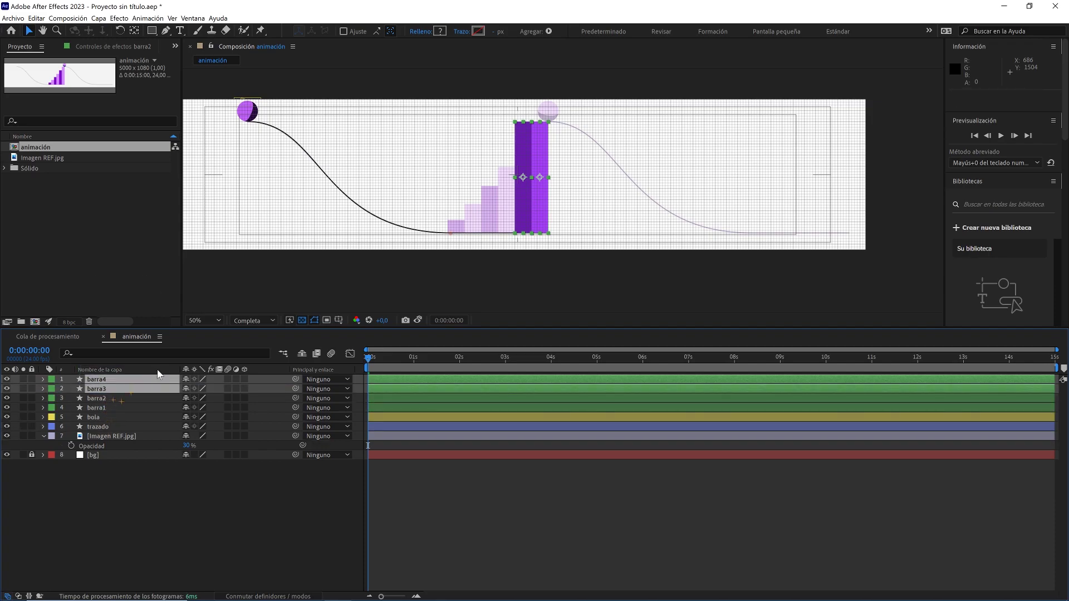
scroll(512, 218, "up", 1)
left_click(524, 181)
left_click_drag(524, 181, 457, 177)
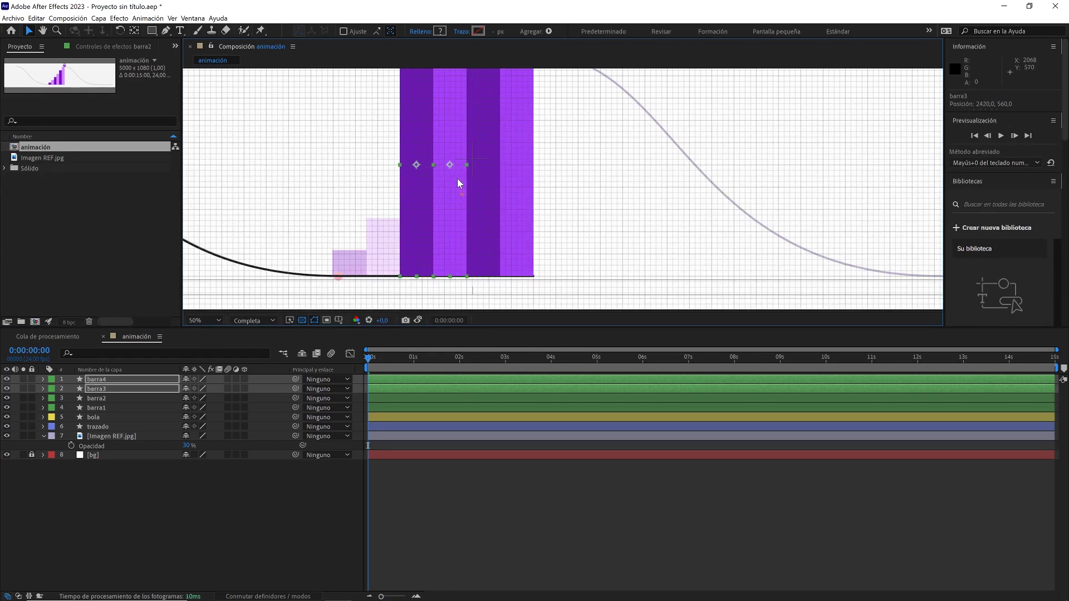
scroll(457, 178, "down", 1)
- Duplicate barra3 and barra4, stack the copies on top, and place them over the two shortest reference bars with barra5 at 2180, 560
key("ctrl+d")
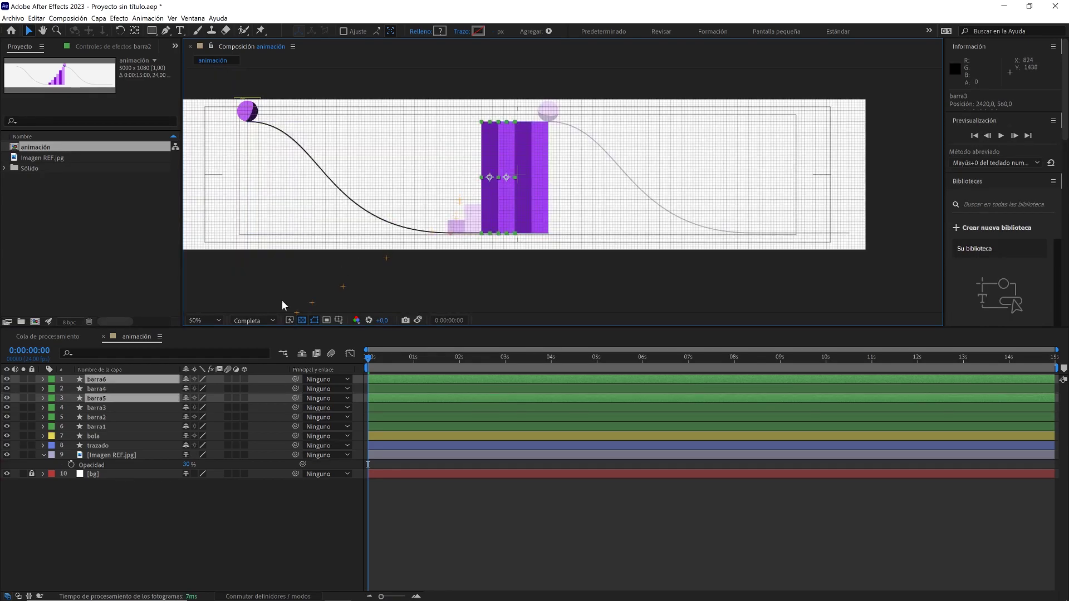
left_click_drag(130, 399, 130, 385)
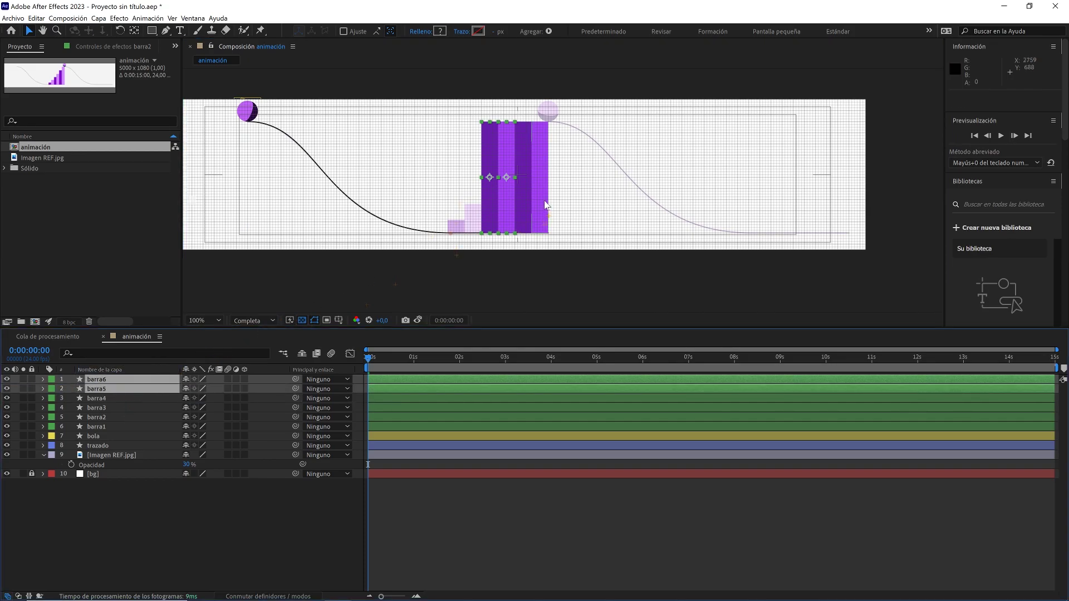
scroll(543, 202, "up", 1)
left_click_drag(461, 178, 395, 178)
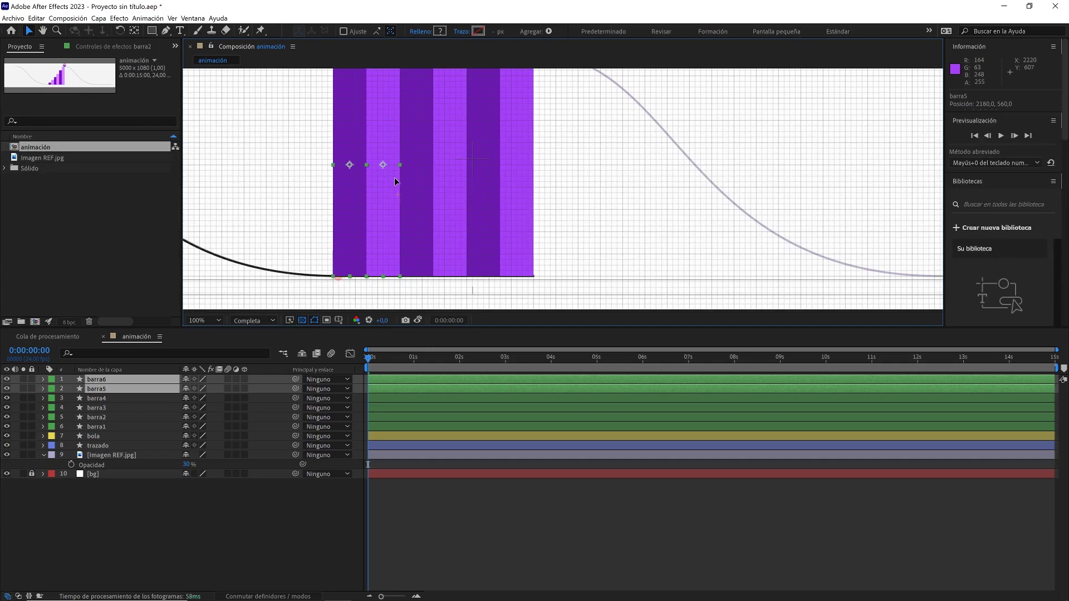
key("comma")
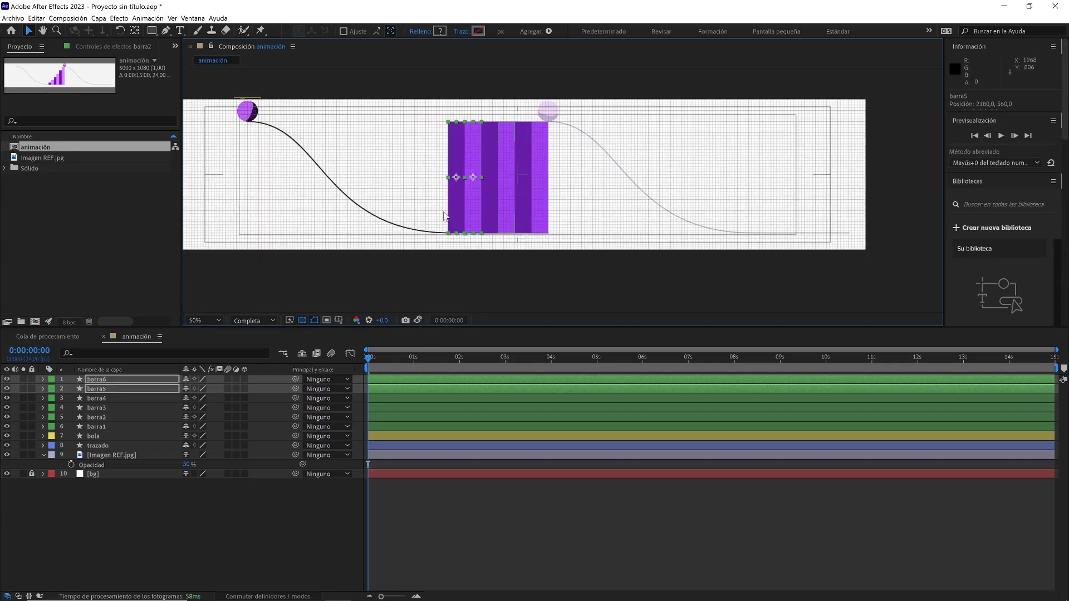
left_click(418, 499)
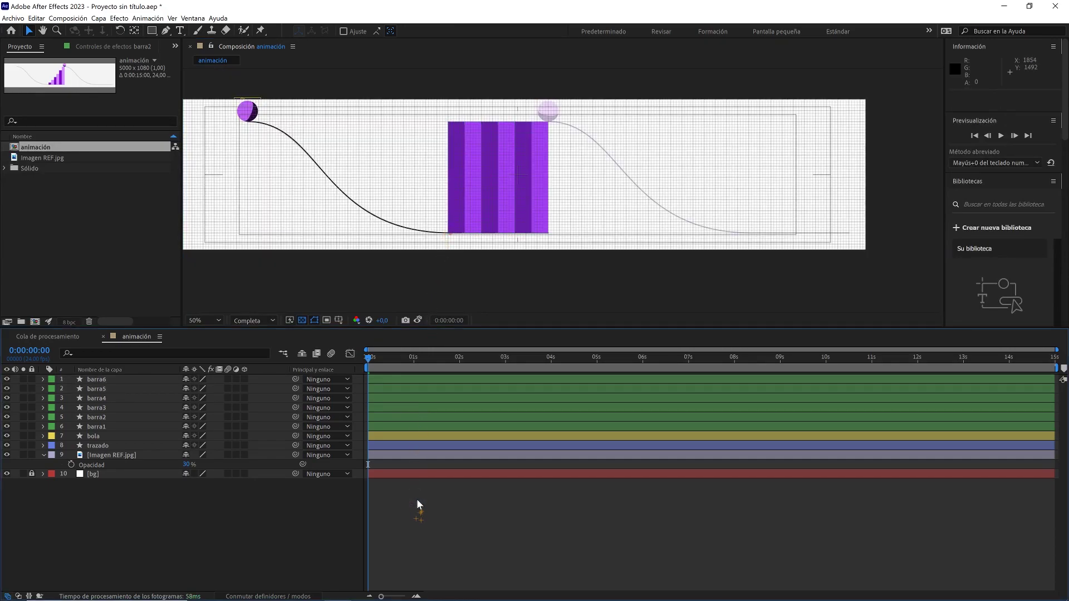
- Add Y Position keyframes to all six bars at 0:00:01:08 and show only their keyframed properties
left_click_drag(391, 359, 432, 361)
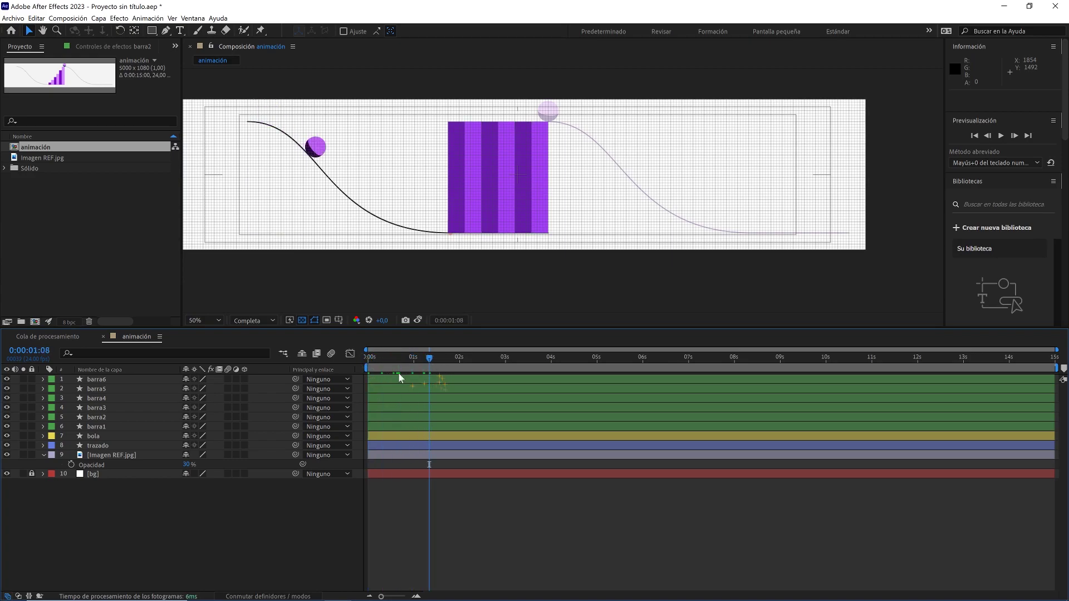
left_click(153, 379)
left_click(115, 429, "shift")
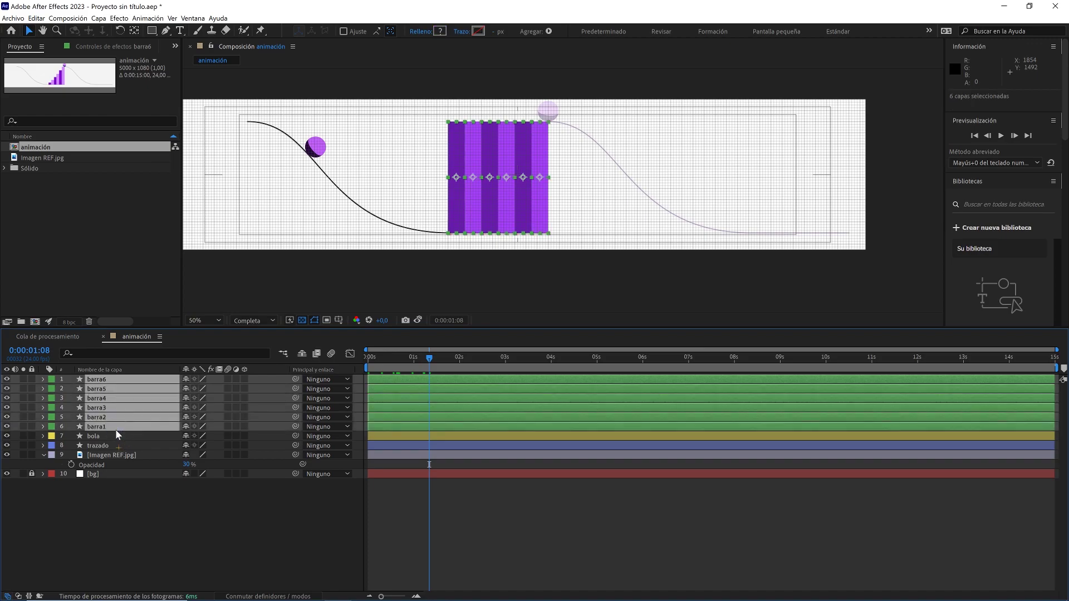
key("p")
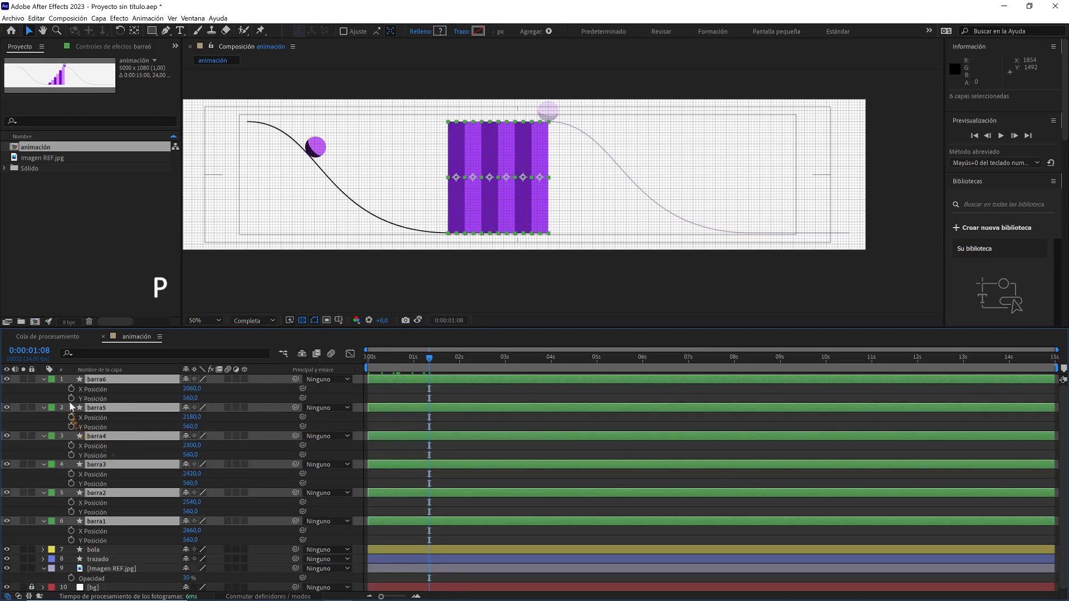
left_click(71, 398)
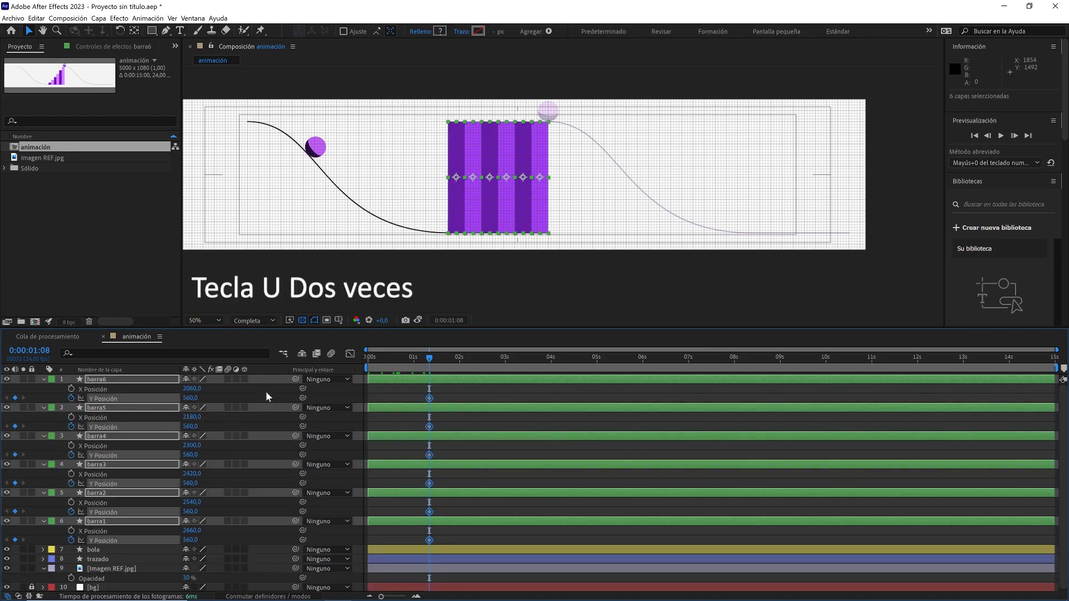
key("u")
key("u")
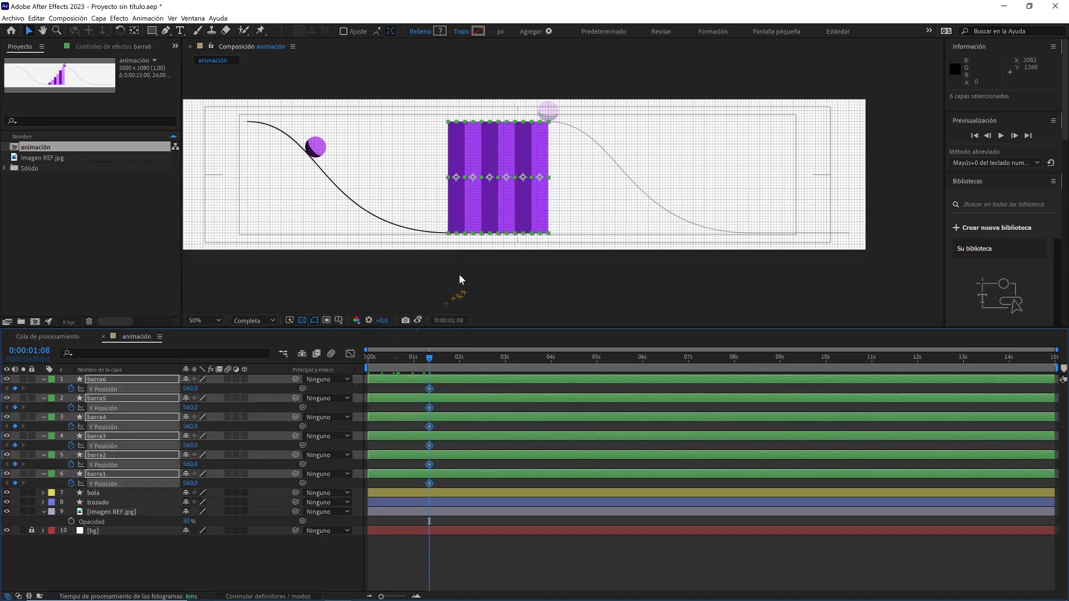
- Lower all six bars below the trazado baseline by setting their Y Position to 1360, then deselect them
key("period")
left_click_drag(440, 207, 548, 232)
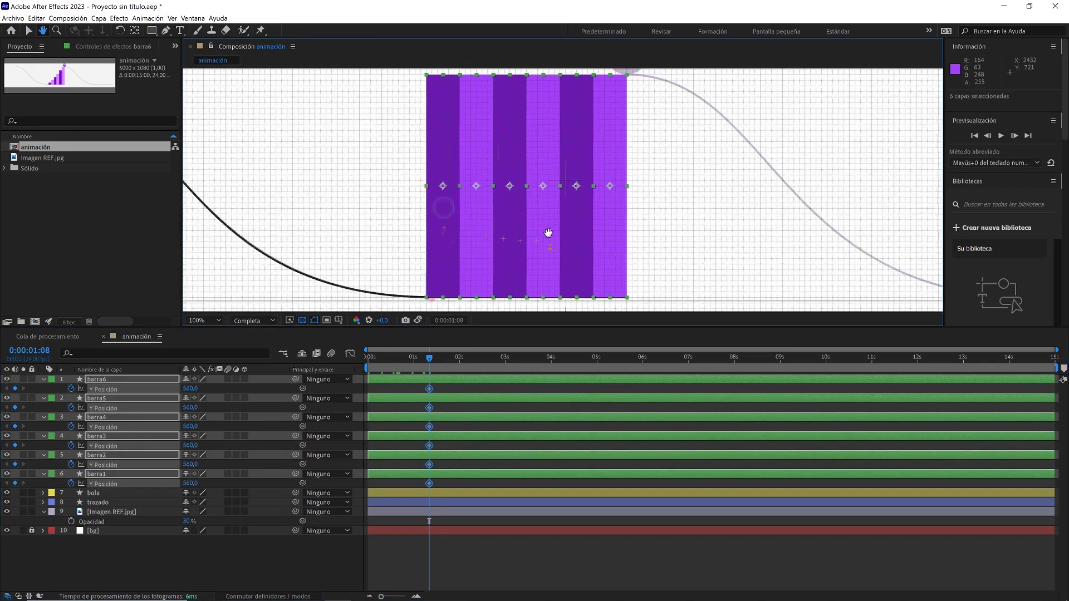
left_click_drag(488, 285, 499, 248)
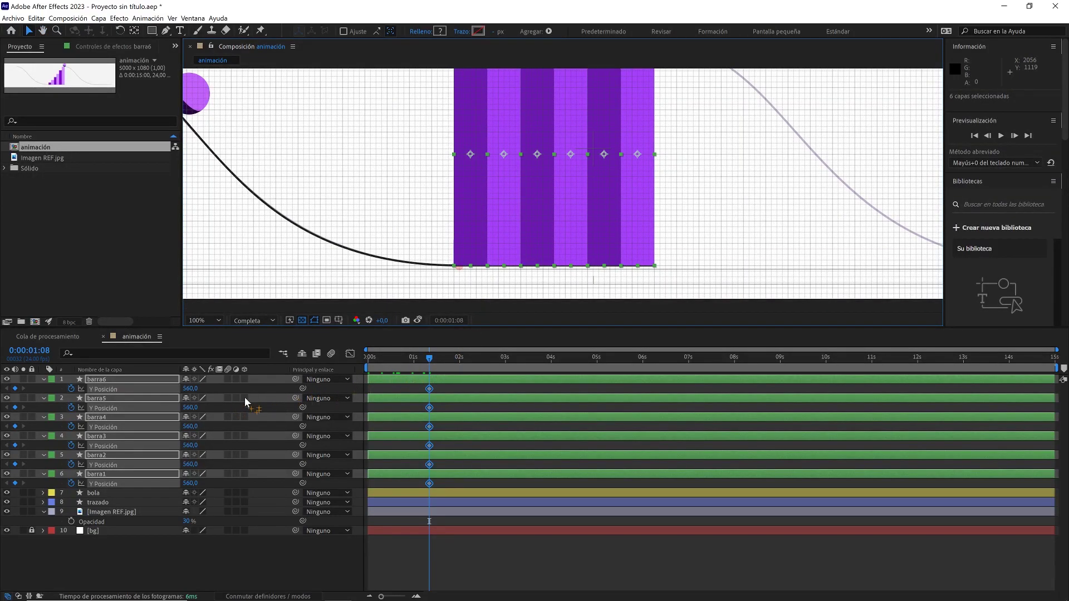
left_click_drag(196, 391, 242, 390)
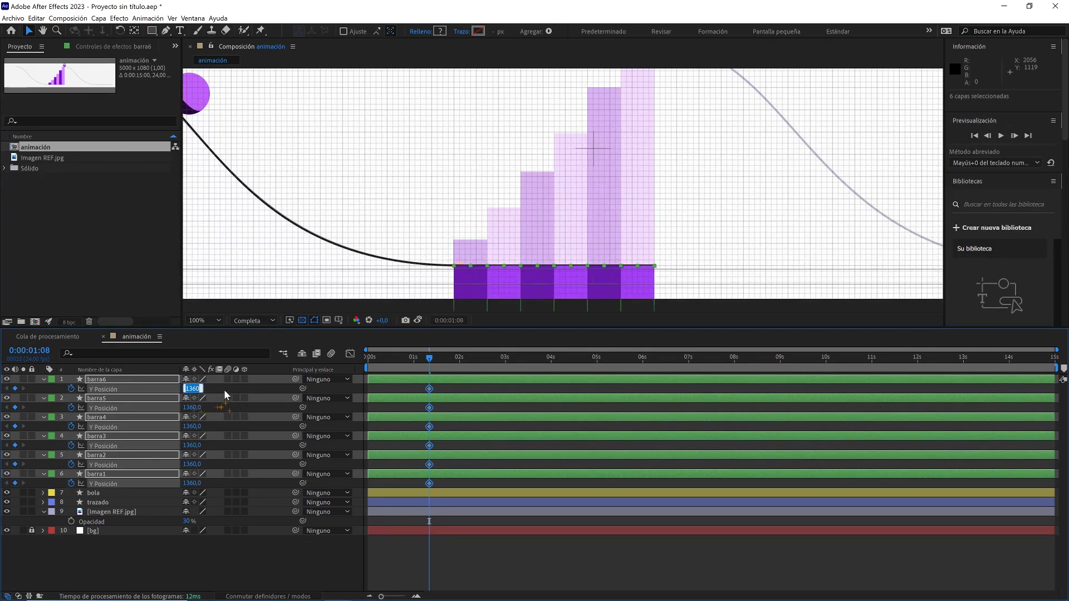
left_click(232, 390)
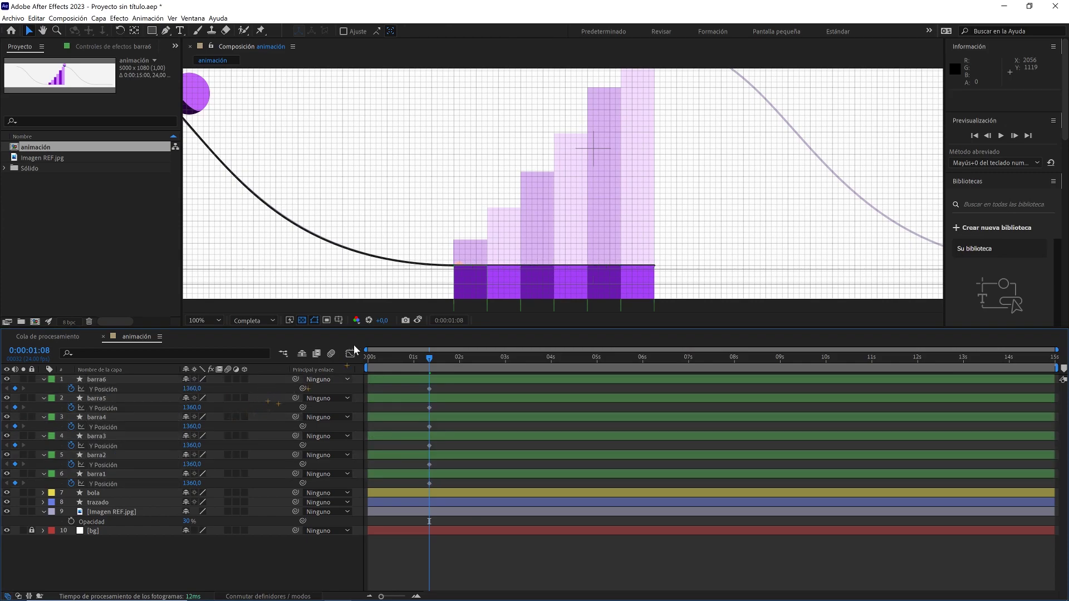
- Shift the Y Position keyframes of all six bars to 0:00:02:05, when the ball reaches the first bar
left_click_drag(490, 265, 527, 228)
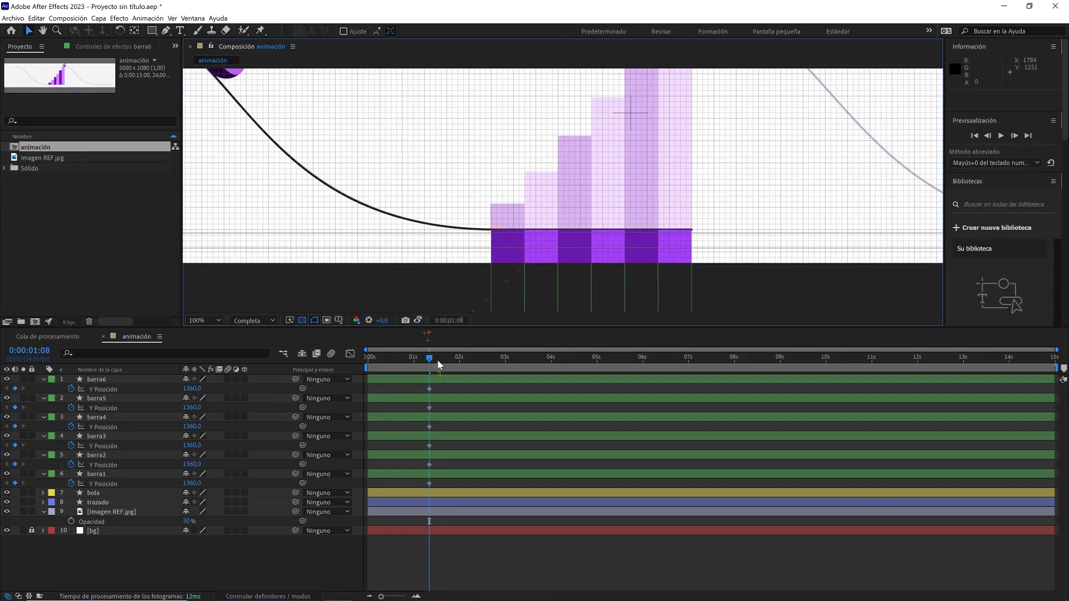
left_click_drag(444, 390, 426, 486)
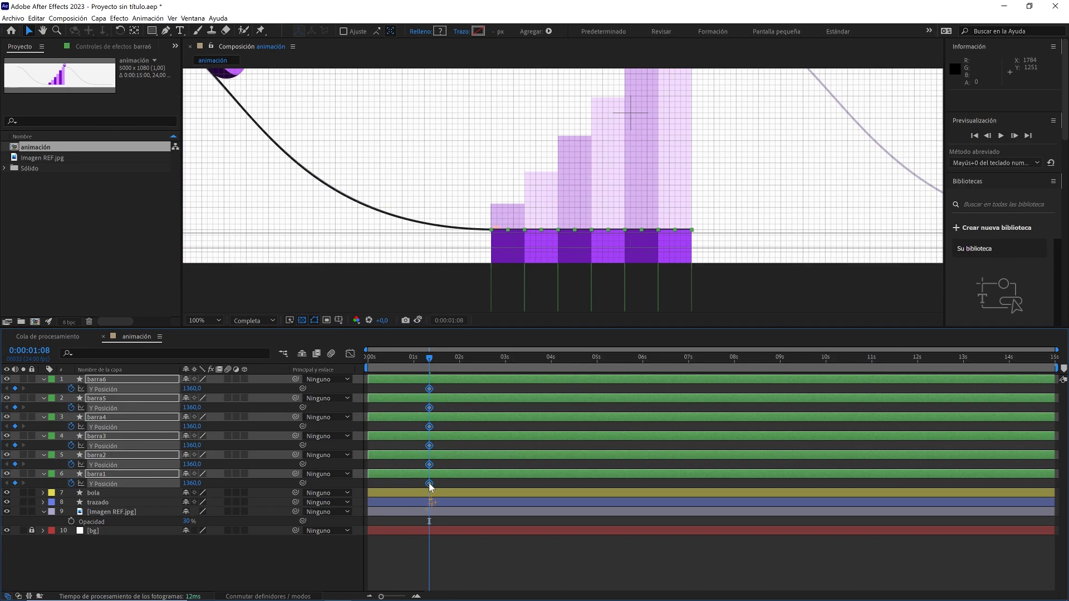
left_click_drag(432, 363, 472, 361)
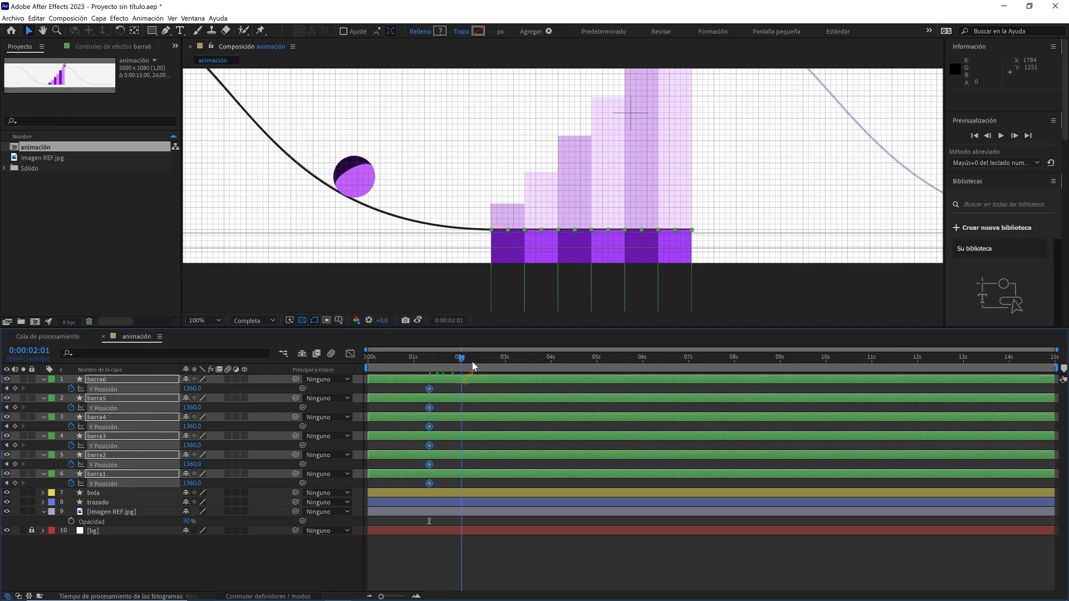
key("period")
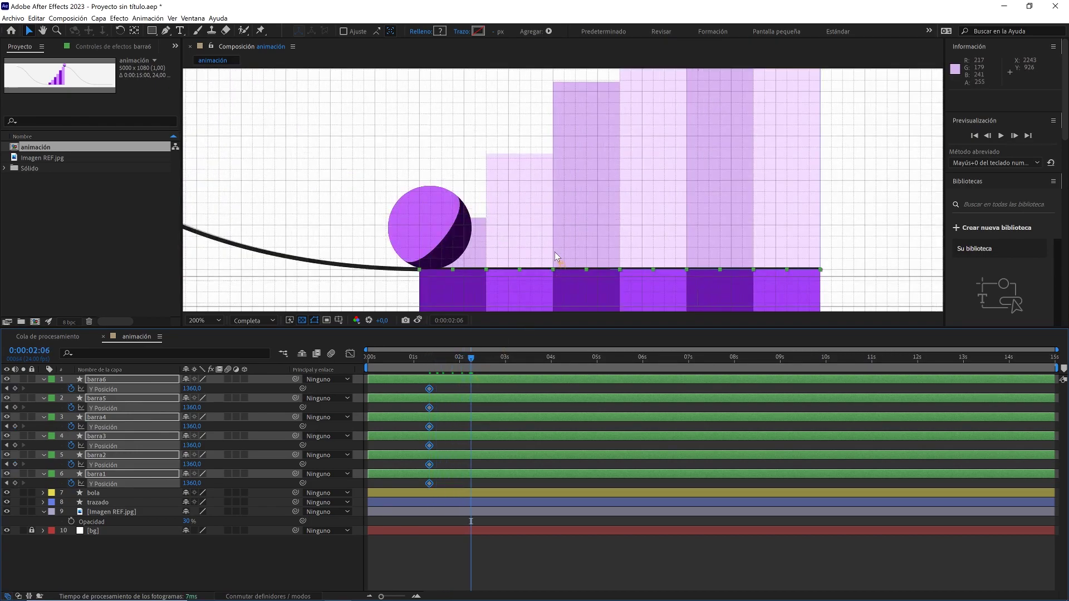
key("Page_Up")
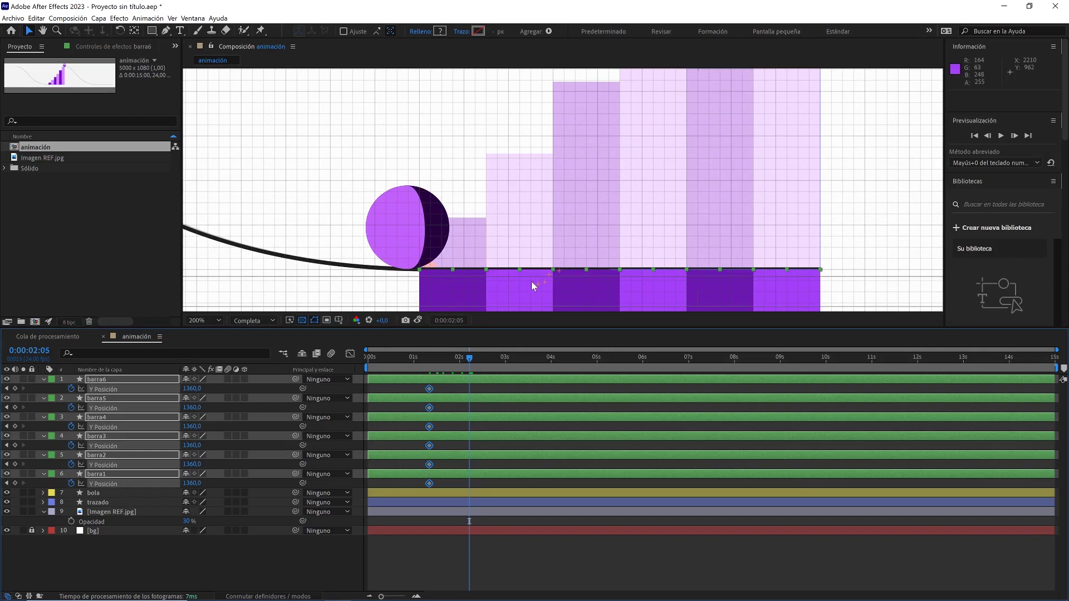
left_click_drag(441, 393, 462, 396)
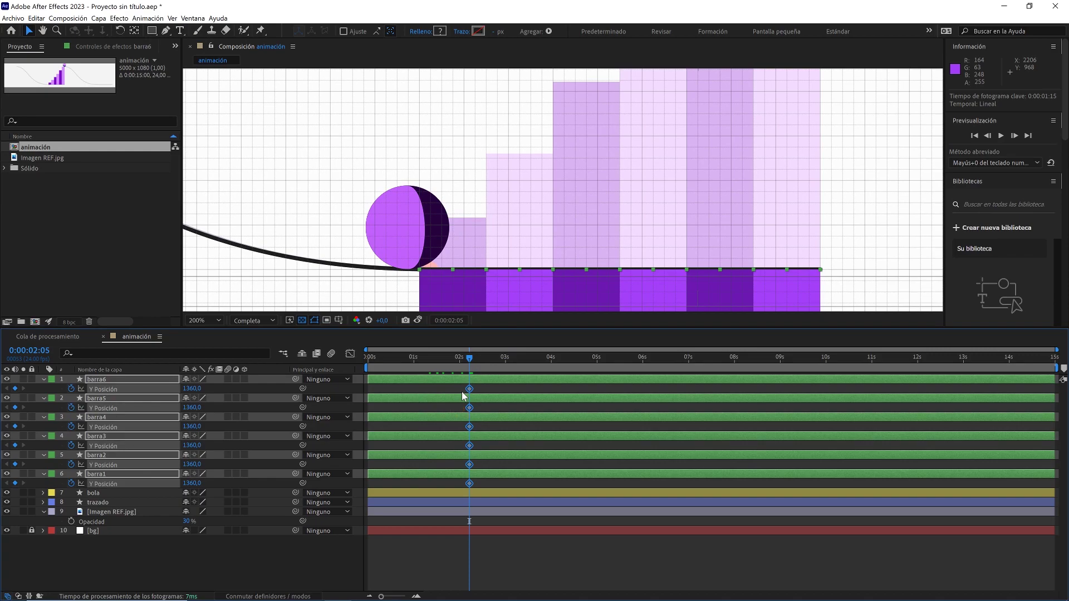
- Advance the time to 0:00:02:09, when bola's contact point reaches the far edge of the first bar, and deselect the bars
key("Page_Down")
key("Page_Down")
key("Page_Down")
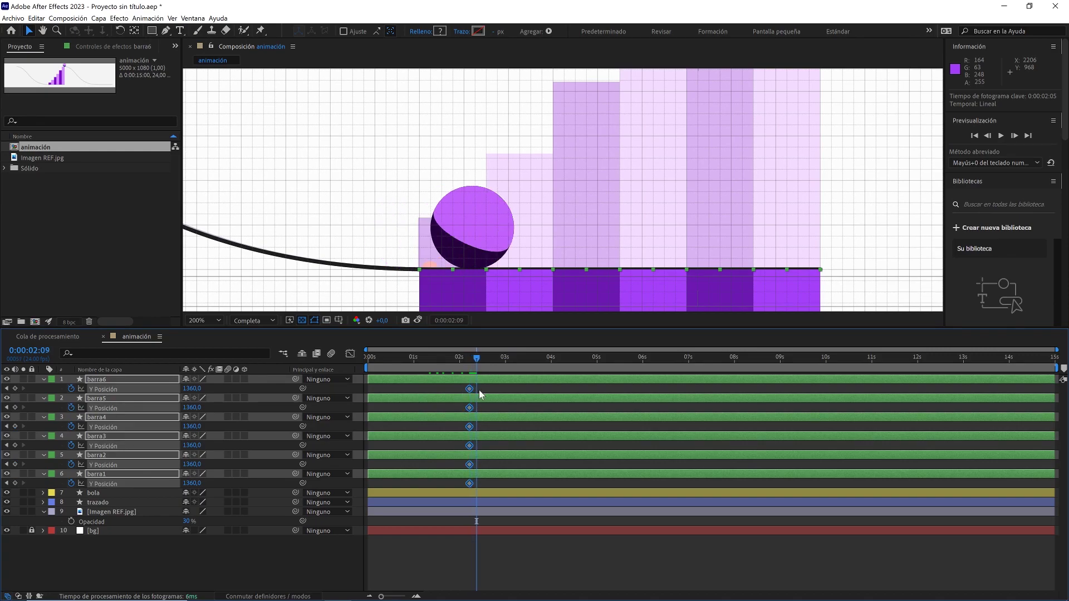
key("Page_Down")
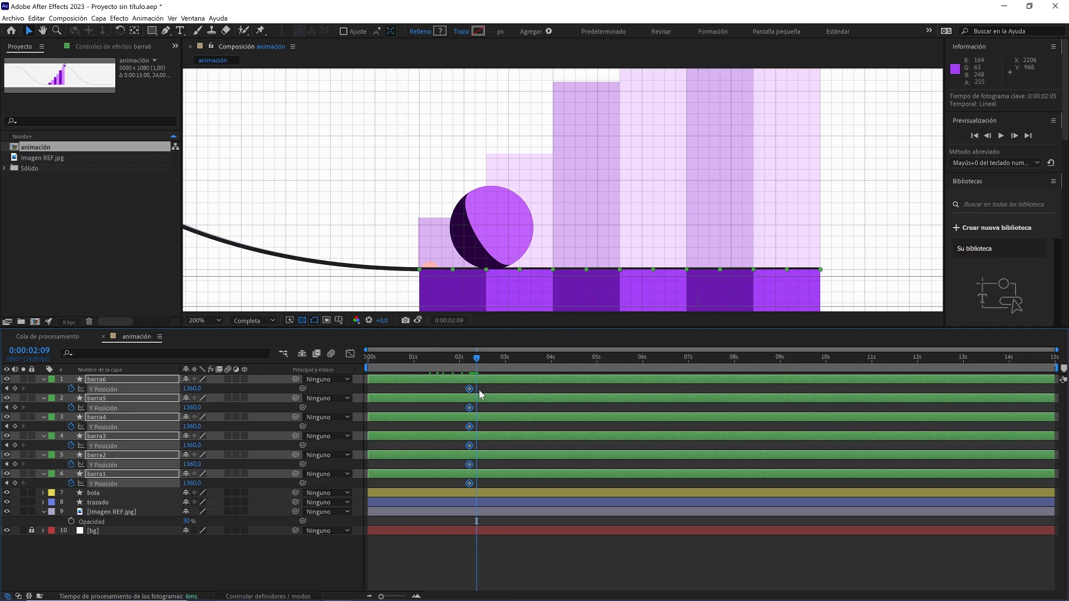
left_click(483, 388)
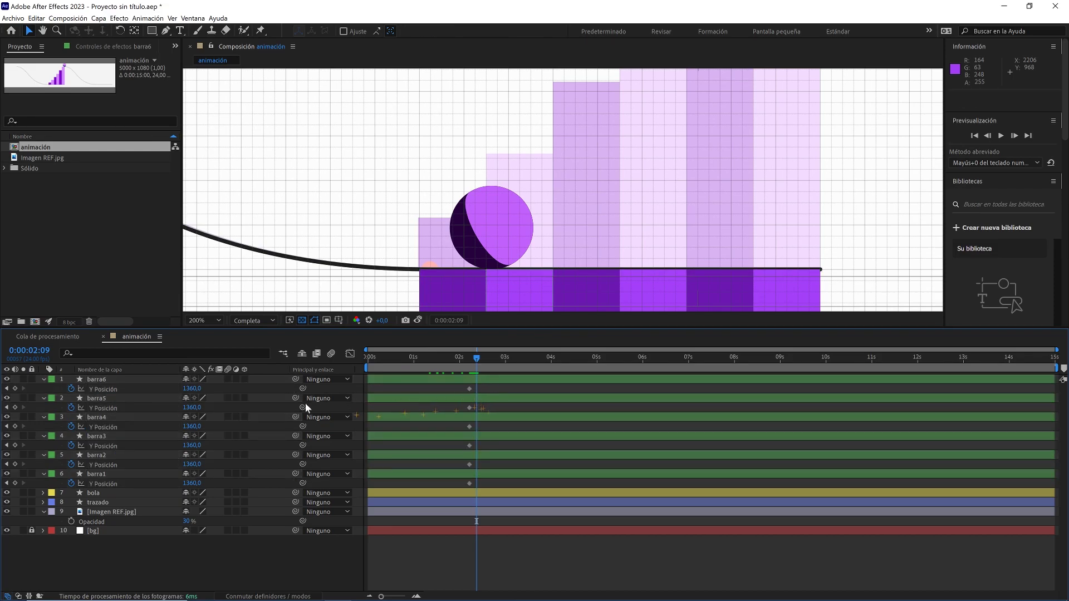
- Solo barra6 and bola to compare the ball's contact point with the bar's far edge around 0:00:02:09, and unsolo both
left_click(24, 379)
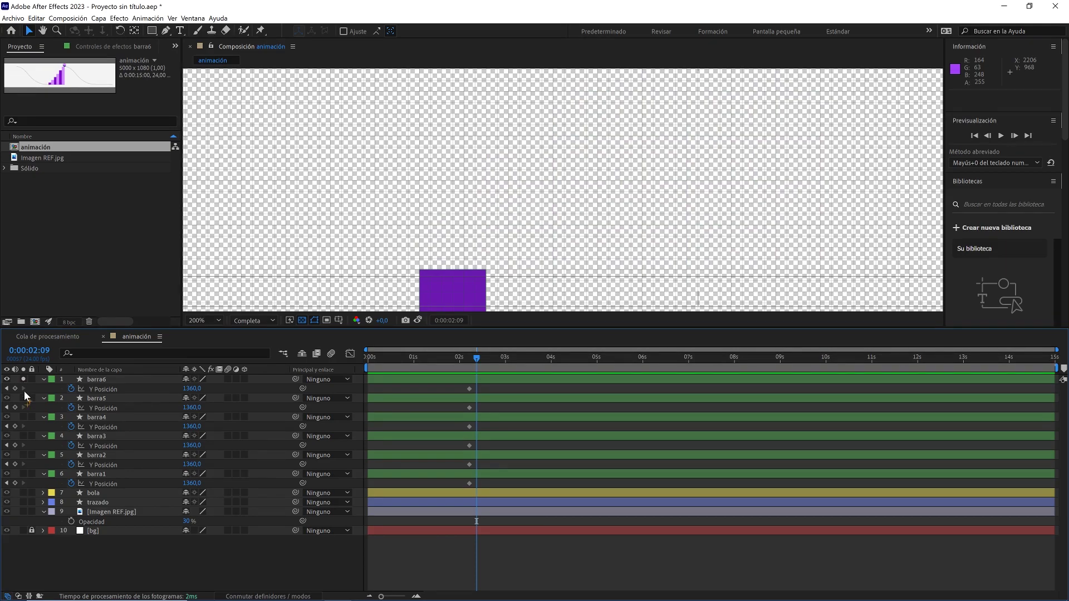
left_click(24, 492)
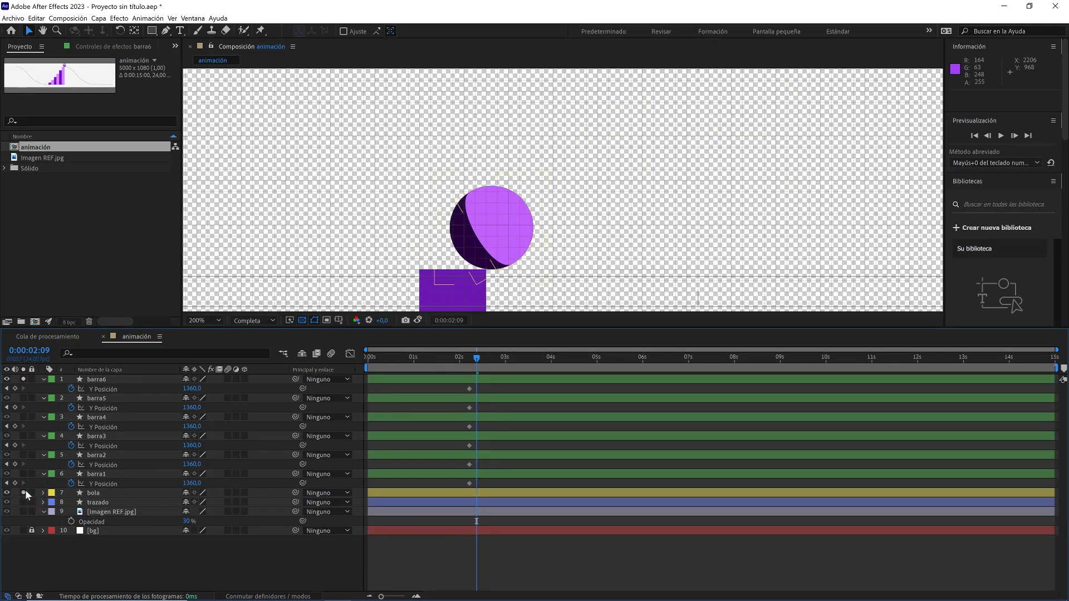
scroll(530, 254, "up", 2)
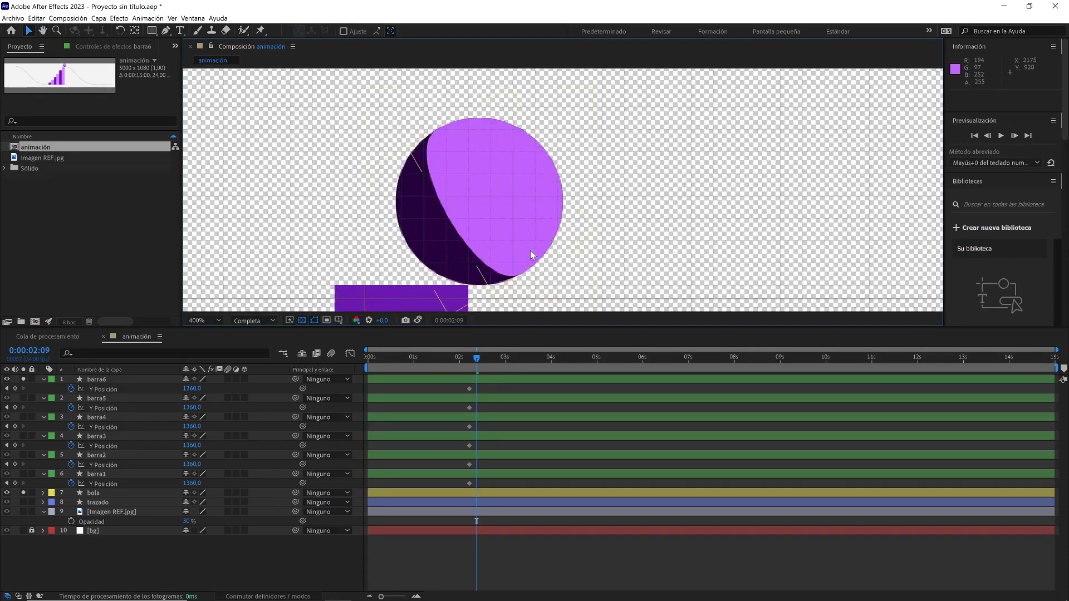
key("Page_Up")
key("Page_Up")
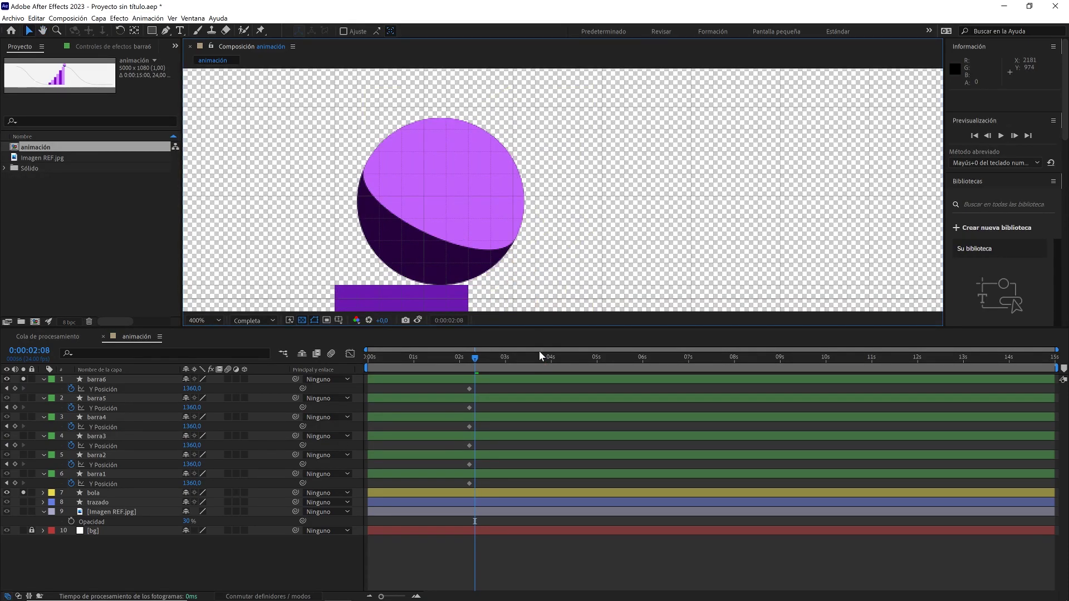
key("Page_Down")
key("Page_Down")
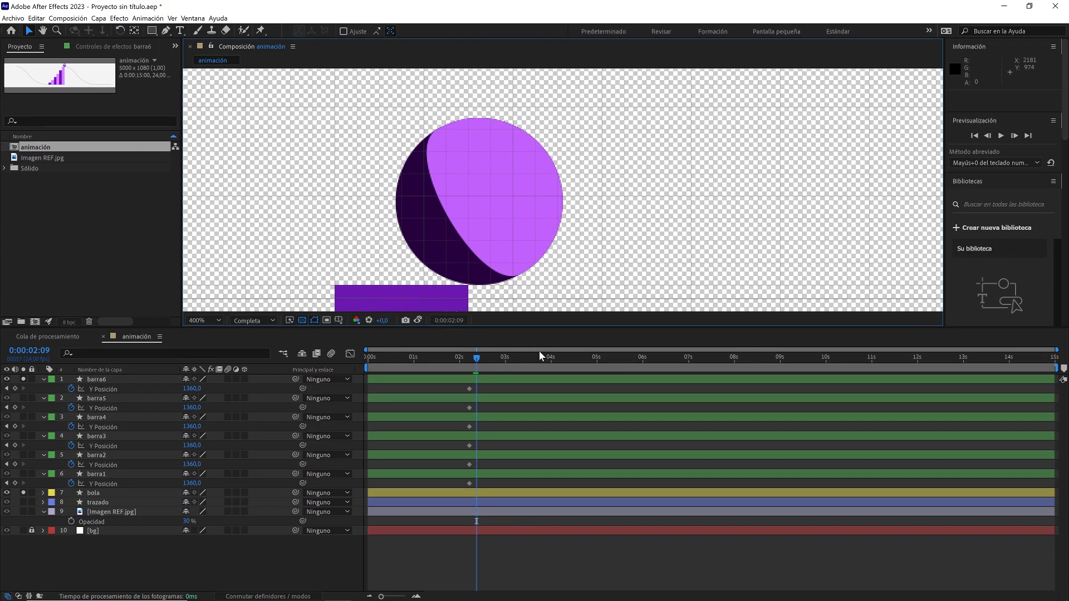
scroll(502, 265, "down", 2)
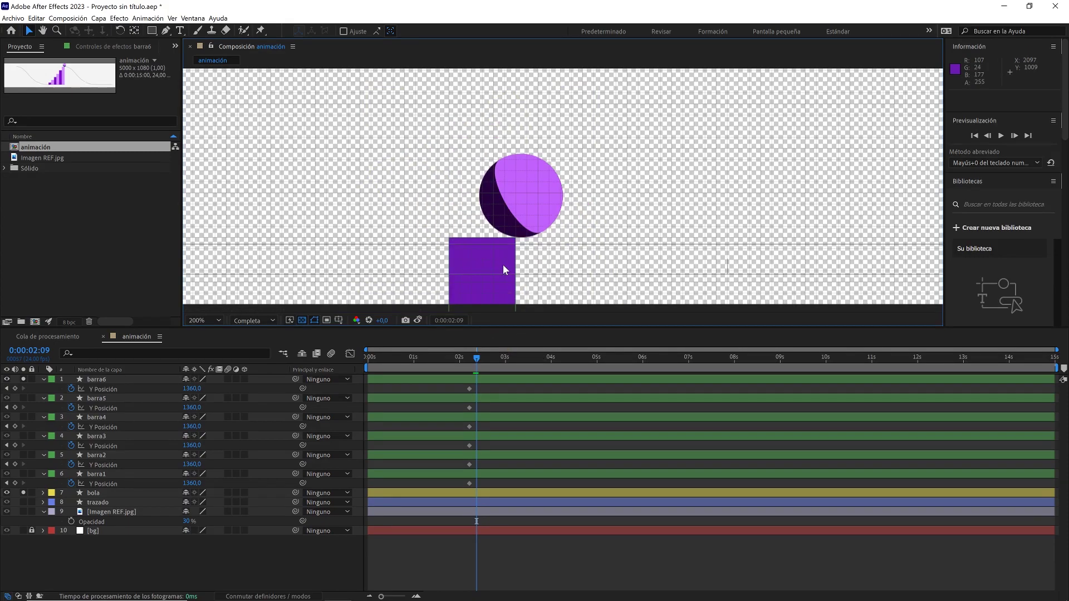
left_click(23, 379)
left_click(23, 493)
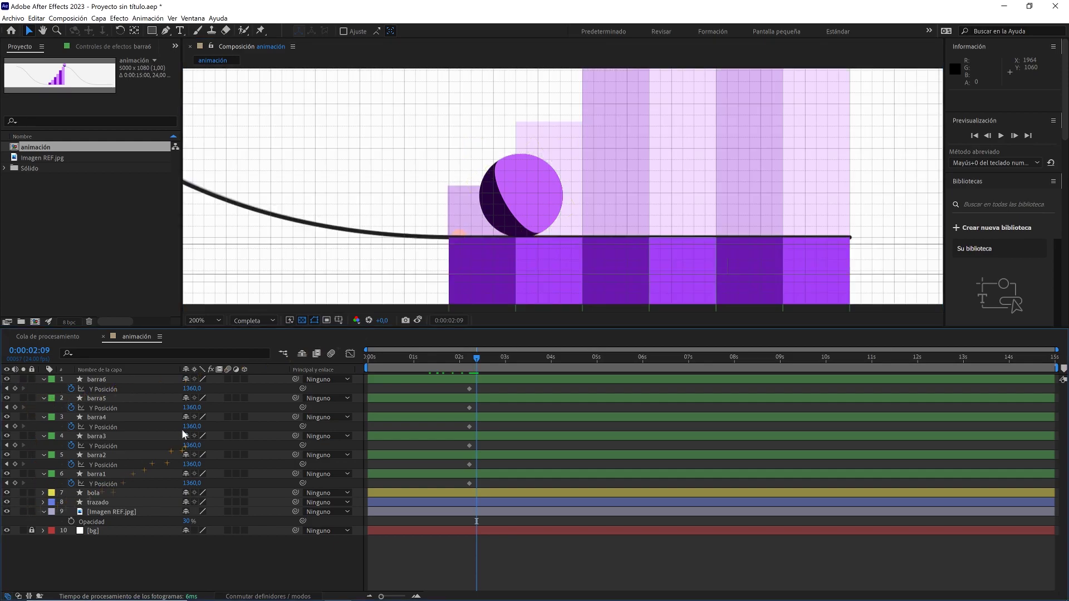
- Raise barra6 to its reference height with Y Position 1268 at 0:00:02:09, and parent bola to barra6 at 0:00:02:05
left_click_drag(192, 389, 145, 394)
left_click_drag(477, 361, 471, 360)
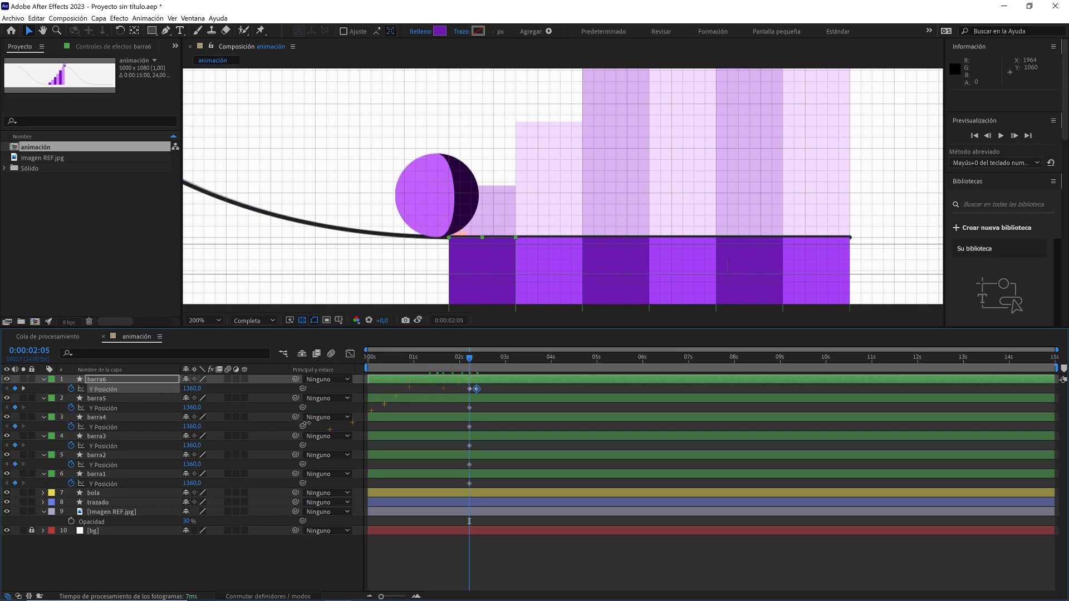
left_click(120, 491)
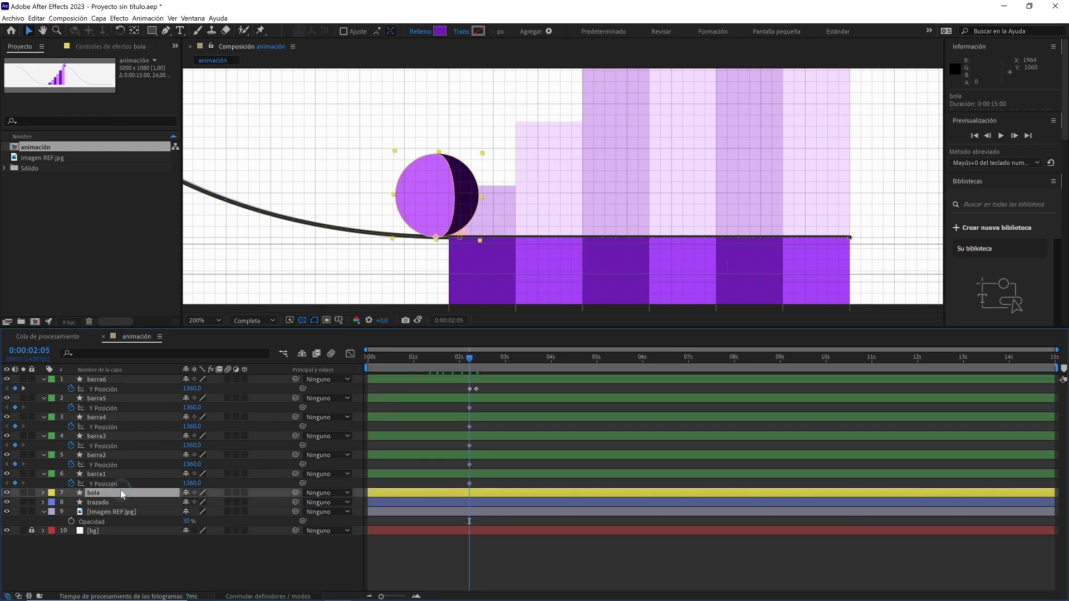
left_click(314, 493)
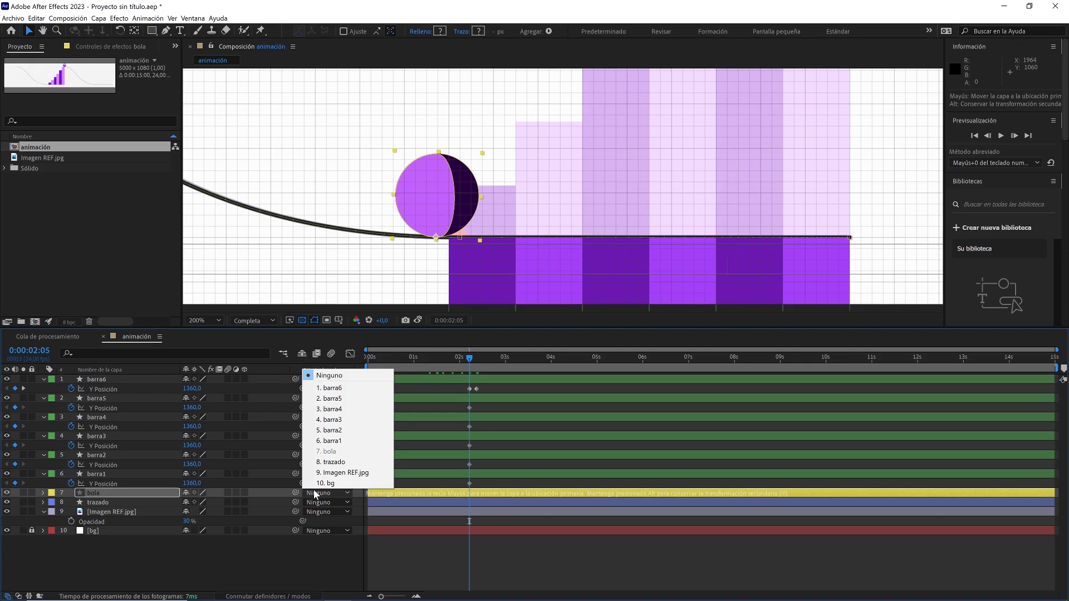
left_click(343, 388)
- Check frame by frame how bola rides up on the rising barra6, and return to 0:00:02:09
scroll(489, 238, "down", 2)
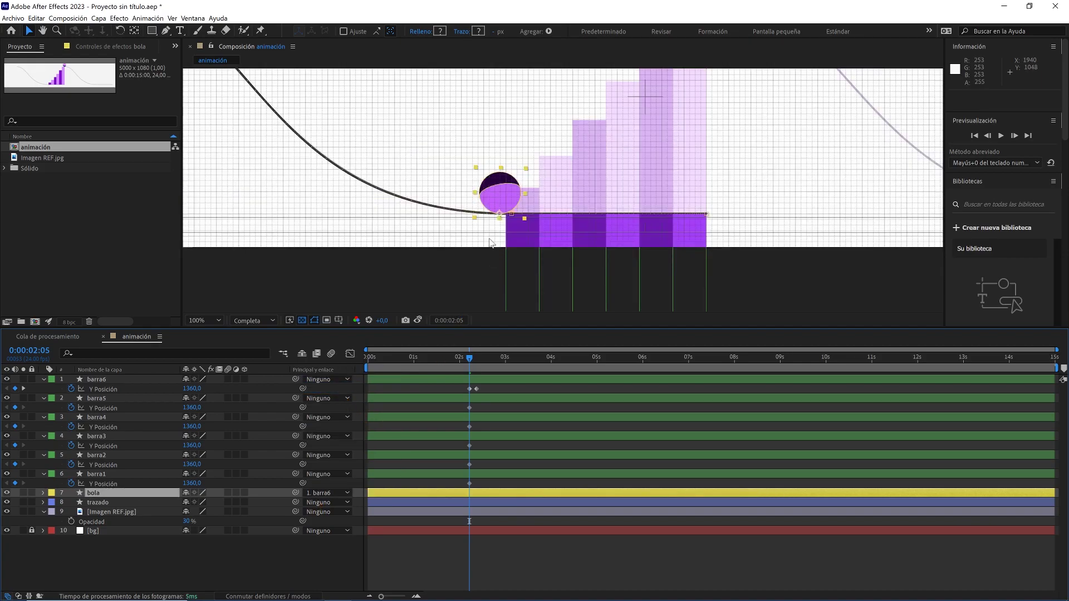
key("Page_Down")
key("Page_Down")
key("Page_Down")
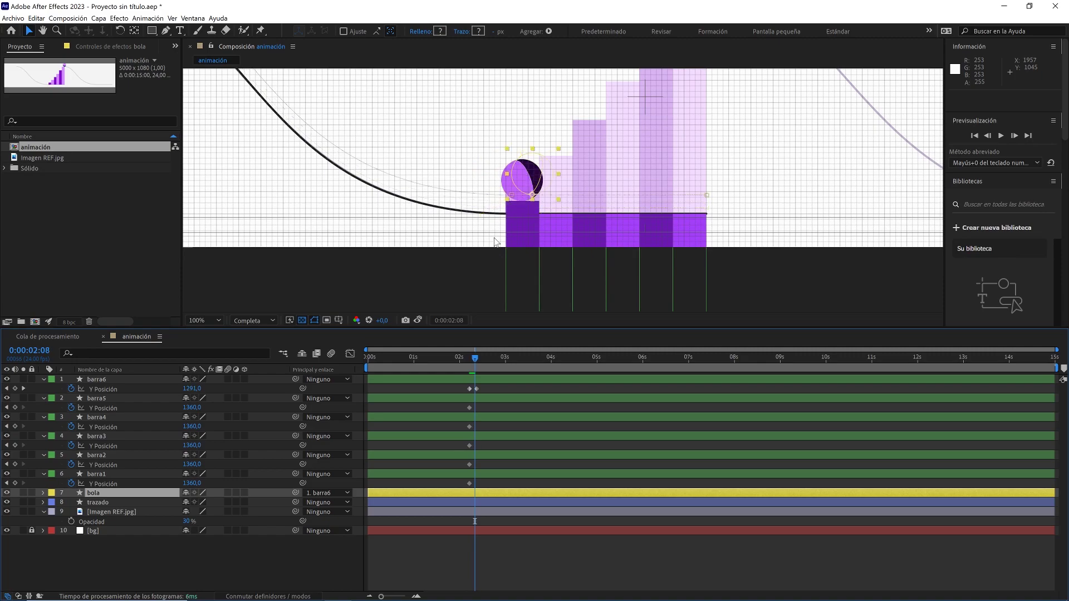
key("Page_Down")
key("Page_Down")
mouse_move(478, 358)
left_mouse_down()
mouse_move(449, 358)
mouse_move(477, 361)
left_mouse_up()
key("space")
key("space")
key("period")
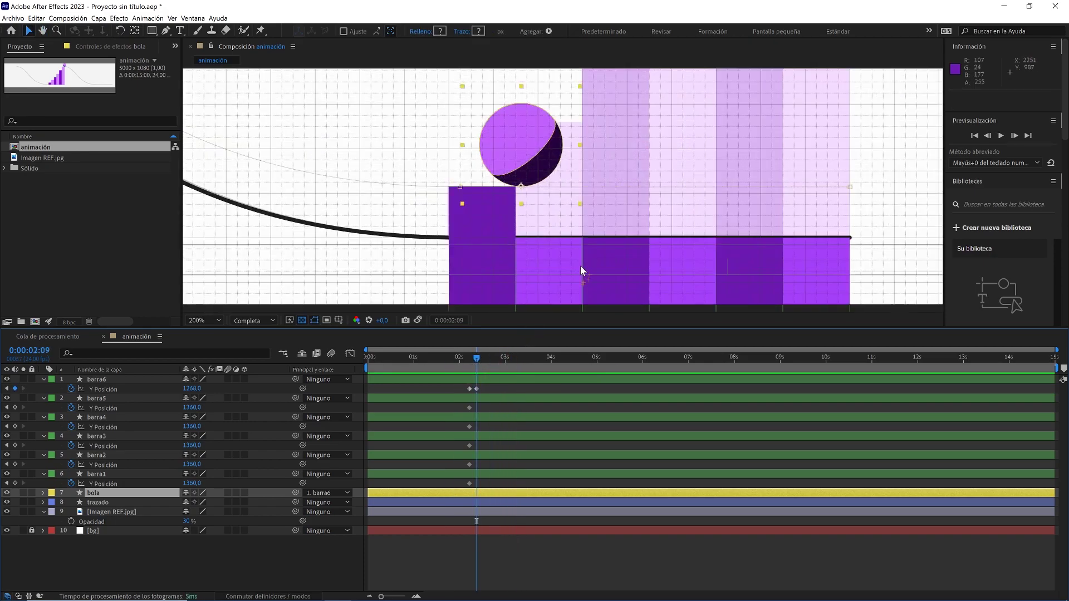
- Copy barra6's Y Position value 1268 to barra5 at 0:00:02:09
left_click(562, 278)
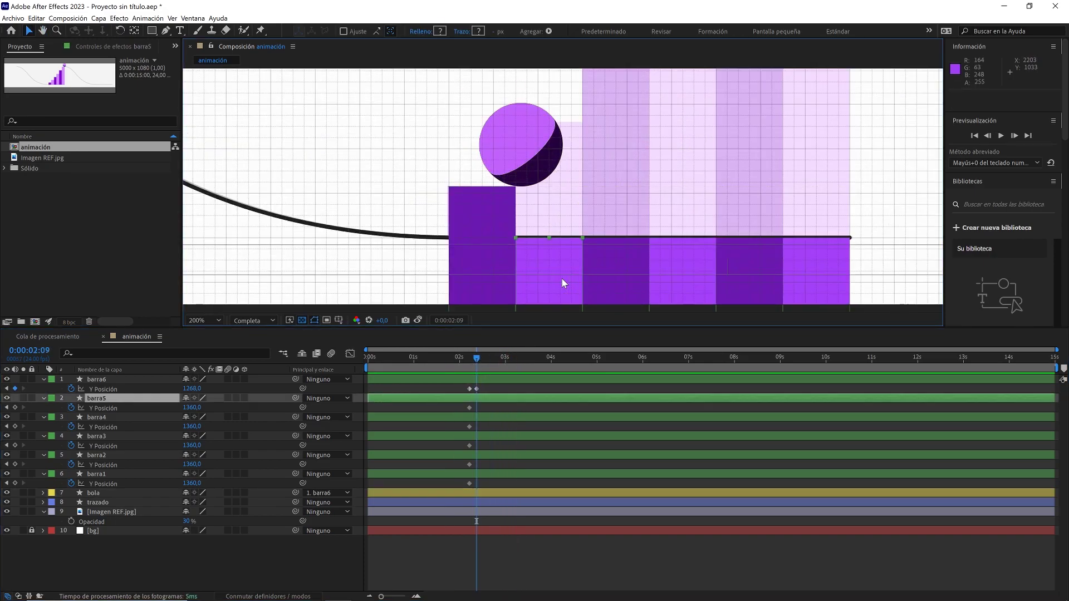
left_click(201, 388)
key("ctrl+c")
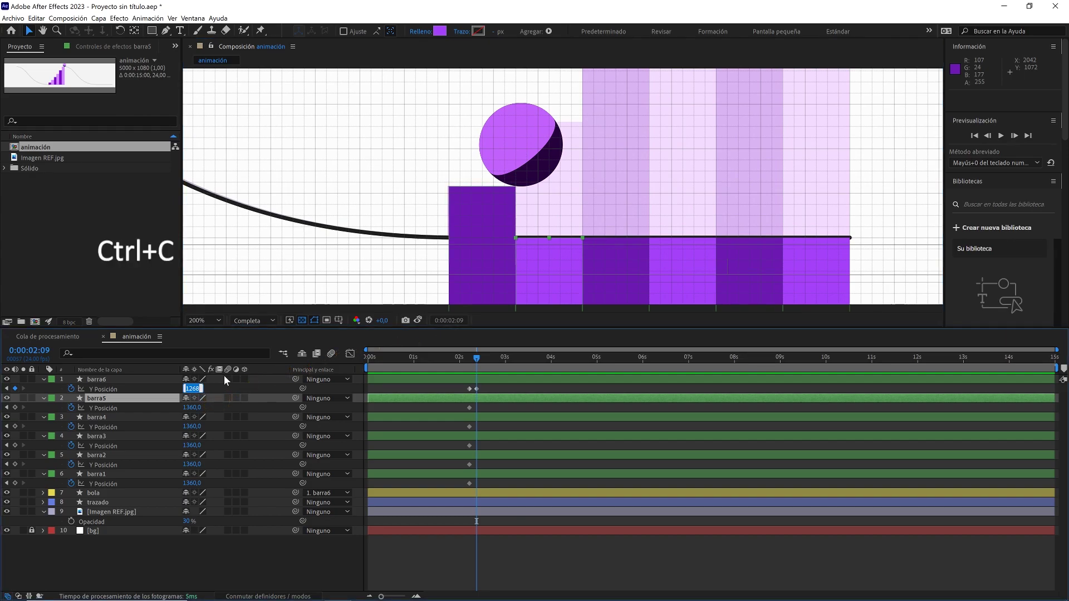
left_click(190, 409)
key("ctrl+v")
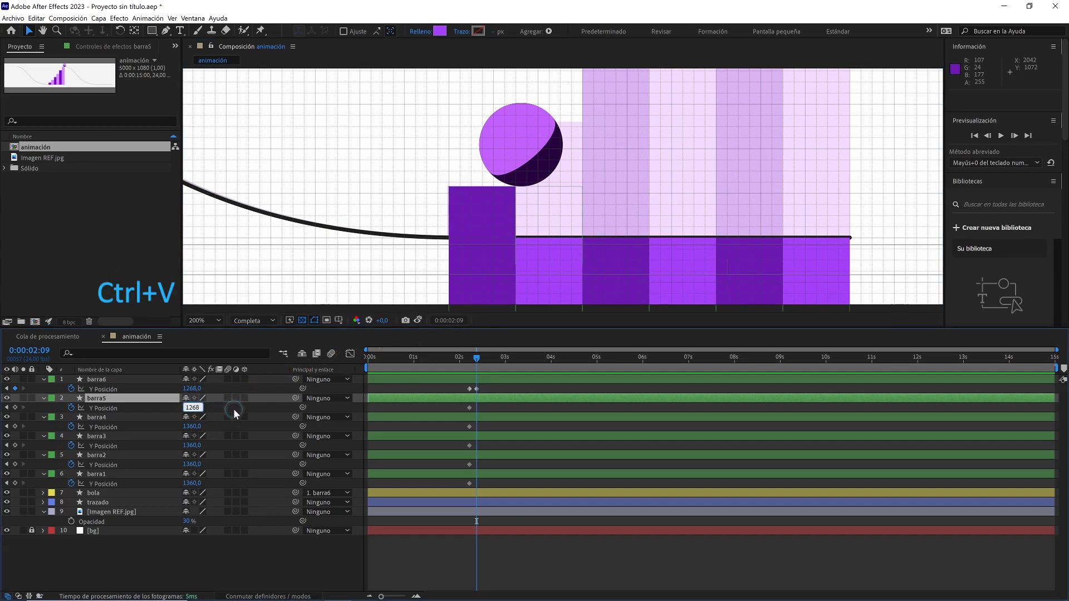
left_click(232, 408)
- Raise barra5 to its reference height at 0:00:02:13, when bola reaches its far edge, by setting its Y Position to 1153
left_click_drag(567, 229, 546, 238)
key("Page_Down")
key("Page_Down")
key("Page_Down")
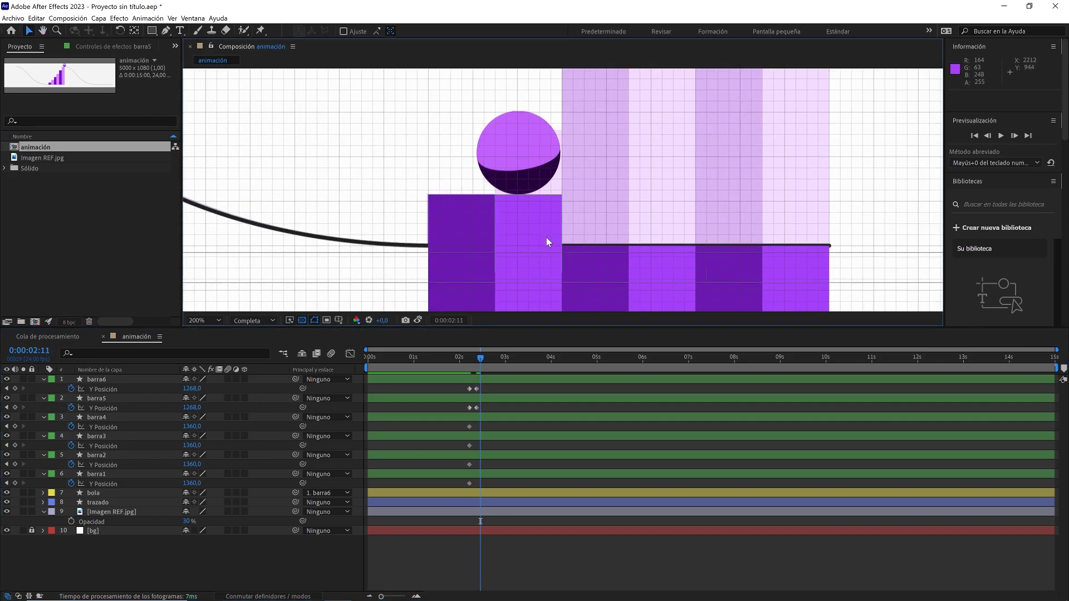
key("Page_Down")
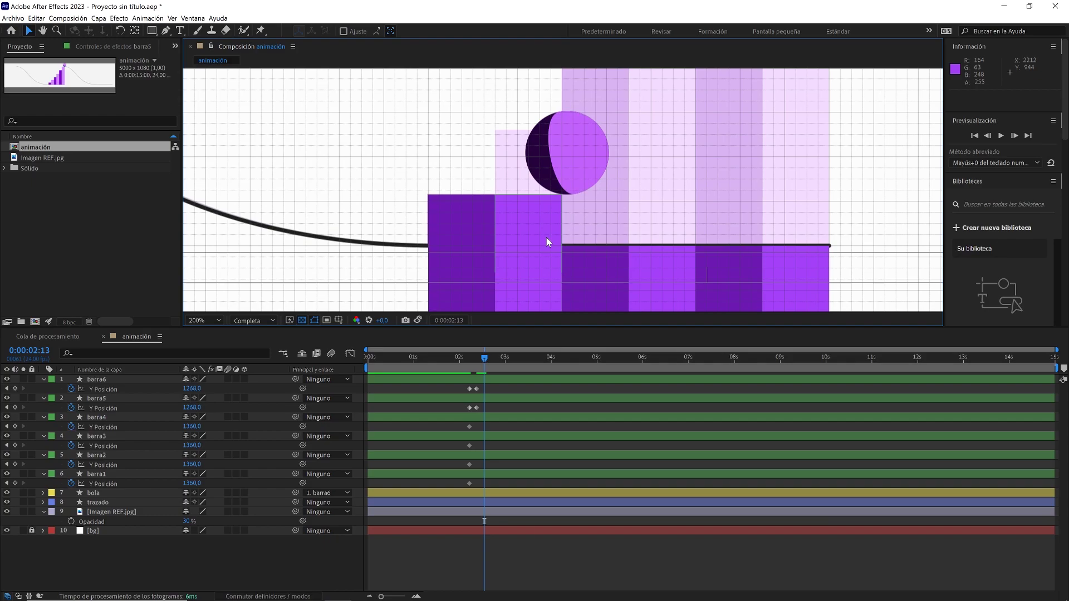
key("Page_Down")
key("Page_Up")
left_click_drag(192, 407, 136, 414)
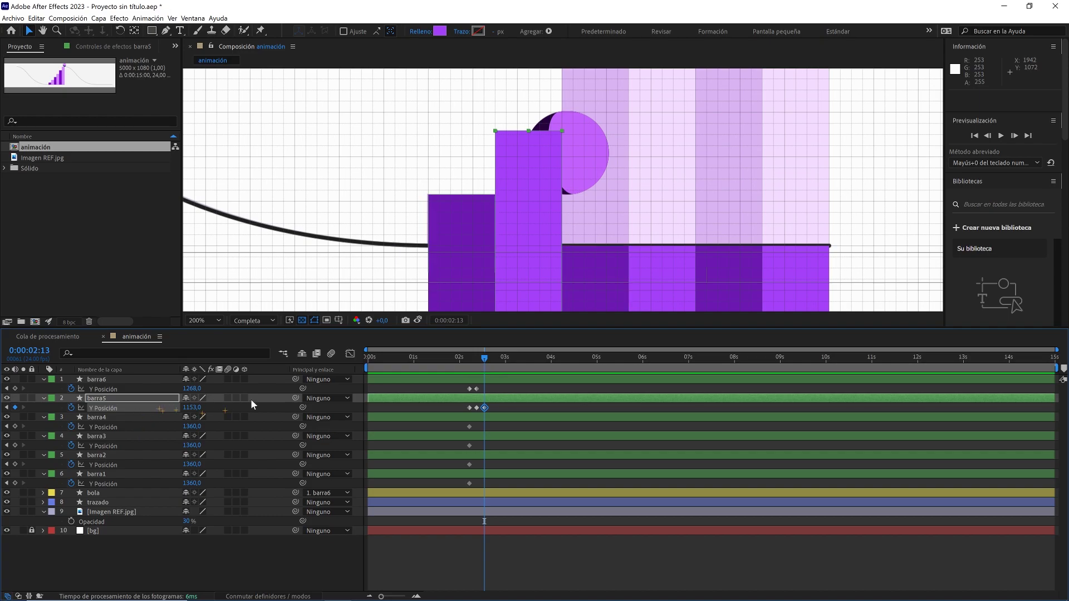
- Split the bola layer at 0:00:02:09, parent the second part to barra5, and compare the frames around the cut
left_click_drag(484, 360, 480, 361)
left_click(496, 493)
key("ctrl+shift+d")
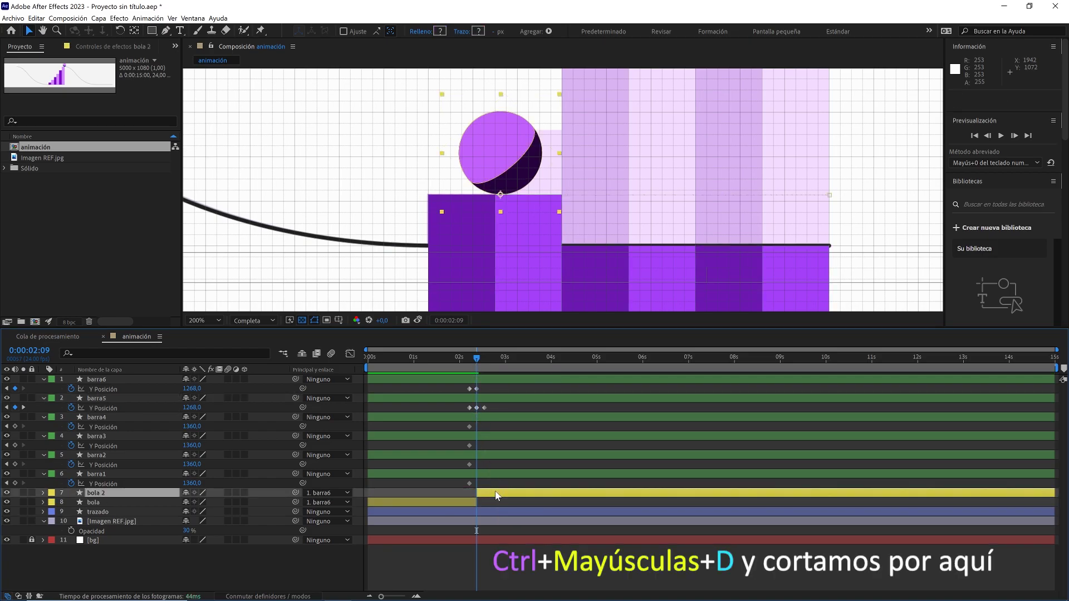
left_click(338, 493)
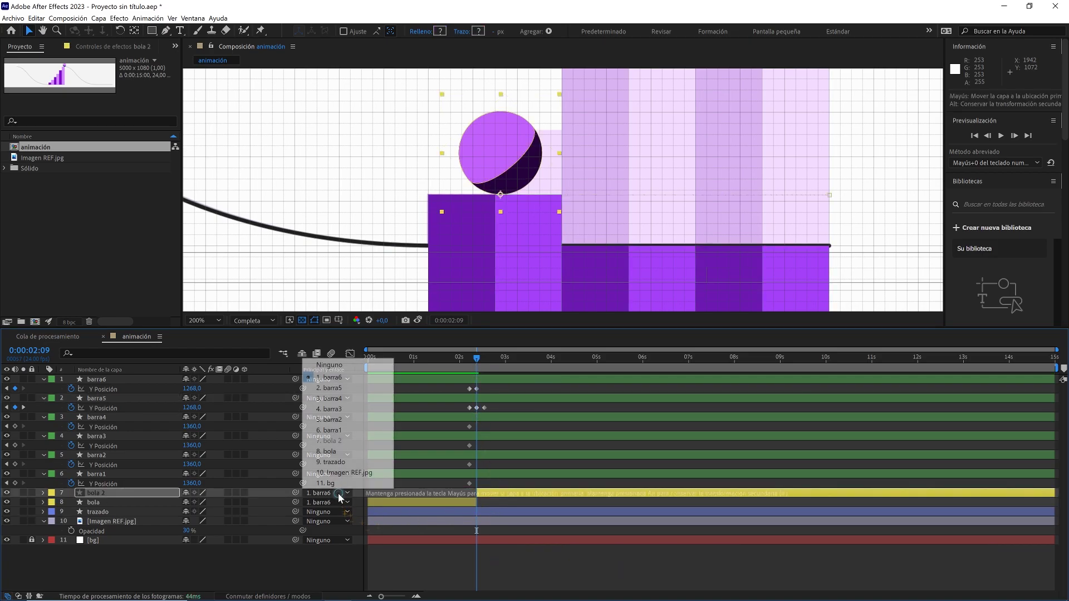
left_click(332, 388)
key("Page_Up")
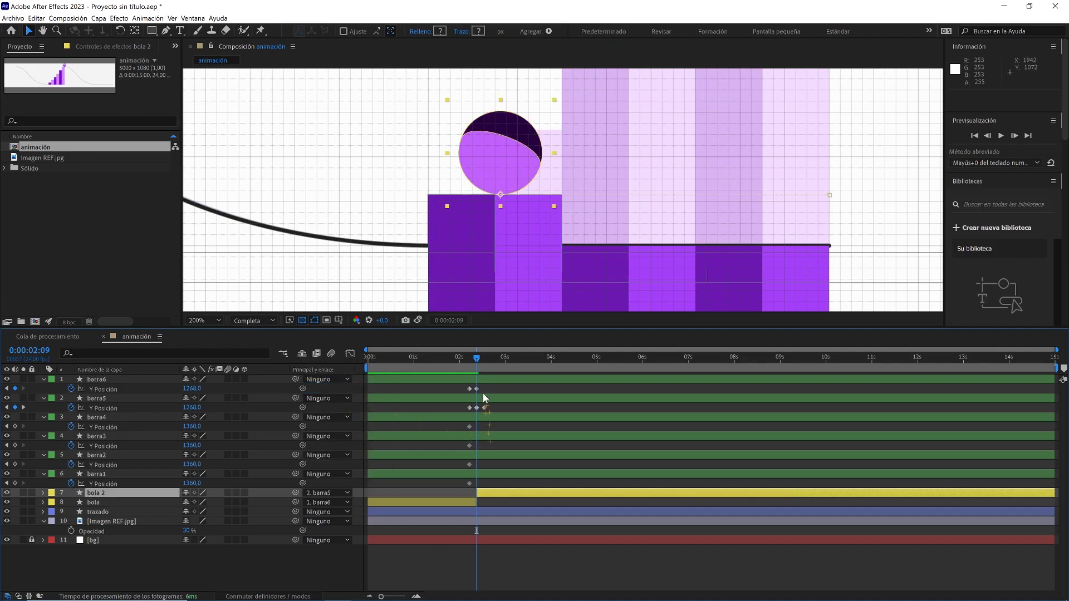
key("Page_Down")
key("Page_Up")
key("Page_Down")
- Replace the expression on bola 2's Grupo 1 Rotación with a link to bola's Grupo 1 Rotación
left_click(174, 494)
key("e")
key("e")
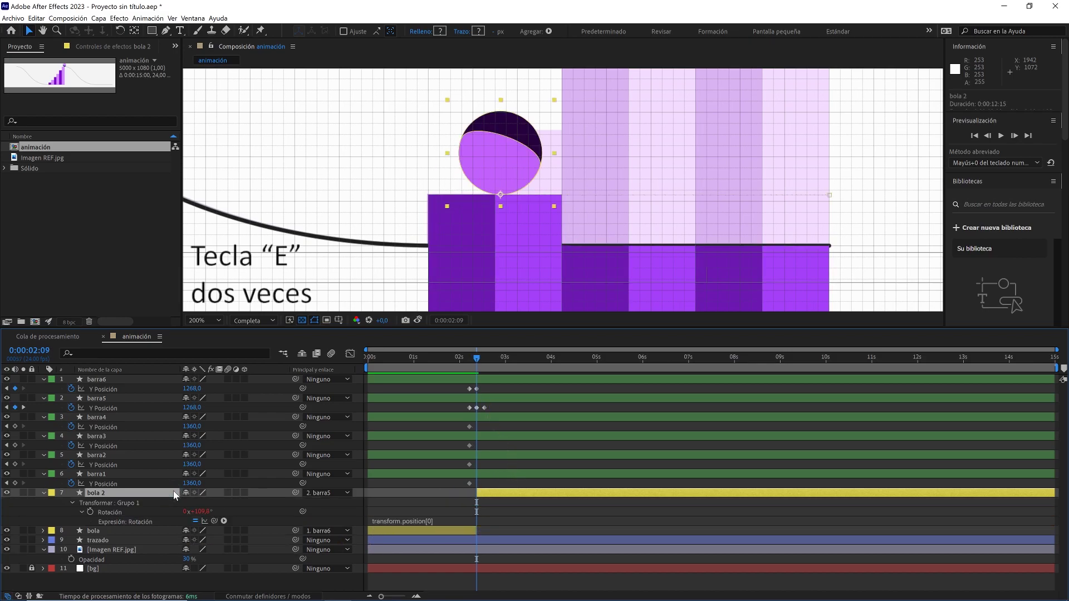
left_click(90, 531)
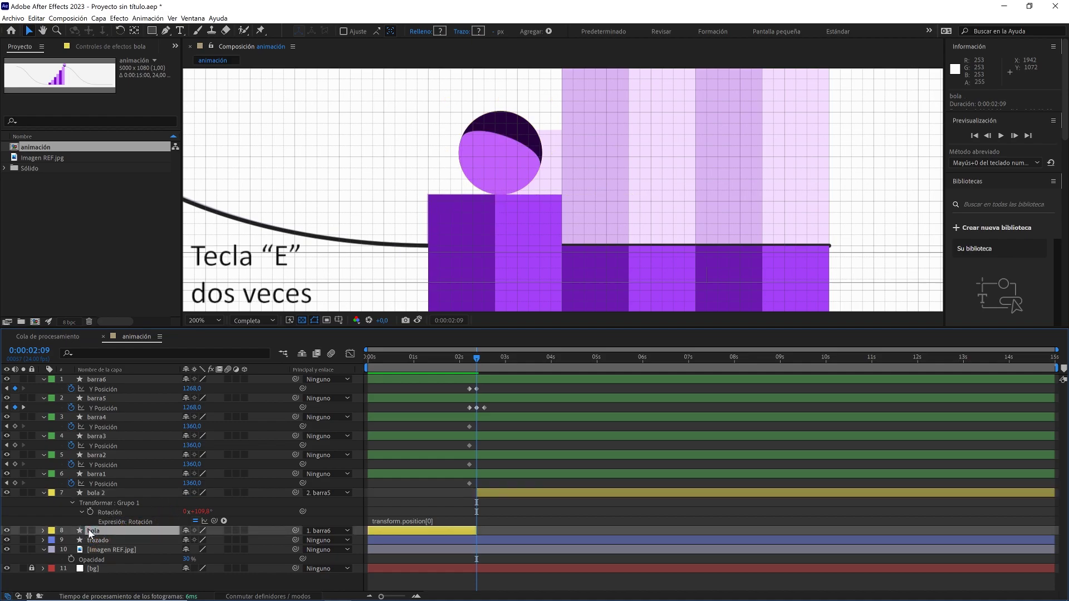
key("e")
key("e")
left_click(91, 511, "alt")
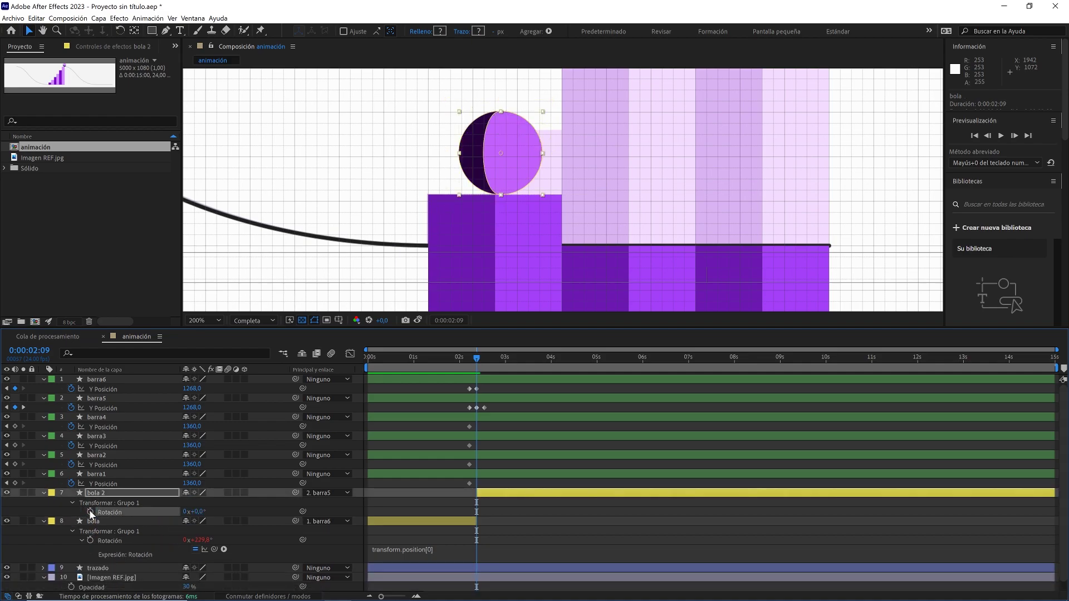
left_click(90, 511, "alt")
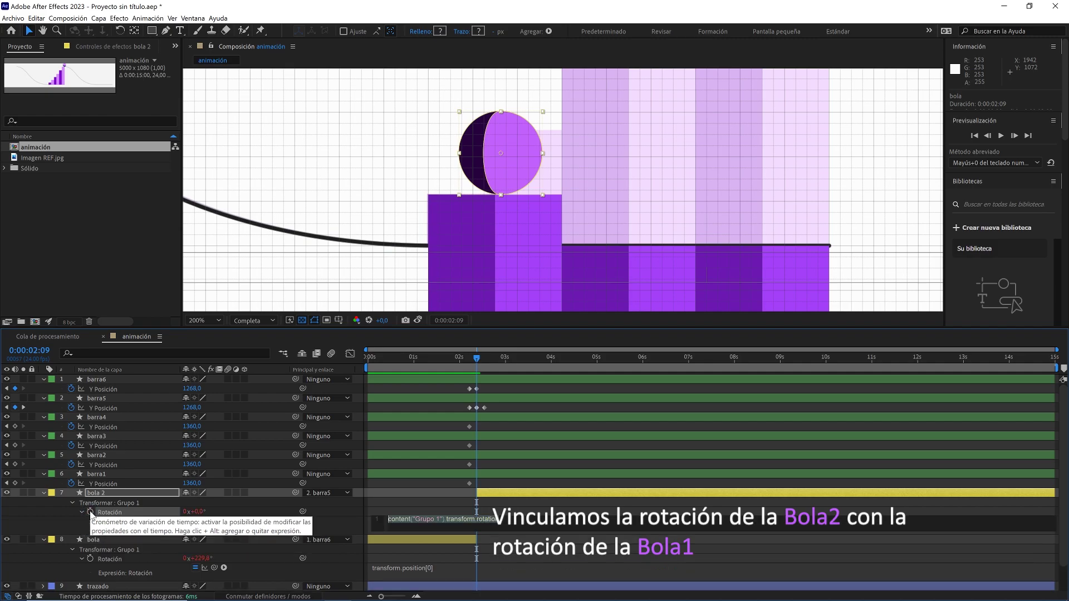
left_click_drag(213, 520, 110, 560)
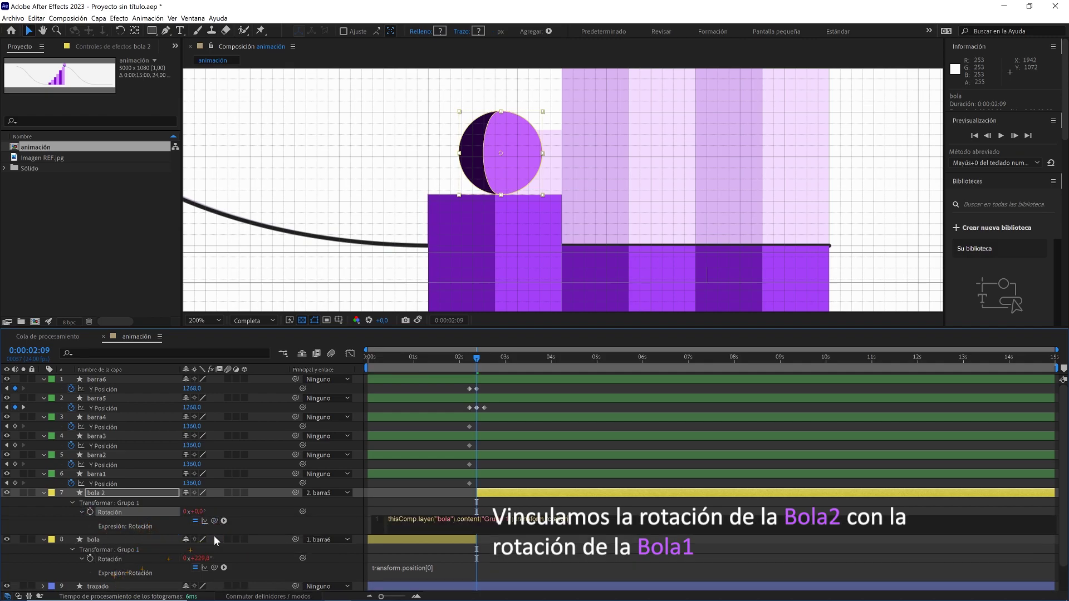
left_click(492, 499)
- Preview the ball's rotation and movement over the first two bars, starting from before the cut, and return to 0:00:02:13
key("Page_Up")
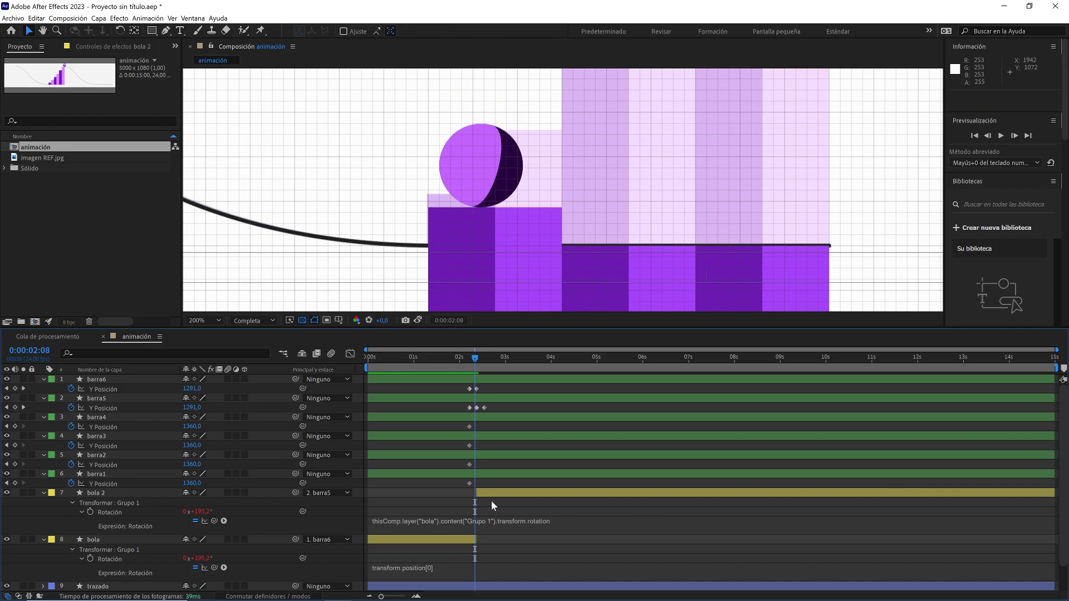
key("Page_Down")
key("Page_Down")
key("Page_Down")
key("Page_Down")
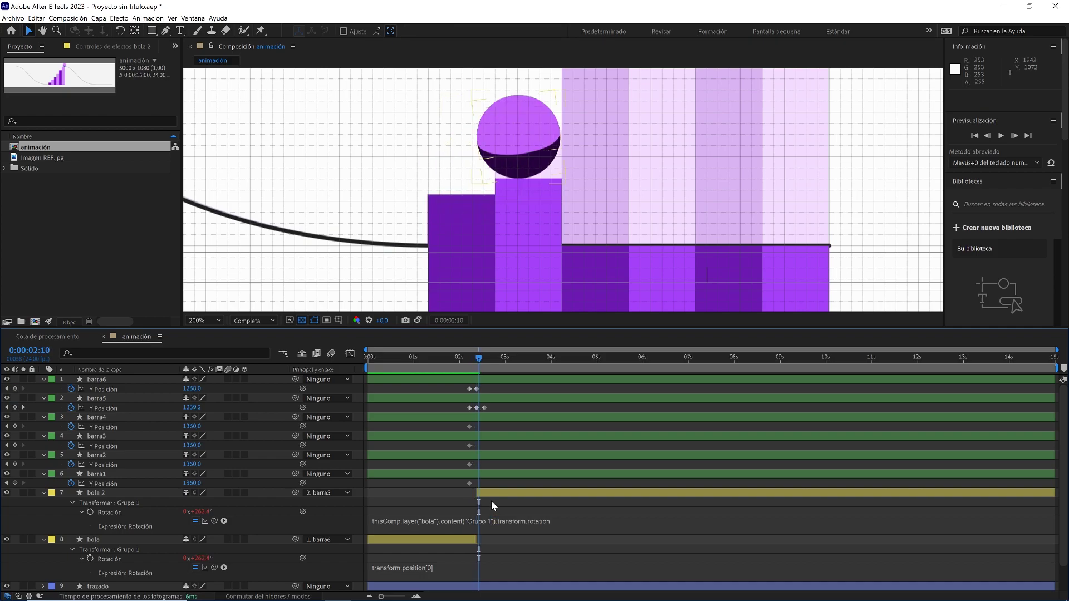
scroll(632, 259, "down", 1)
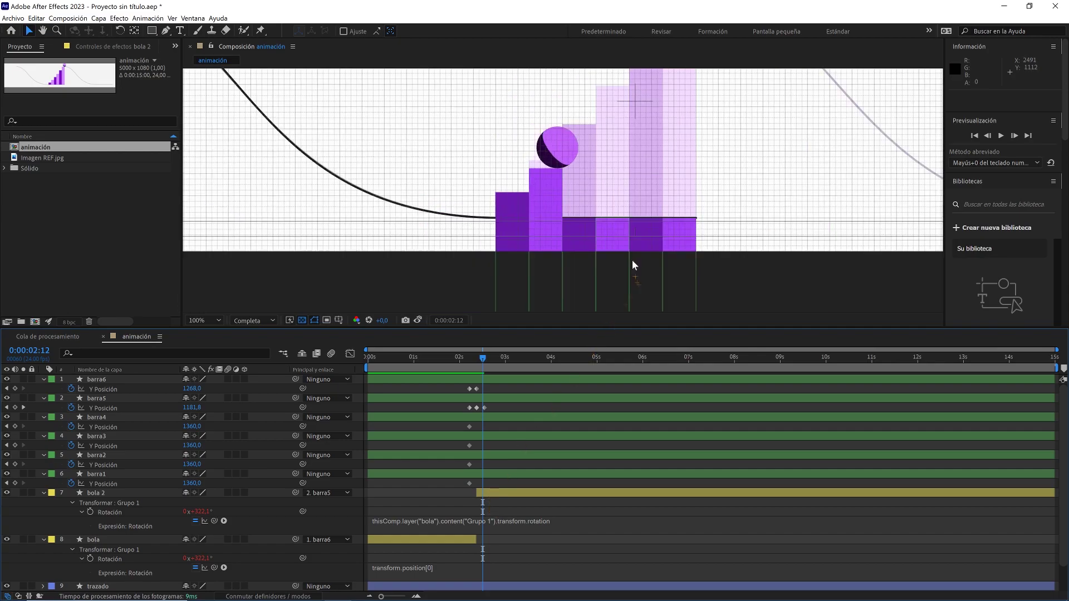
left_click(460, 362)
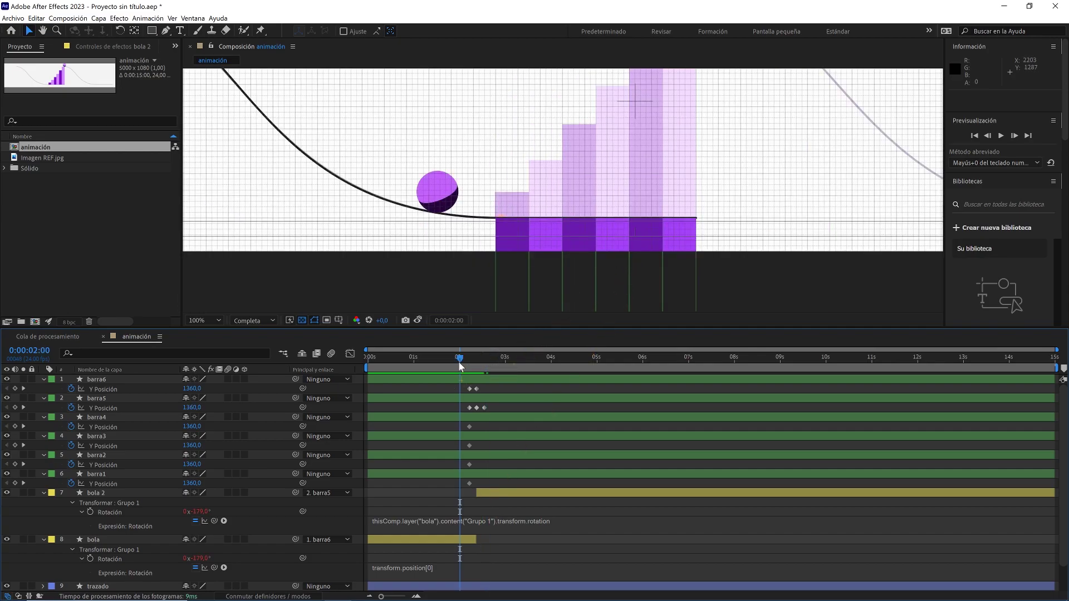
key("space")
key("space")
left_click_drag(500, 364, 485, 362)
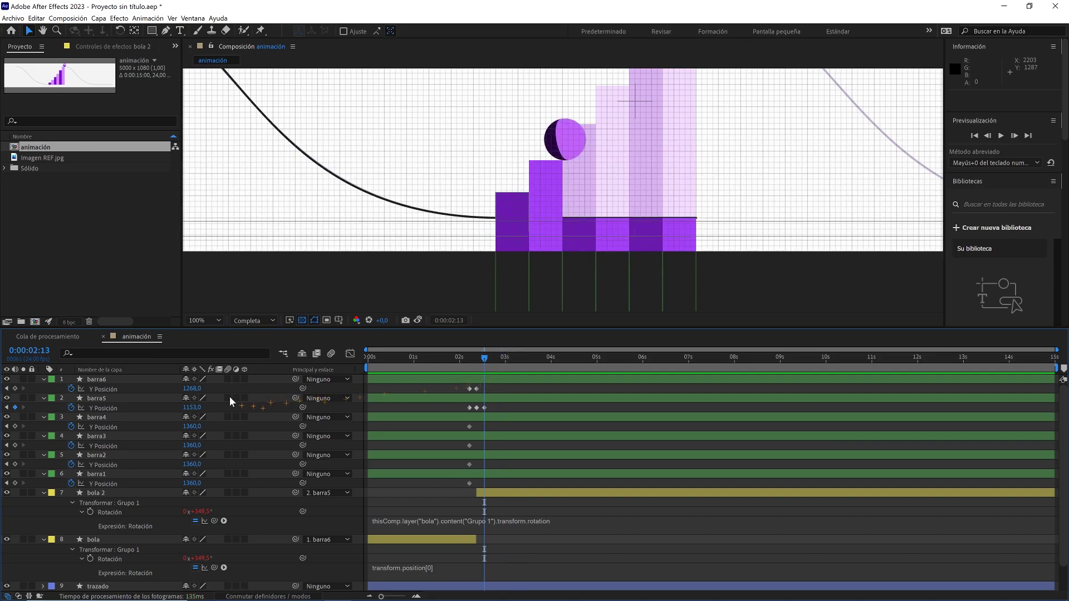
- Match barra4's Y Position to barra5's value of 1153 at 0:00:02:13
left_click(195, 408)
key("ctrl+c")
left_click(192, 427)
left_click(229, 428)
- Raise barra4 to its reference height at 0:00:02:18, when the ball reaches its far edge, by setting its Y Position to 1024
scroll(605, 188, "up", 1)
left_click_drag(581, 179, 536, 228)
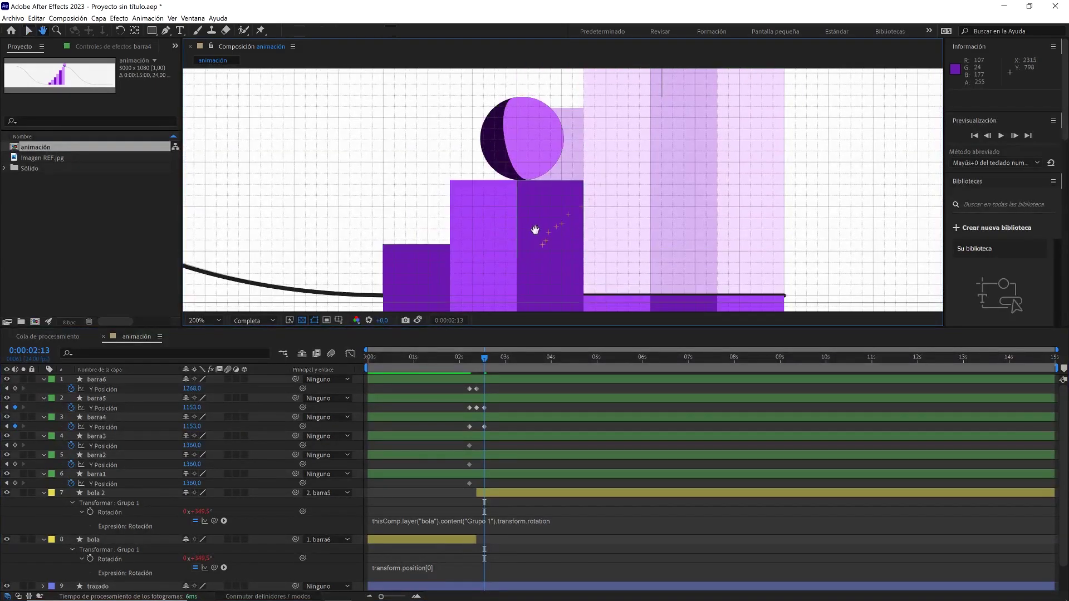
key("Page_Down")
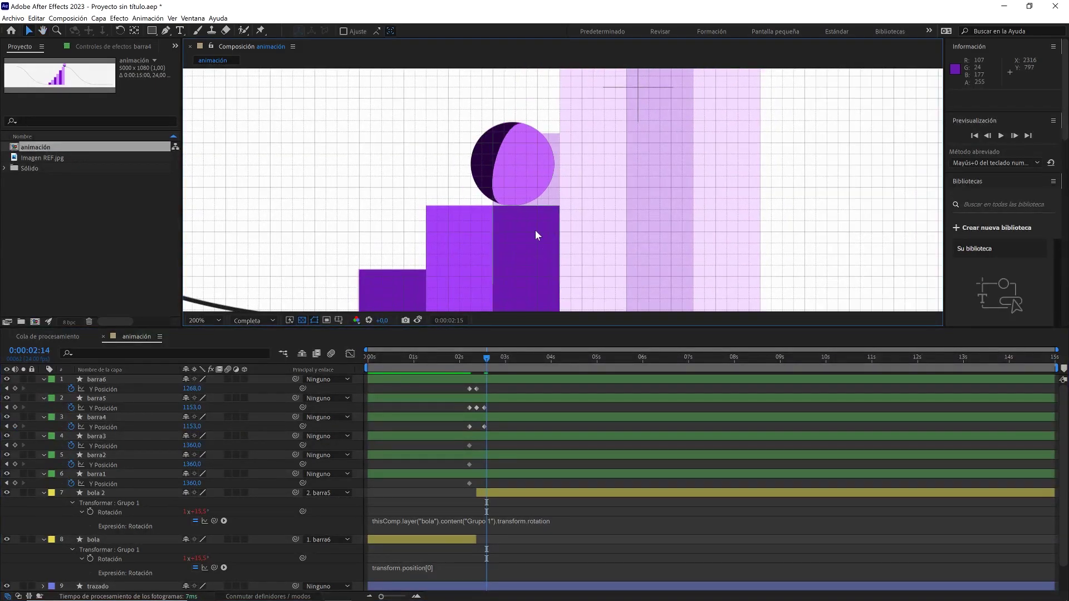
key("Page_Down")
key("Page_Down")
key("Page_Down")
key("Page_Down")
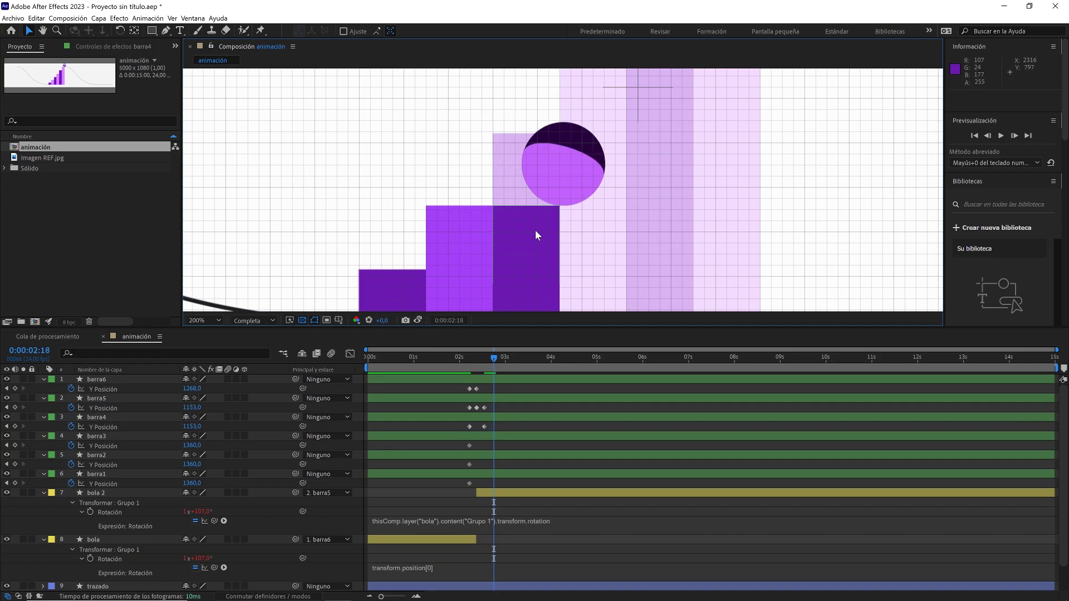
key("Page_Down")
key("Page_Up")
left_click_drag(192, 426, 136, 435)
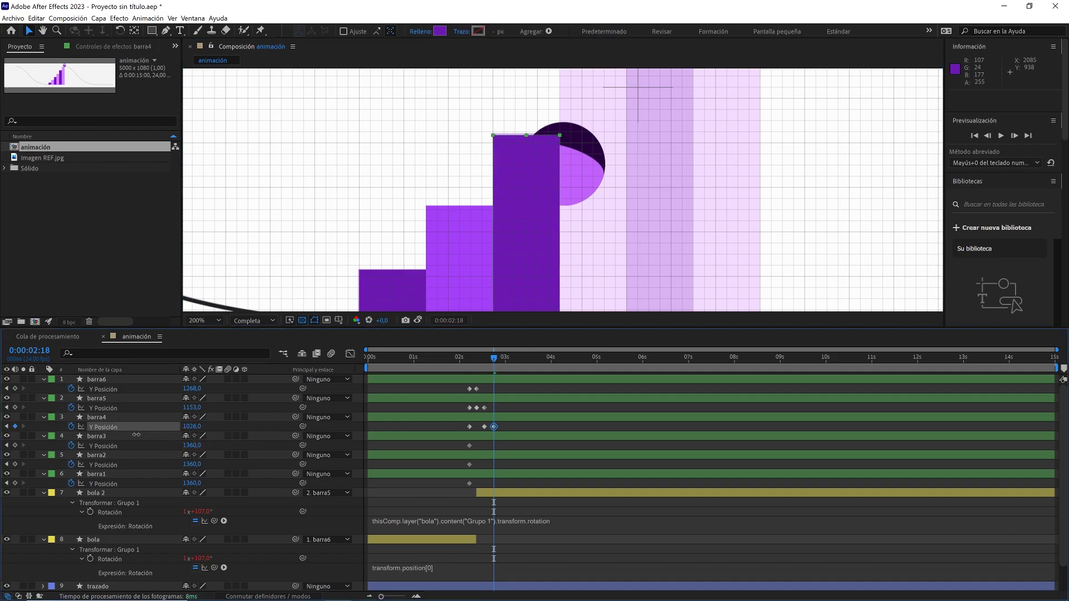
left_click_drag(135, 435, 135, 434)
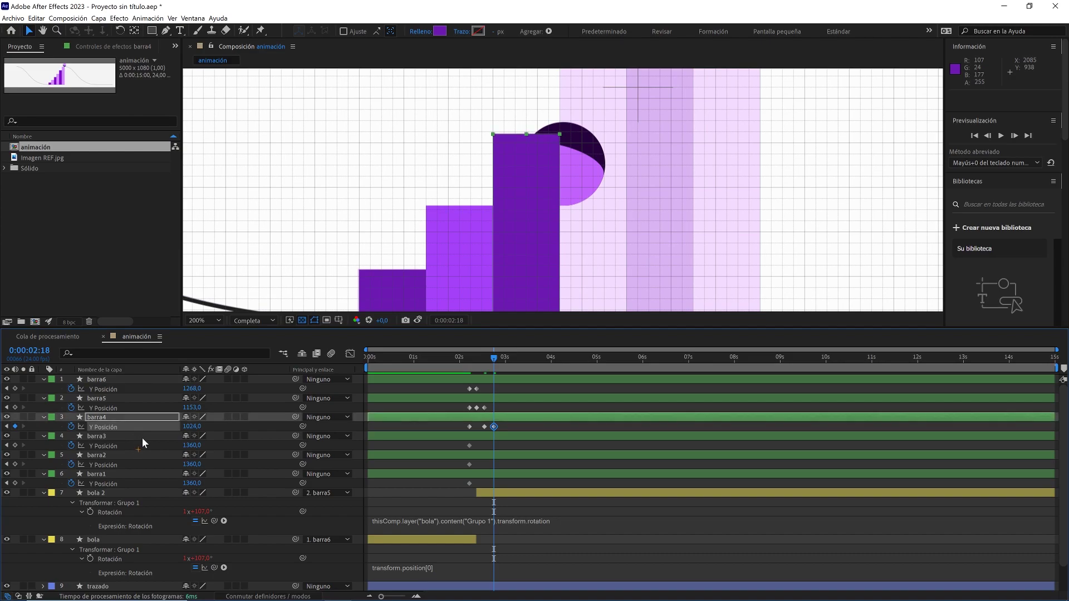
- Split the bola 2 layer at 0:00:02:13 and parent the second part to barra4
left_click(483, 362)
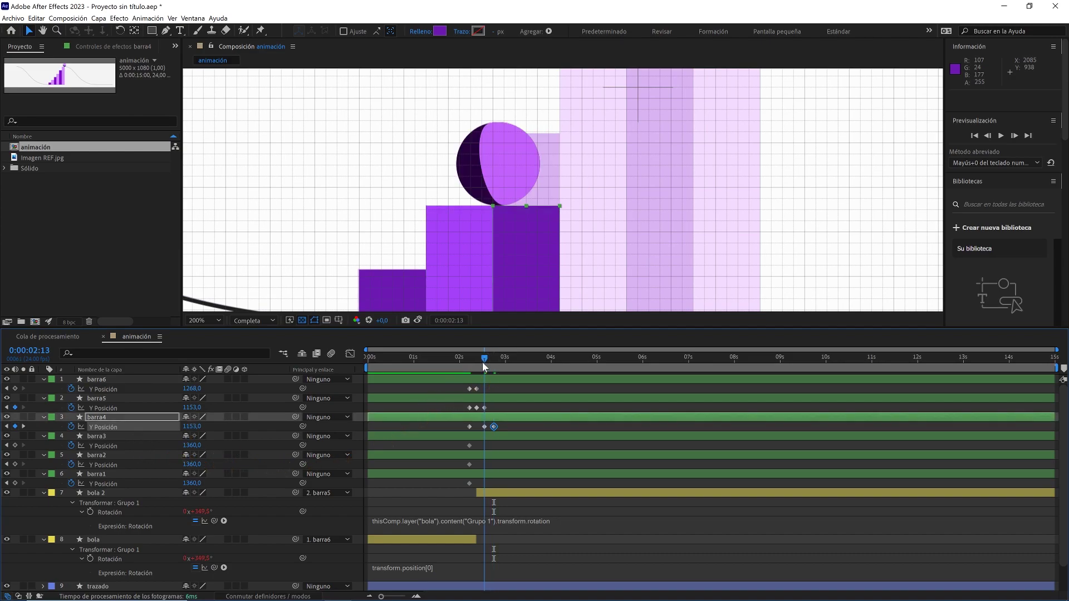
left_click(502, 493)
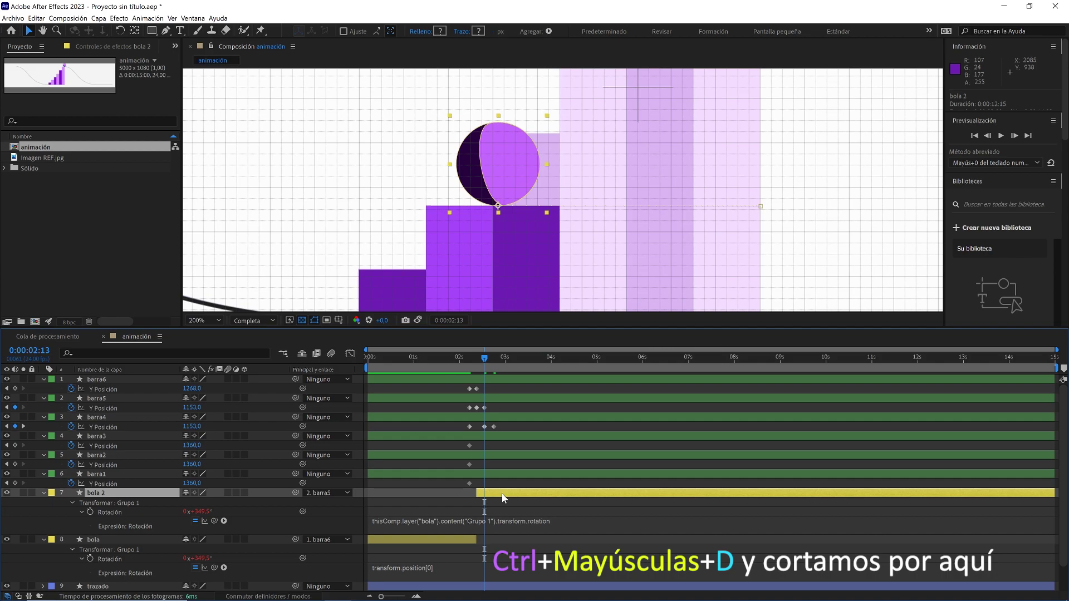
key("ctrl+shift+d")
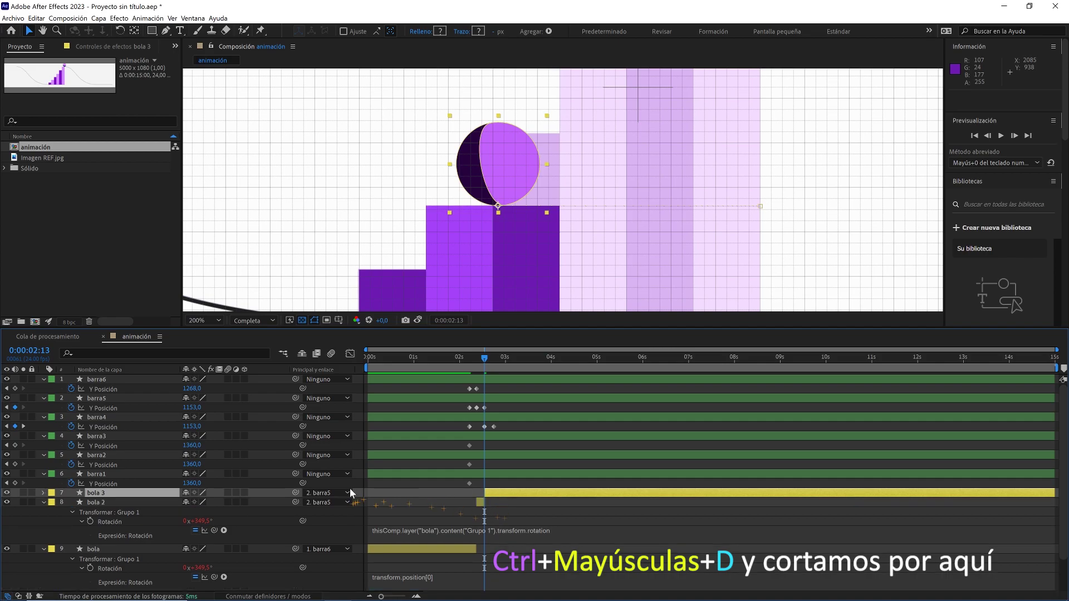
left_click(334, 492)
left_click(339, 387)
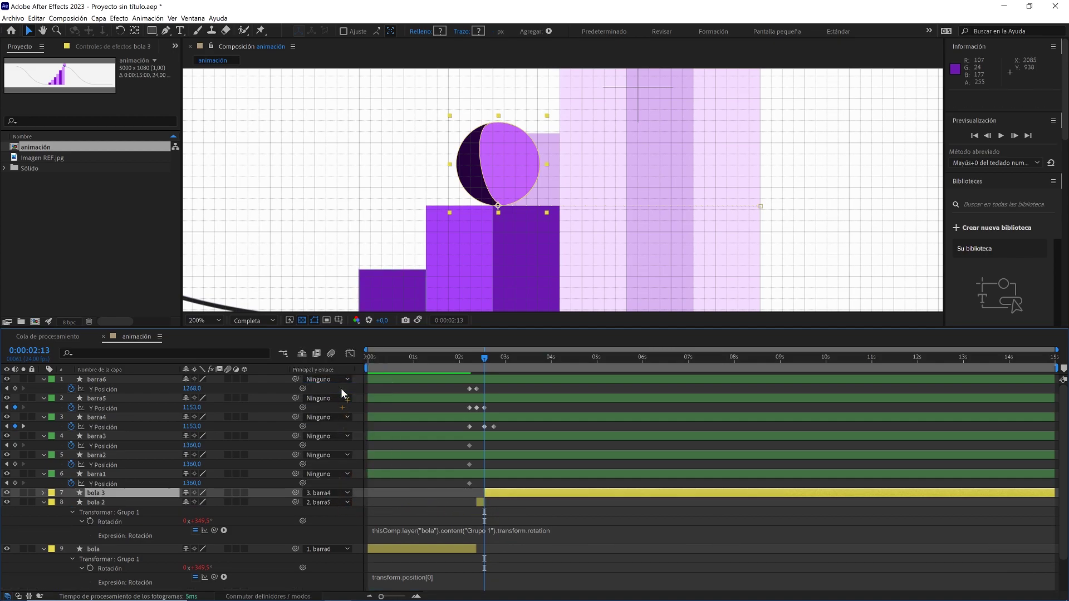
- Match barra3's Y Position to barra4's value of 1024 at 0:00:02:18
left_click_drag(484, 359, 493, 362)
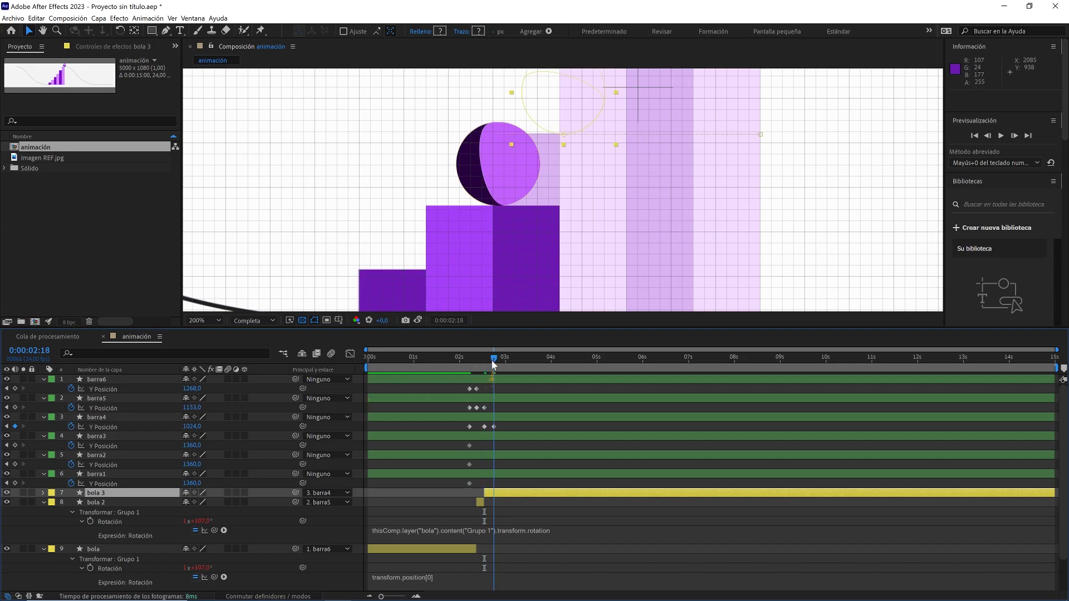
scroll(597, 202, "down", 1)
left_click_drag(582, 205, 567, 186)
left_click(565, 259)
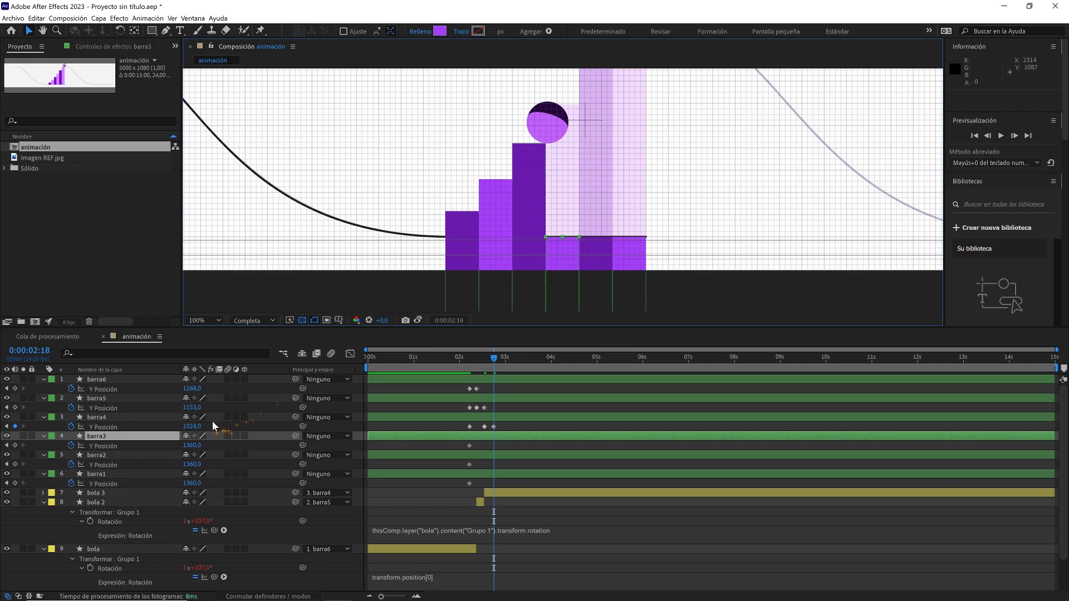
left_click(194, 426)
key("ctrl+c")
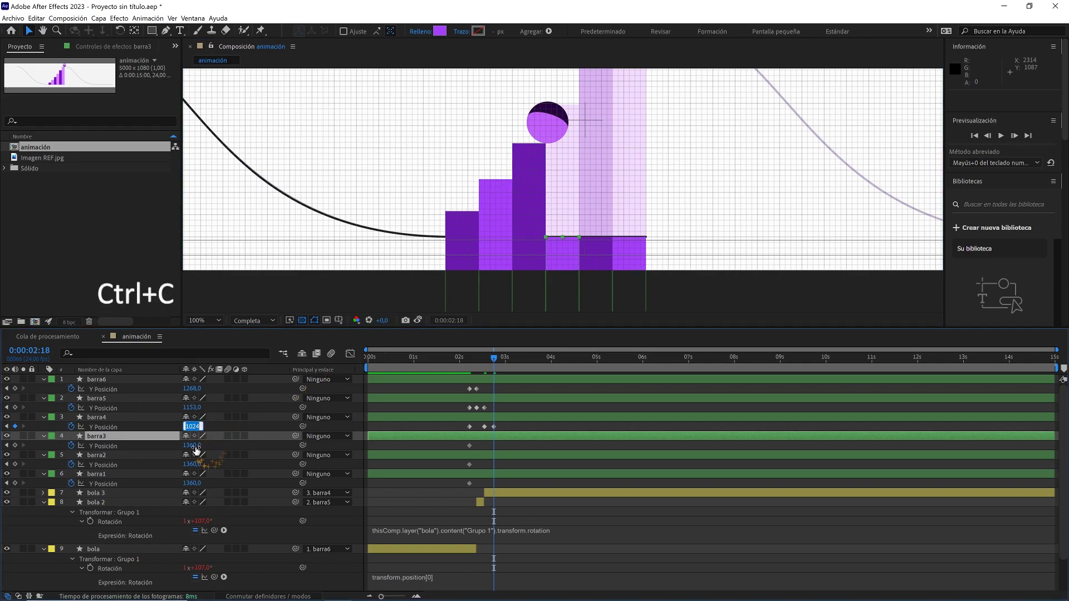
left_click(195, 446)
key("ctrl+v")
left_click(218, 446)
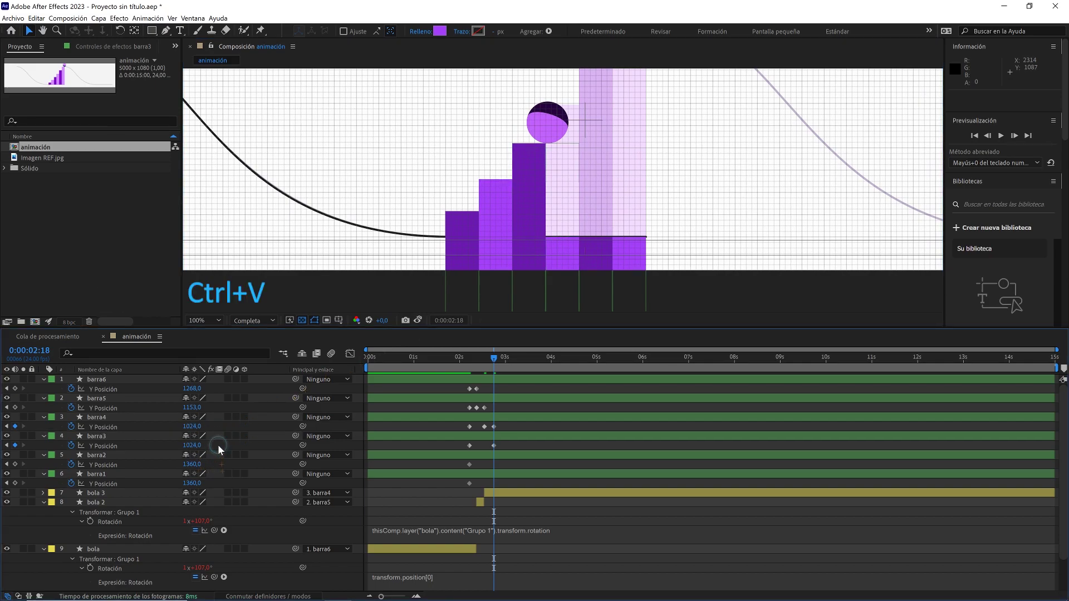
- Raise barra3 to its reference height at 0:00:03:01, when the ball reaches its far edge, by setting its Y Position to 886
scroll(535, 214, "up", 1)
left_click_drag(552, 168, 496, 241)
key("Page_Down")
key("Page_Down")
key("Page_Down")
key("Page_Down")
key("Page_Down")
key("Page_Down")
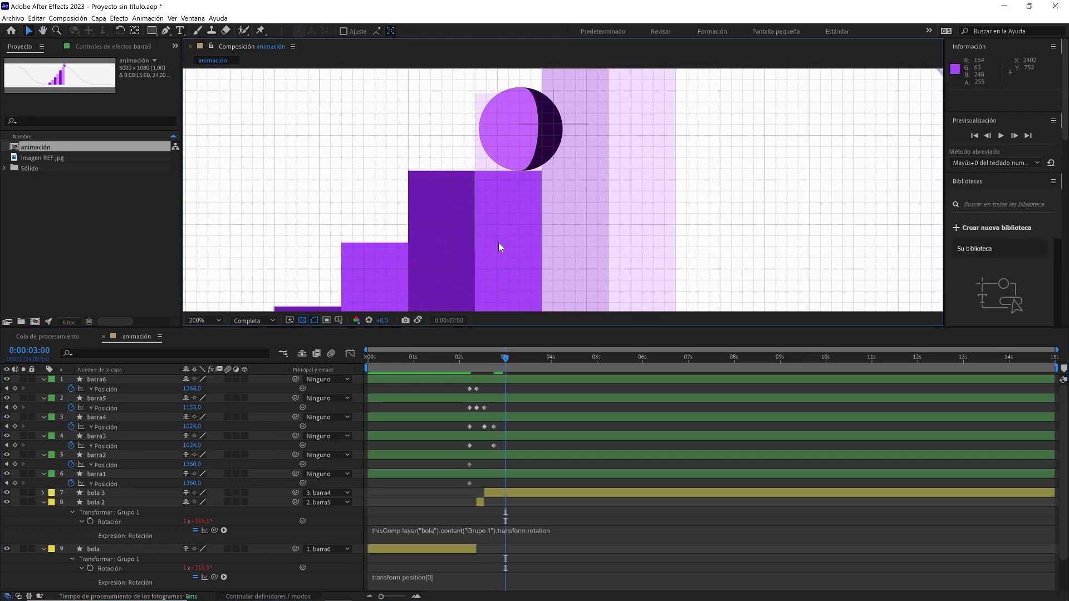
key("Page_Down")
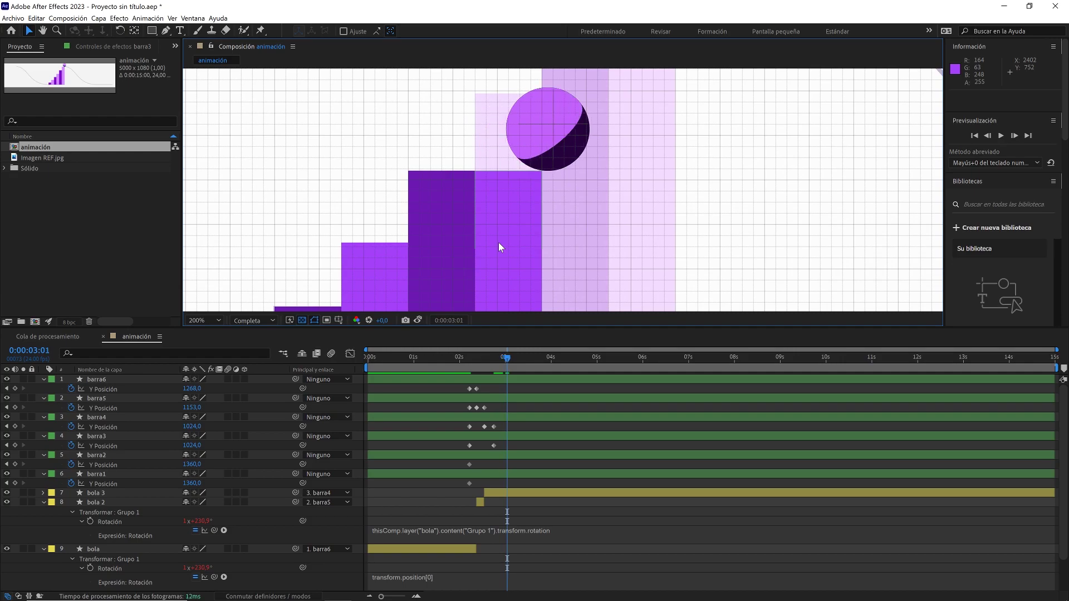
key("Page_Up")
key("Page_Down")
left_click_drag(195, 447, 121, 448)
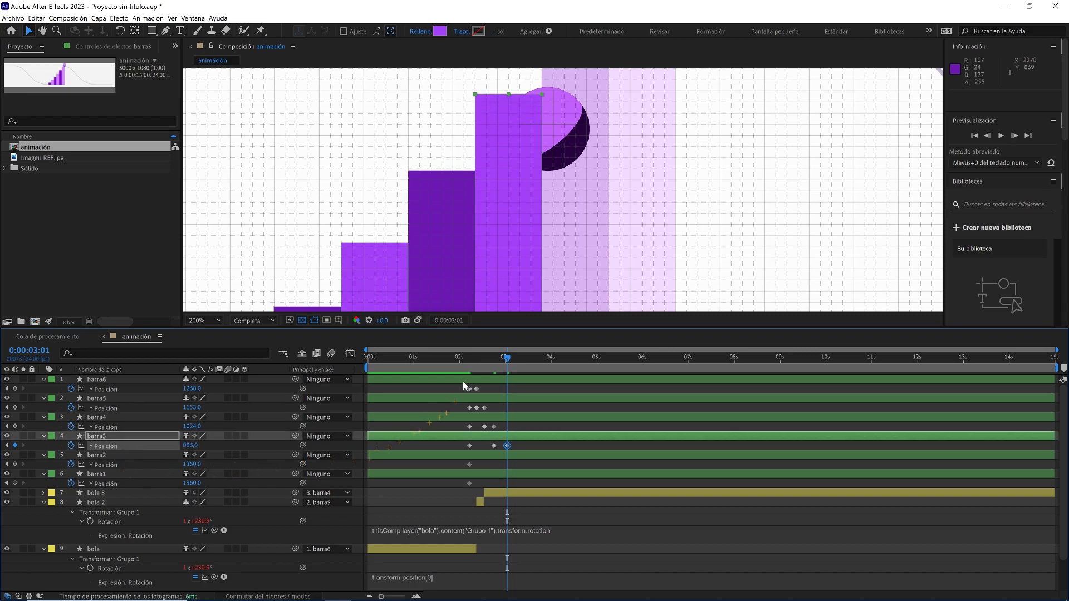
- Split the bola 3 layer at 0:00:02:18 and parent the second part to barra3
left_click(496, 359)
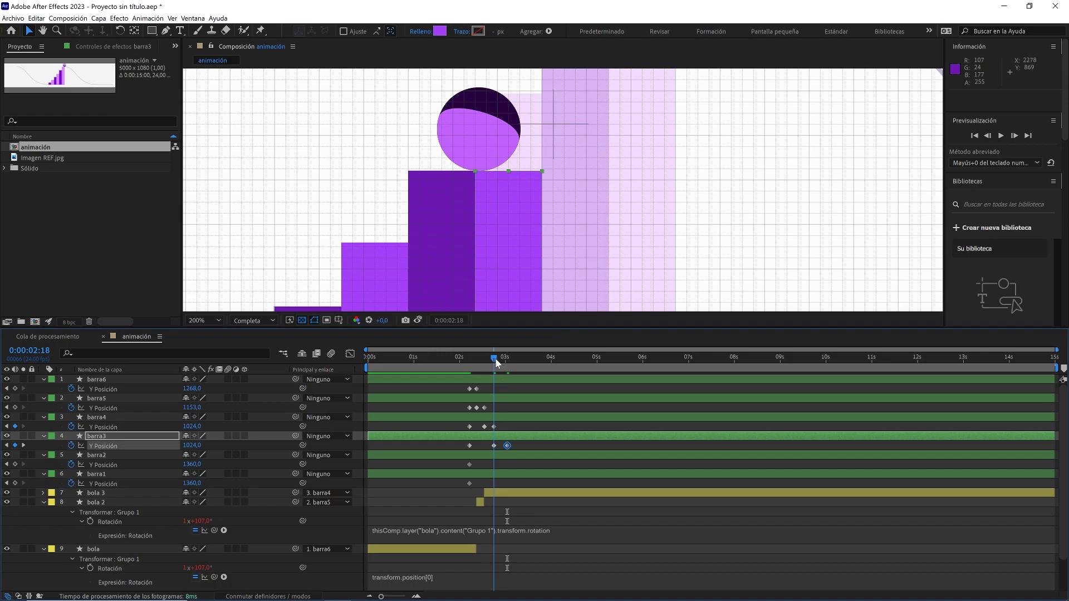
left_click(512, 494)
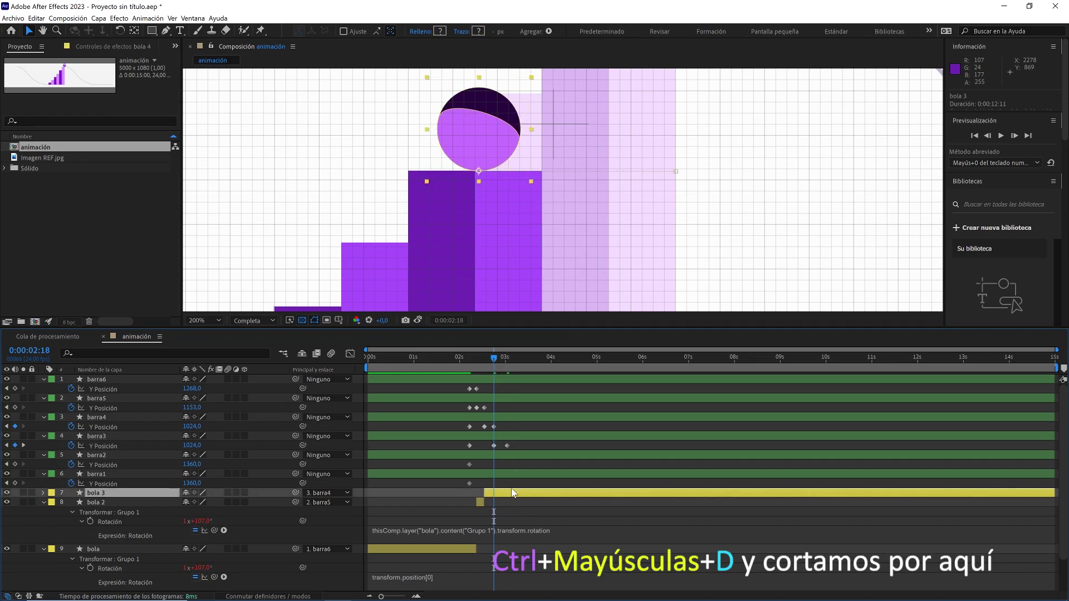
key("ctrl+shift+d")
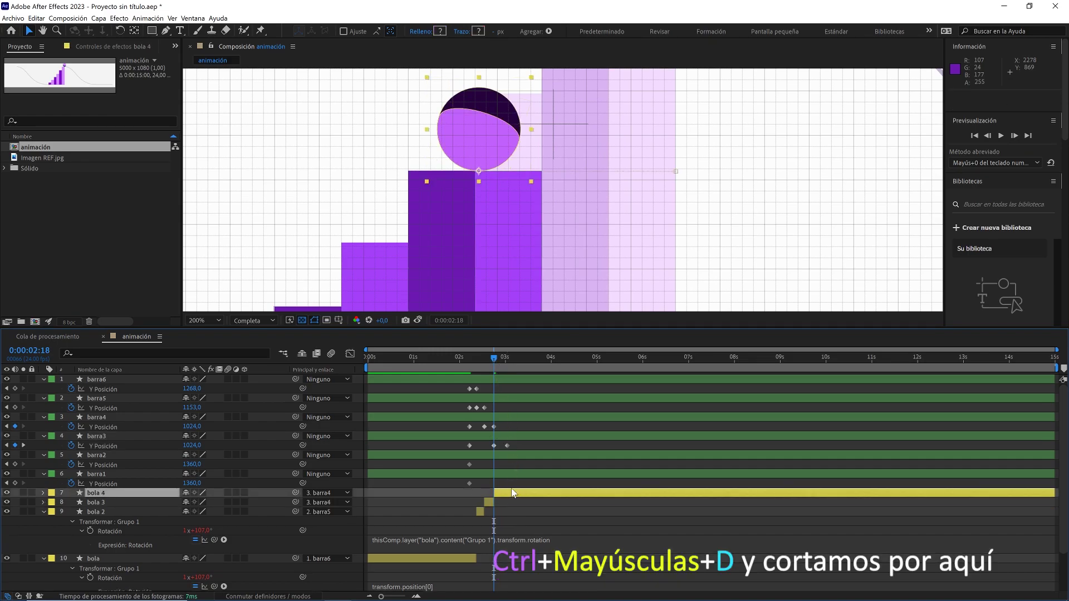
left_click(338, 493)
left_click(343, 388)
- Match barra2's Y Position to barra3's value of 886 at 0:00:03:01
left_click_drag(494, 361, 508, 362)
scroll(562, 226, "down", 1)
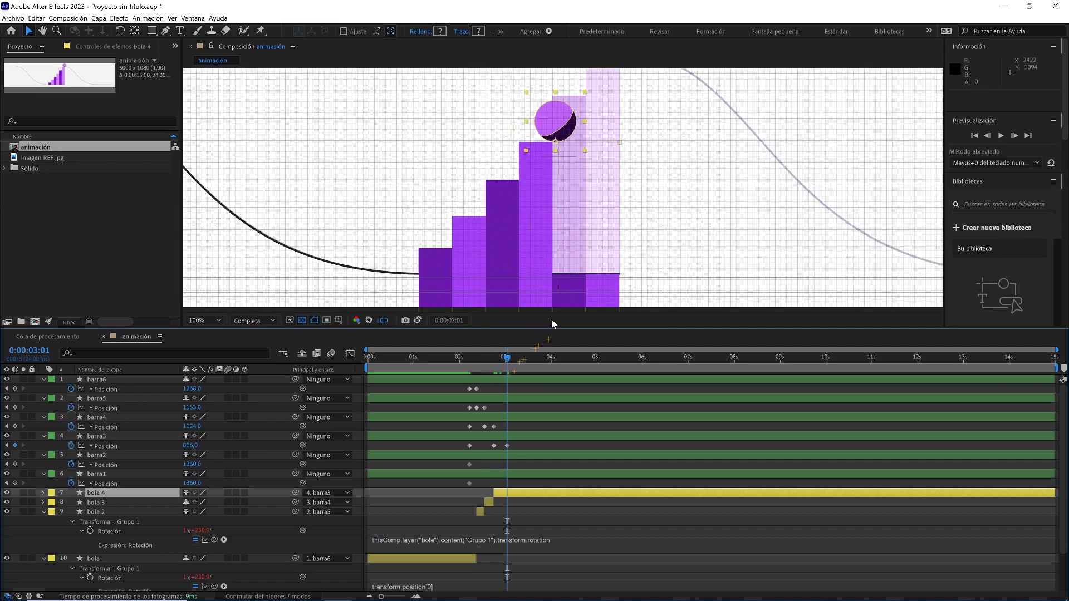
left_click(569, 298)
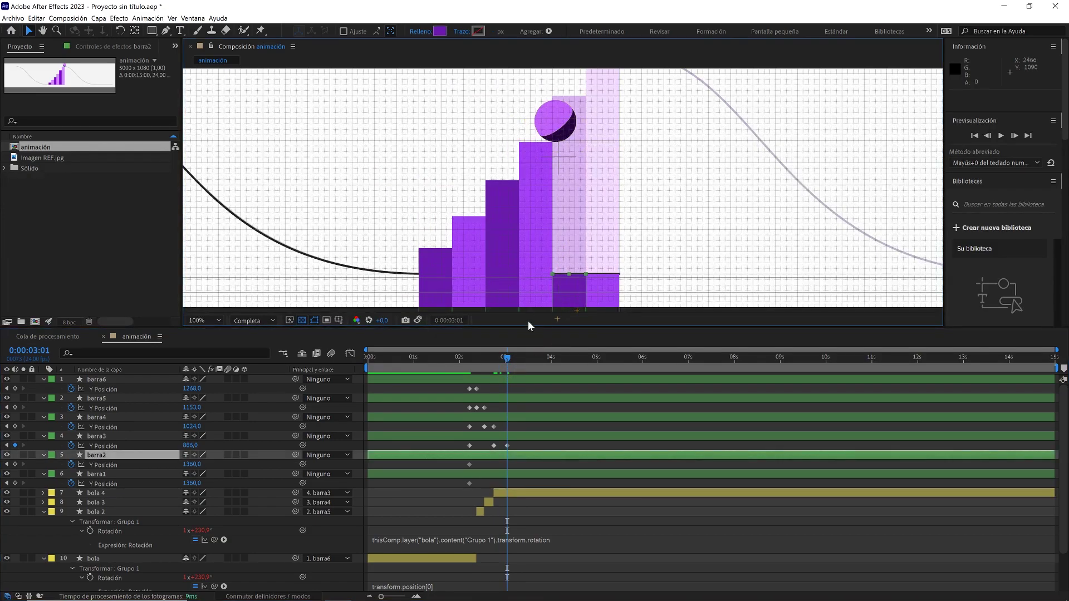
left_click(189, 446)
key("ctrl+c")
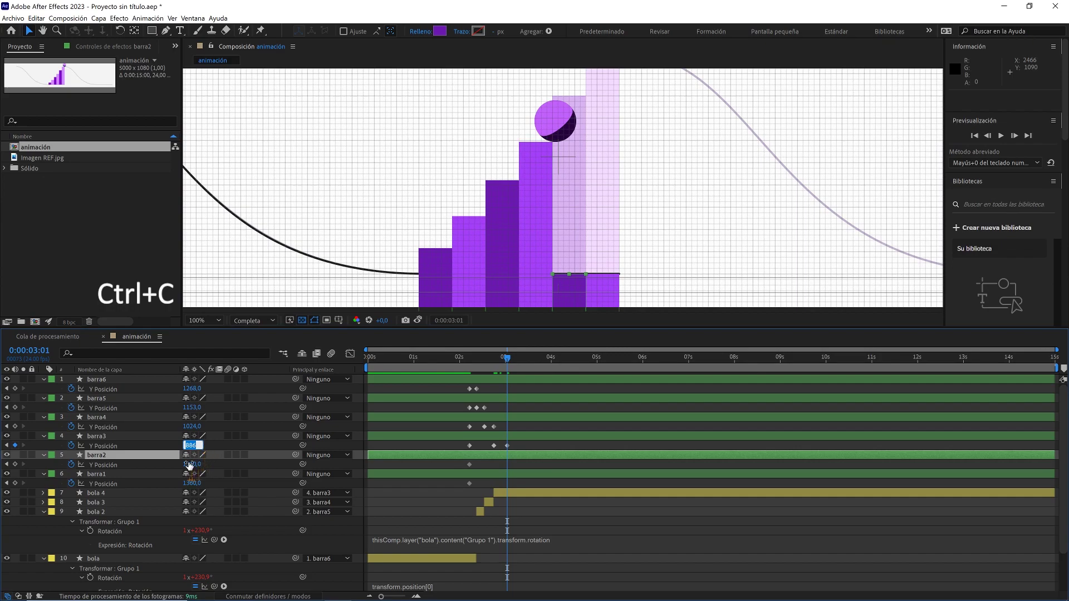
left_click(190, 464)
left_click(193, 464)
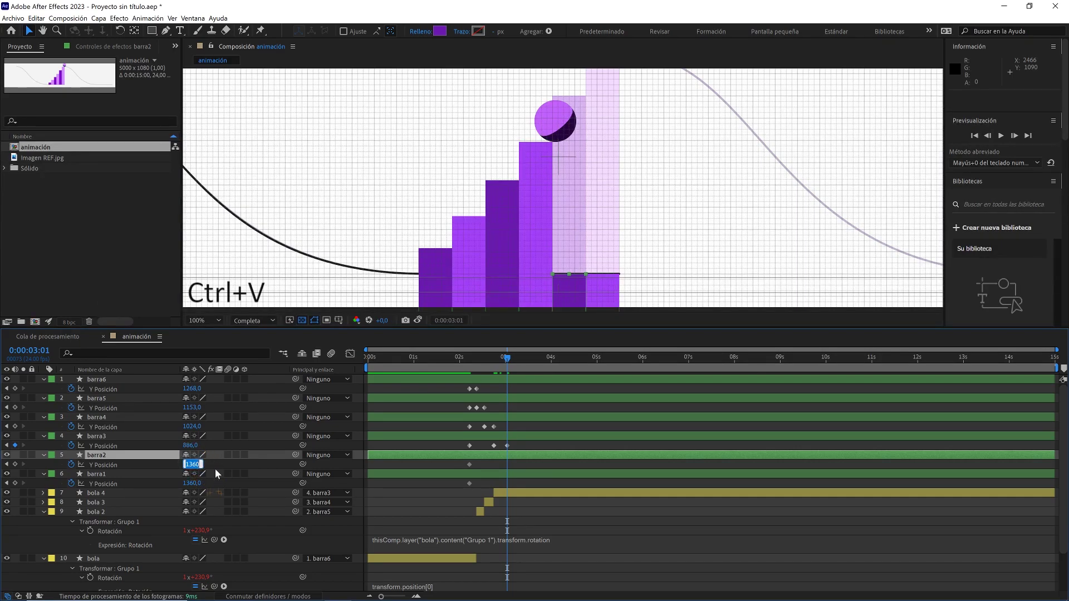
key("ctrl+v")
left_click(228, 464)
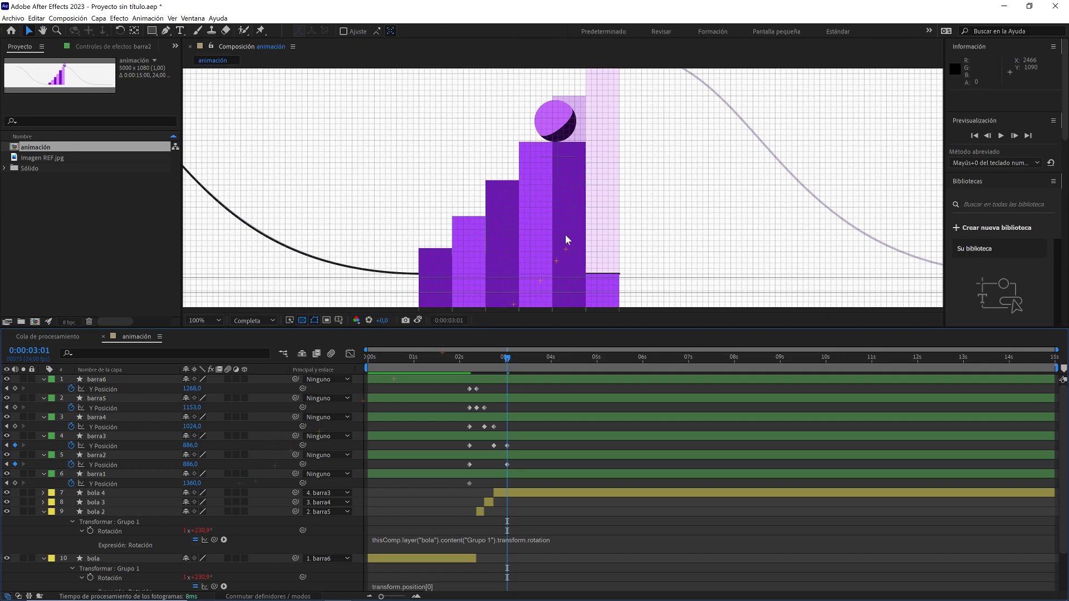
- Raise barra2 to its reference height at 0:00:03:10, when the ball reaches its far edge, by setting its Y Position to 720
scroll(566, 231, "up", 1)
left_click_drag(570, 178, 546, 251)
key("Page_Down")
key("Page_Down")
key("Page_Down")
key("Page_Down")
key("Page_Down")
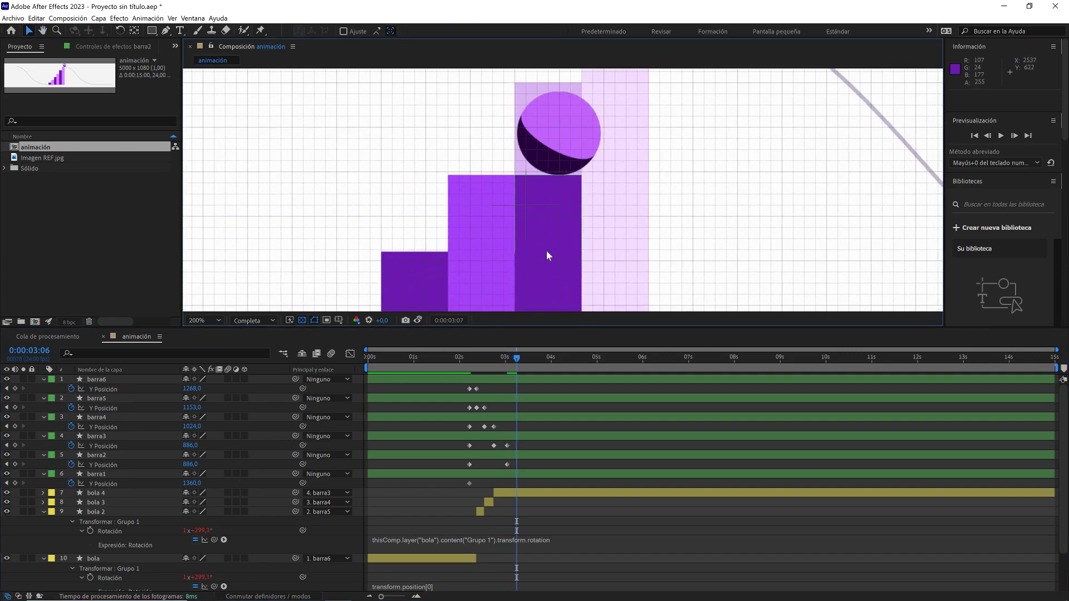
key("Page_Down")
key("Page_Down")
key("Page_Down")
key("Page_Down")
key("Page_Down")
key("Page_Up")
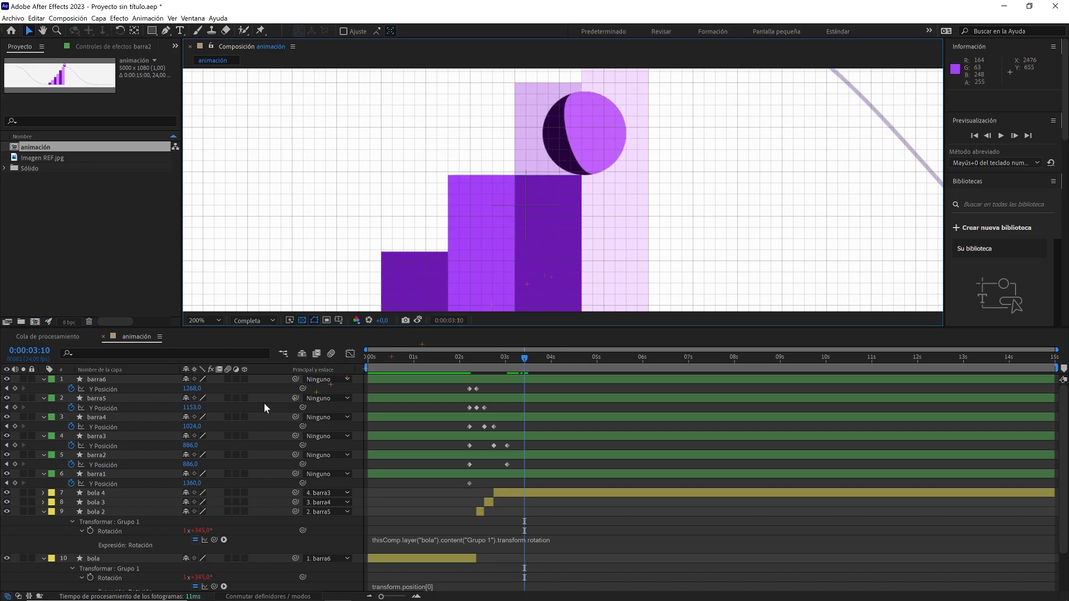
mouse_move(190, 466)
left_mouse_down()
mouse_move(178, 470)
mouse_move(191, 467)
left_mouse_up()
left_click(702, 233)
scroll(654, 213, "down", 1)
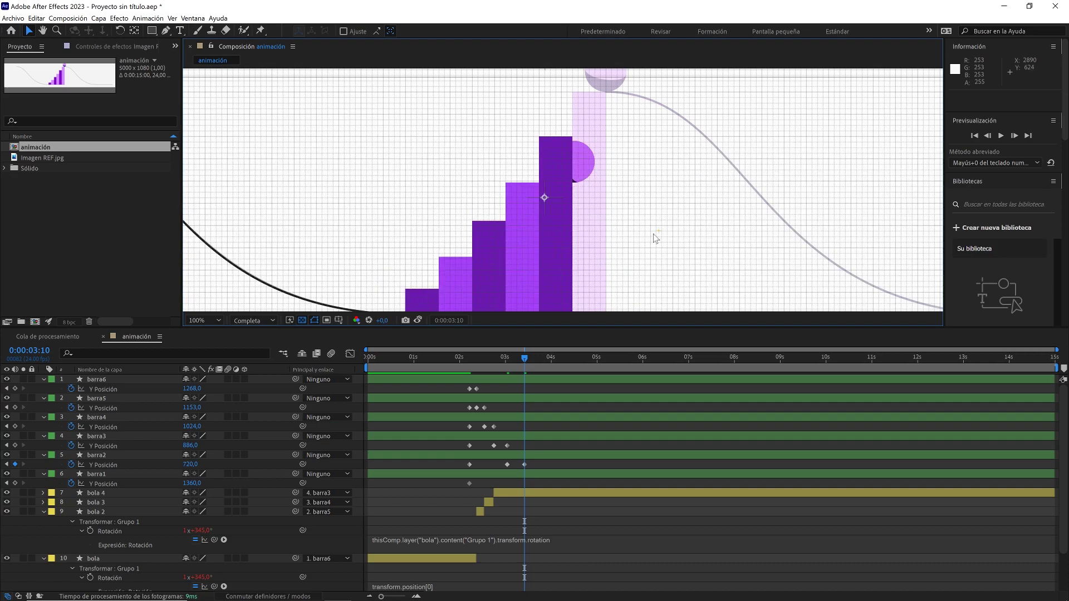
- Split the bola 4 layer at 0:00:03:01 and parent the second part to barra2
left_click_drag(523, 361, 511, 365)
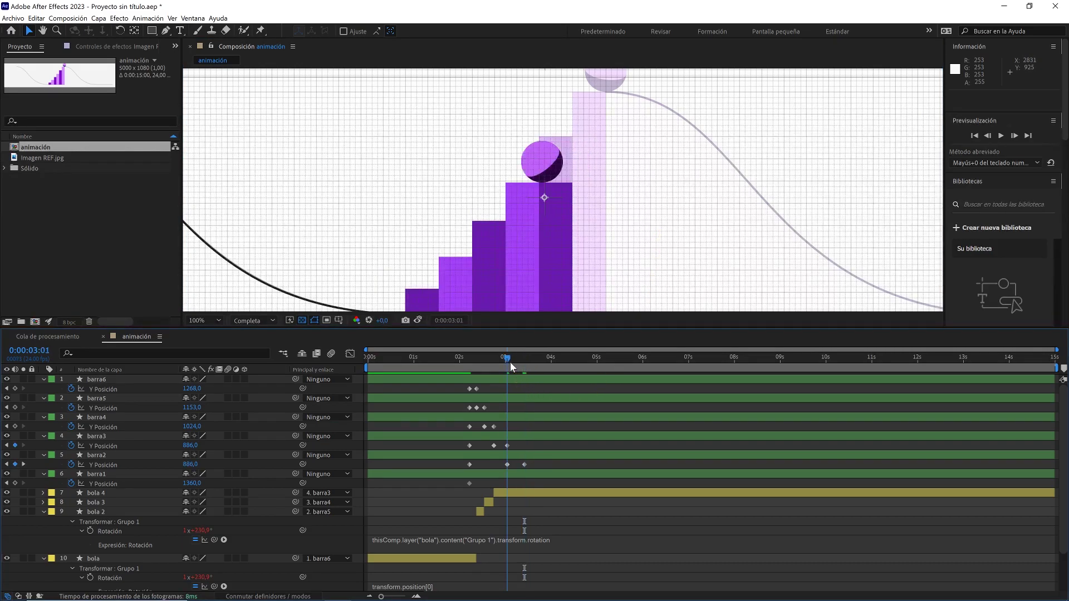
left_click(525, 489)
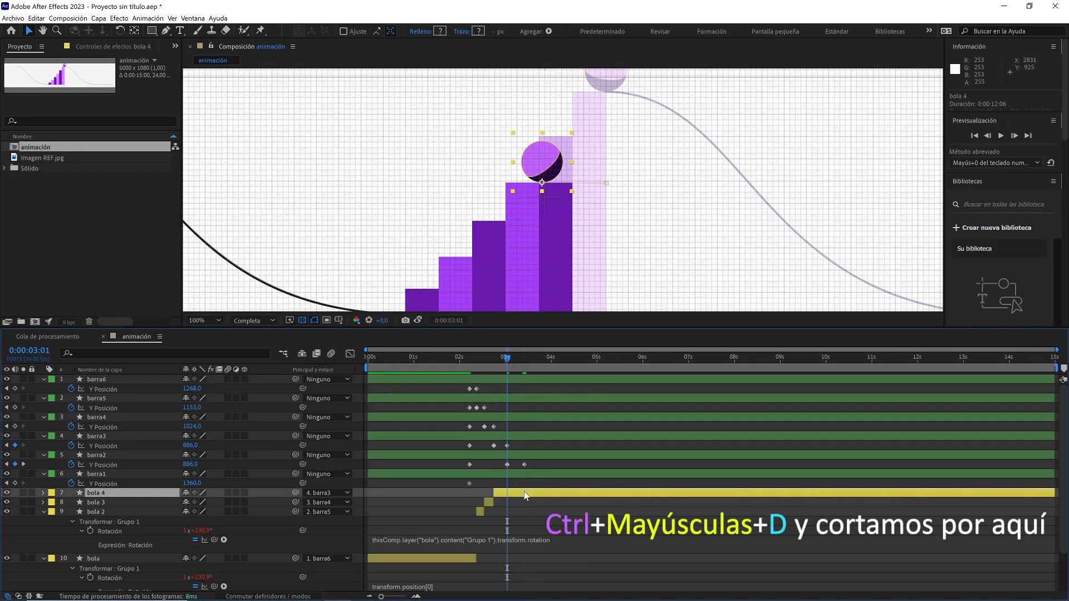
key("ctrl+shift+d")
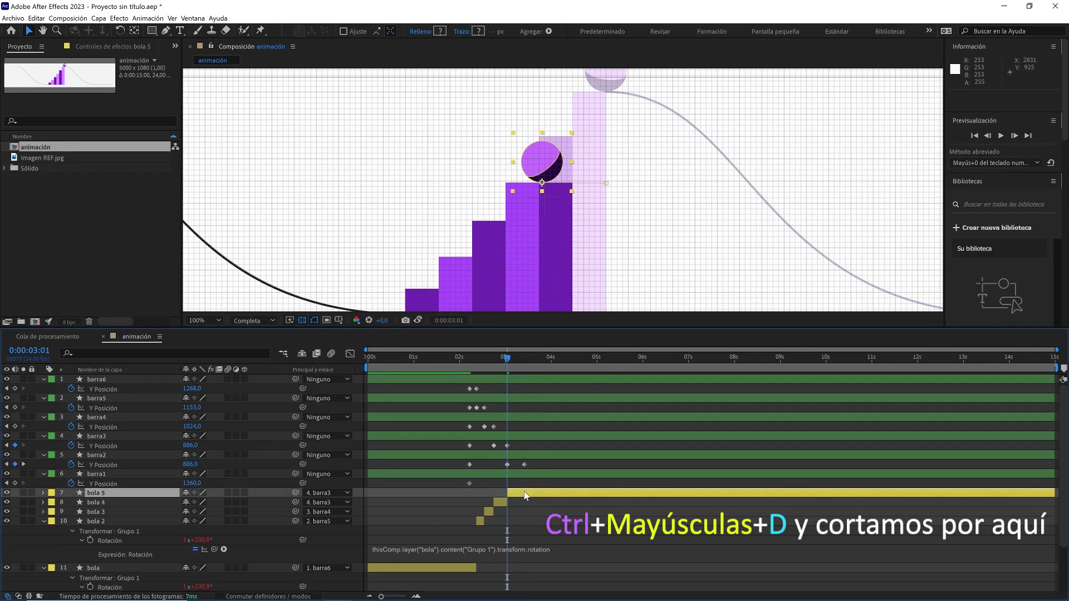
left_click(334, 492)
left_click(343, 390)
- Match barra1's Y Position to barra2's value of 720 at 0:00:03:10
left_click_drag(509, 359, 524, 356)
key("space")
left_click_drag(538, 213, 527, 180)
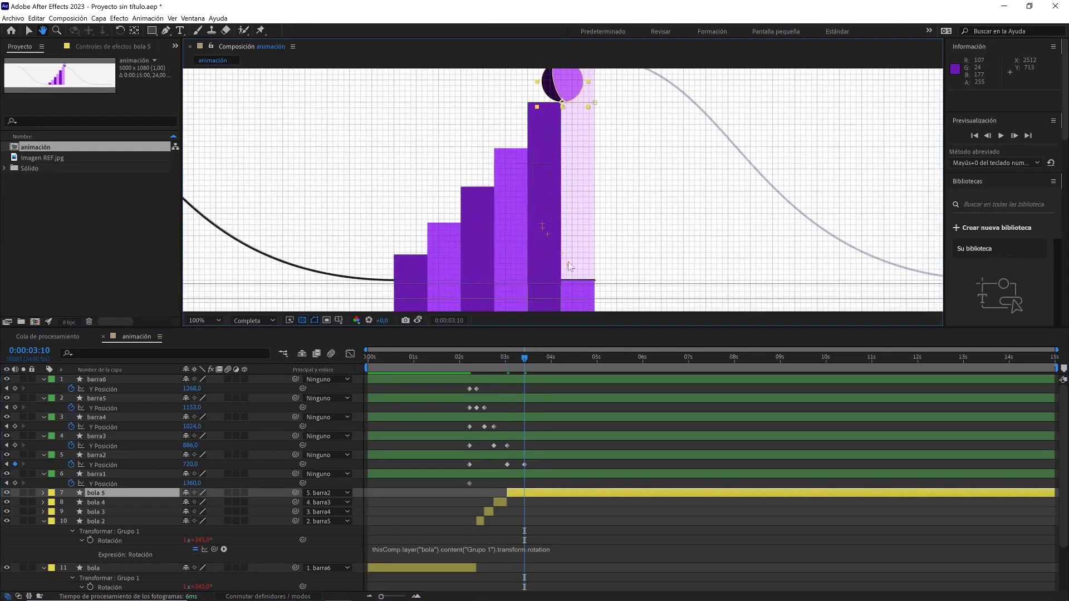
left_click(581, 299)
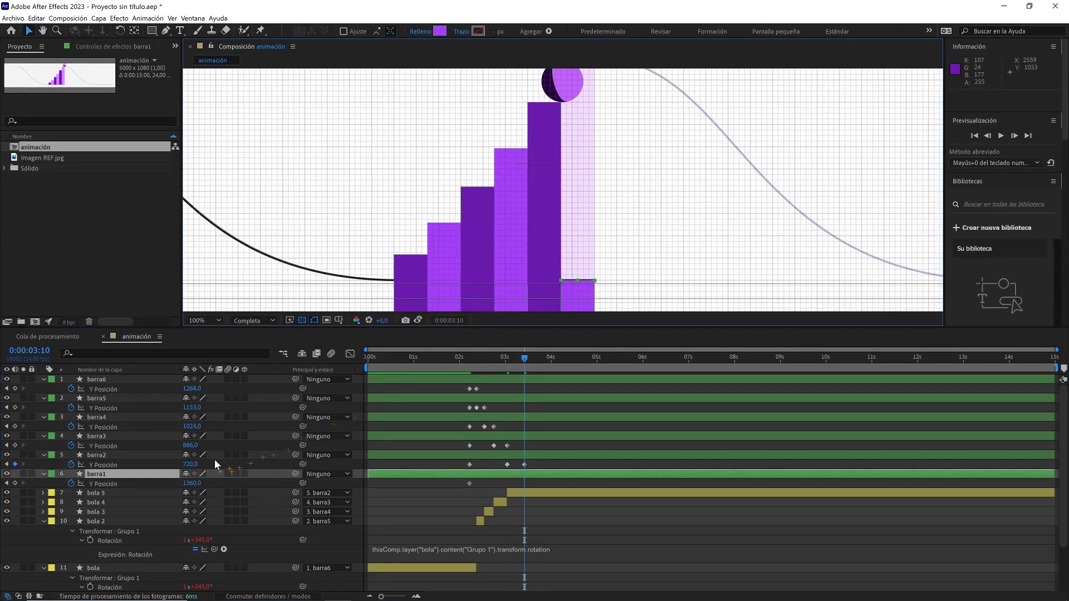
left_click(191, 464)
key("ctrl+c")
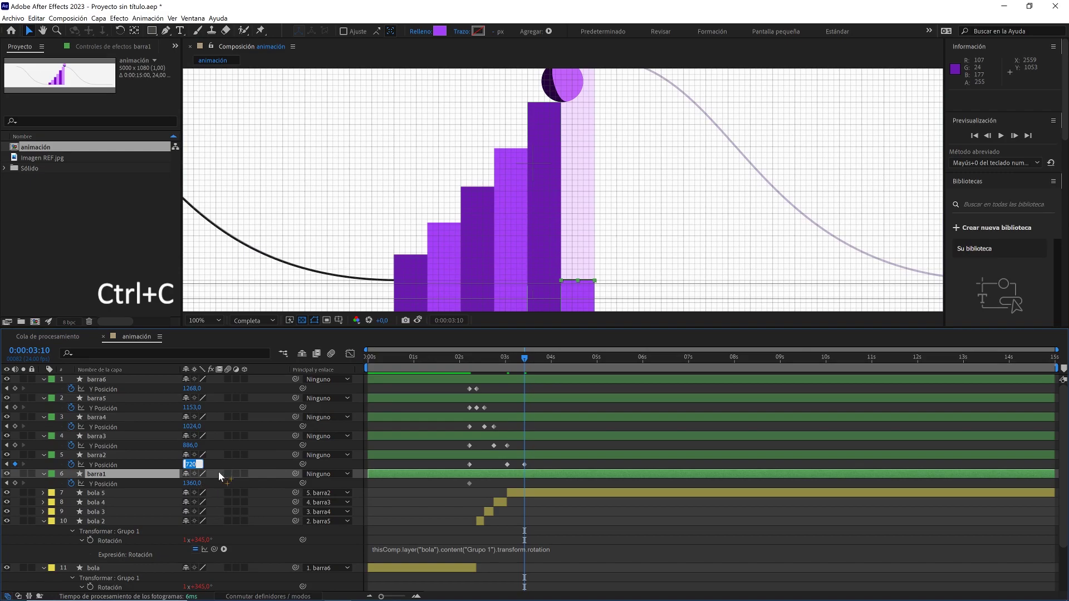
left_click(195, 484)
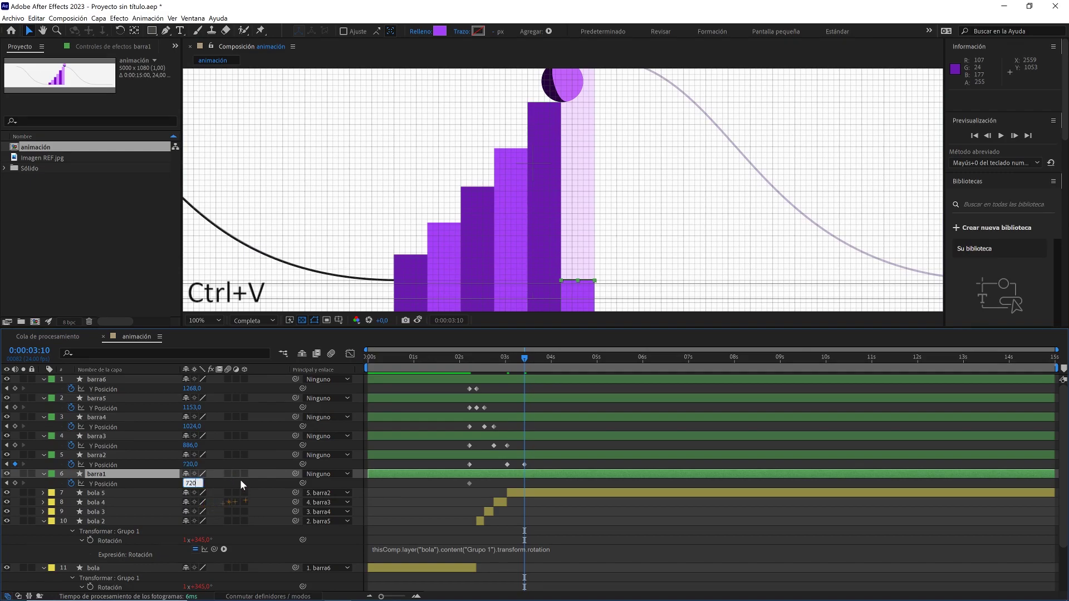
left_click(240, 480)
left_click_drag(561, 192, 545, 221)
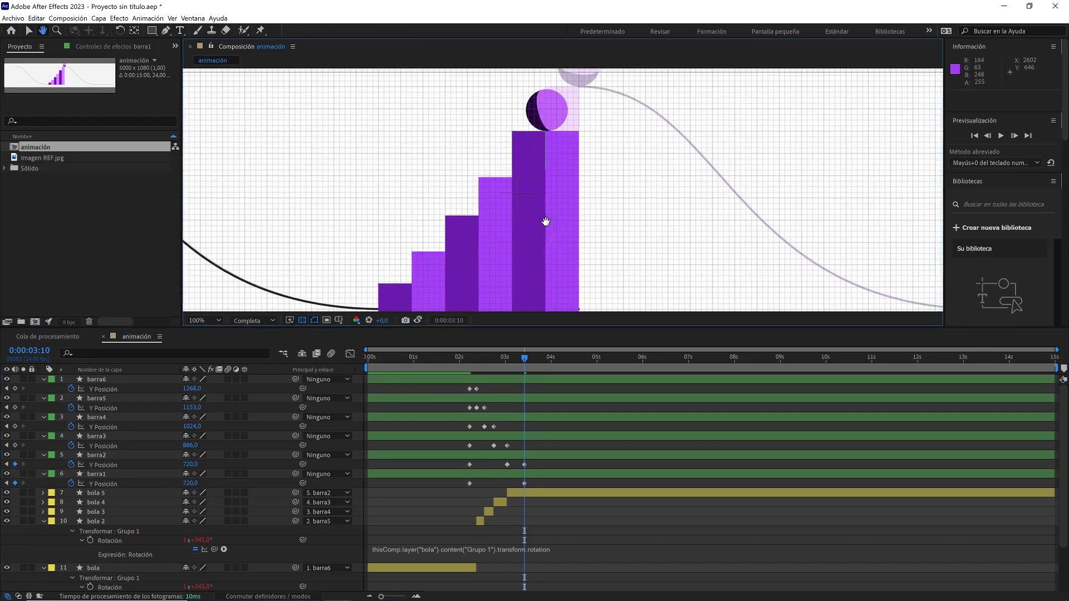
- Show the bola 5 layer's Position keyframes and move the current time to its last one at 0:00:04:00
left_click(551, 494)
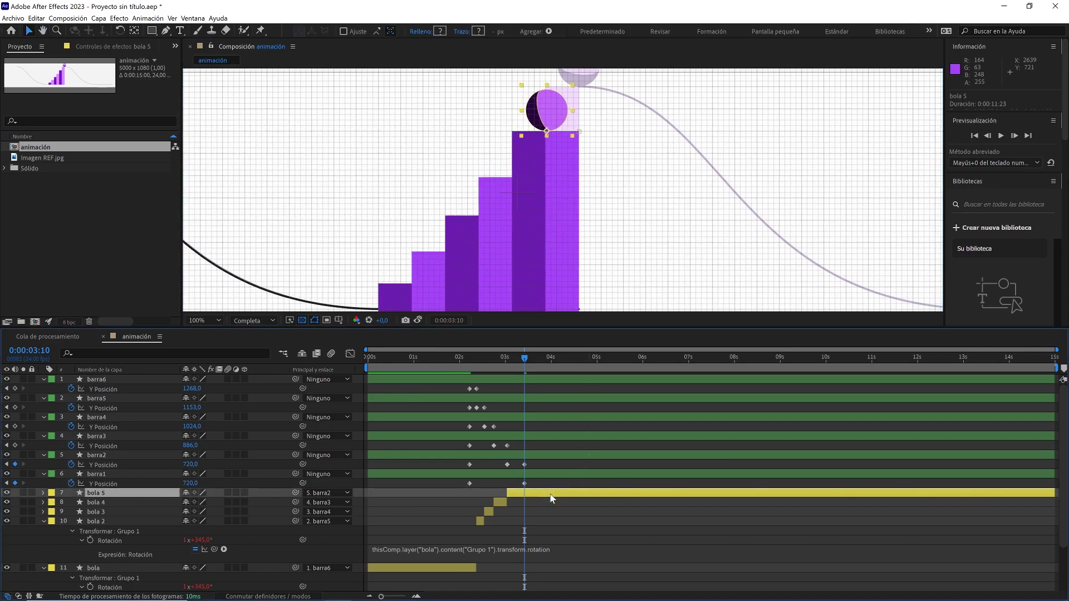
key("p")
left_click(551, 359)
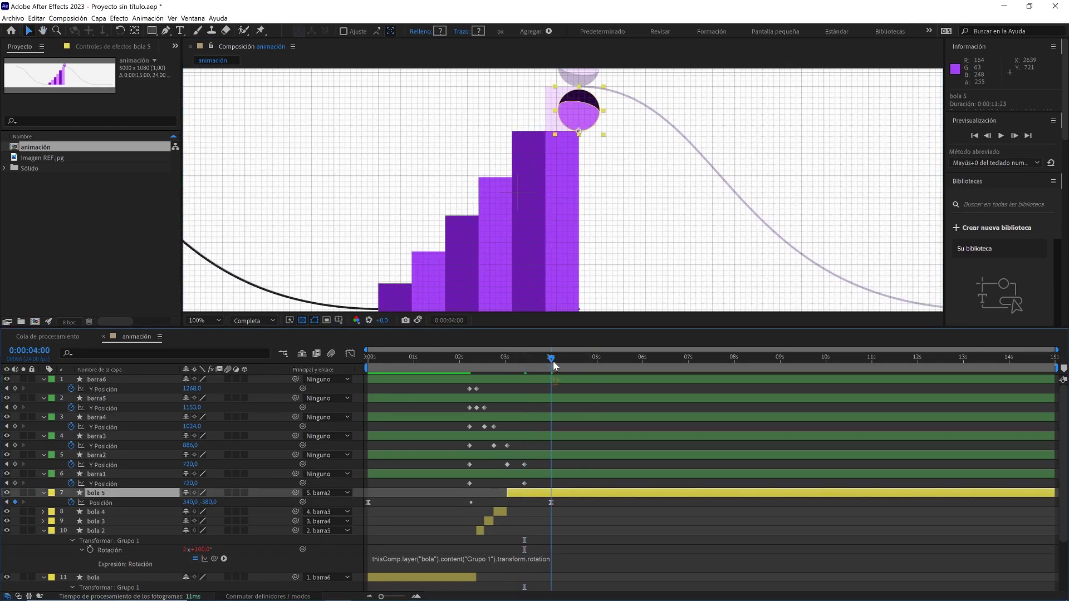
- Raise barra1 to its reference height at 0:00:04:00 by setting its Y Position to 560
scroll(610, 241, "up", 1)
key("space")
left_click_drag(578, 175, 566, 272)
left_click_drag(551, 189, 548, 243)
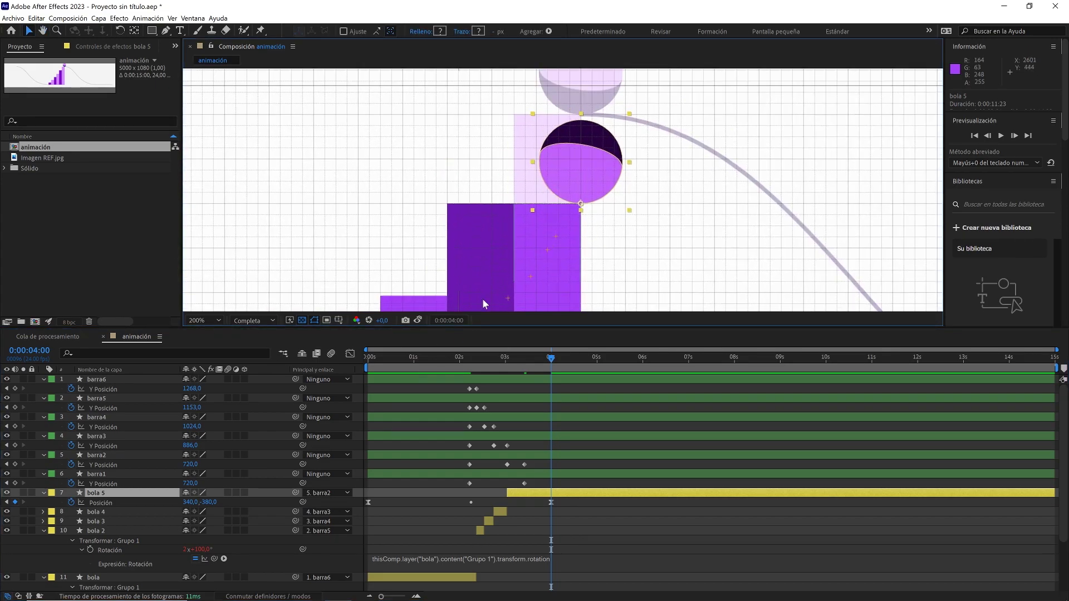
left_click(168, 475)
left_click_drag(190, 483, 111, 492)
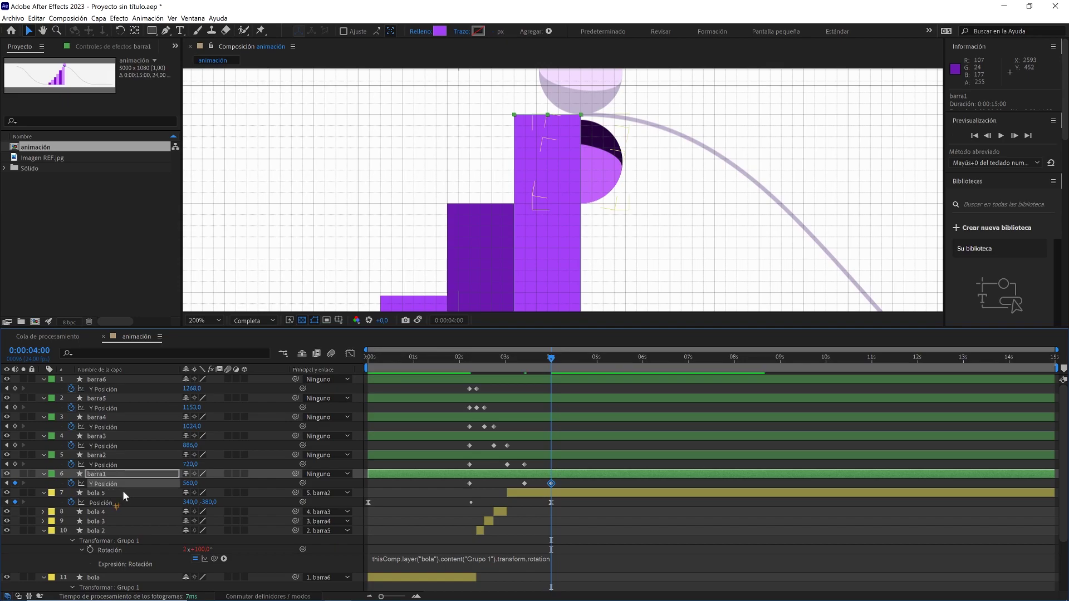
left_click(190, 483)
left_click(225, 486)
- Split the bola 5 layer at 0:00:03:10, where barra1 starts its last rise
left_click_drag(540, 361, 527, 362)
left_click(534, 494)
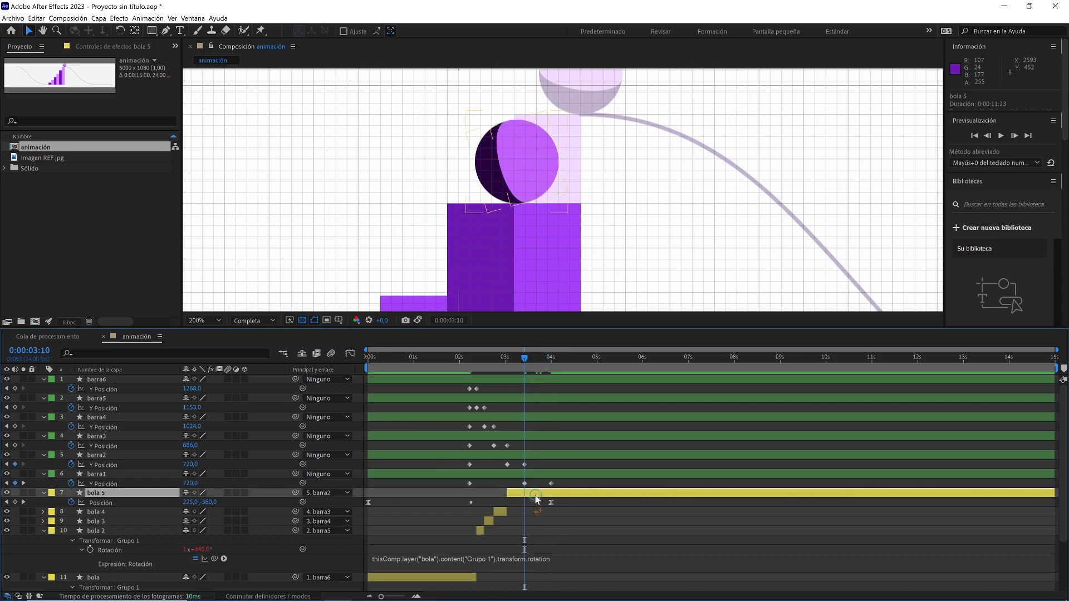
key("ctrl+shift+d")
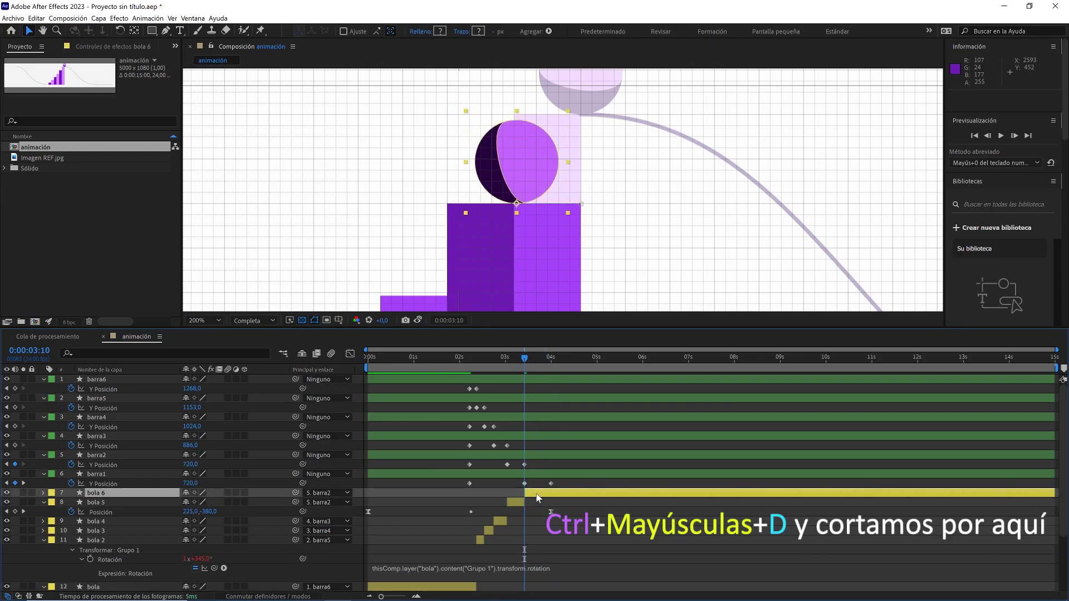
- Parent the bola 6 layer to barra1 and play the animation from the start
left_click(334, 492)
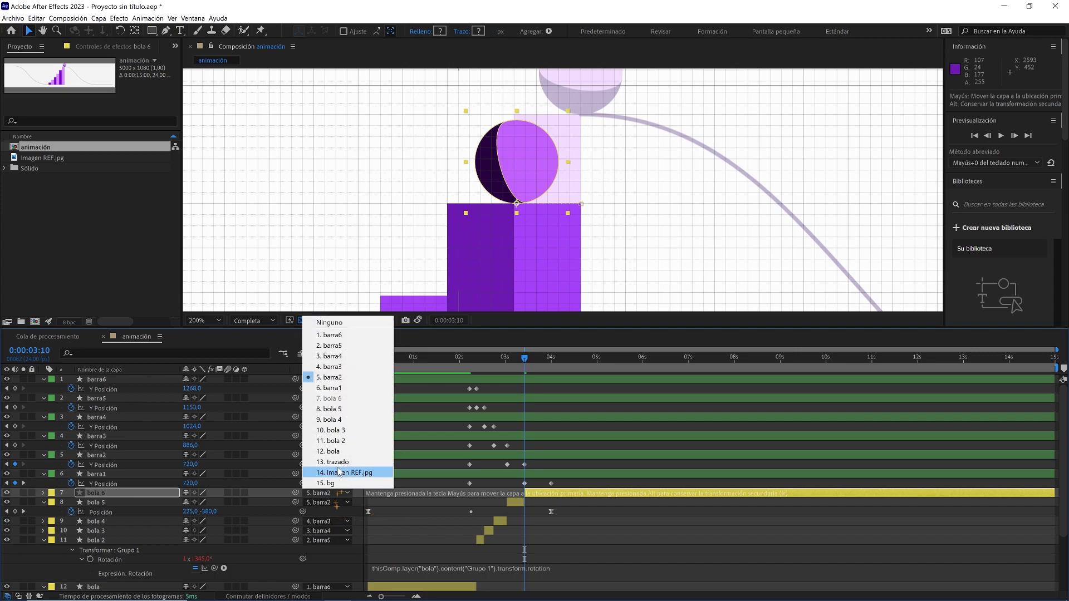
left_click(356, 389)
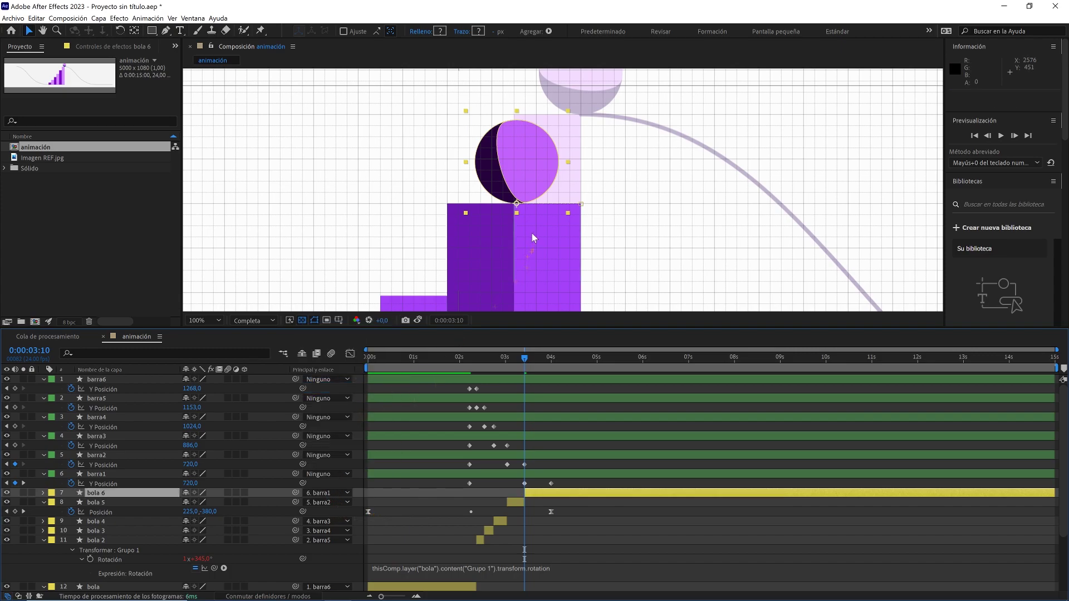
scroll(532, 233, "down", 4)
left_click_drag(532, 234, 557, 195)
left_click_drag(524, 358, 361, 382)
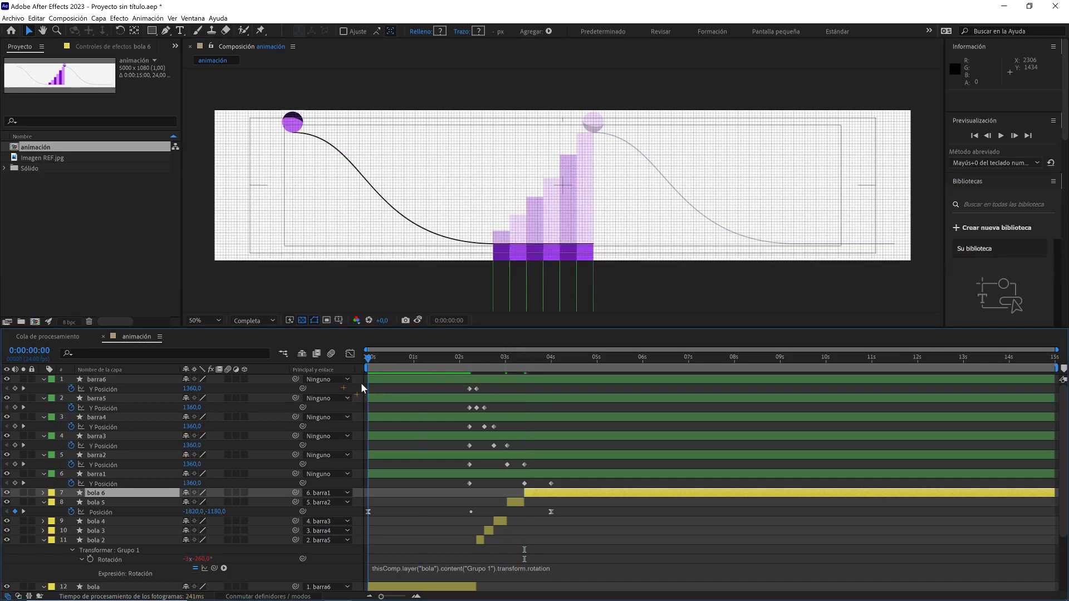
left_click(585, 505)
key("space")
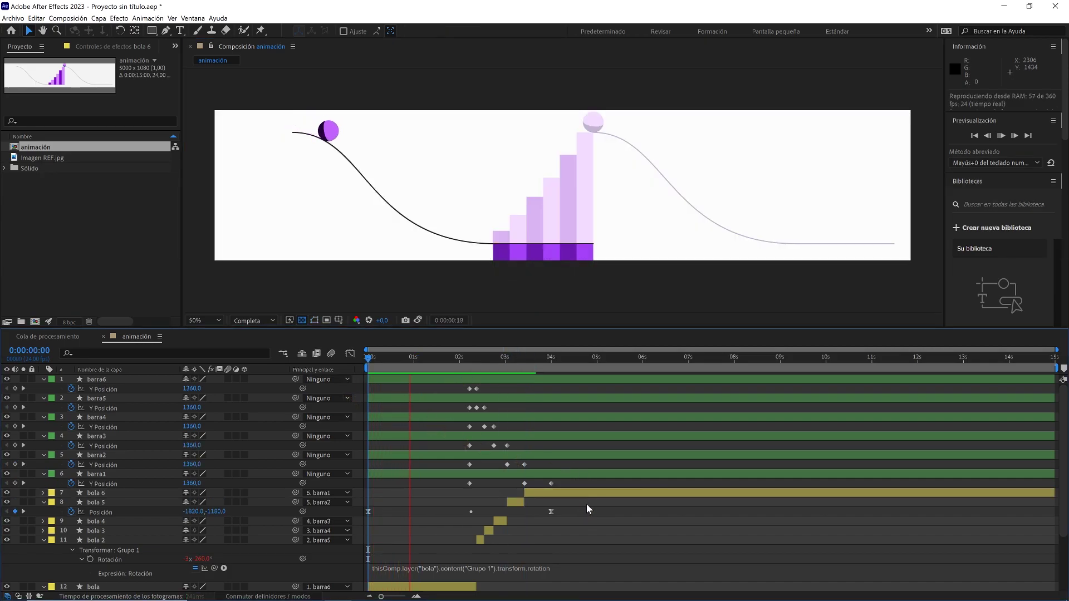
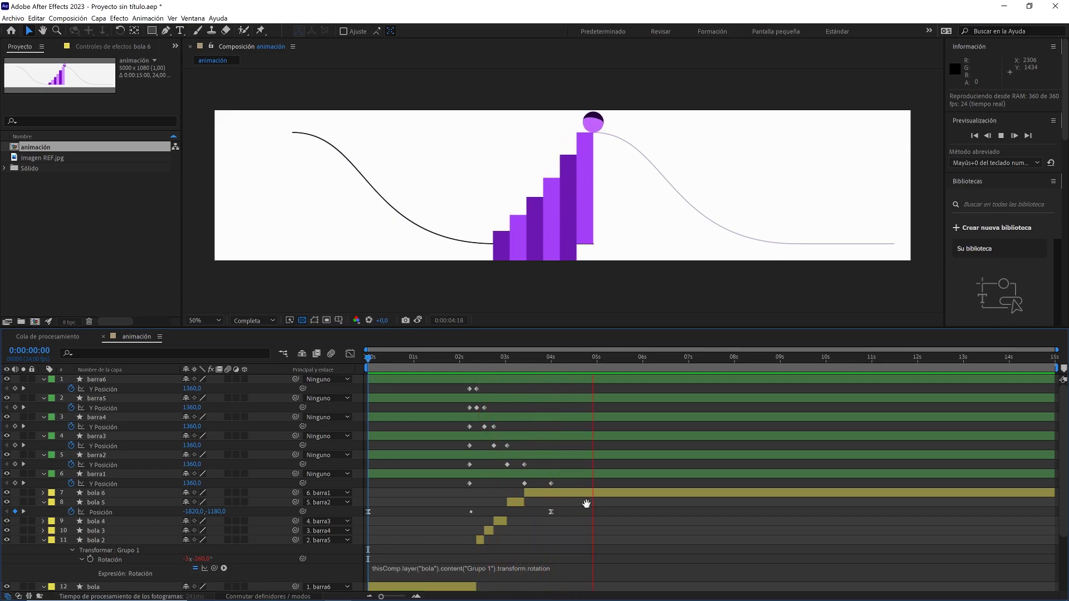
key("space")
- Stagger the first Y Position keyframes by placing barra5's at 2:06, barra4's at 2:08 and barra3's at 2:10
left_click_drag(523, 361, 496, 362)
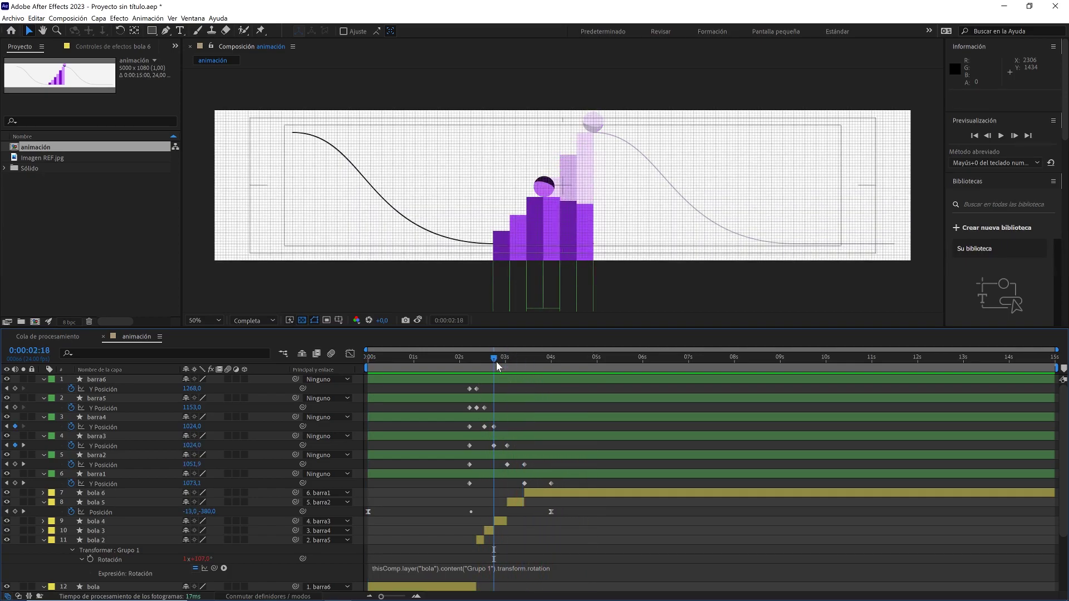
left_click_drag(388, 595, 401, 597)
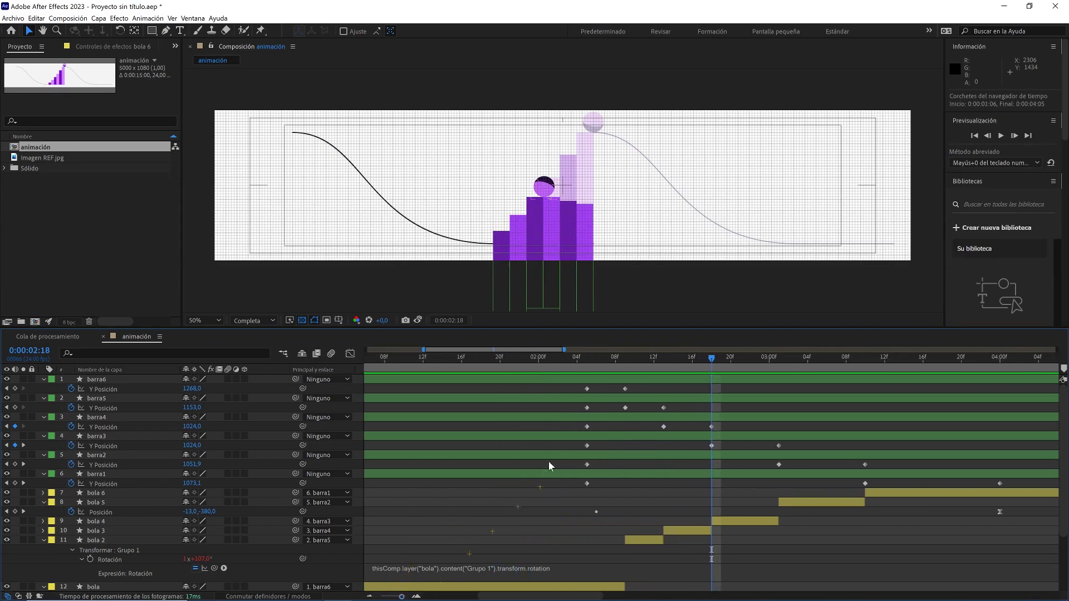
left_click(614, 362)
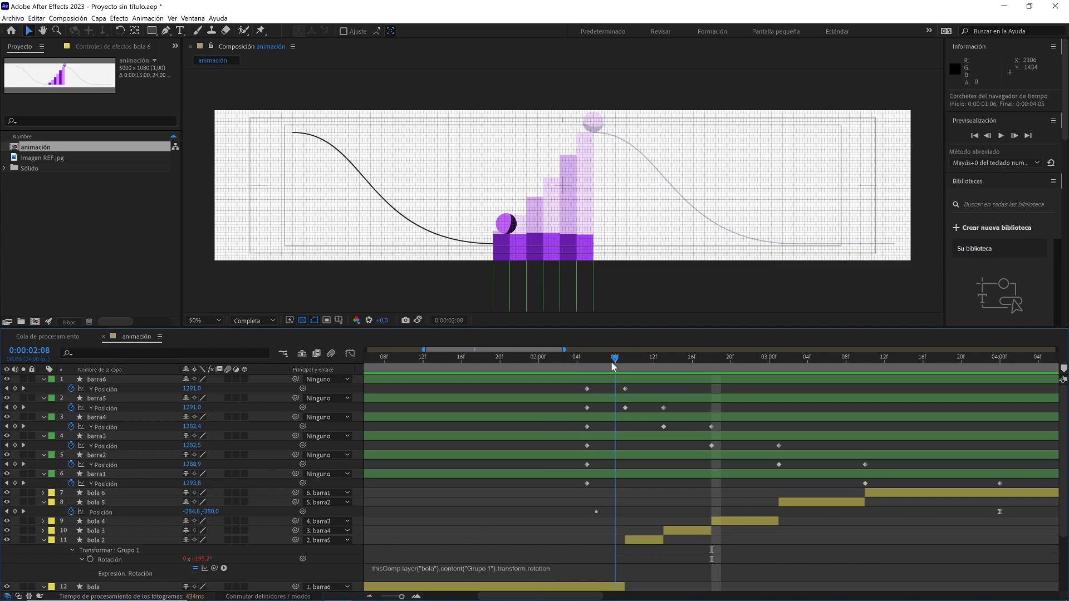
left_click(622, 366)
left_click_drag(588, 408, 606, 428)
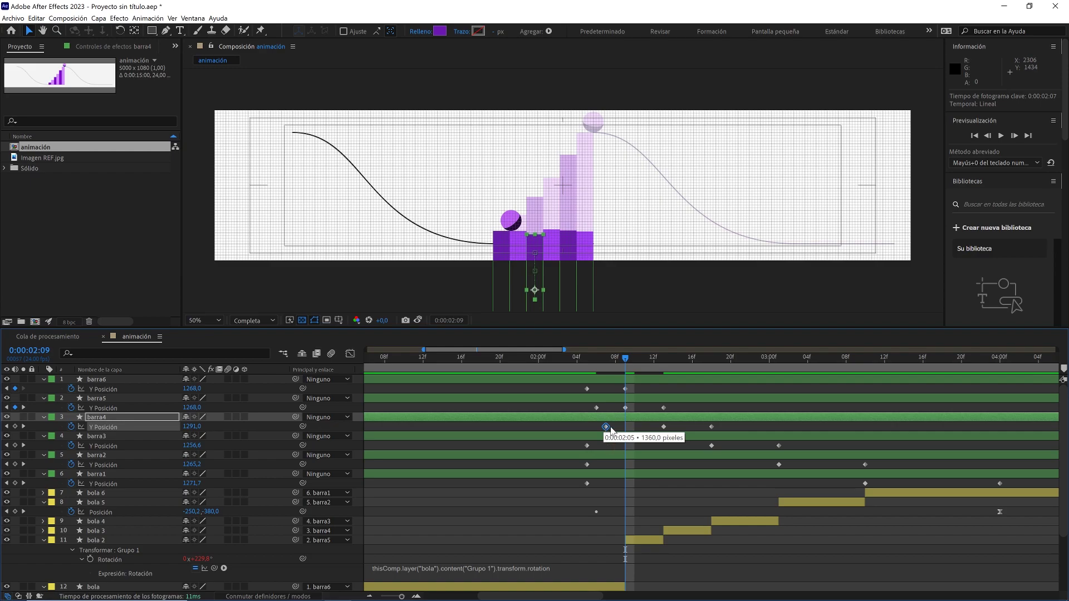
left_click_drag(612, 427, 635, 447)
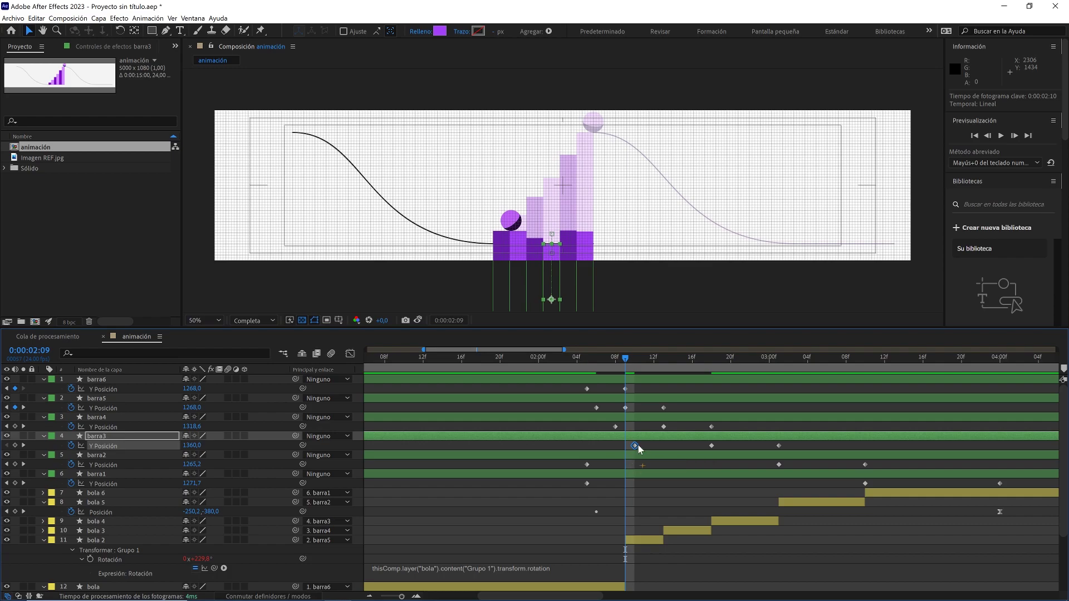
- Delay the first Y Position keyframe of barra2 to 2:13 and that of barra1 to 2:16
left_click_drag(629, 364, 665, 366)
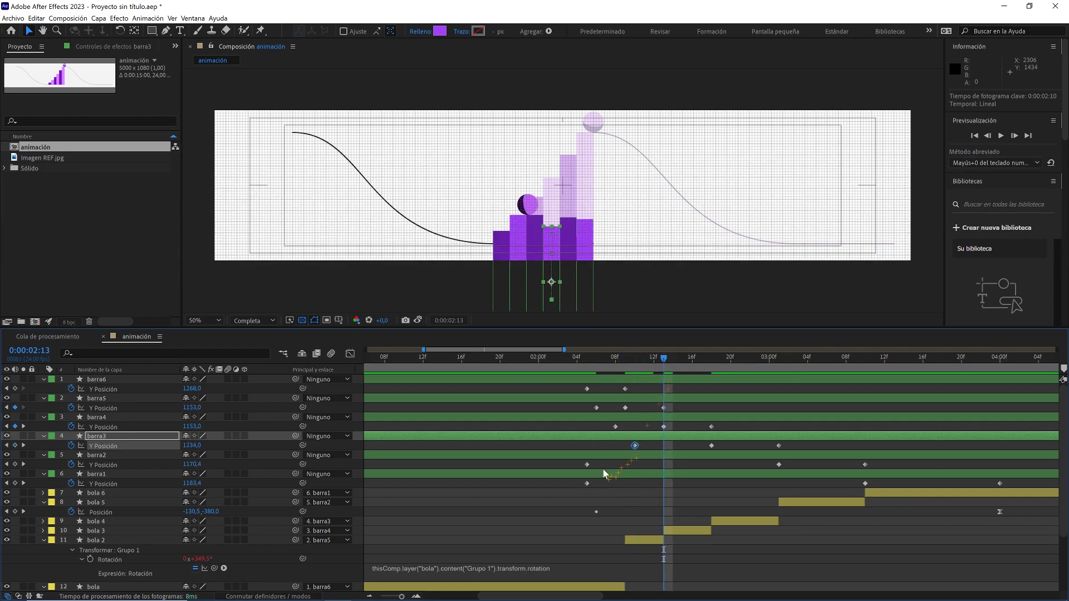
left_click_drag(588, 464, 664, 465)
left_click_drag(588, 484, 699, 486)
- Play the animation, including a run from 2:00, to check the staggered rise of the bars
key("space")
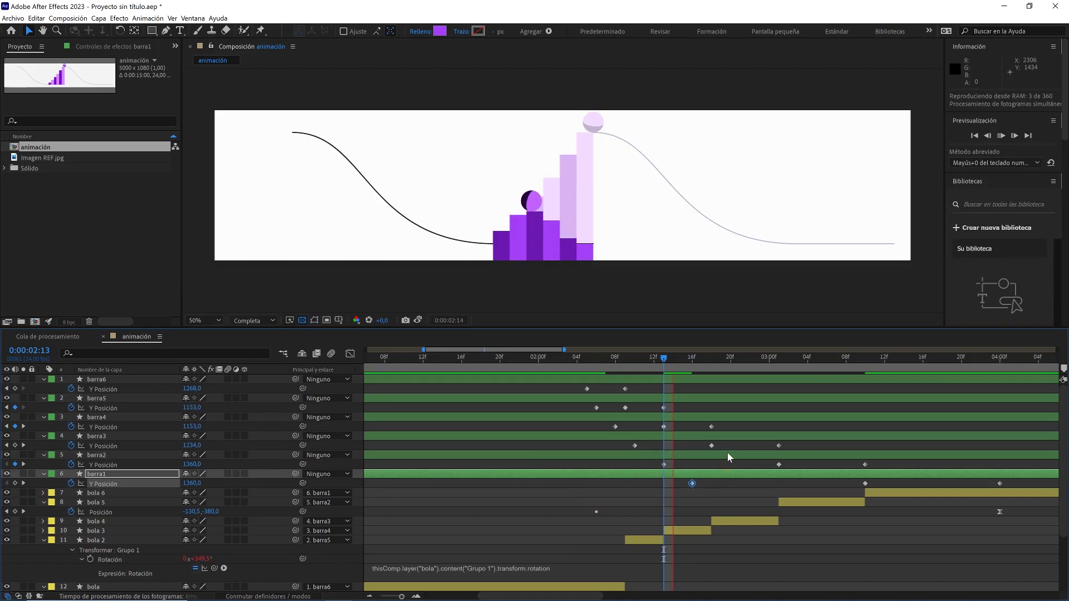
key("space")
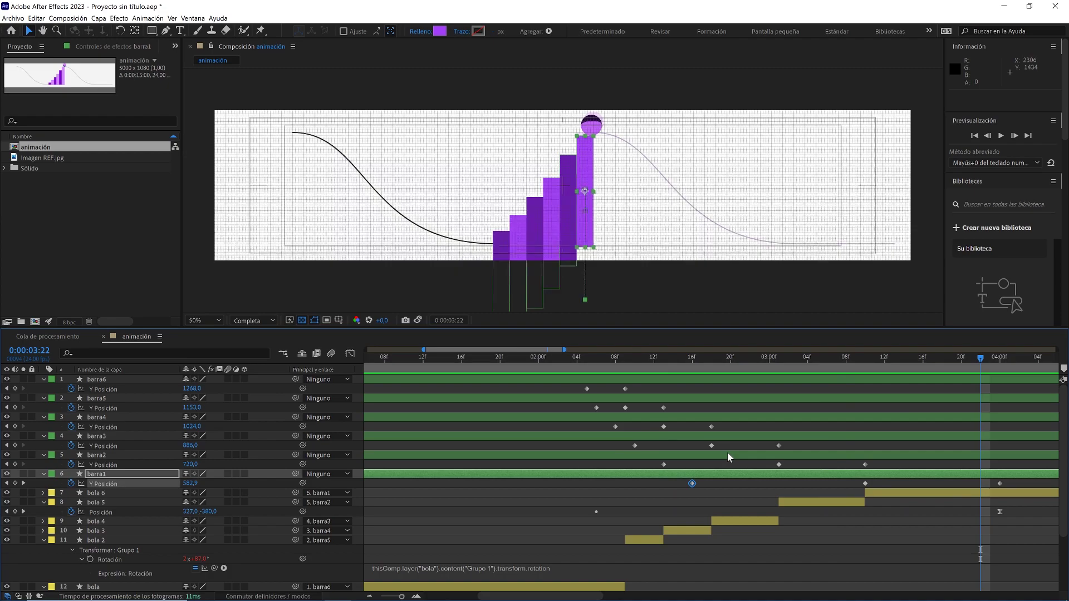
left_click_drag(402, 597, 394, 596)
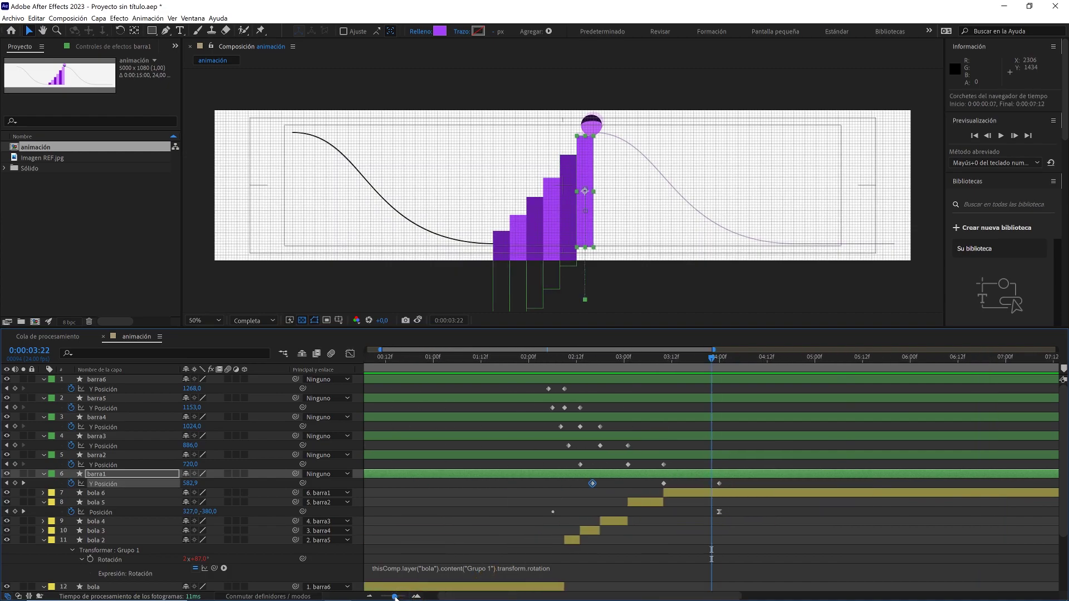
left_click(529, 360)
key("space")
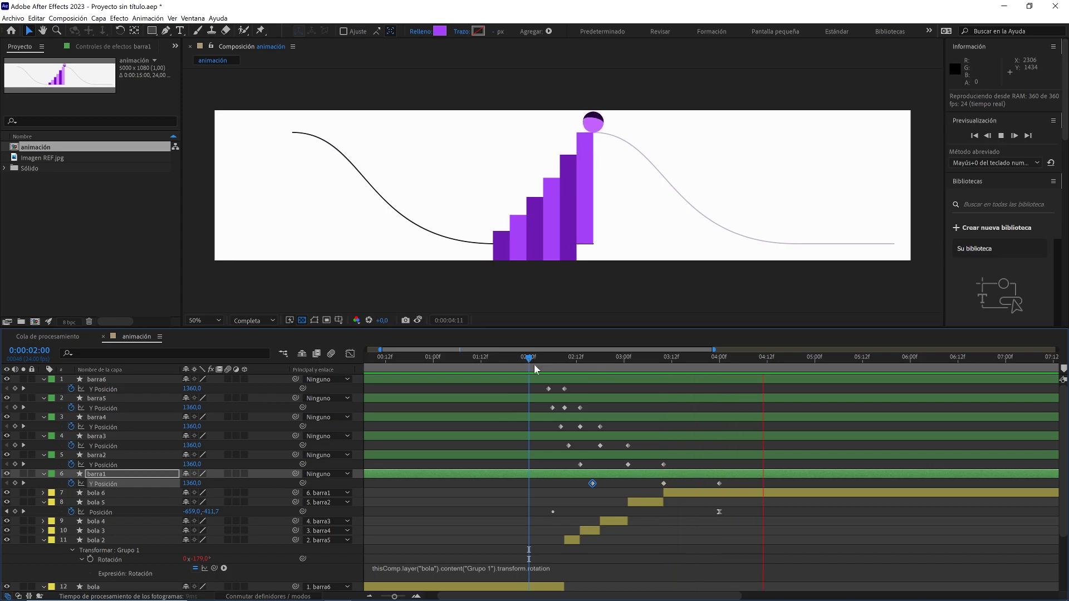
key("space")
- Apply Easy Ease to all six bars' Y Position keyframes and show barra1's curve as a value graph in the Graph Editor
left_click_drag(736, 484, 523, 387)
key("F9")
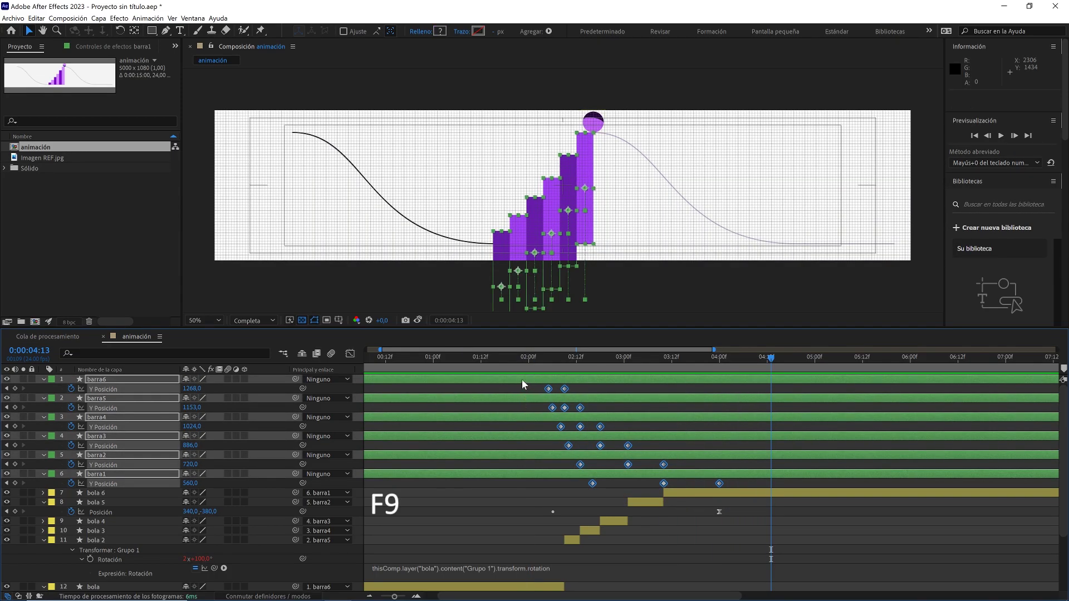
left_click_drag(741, 482, 548, 505)
left_click(350, 354)
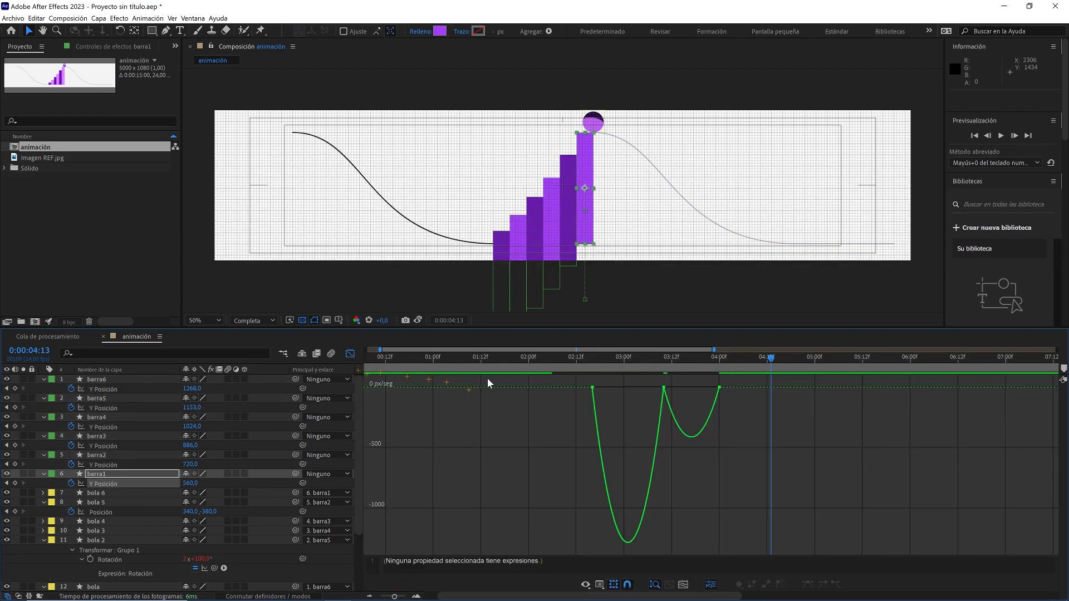
left_click(652, 360)
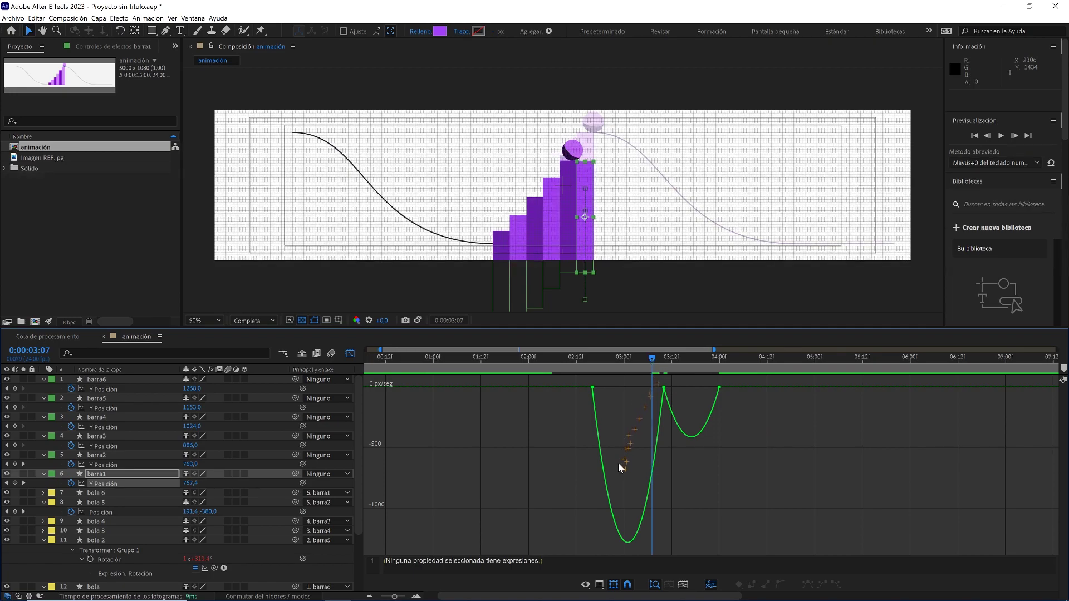
left_click(600, 585)
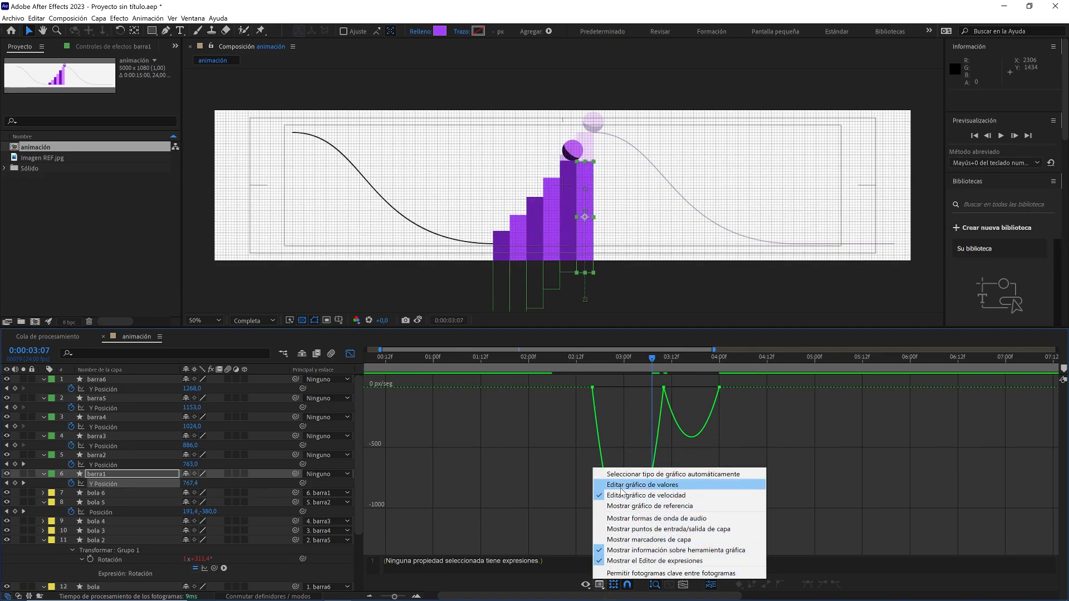
left_click(621, 488)
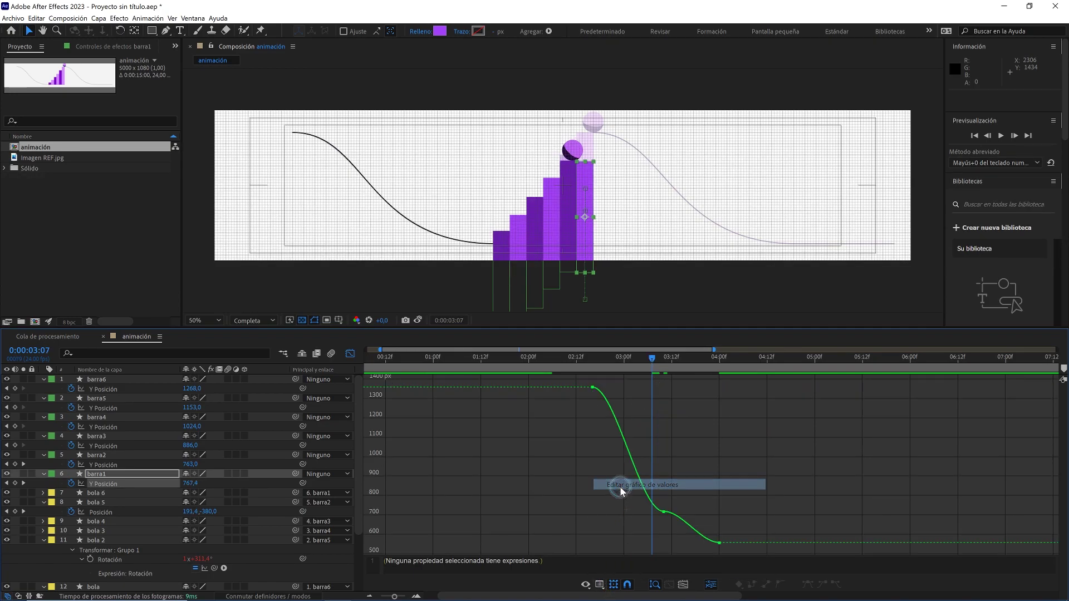
- Solo barra1, turn off the transparency grid and play its movement from 2:13
left_click(23, 474)
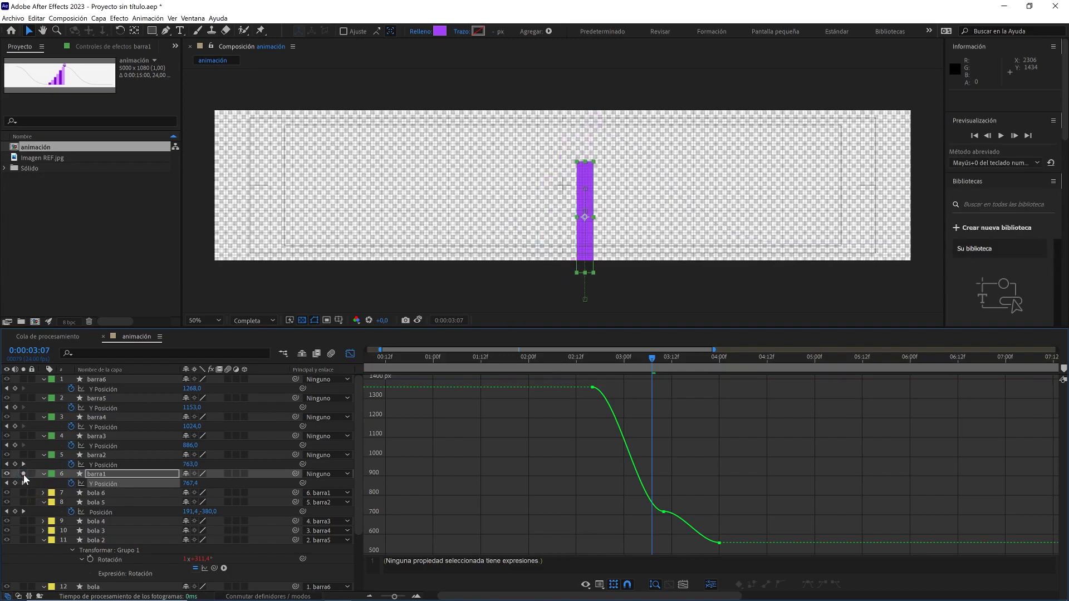
left_click(301, 320)
left_click(583, 364)
key("space")
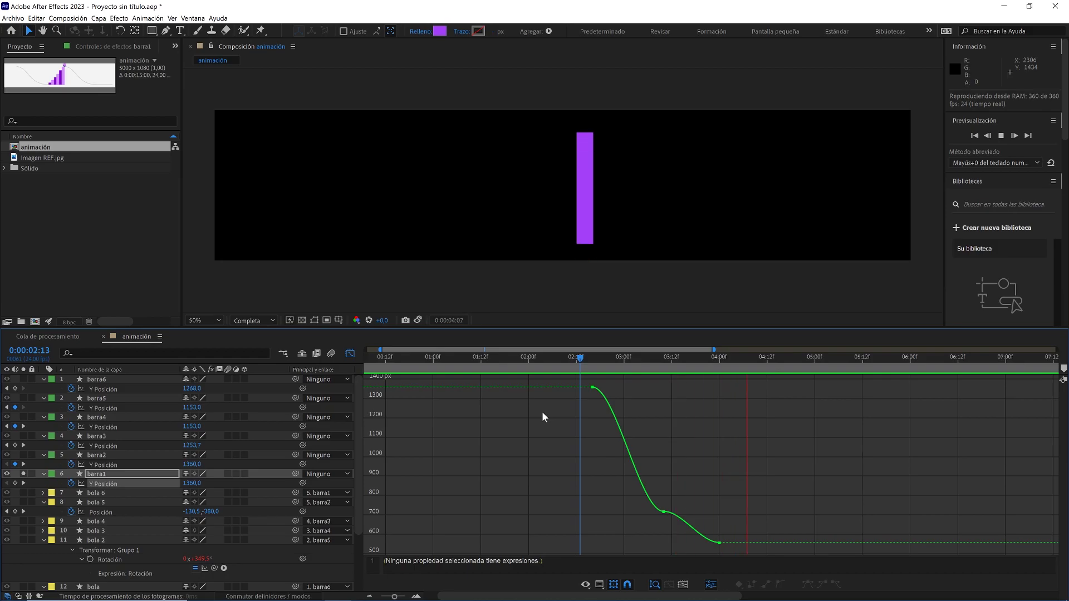
key("space")
- Smooth barra1's middle Y Position keyframe by angling its incoming handle up and its outgoing handle down along the descending curve
left_click_drag(715, 478, 638, 533)
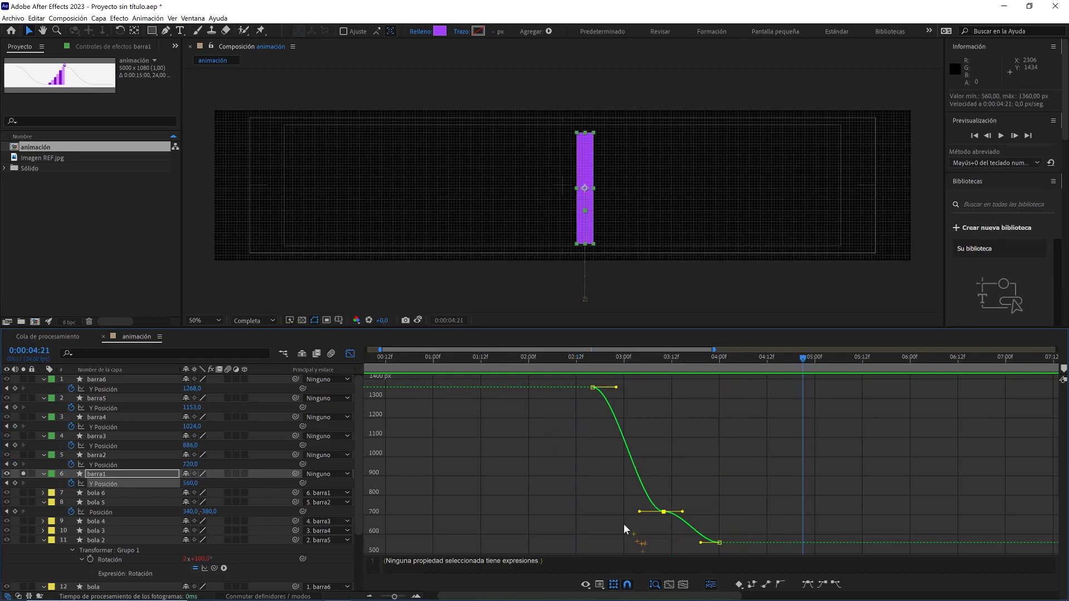
left_click_drag(393, 597, 398, 597)
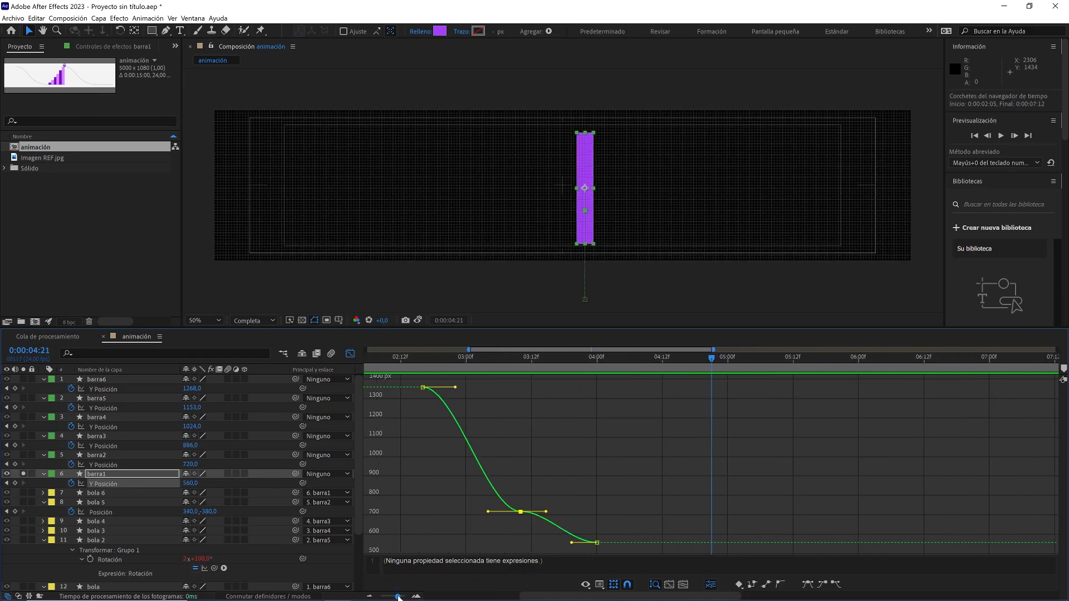
left_click(535, 362)
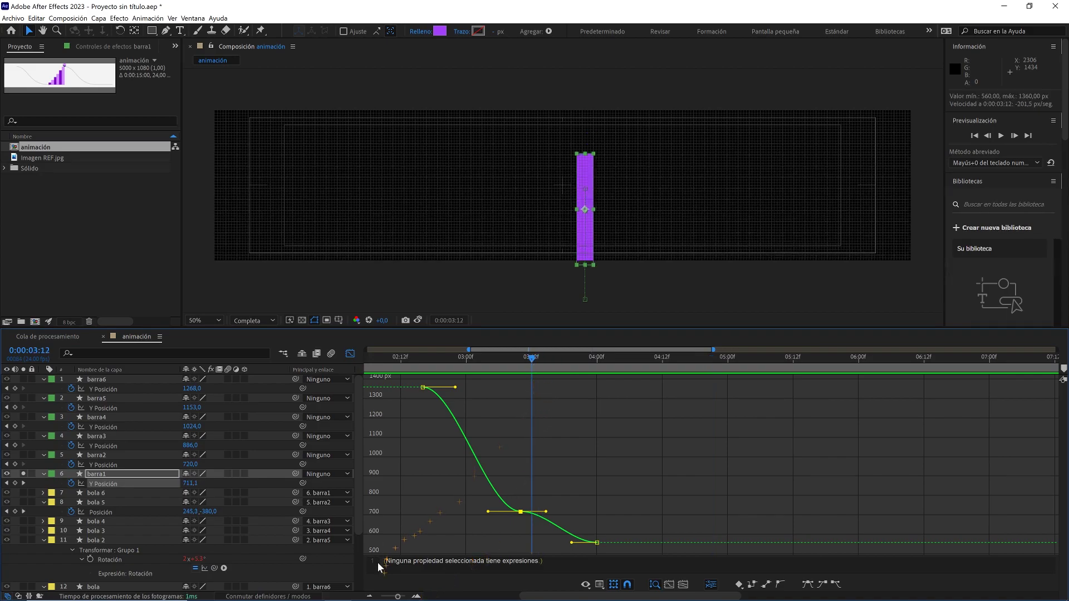
left_click_drag(397, 597, 401, 597)
left_click_drag(641, 511, 649, 471)
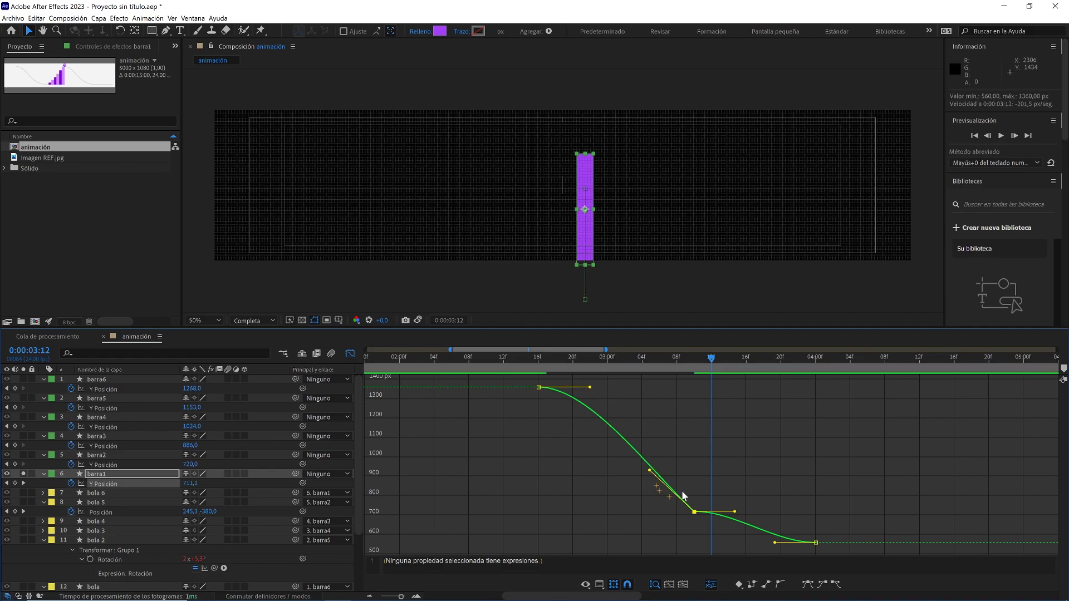
left_click_drag(734, 511, 730, 539)
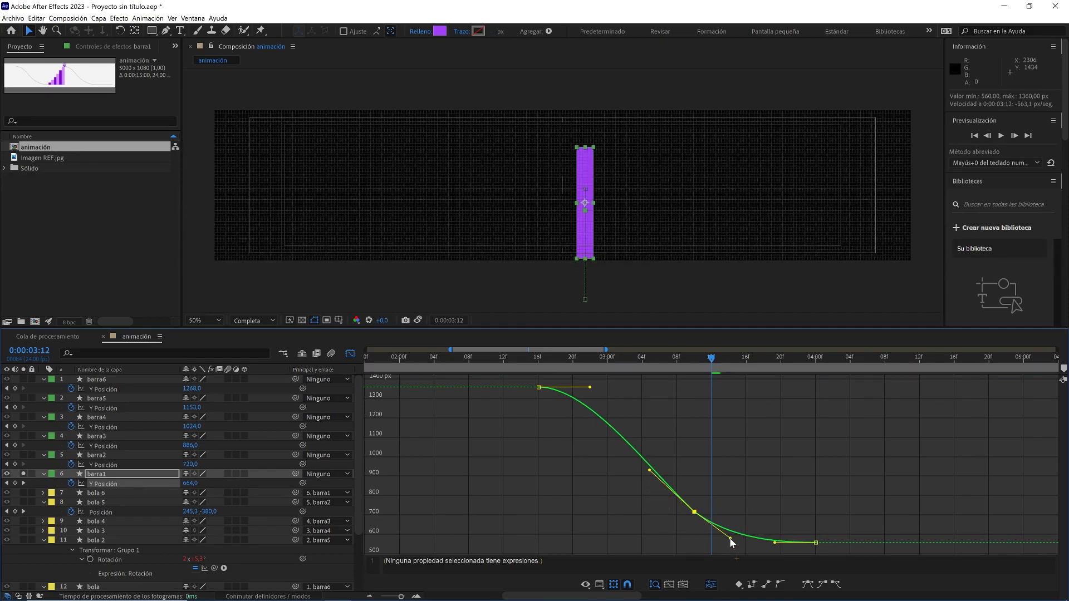
left_click(744, 508)
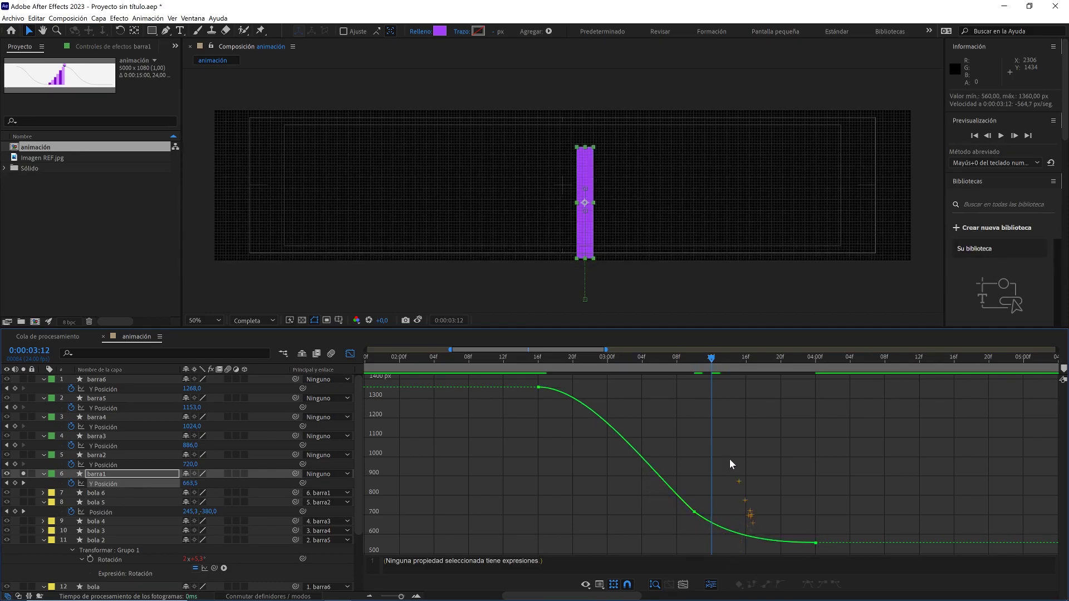
- Play the soloed barra1 from 2:14 to check its smoothed movement
left_click_drag(692, 364, 520, 376)
key("space")
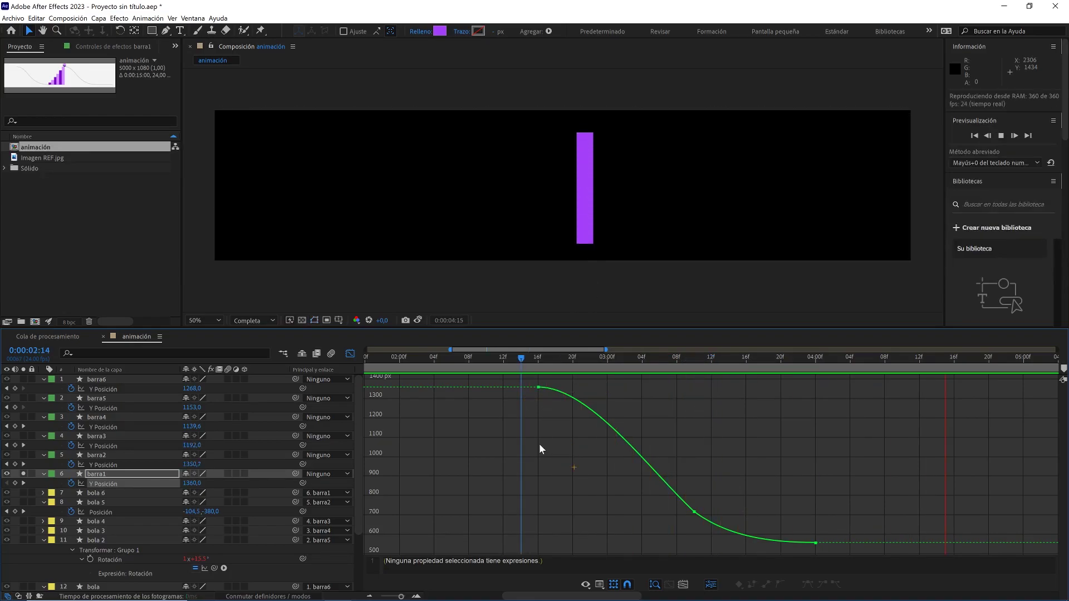
key("space")
- Leave barra1's graph, select barra2's Y Position keyframes and display their value curve in the Graph Editor
left_click(349, 354)
left_click_drag(403, 596, 395, 597)
left_click_drag(602, 461, 474, 471)
left_click(351, 354)
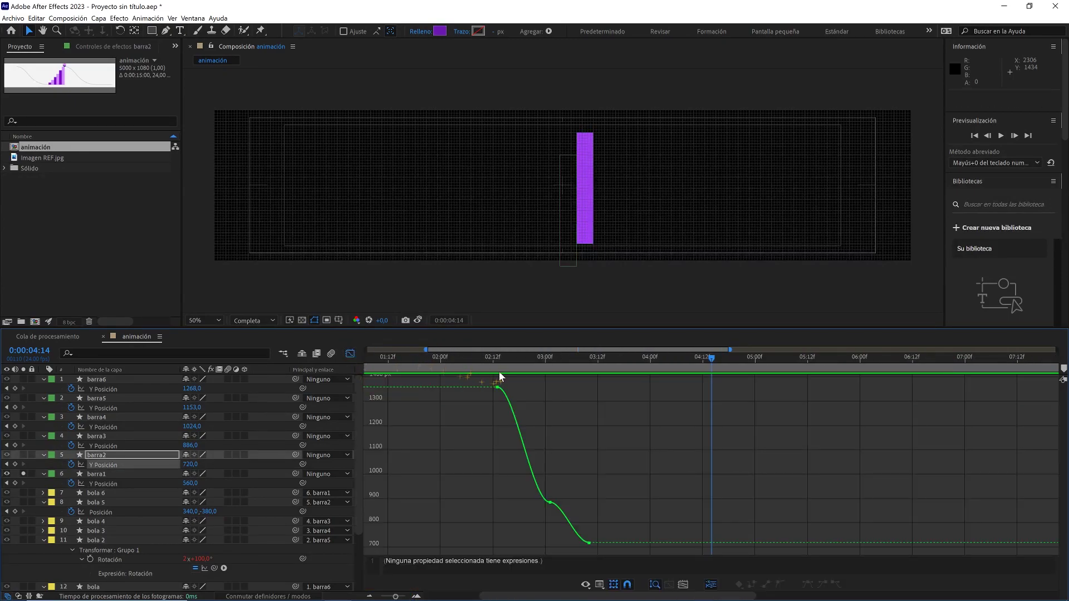
- Angle both handles of barra2's middle Y Position keyframe at 3:01 for a continuous descending curve, and play it from 2:09
left_click(547, 360)
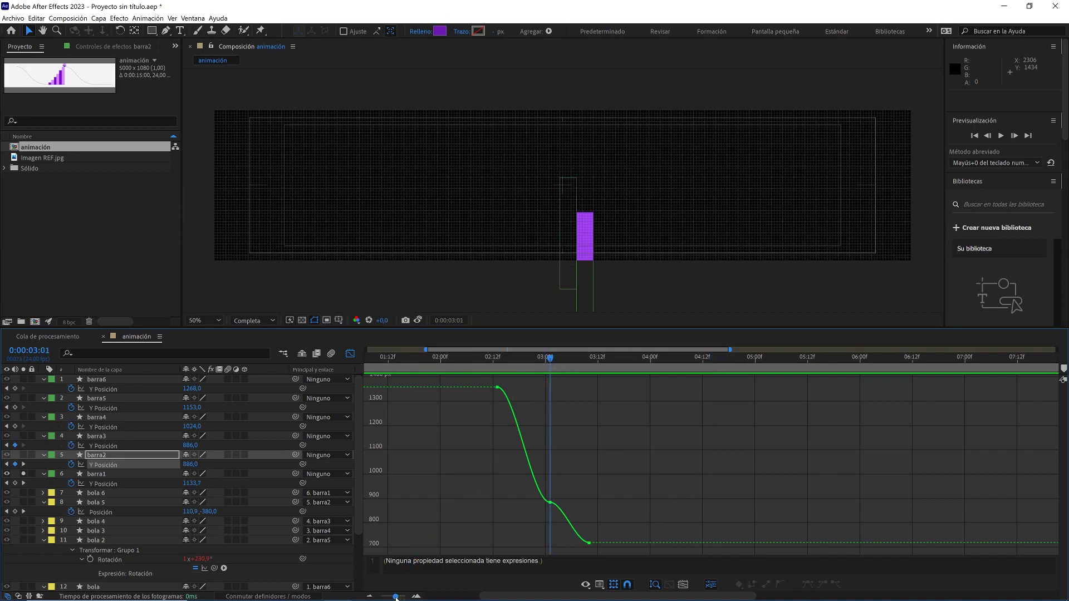
left_click_drag(396, 597, 402, 598)
left_click(712, 502)
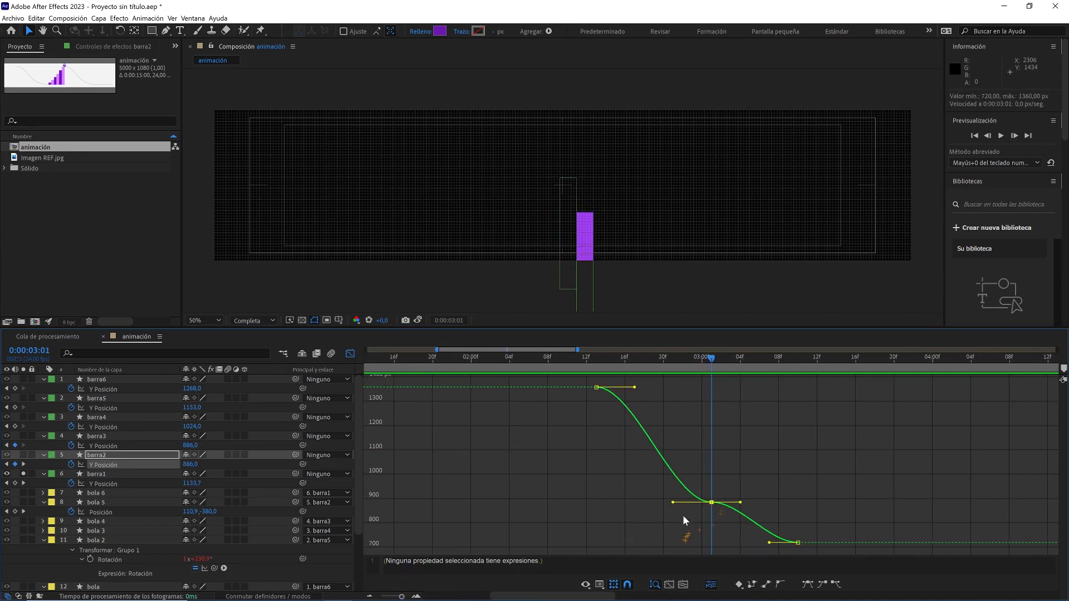
left_click_drag(673, 502, 683, 469)
left_click_drag(741, 502, 736, 533)
left_click(750, 489)
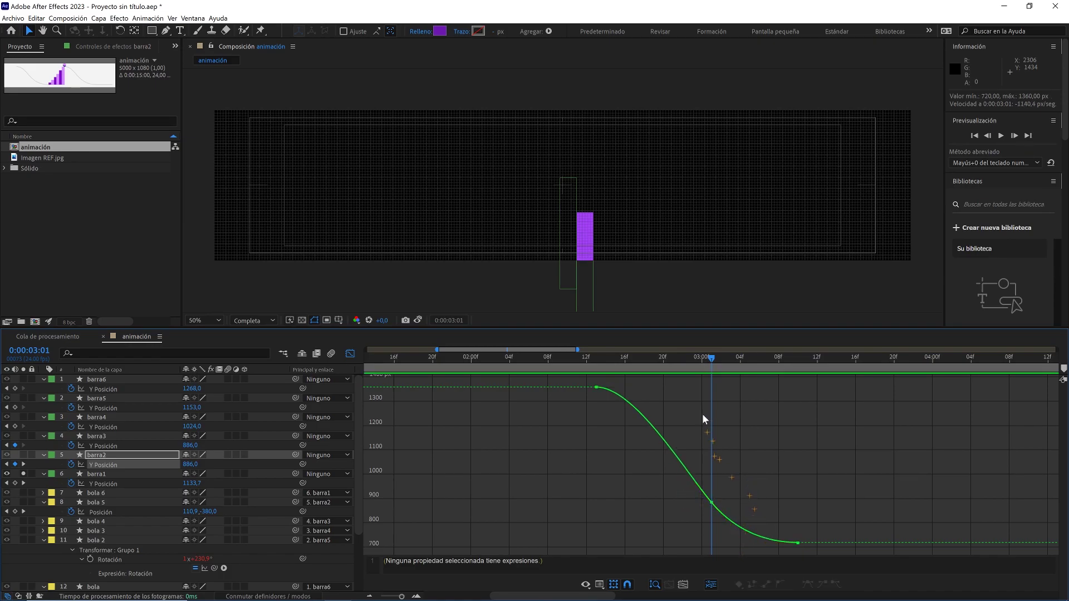
key("space")
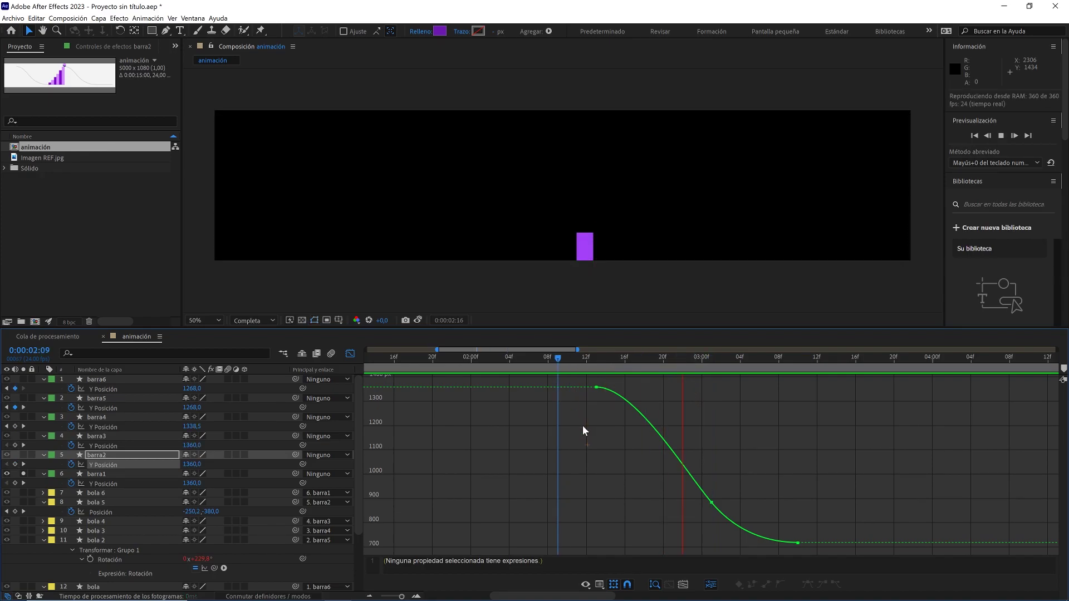
key("space")
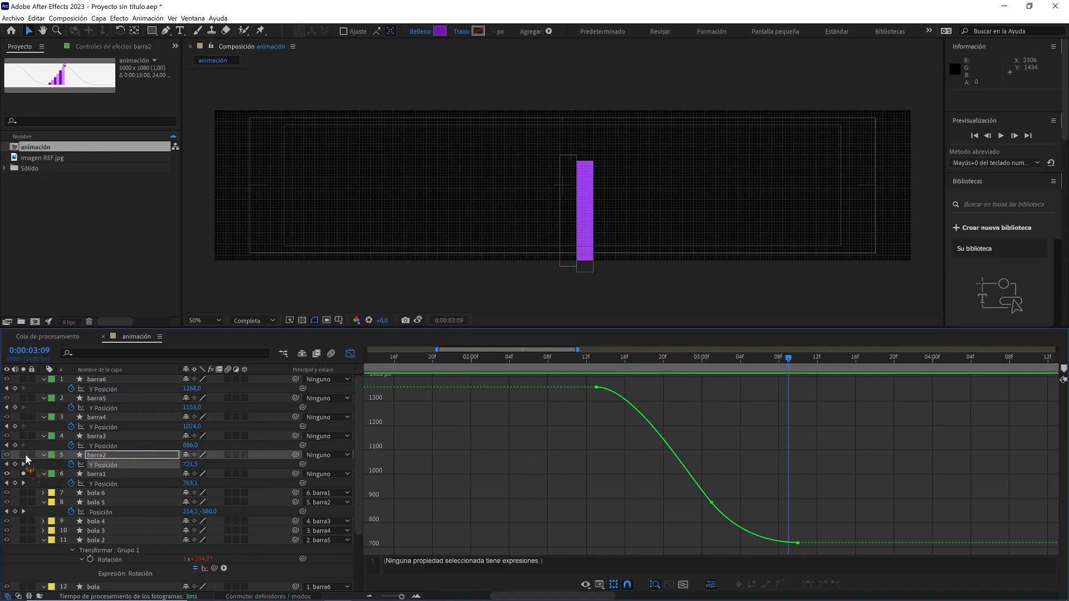
- Solo barra2 alongside barra1 and play both bars from 2:11 to check their smoothed movement
left_click(22, 455)
left_click(576, 357)
key("space")
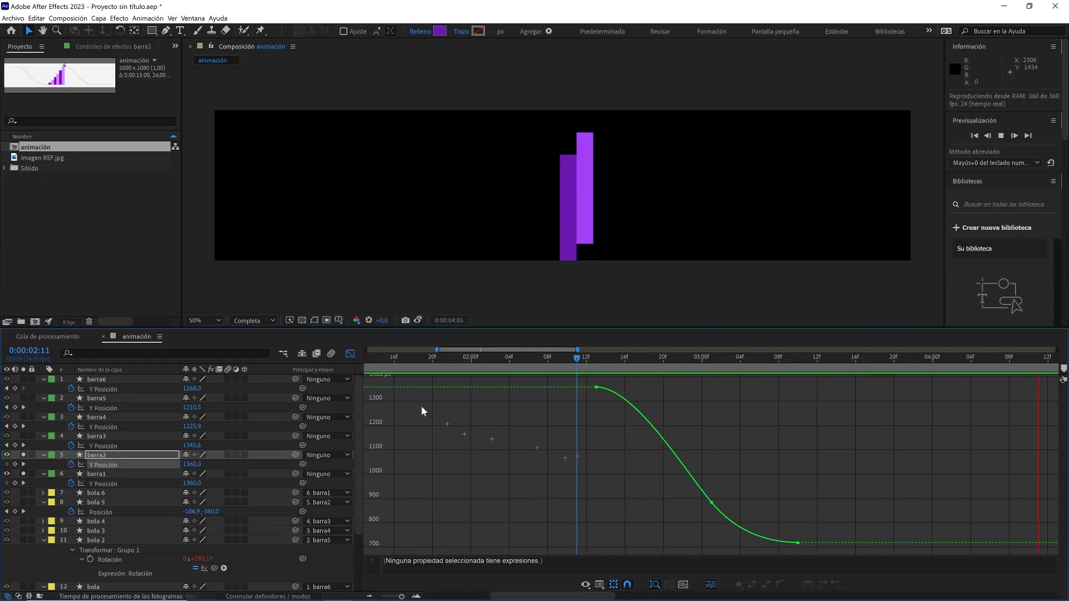
key("space")
- Leave barra2's value graph and unsolo barra2 and barra1 so all layers are displayed
left_click(349, 353)
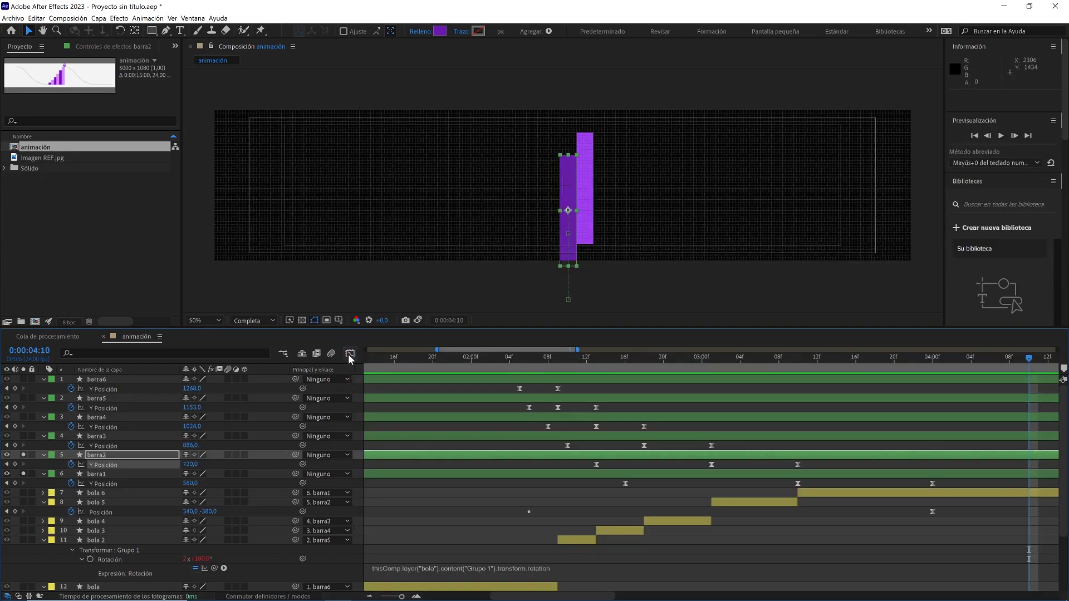
left_click(23, 454)
left_click(23, 473)
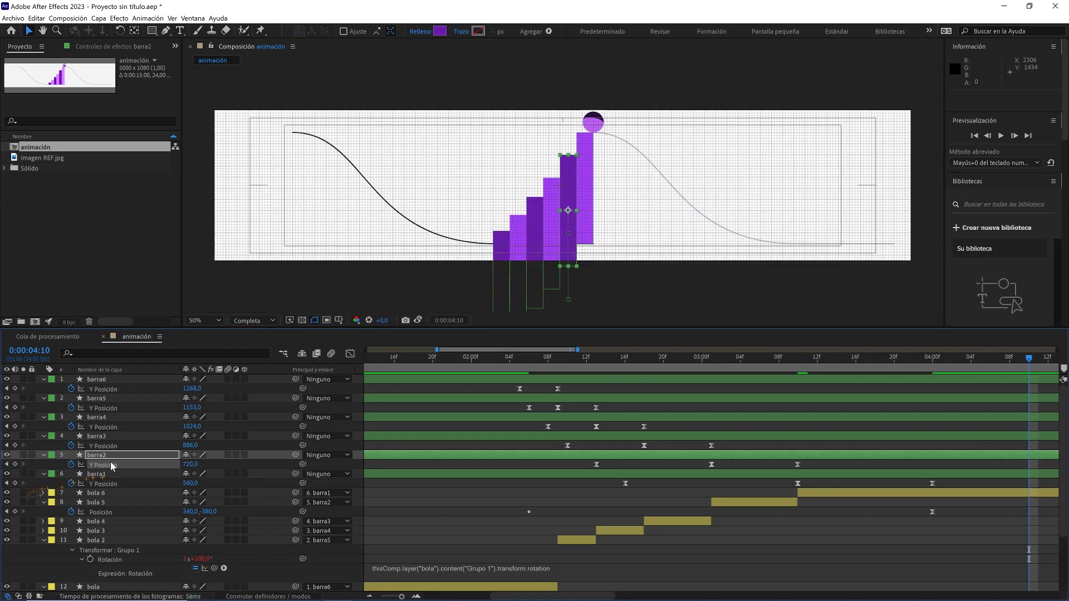
- Smooth barra3's middle Y Position keyframe at 2:18 in the value graph by angling its handles along the descending curve
left_click_drag(675, 426, 516, 437)
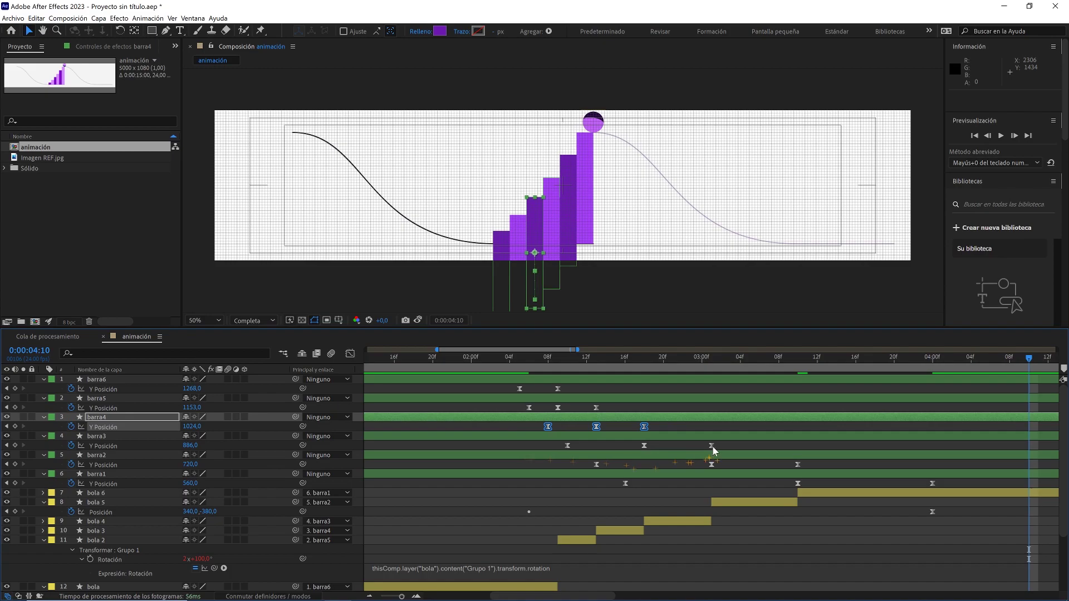
left_click_drag(725, 443, 501, 454)
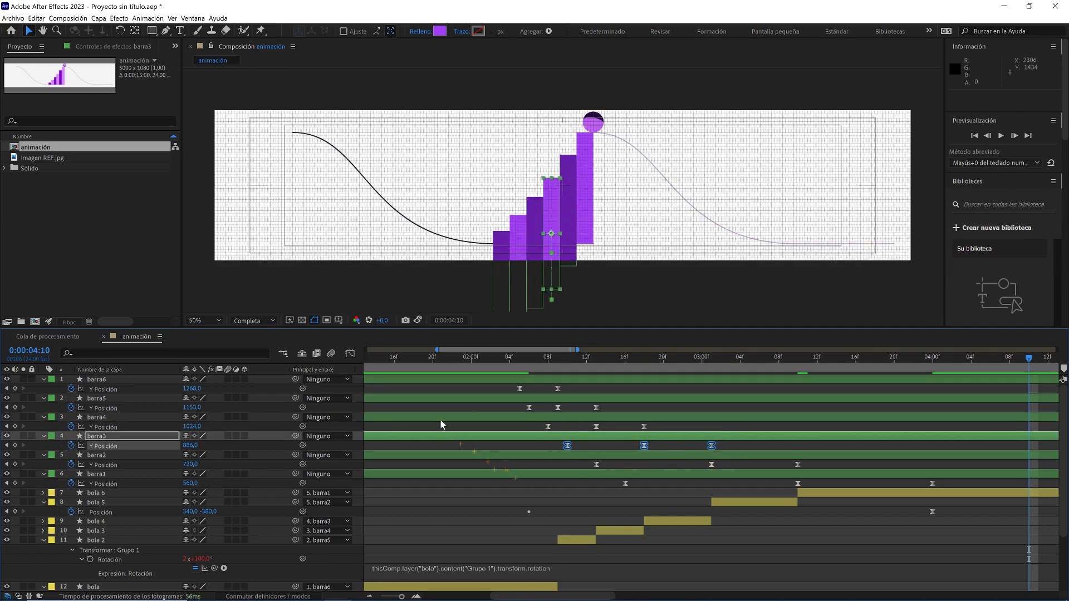
left_click(350, 354)
left_click_drag(664, 361, 643, 362)
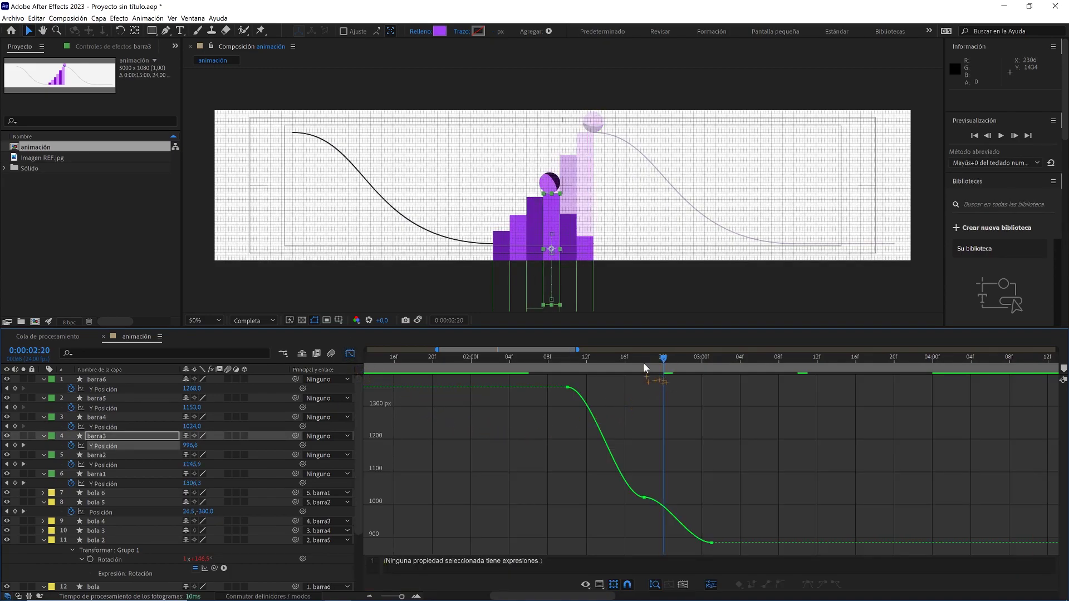
left_click_drag(669, 481, 663, 530)
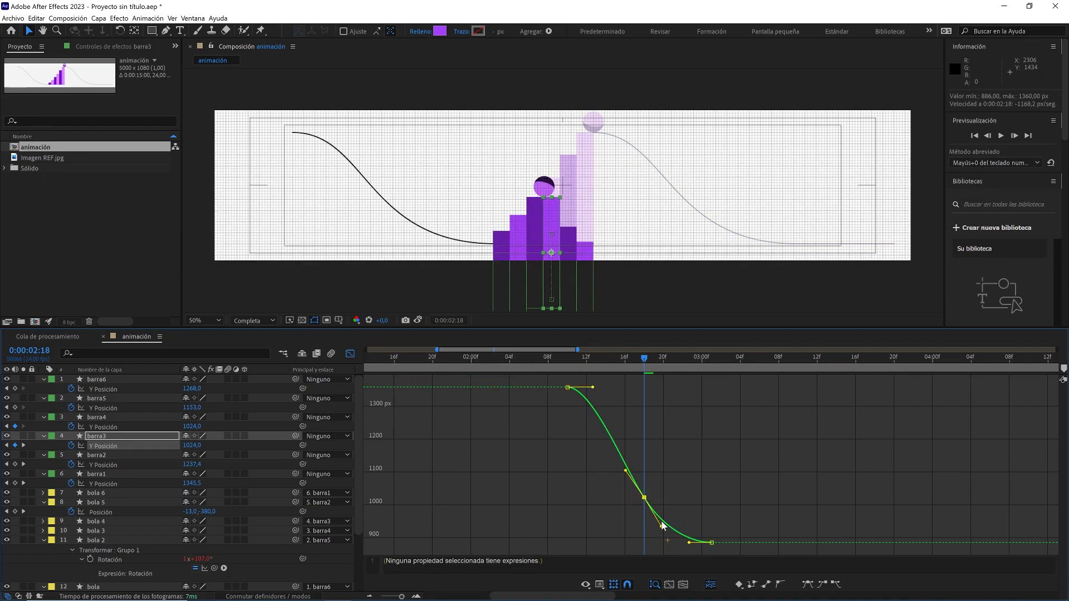
left_click(350, 353)
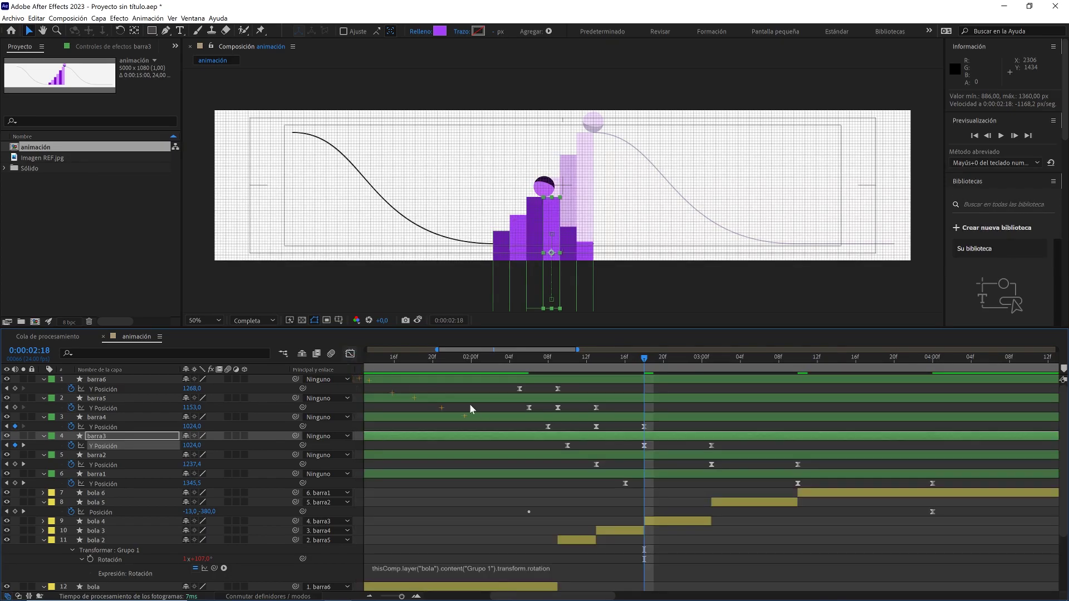
- Angle both handles of barra4's middle Y Position keyframe at 2:13 so its value curve descends continuously
left_click_drag(662, 430, 516, 423)
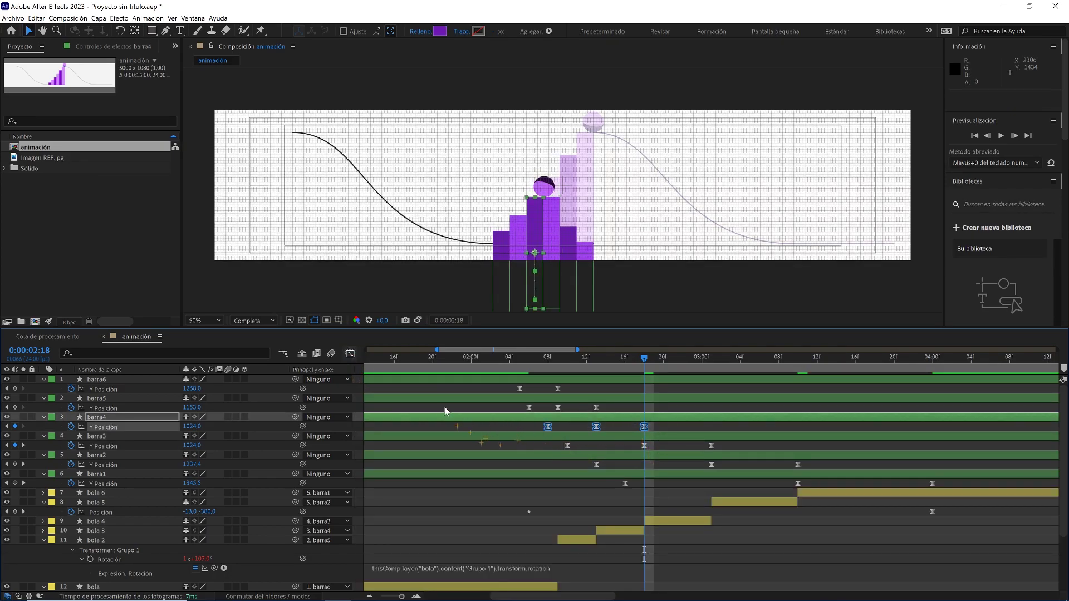
left_click(350, 353)
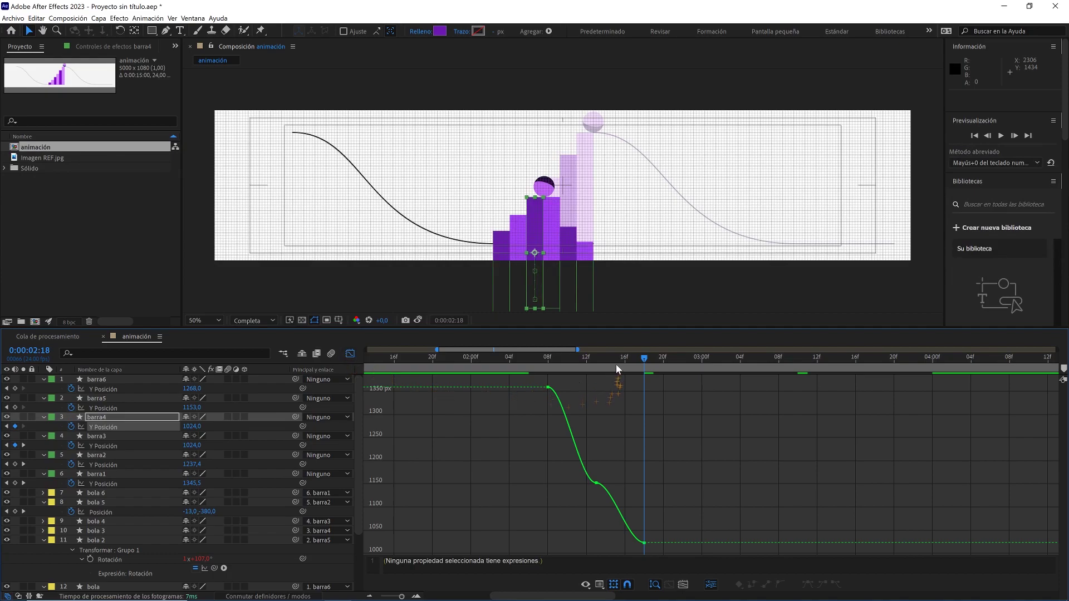
left_click_drag(616, 366, 597, 363)
left_click_drag(402, 597, 406, 597)
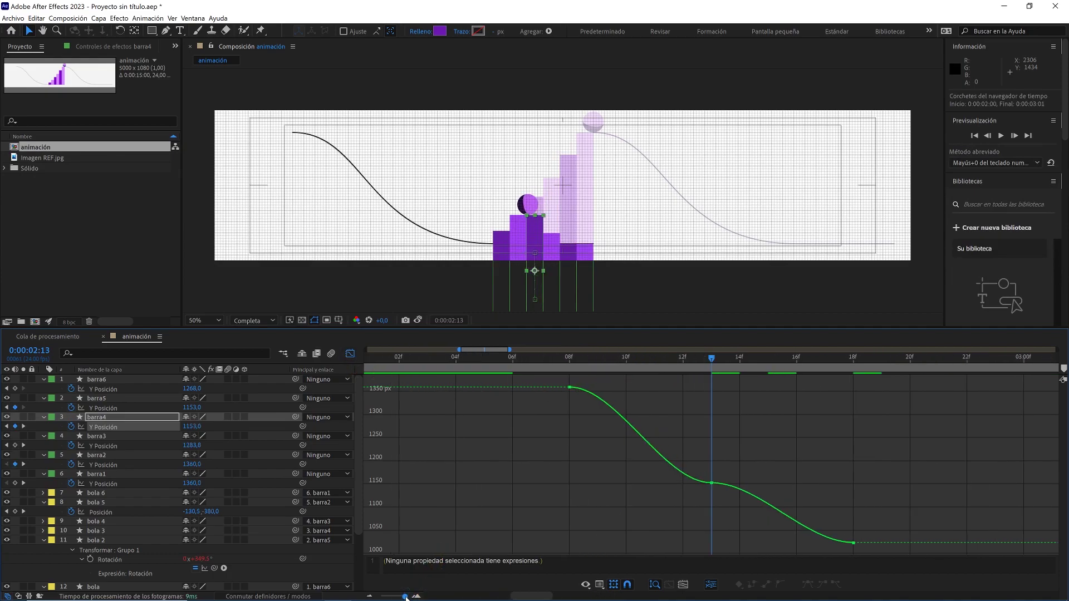
left_click_drag(766, 459, 669, 445)
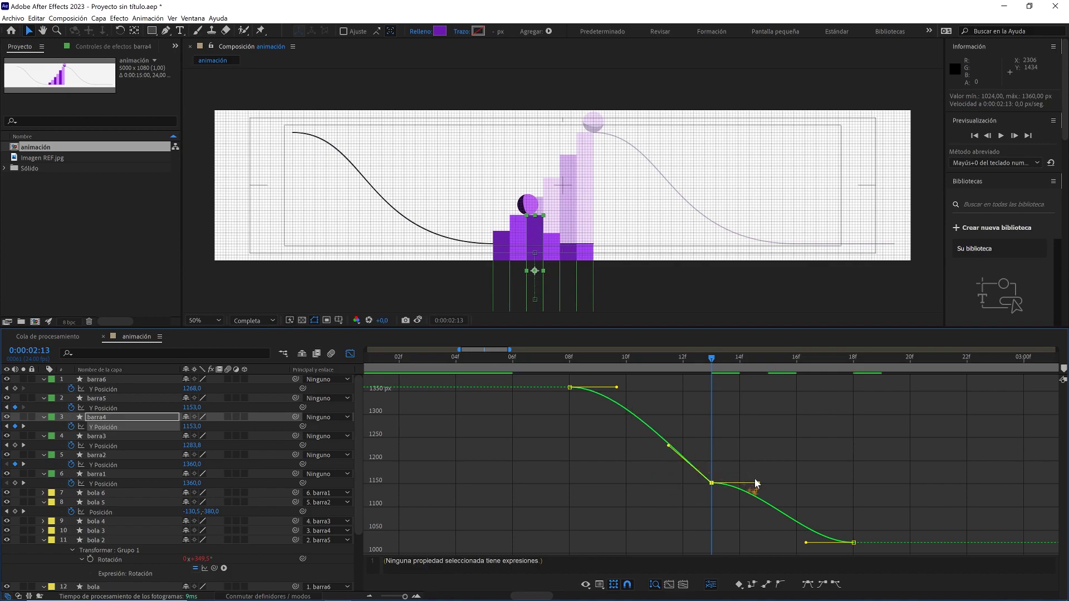
left_click_drag(761, 484, 751, 520)
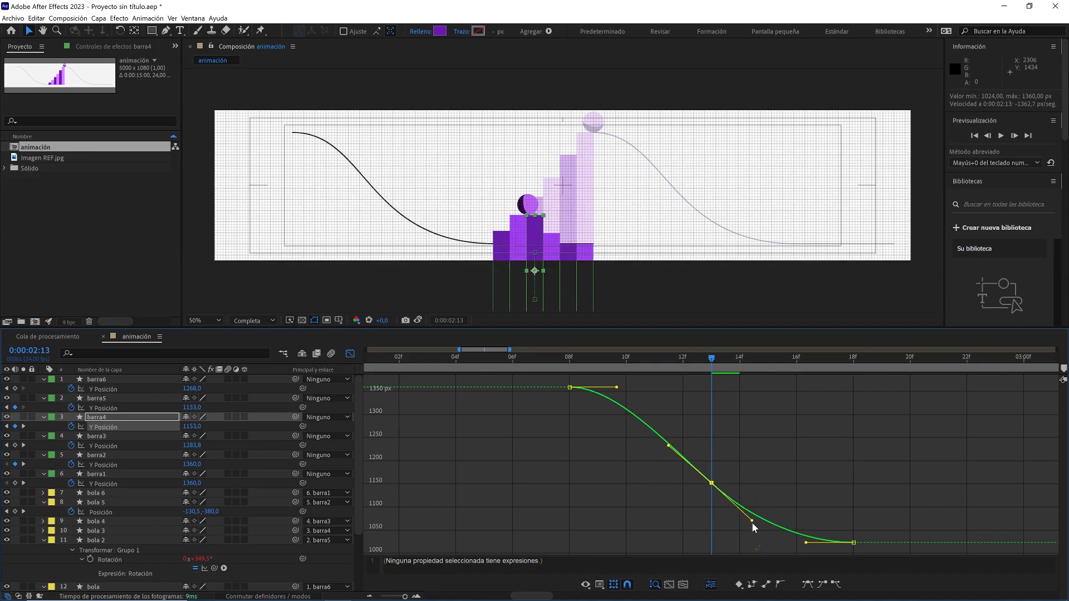
left_click(673, 508)
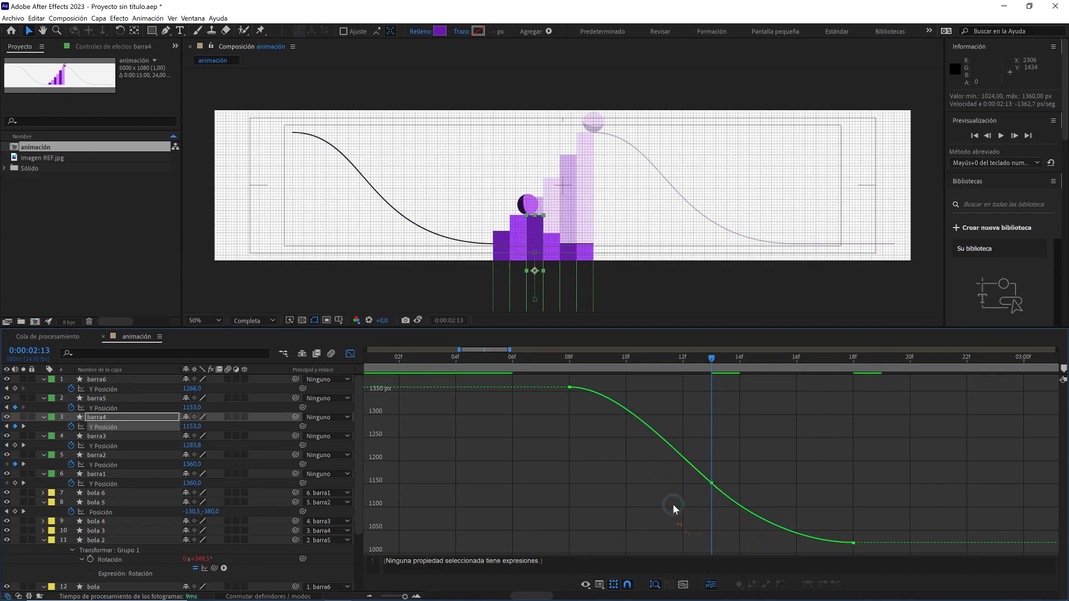
left_click(350, 354)
- Angle both handles of barra5's middle Y Position keyframe at 2:09 into one smooth descending value curve
left_click_drag(407, 595, 403, 596)
left_click_drag(727, 404, 638, 414)
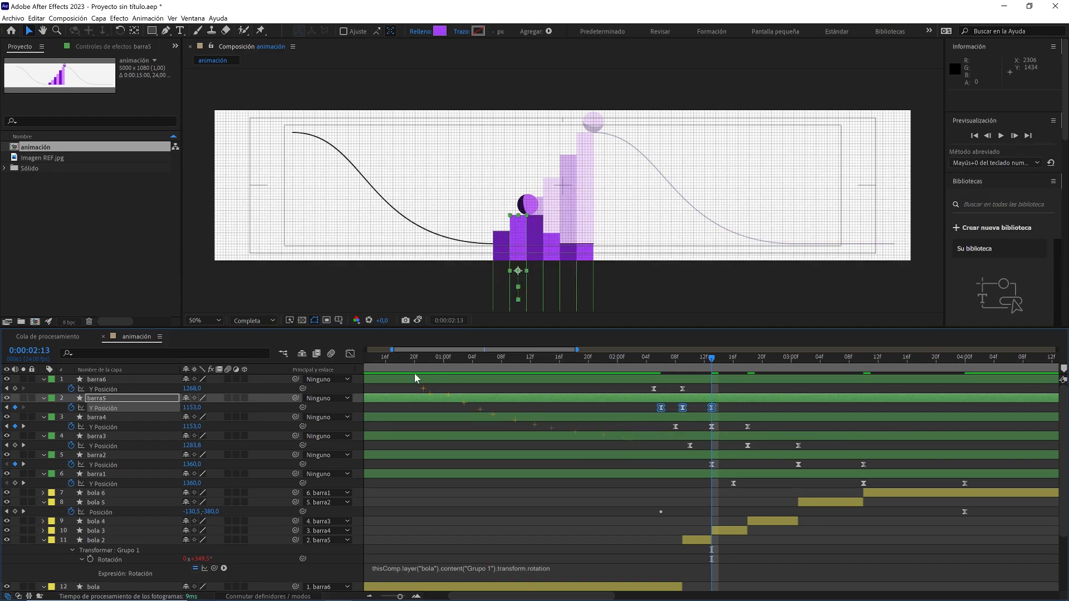
left_click(351, 354)
left_click_drag(695, 359, 683, 361)
left_click_drag(401, 597, 405, 597)
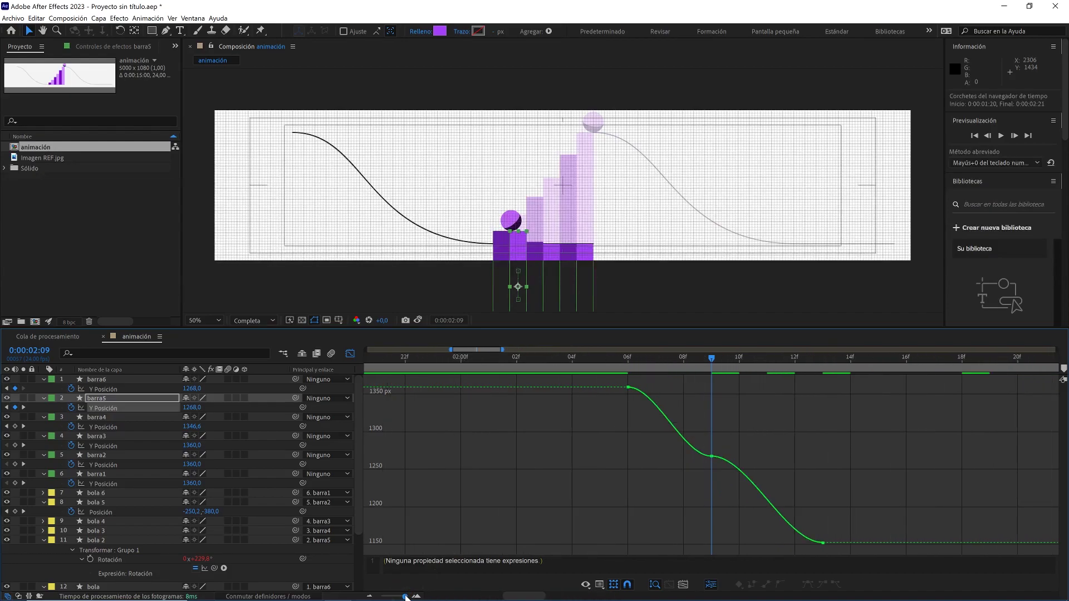
left_click(711, 457)
left_click_drag(683, 457, 690, 433)
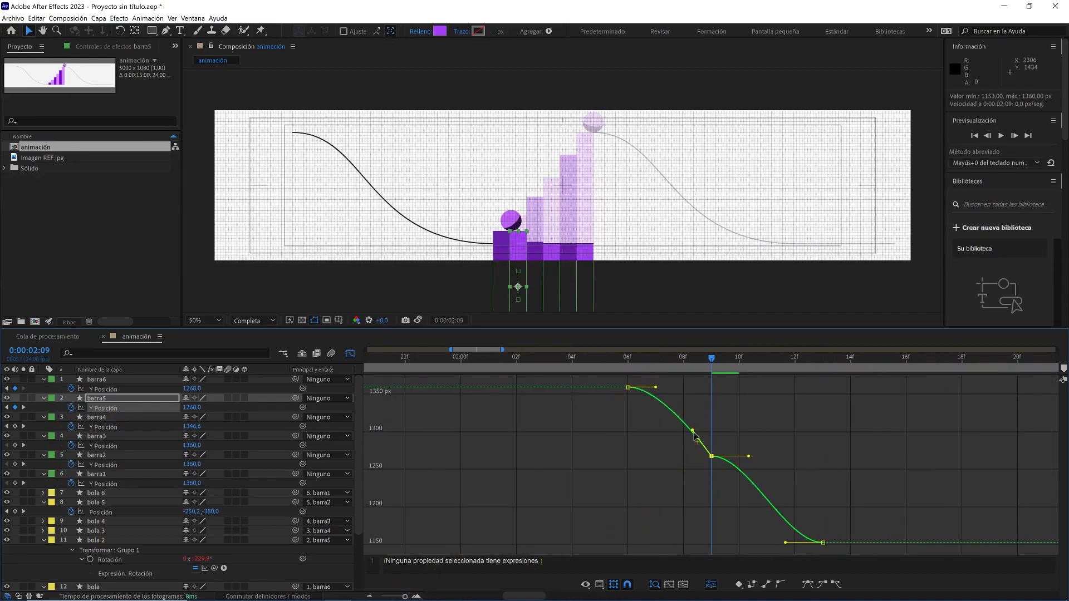
left_click_drag(749, 456, 749, 507)
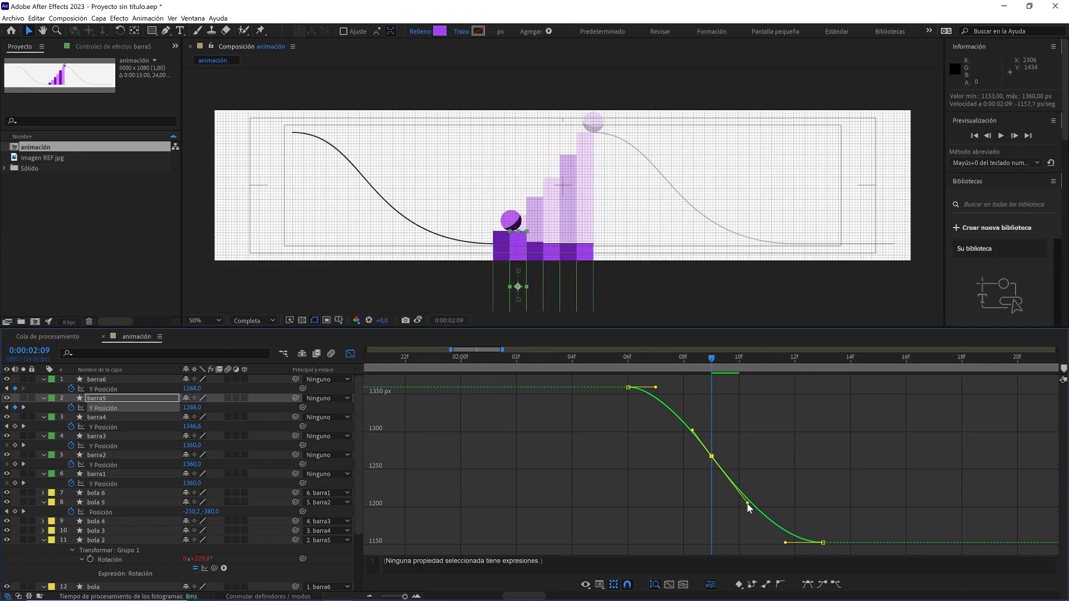
left_click(729, 385)
- Leave the Graph Editor and play the whole staircase animation from 1:21 and again from 1:17
left_click_drag(686, 366, 575, 361)
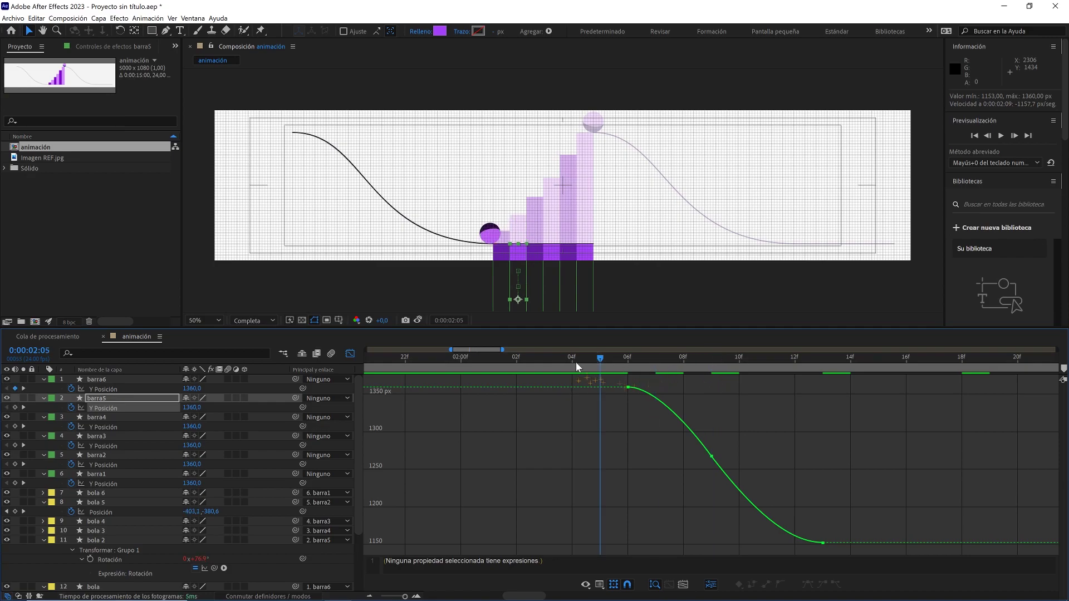
left_click(350, 354)
left_click_drag(406, 596, 397, 597)
left_click(582, 366)
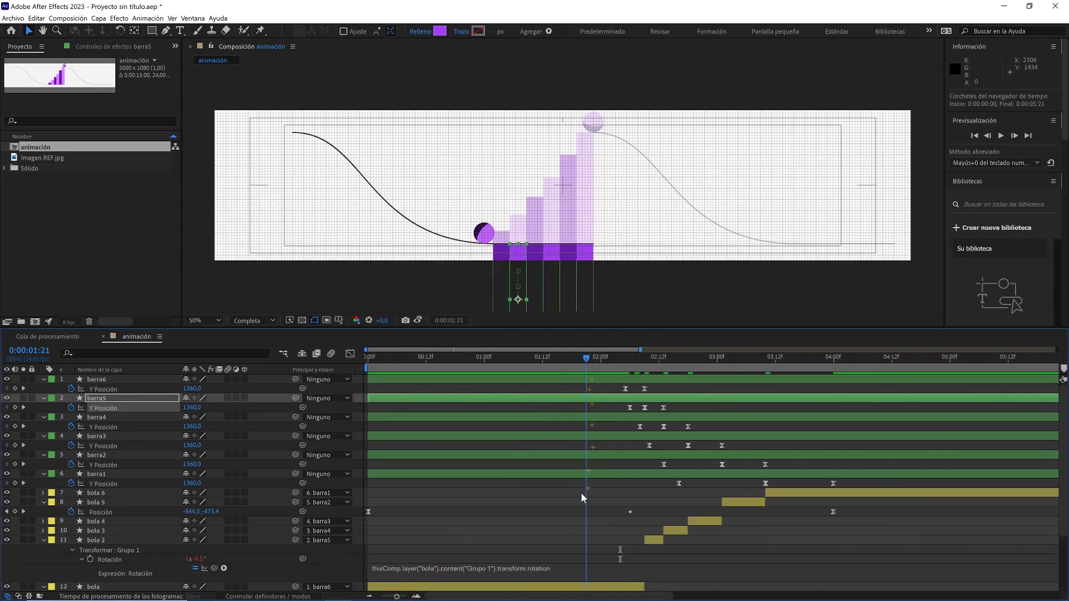
left_click(579, 497)
key("space")
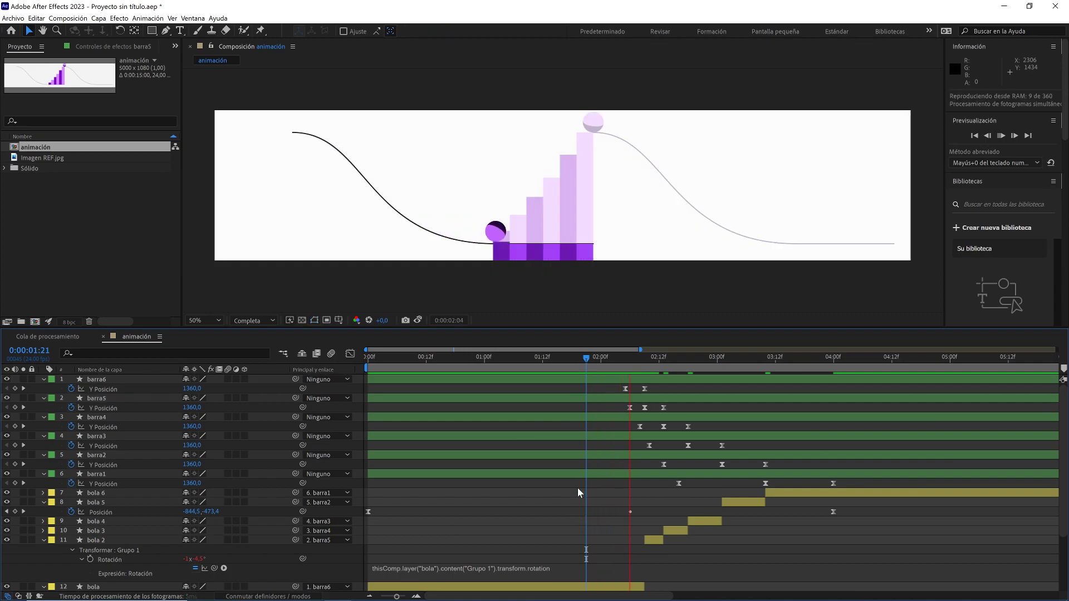
left_click(566, 359)
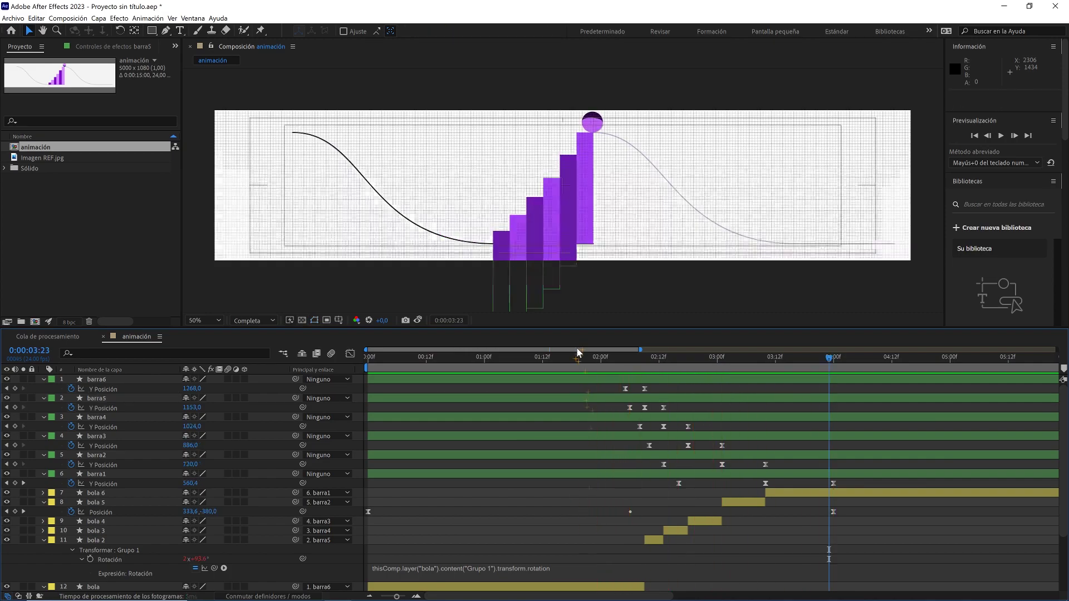
key("space")
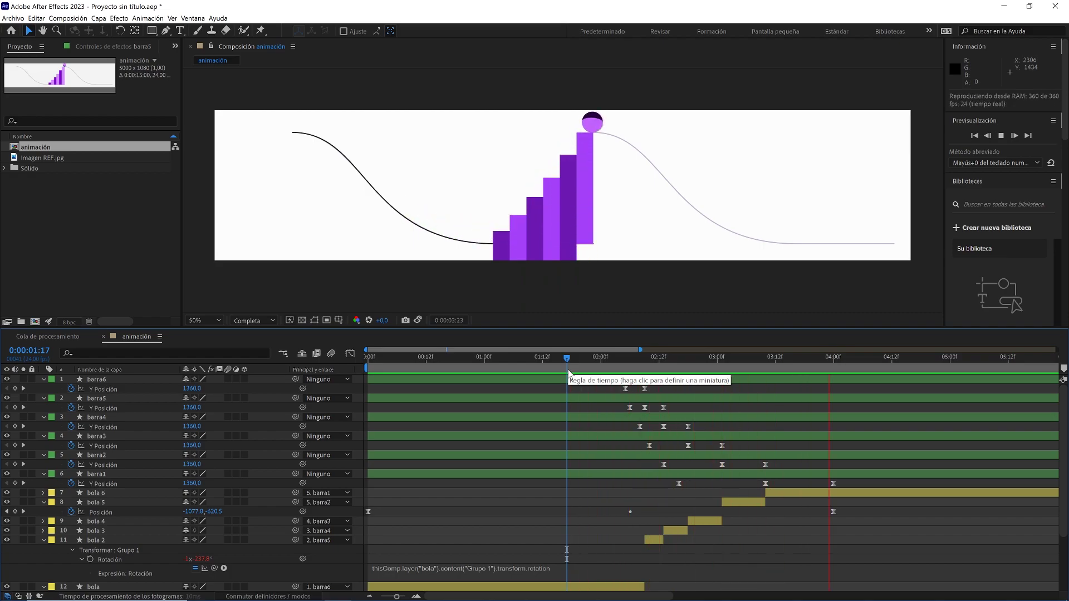
key("space")
- Copy barra6's first Y Position keyframe and paste it at 2:16 so the bar drops back to its starting height
left_click_drag(398, 595, 396, 597)
left_click_drag(529, 365, 521, 363)
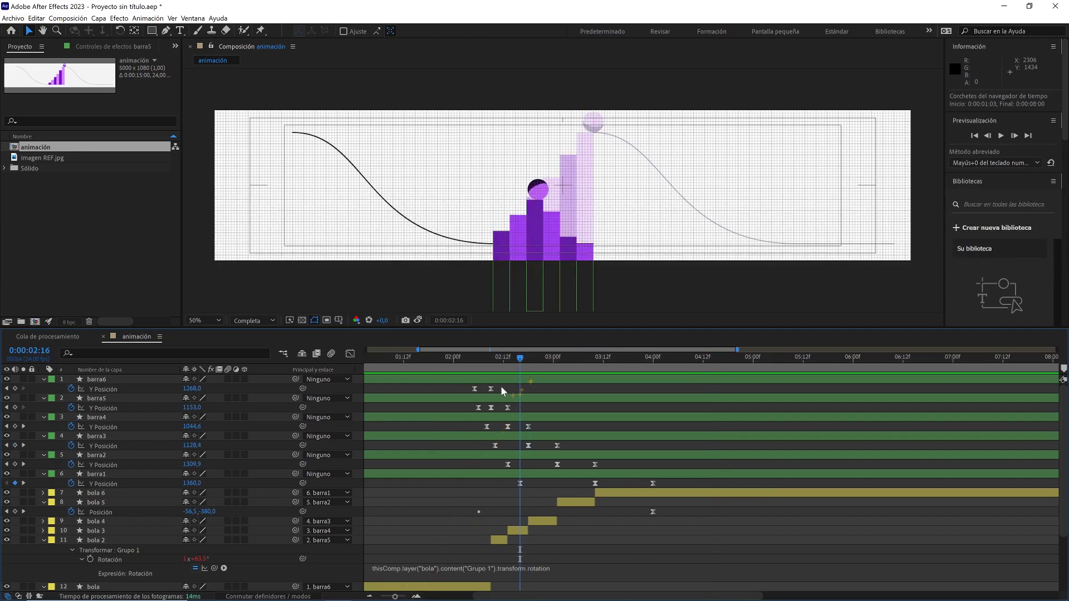
left_click(473, 389)
key("ctrl+c")
key("ctrl+v")
- Duplicate the first Y Position keyframe of barra5 at 2:21 and that of barra4 at 3:02
left_click_drag(525, 362, 541, 362)
left_click(487, 410)
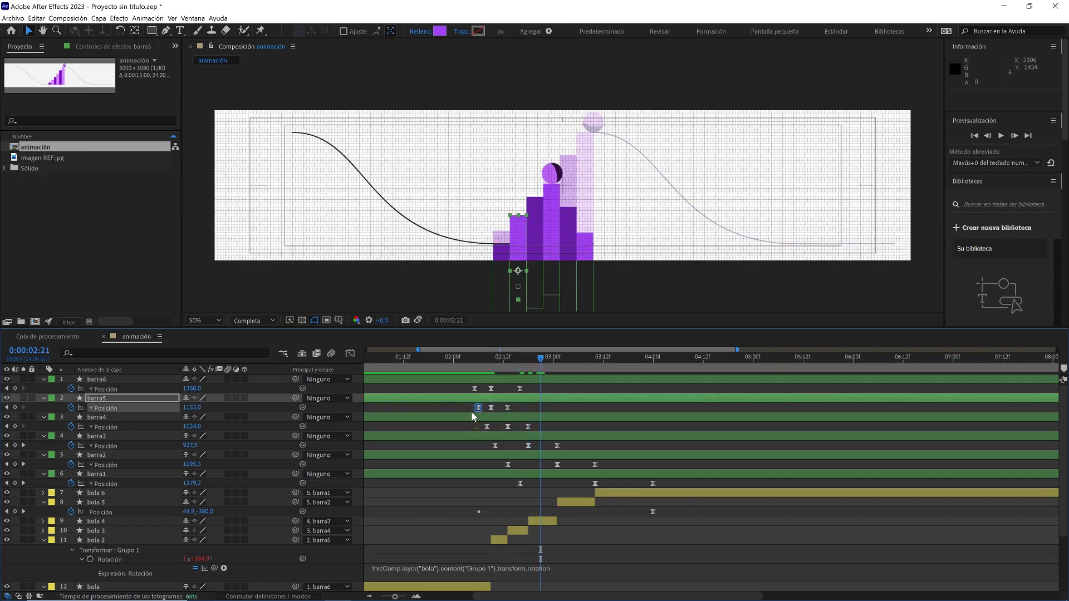
key("ctrl+v")
left_click_drag(539, 363, 563, 361)
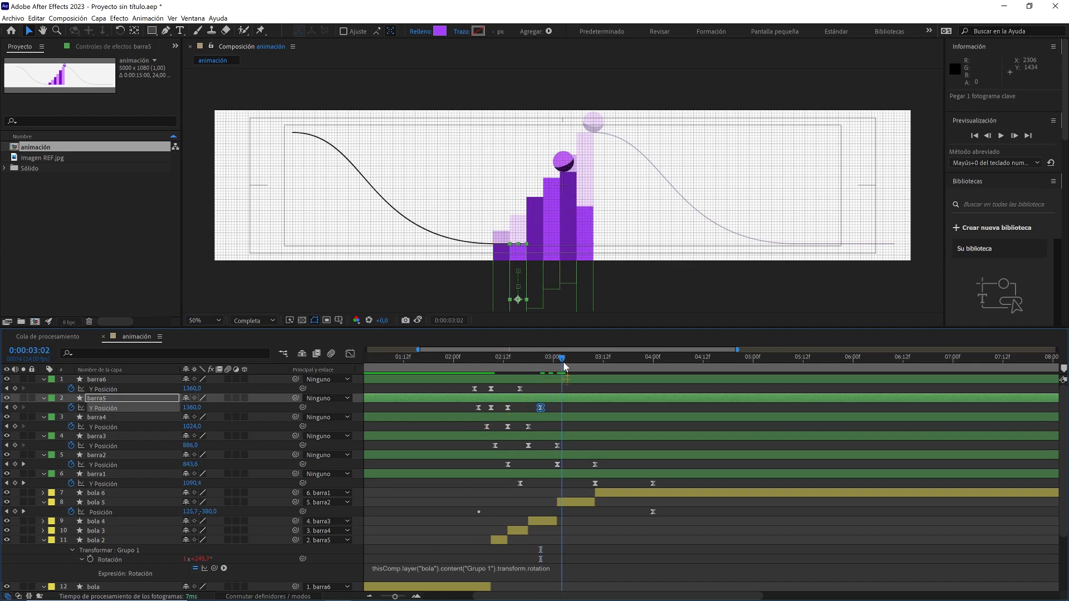
left_click(487, 426)
key("ctrl+v")
- Duplicate the first Y Position keyframe of barra3 at 3:09 and that of barra2 at 3:19
left_click_drag(562, 362, 589, 364)
left_click_drag(509, 446, 480, 449)
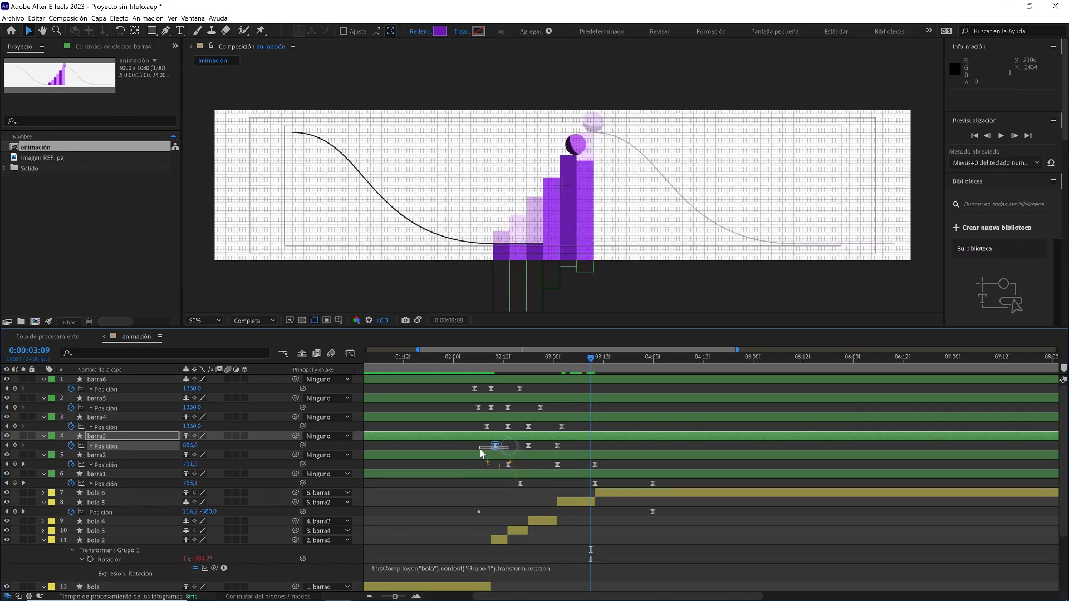
key("ctrl+c")
key("ctrl+v")
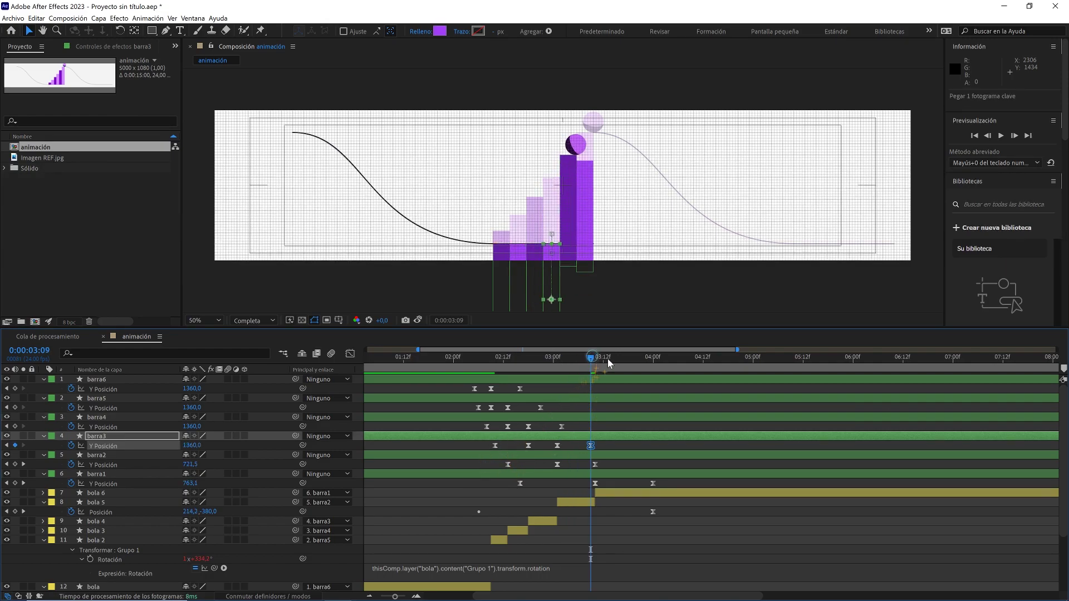
left_click_drag(594, 361, 633, 360)
left_click_drag(517, 461, 496, 470)
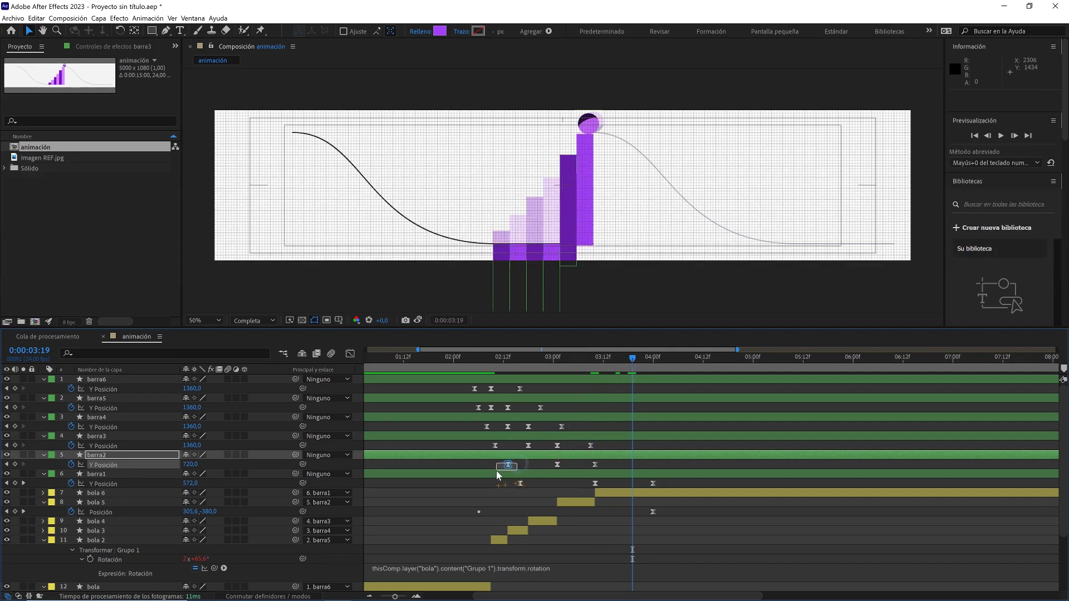
key("ctrl+c")
key("ctrl+v")
- Copy barra1's first Y Position keyframe and paste it at 4:10 to lower the bar again
left_click_drag(633, 359, 693, 366)
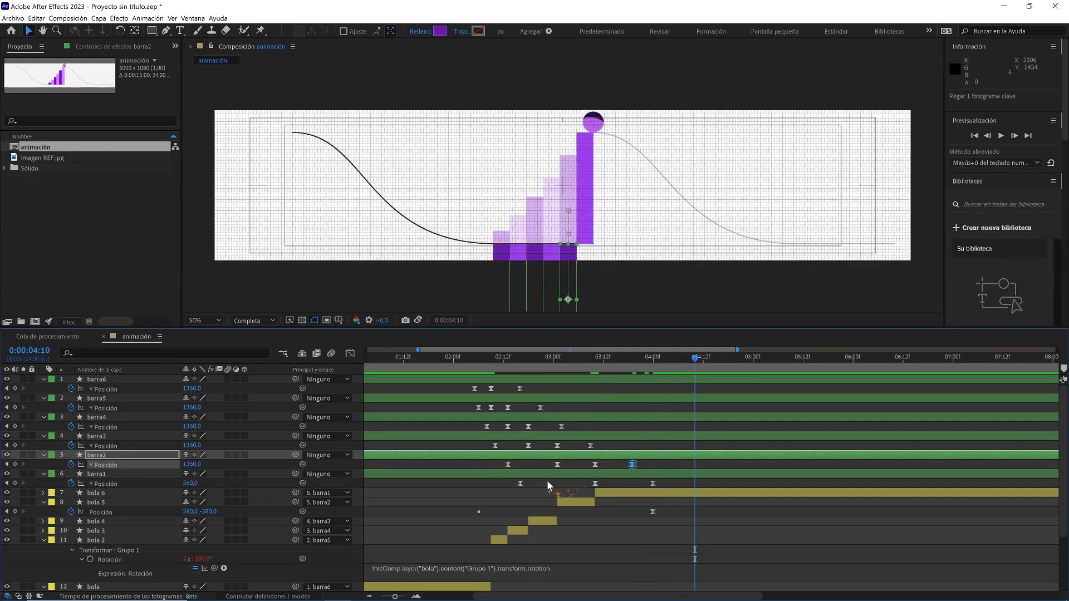
left_click_drag(547, 484, 504, 494)
key("ctrl+c")
key("ctrl+v")
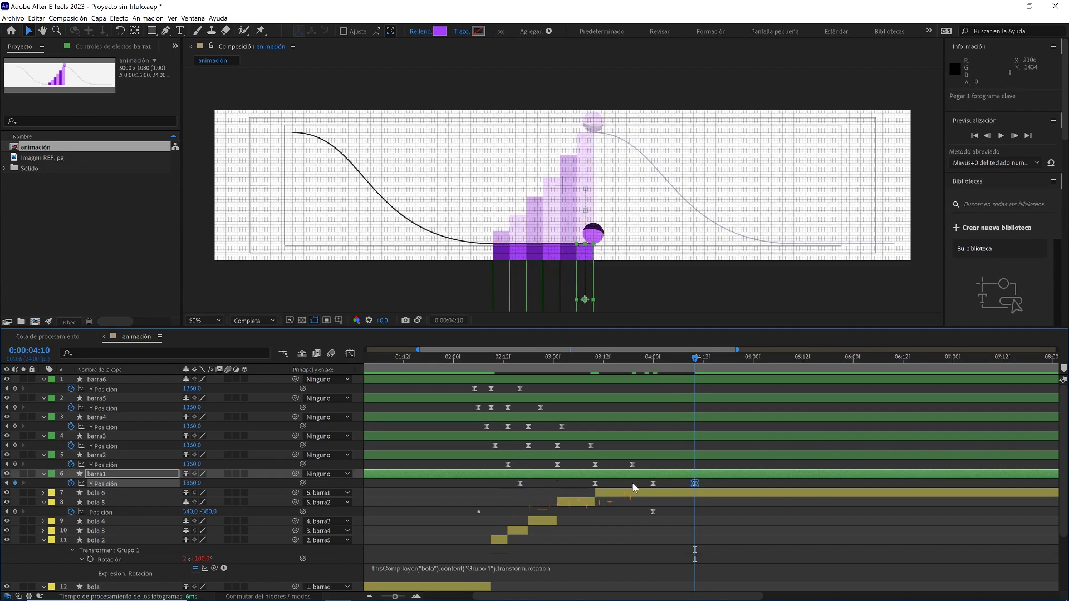
- In barra1's speed graph, lengthen the outgoing ease of the 4:00 Y Position keyframe so the drop starts slowly and peaks late
left_click_drag(661, 482, 634, 492)
left_click(350, 354)
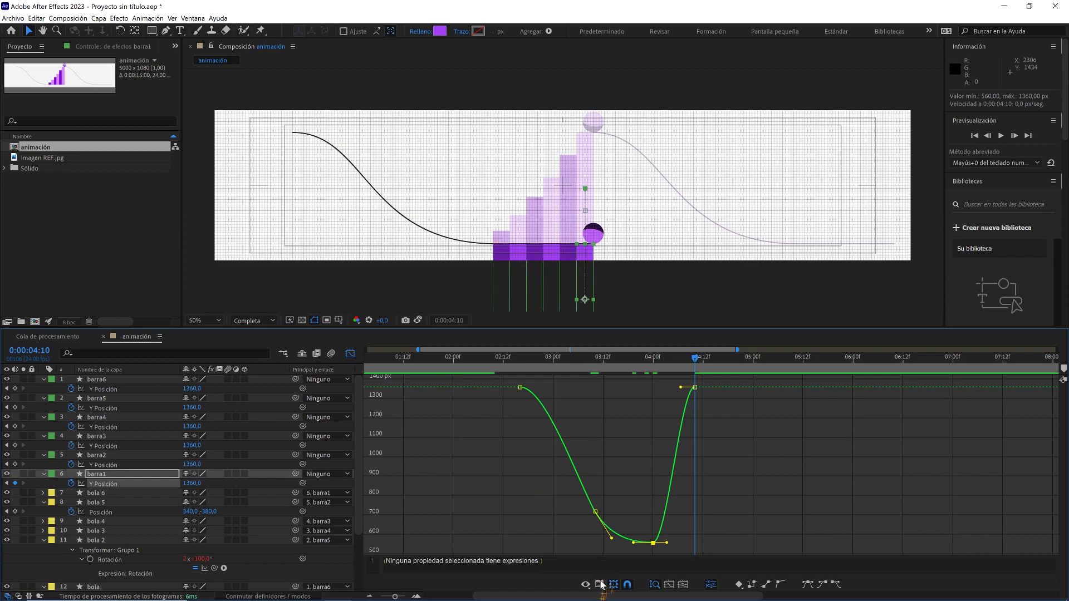
left_click(600, 585)
left_click(638, 493)
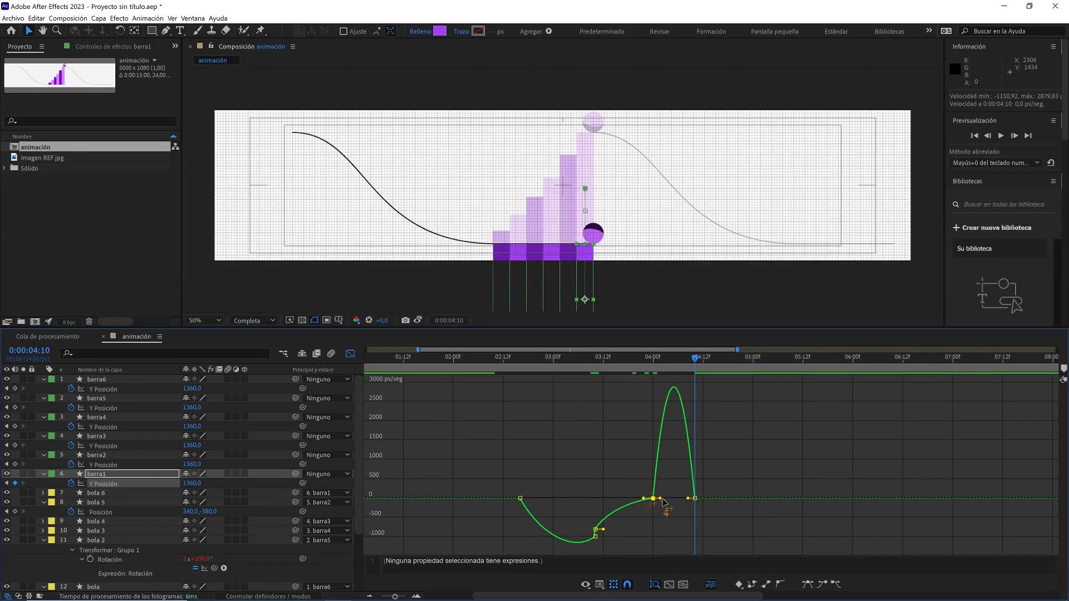
left_click_drag(661, 498, 695, 500)
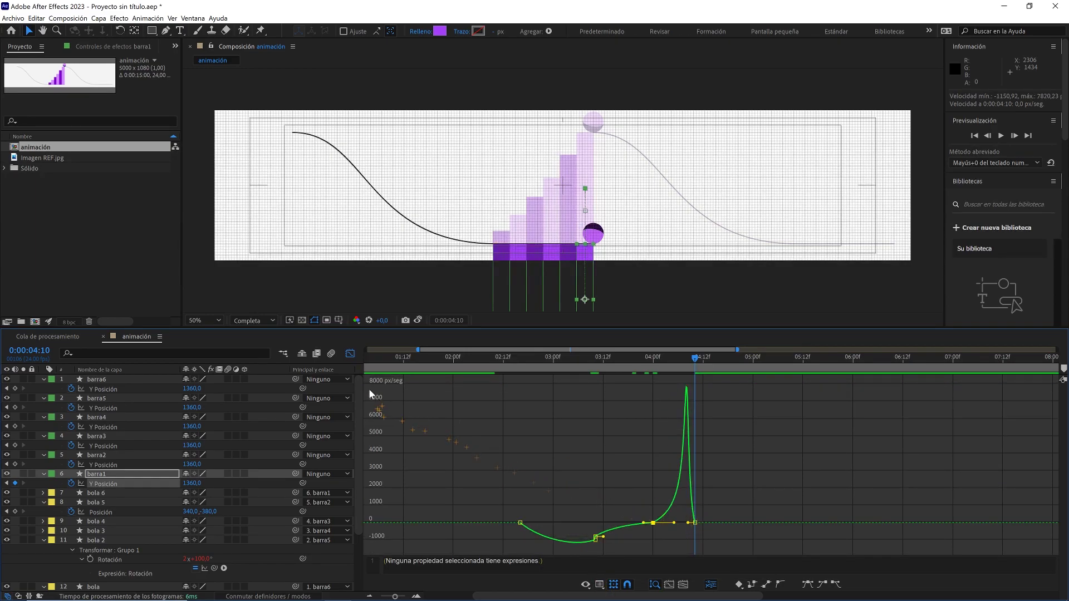
left_click(351, 354)
- In the speed graphs of barra2 and barra3, lengthen the outgoing ease of the peak Y Position keyframes at 3:10 and 3:01
left_click(594, 465)
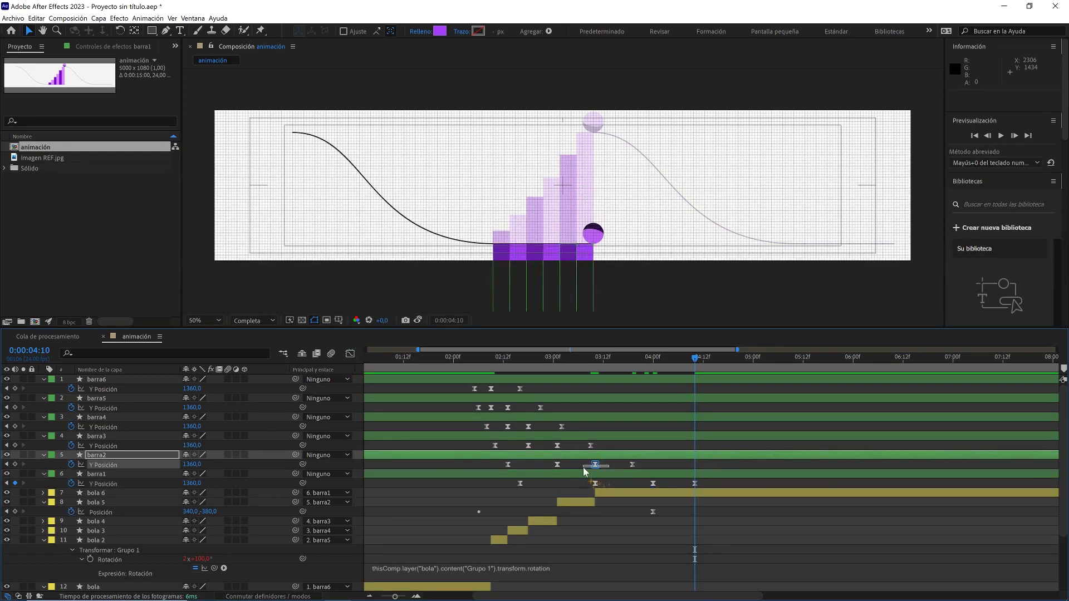
left_click(350, 354)
left_click_drag(603, 491, 640, 490)
left_click(347, 356)
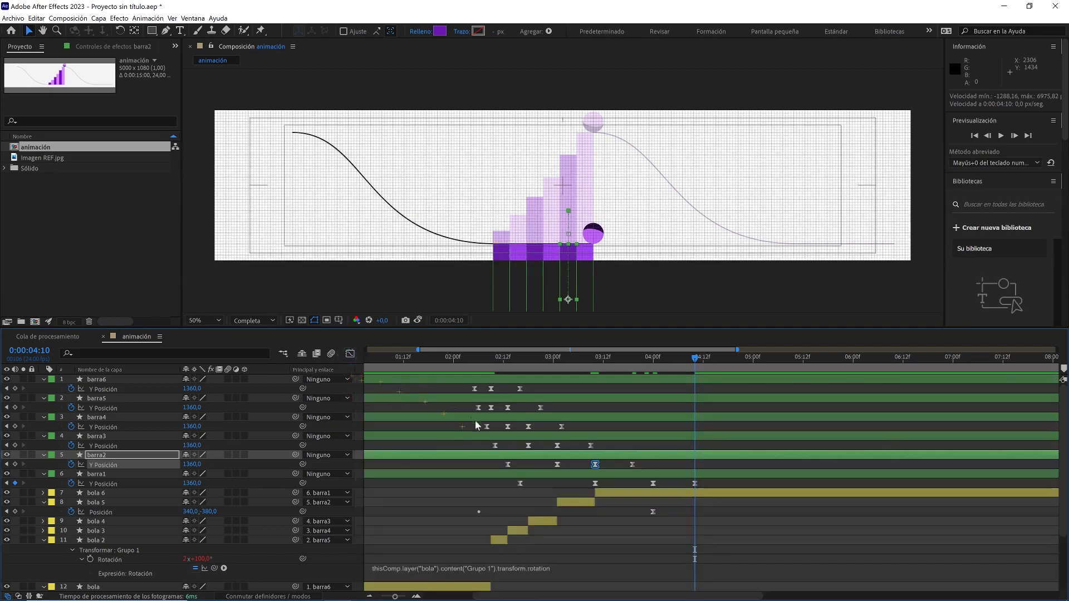
left_click(557, 445)
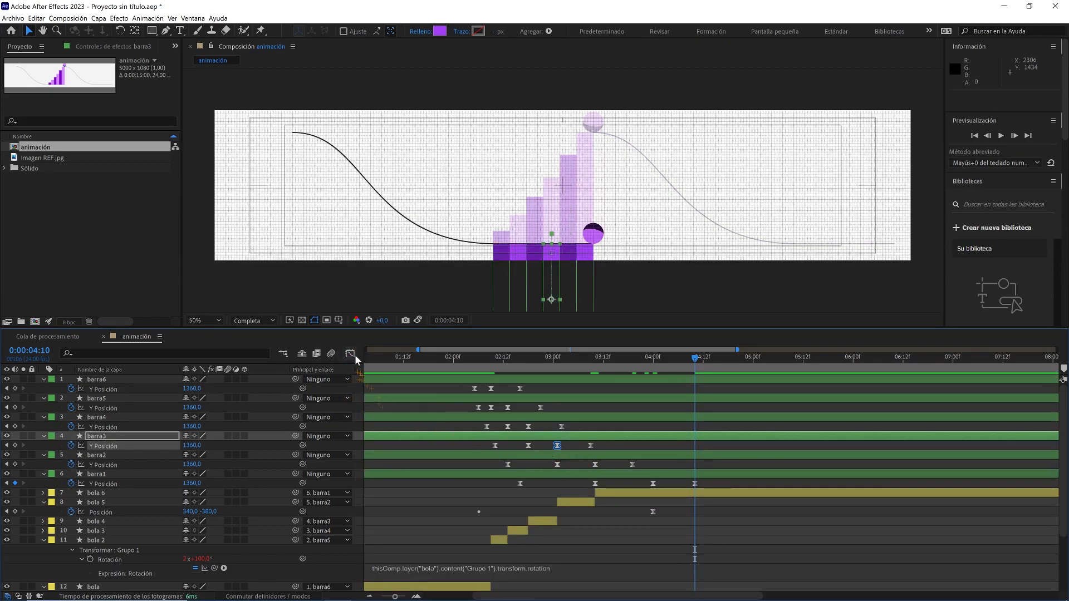
left_click(350, 354)
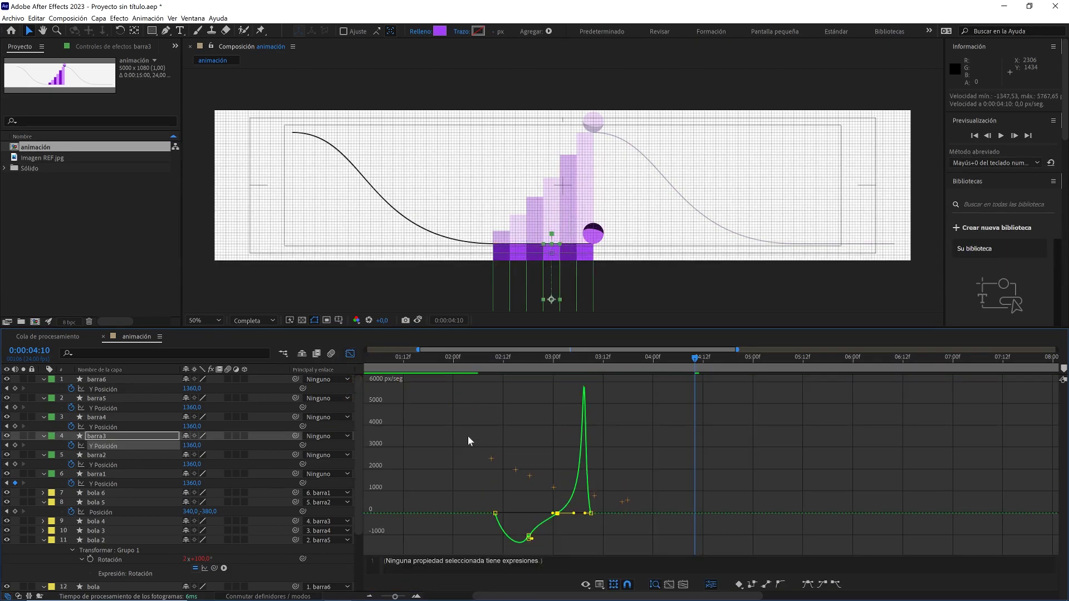
left_click(349, 354)
- In the speed graphs of barra4 and barra5, lengthen the outgoing ease of the Y Position keyframes at 2:18 and 2:13
left_click(529, 426)
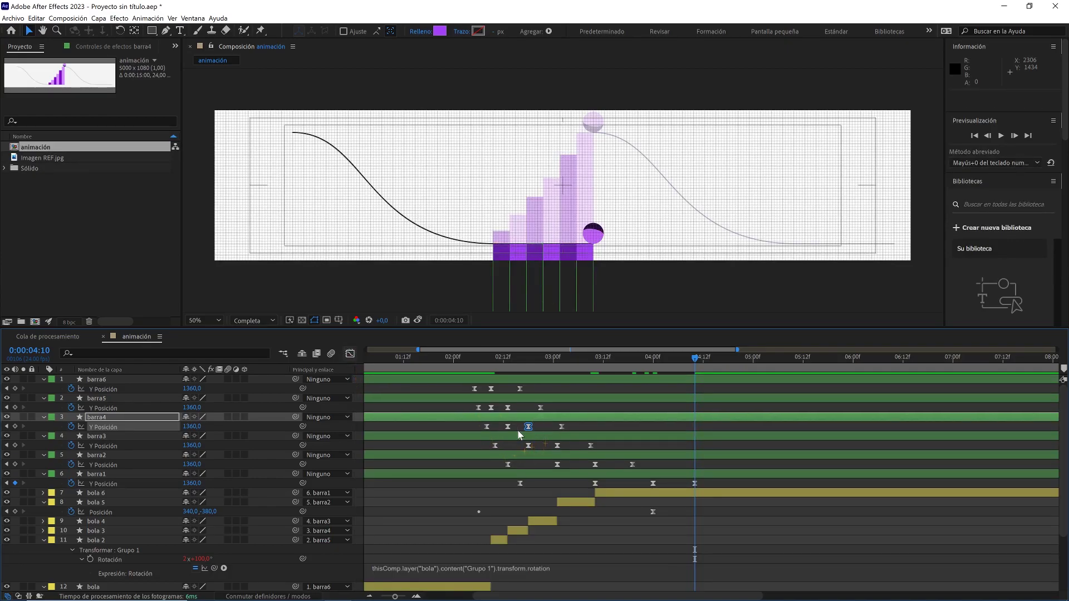
left_click(350, 354)
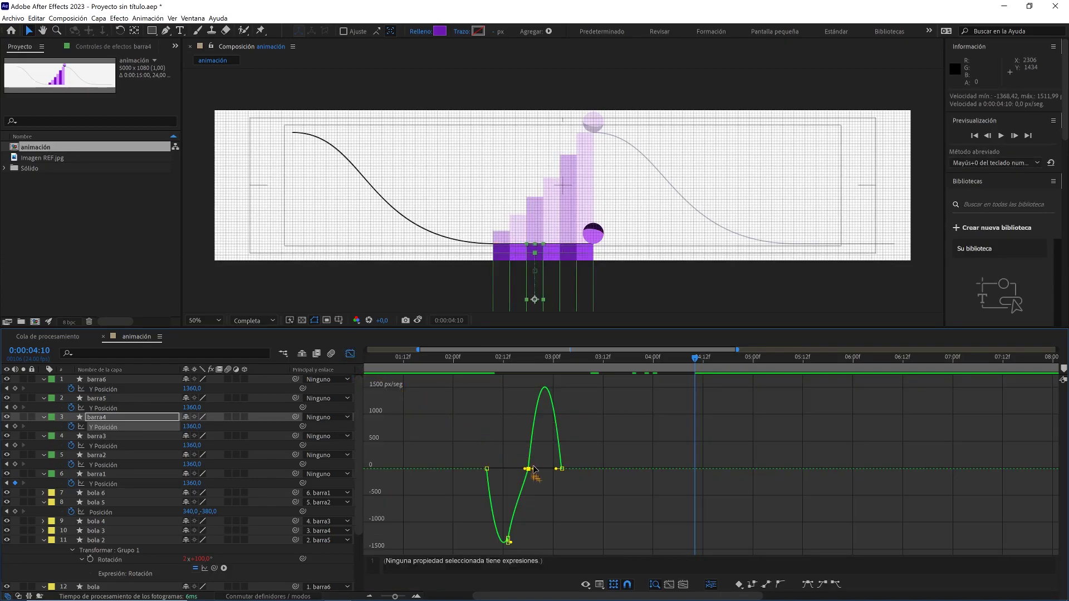
left_click_drag(536, 474, 572, 472)
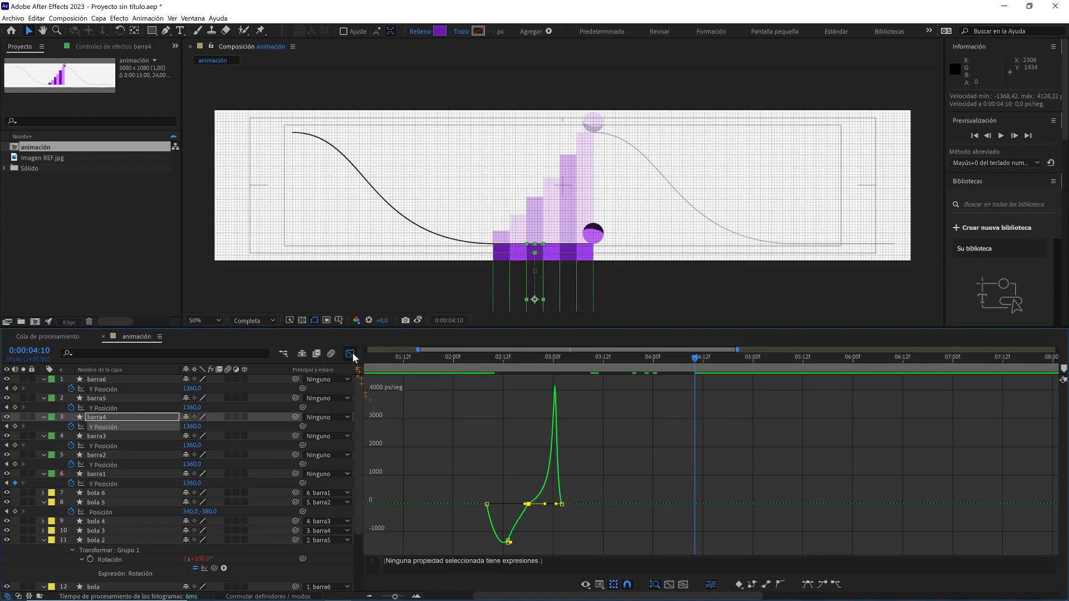
left_click(350, 354)
left_click(507, 408)
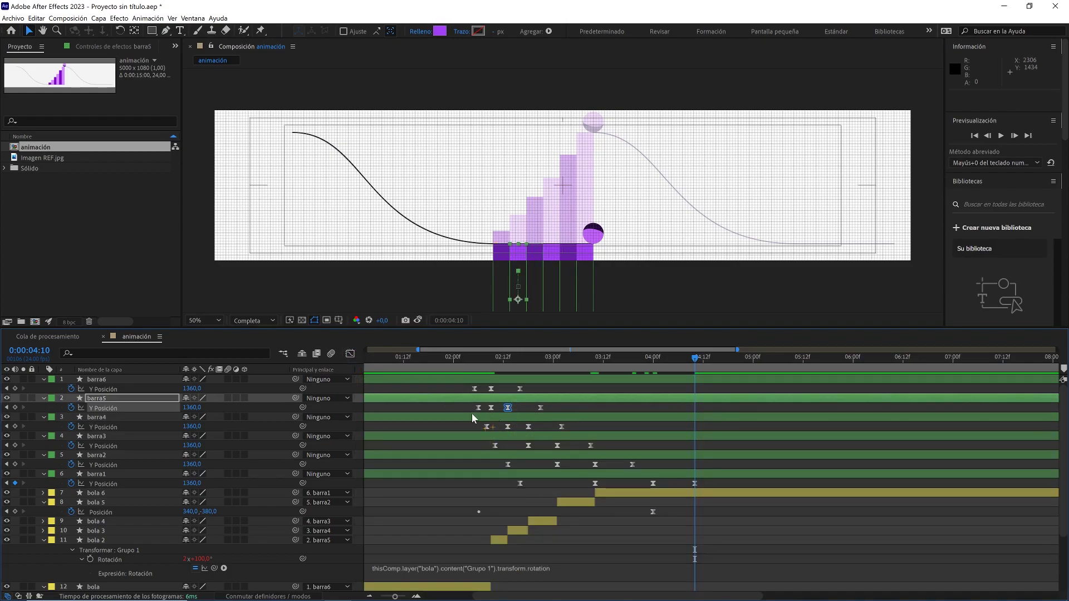
left_click_drag(513, 455, 546, 463)
left_click_drag(525, 499, 530, 496)
left_click(350, 355)
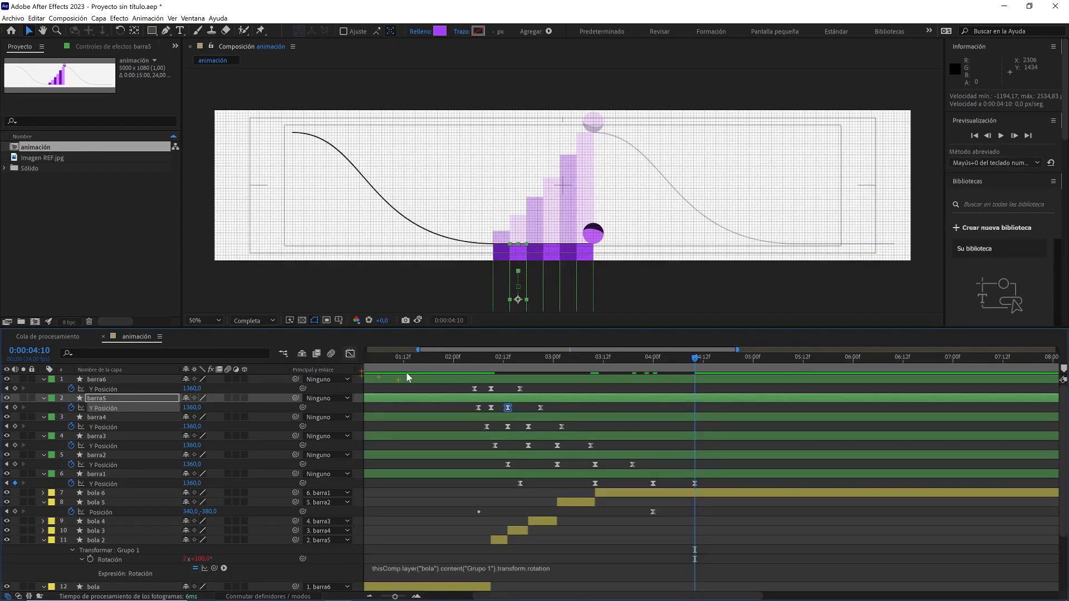
- In barra6's speed graph, lengthen the outgoing ease of the 2:09 Y Position keyframe so its drop starts slowly
left_click(491, 389)
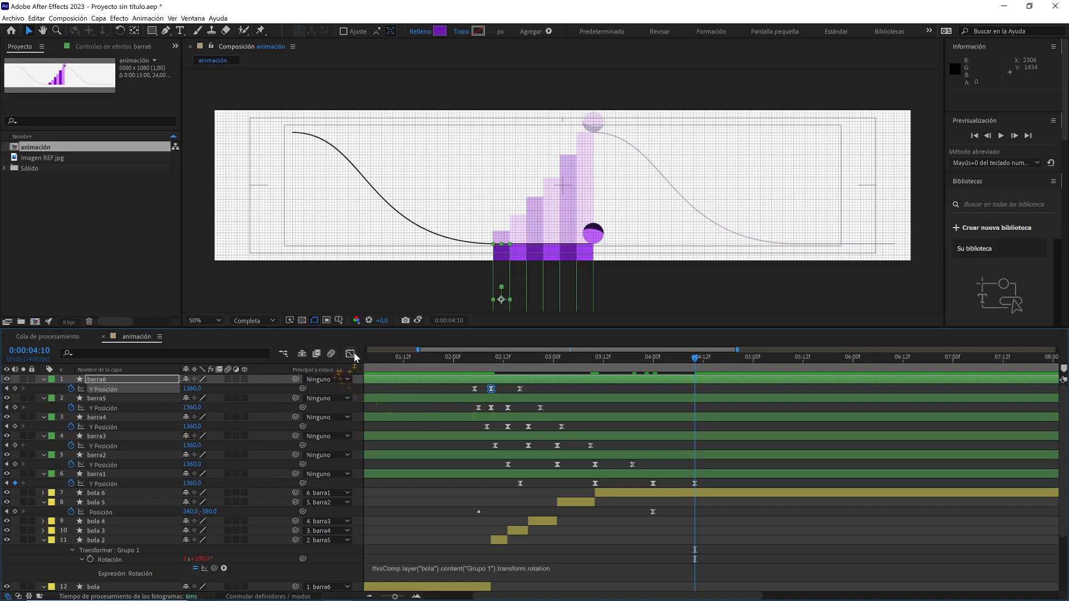
left_click(351, 354)
left_click_drag(525, 448, 526, 449)
left_click(351, 355)
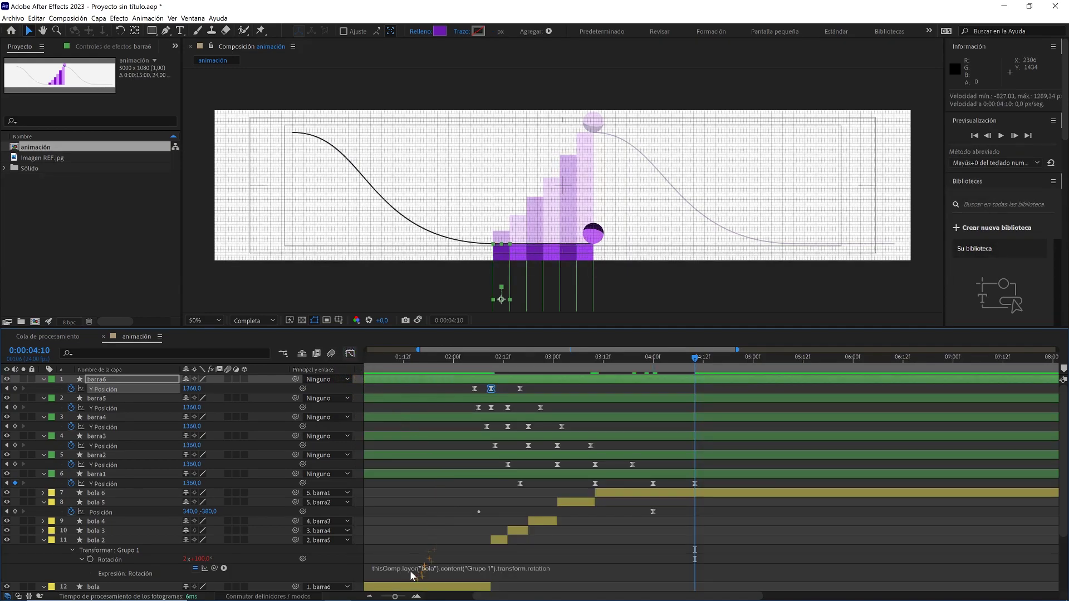
- Preview the bars' drops and move the last Y Position keyframes of all six bars about 13 frames later
left_click_drag(399, 596, 391, 597)
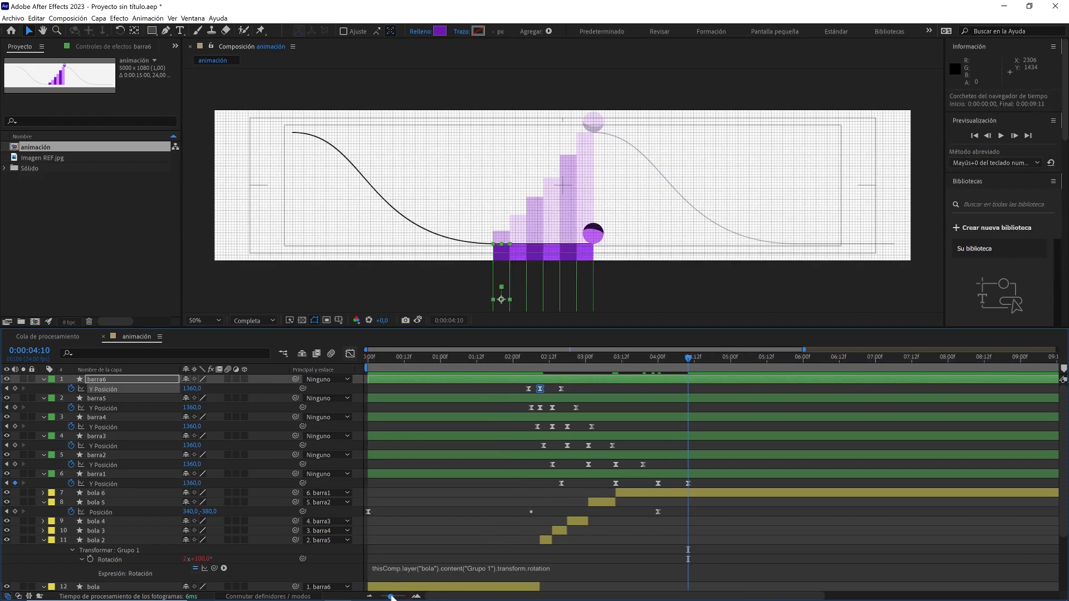
left_click(507, 361)
key("space")
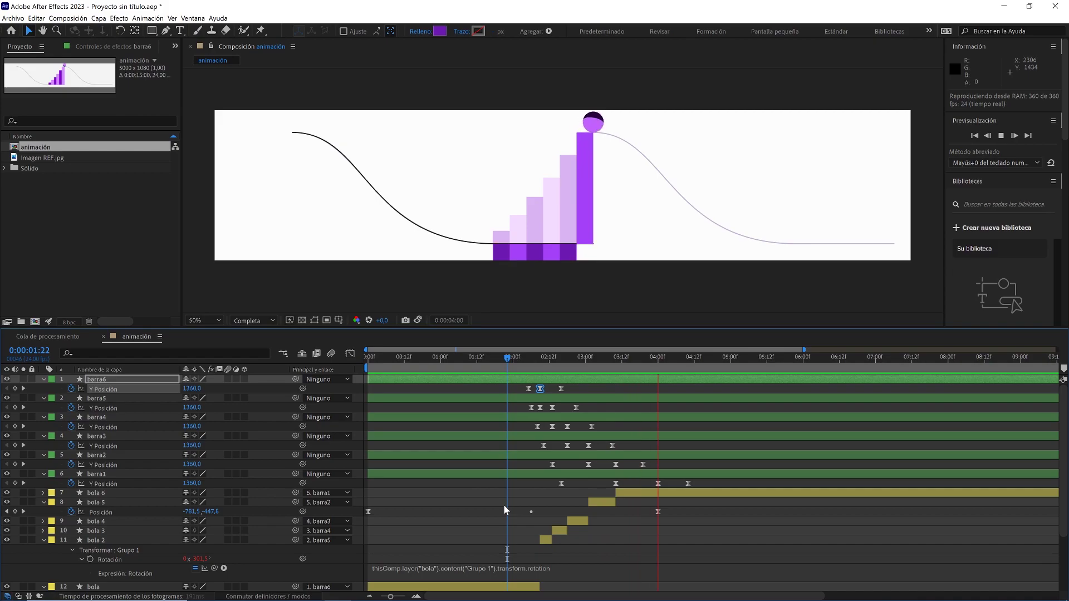
key("space")
left_click(688, 483)
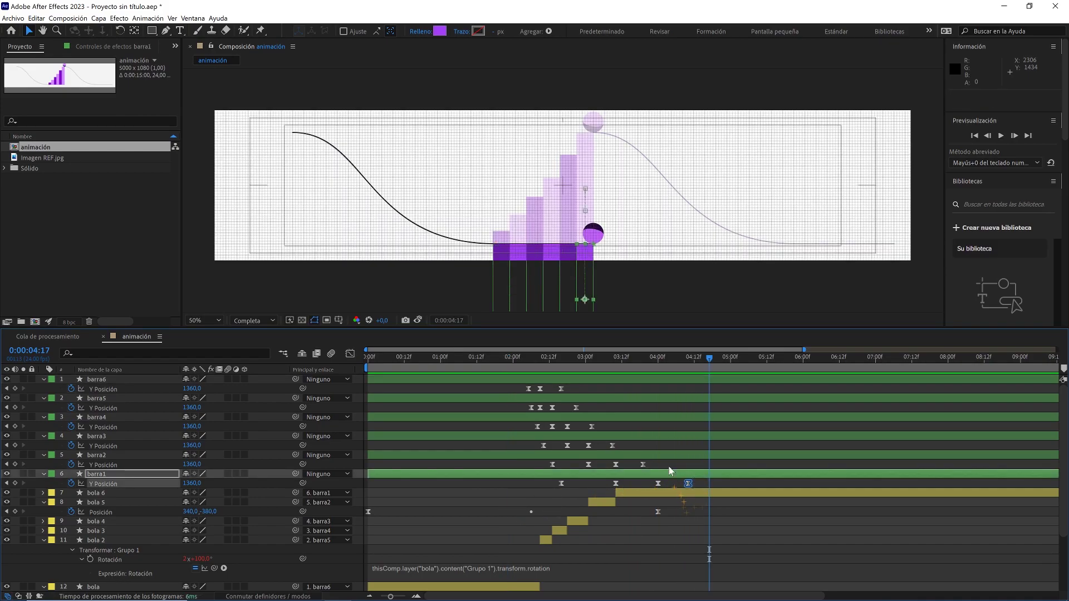
left_click_drag(652, 471, 603, 396)
- Preview the slower drops and move the last Y Position keyframe of barra1 to about 4:19 and that of barra2 to 4:07
left_click_drag(564, 362, 529, 365)
key("space")
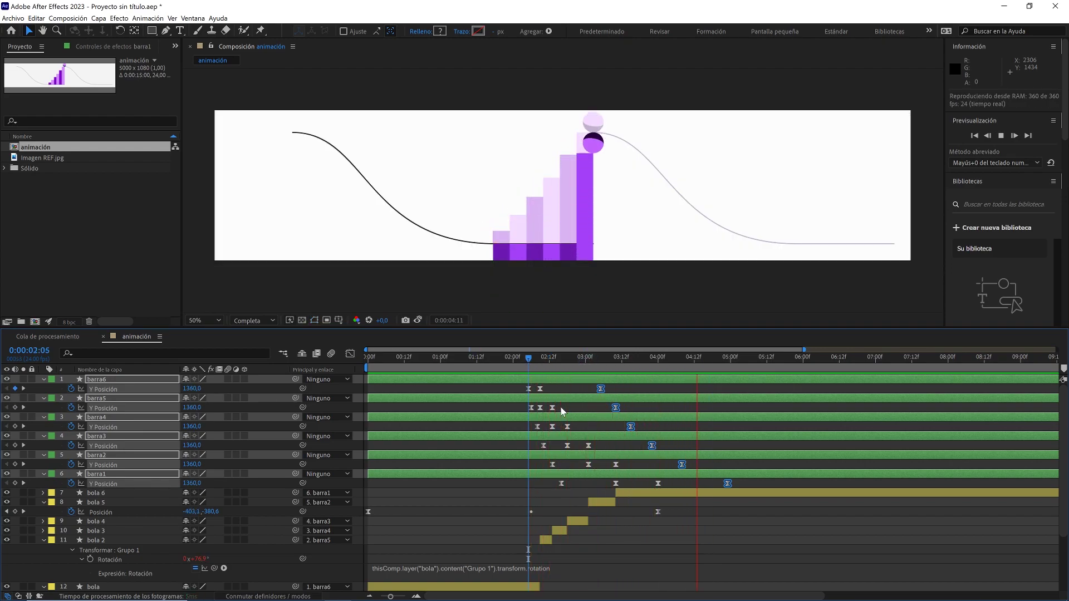
key("space")
left_click_drag(738, 484, 716, 484)
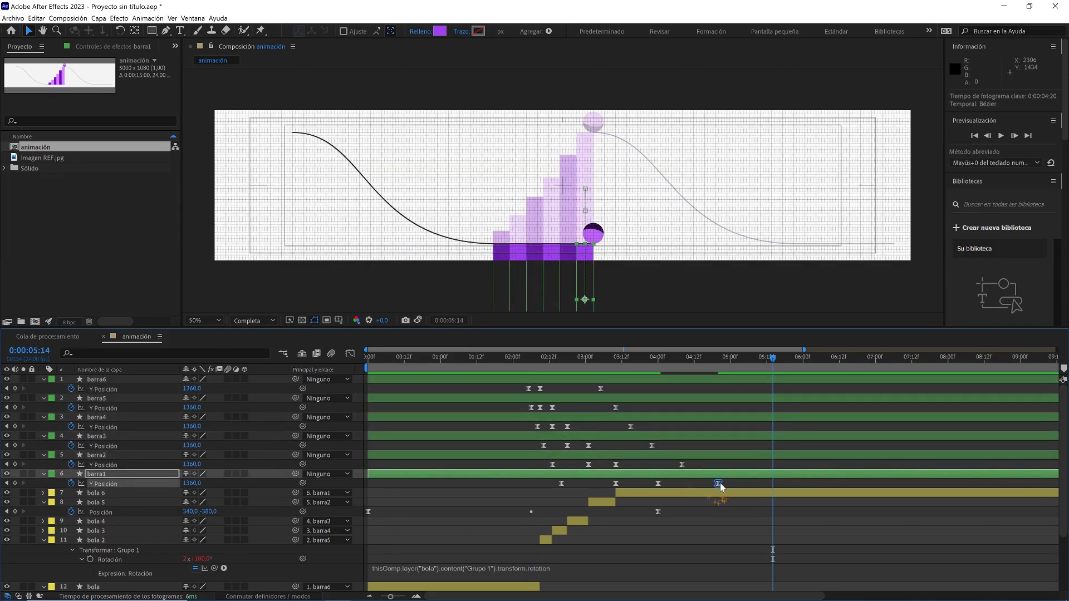
left_click(682, 464)
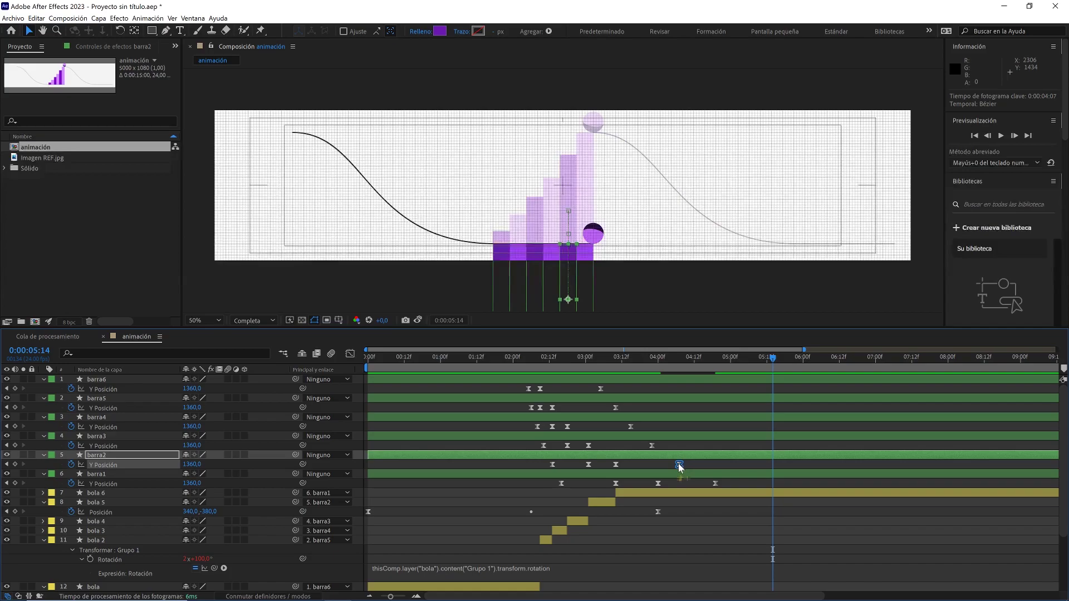
- Review the drop timing, move barra1's last Y Position keyframe to 4:16 and play the animation again
left_click_drag(602, 359, 536, 358)
left_click(658, 519)
key("space")
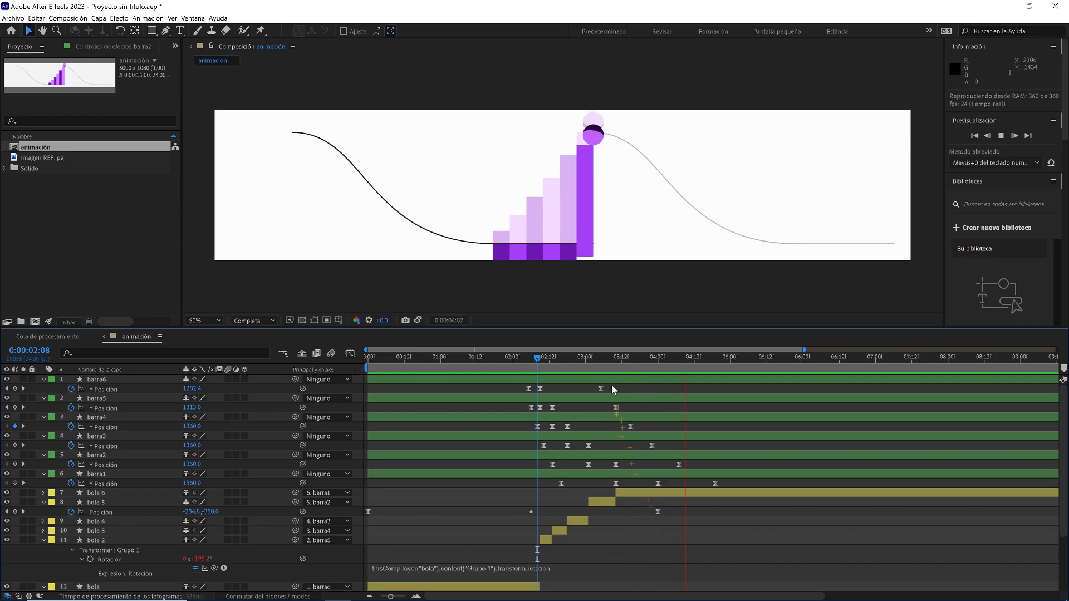
left_click(604, 358)
left_click_drag(612, 362, 673, 371)
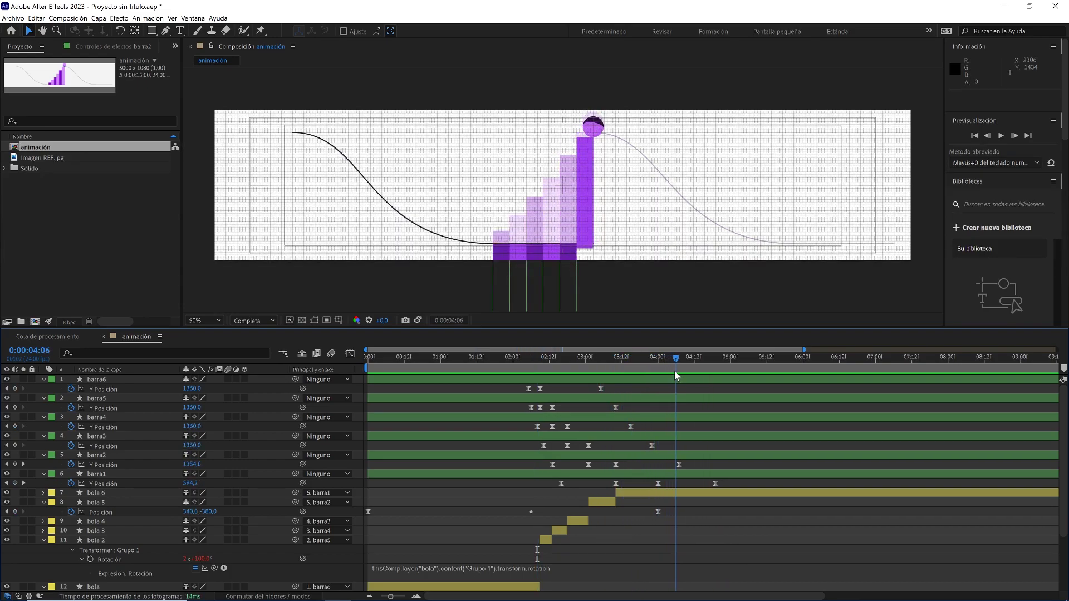
left_click_drag(679, 464, 707, 487)
left_click(716, 483, "shift")
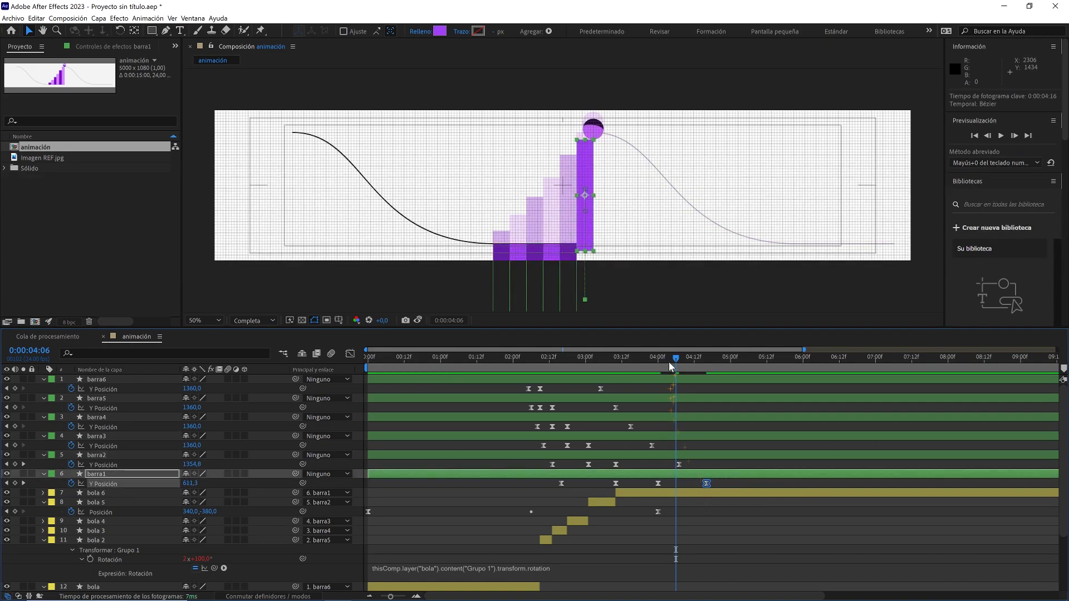
left_click_drag(672, 362, 582, 374)
key("space")
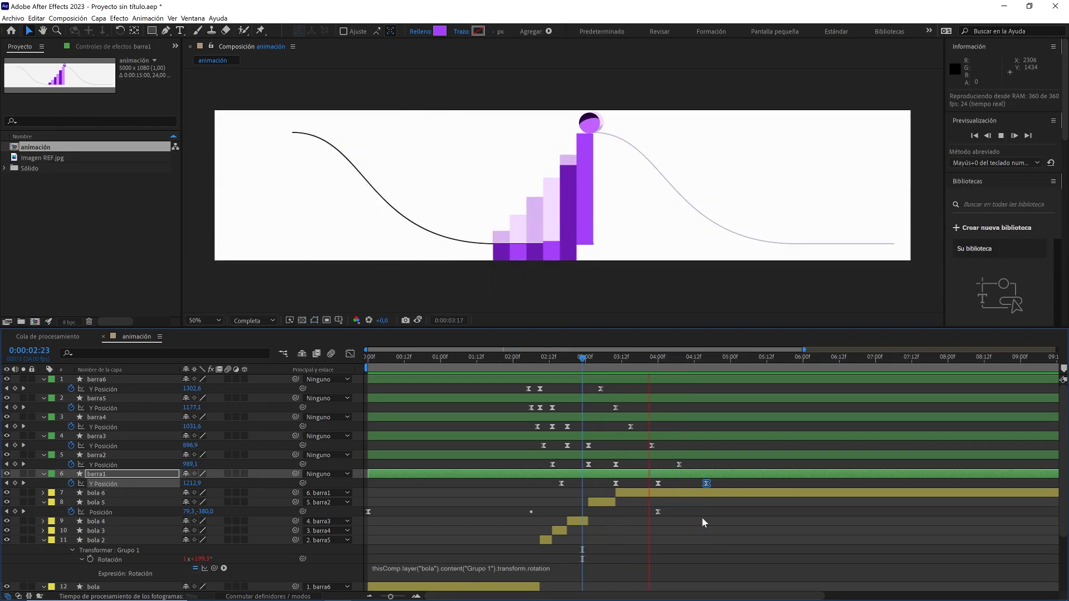
key("space")
- Collapse all the layers, show only bola 6's keyframes and set the current time to its last Position keyframe at 4:00
left_click_drag(684, 360, 519, 371)
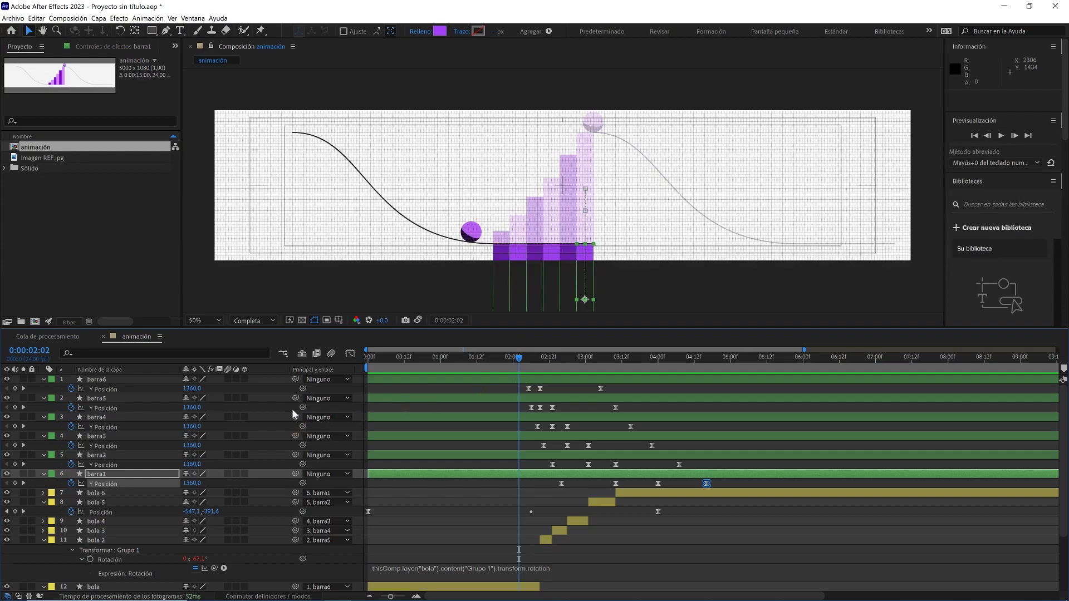
key("ctrl+a")
left_click(43, 380)
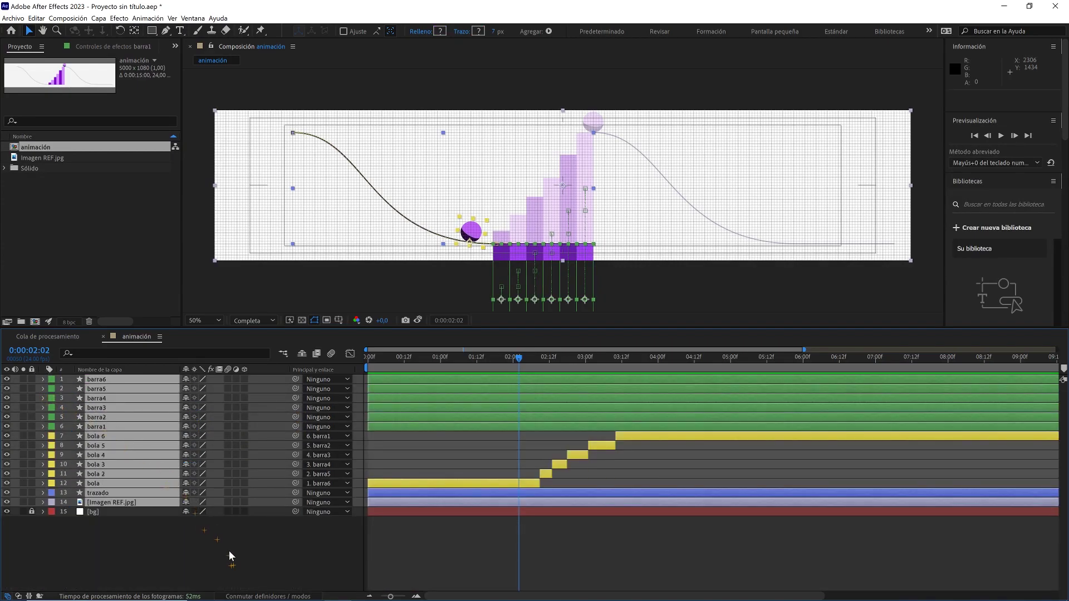
left_click(231, 555)
left_click(627, 439)
key("u")
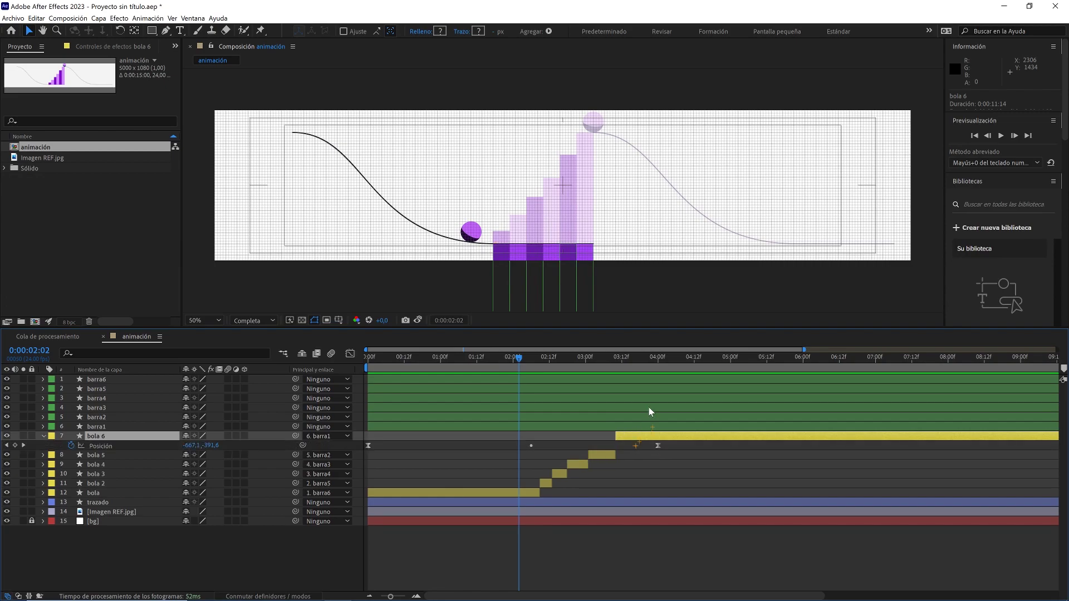
left_click_drag(626, 365, 659, 366)
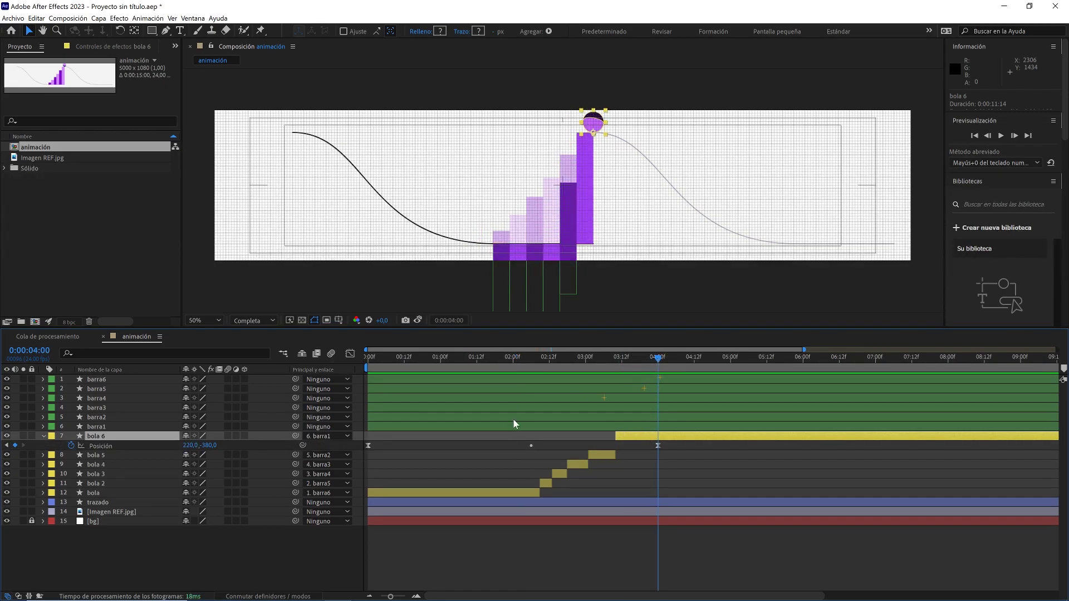
- Duplicate the trazado layer and rename the copy trazado loop
left_click(173, 560)
left_click(115, 505)
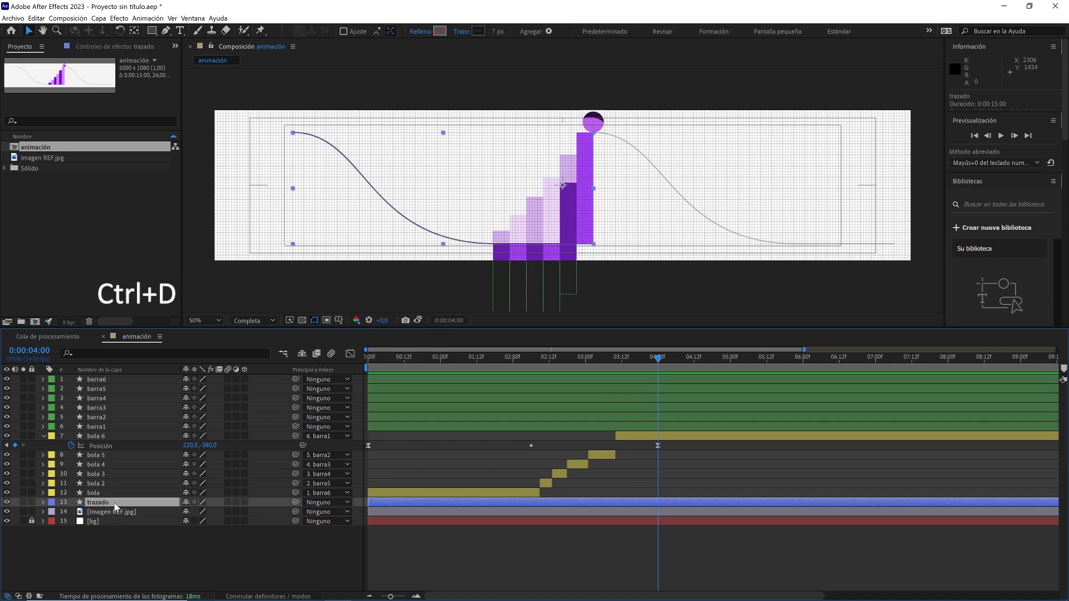
key("ctrl+d")
key("Return")
type("trazado loop")
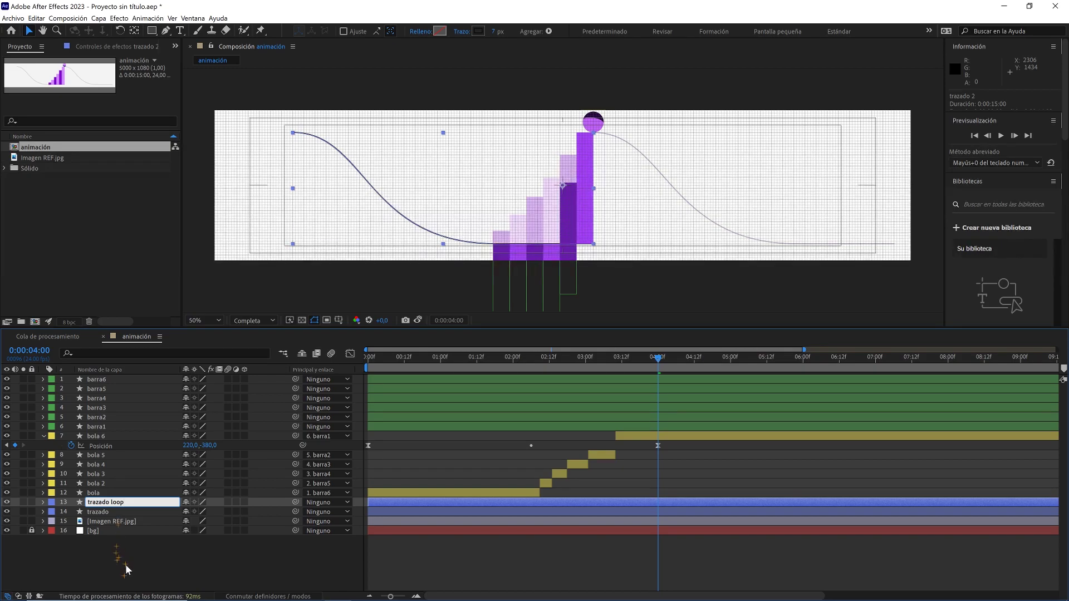
left_click(125, 565)
- Set trazado loop's Position to 4660, 540 so its curve starts at barra1's raised top corner, and check the alignment up close
left_click(118, 505)
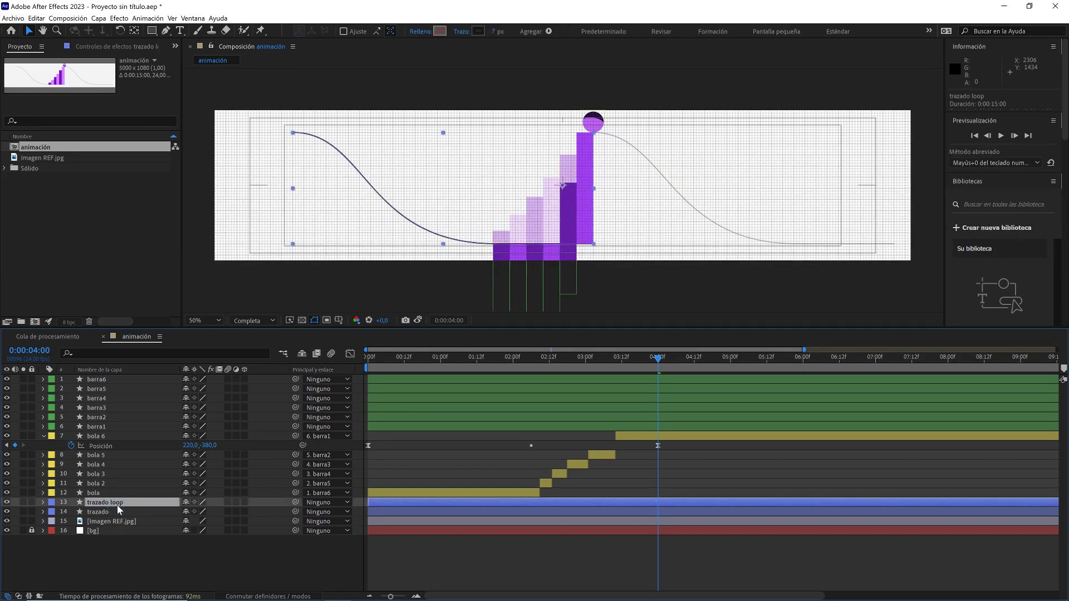
key("p")
left_click_drag(191, 510, 294, 505)
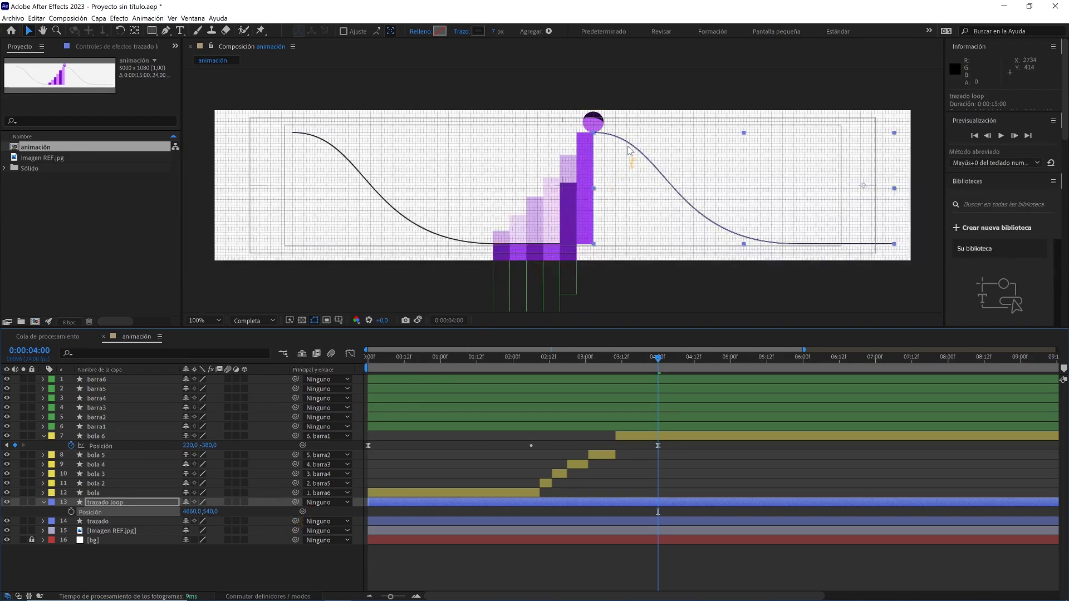
scroll(630, 151, "up", 2)
left_click_drag(604, 187, 507, 290)
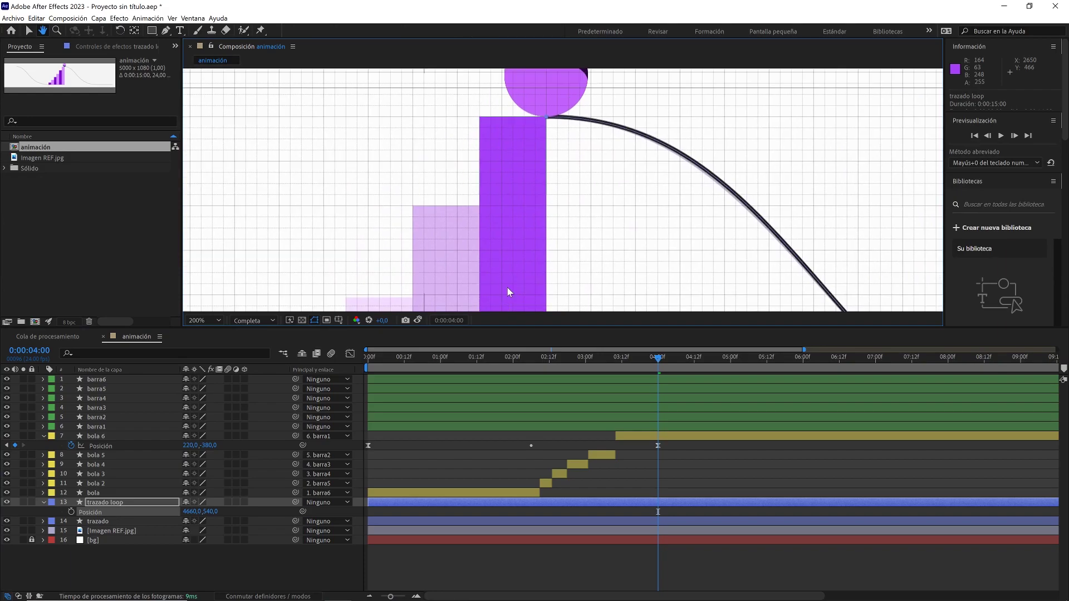
left_click_drag(568, 148, 566, 195)
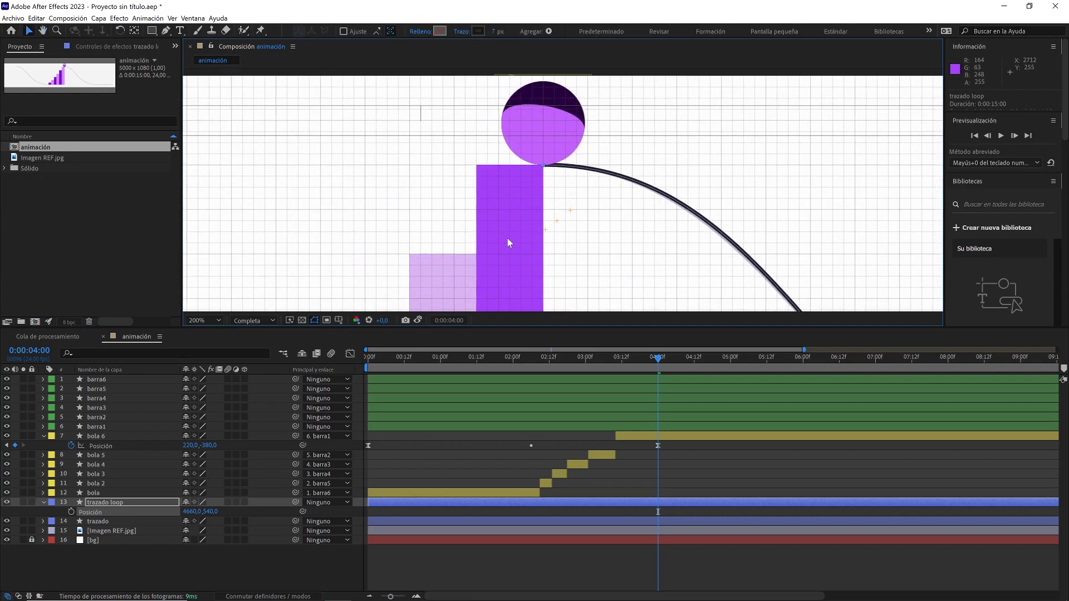
left_click(193, 512)
left_click(223, 559)
scroll(607, 218, "down", 2)
left_click_drag(642, 242, 606, 217)
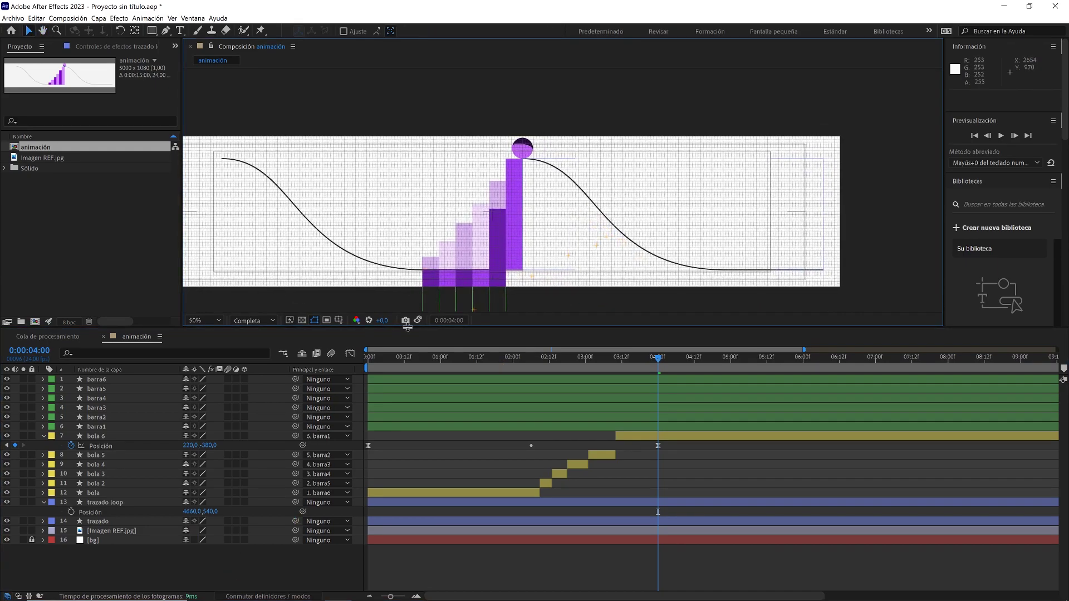
- Duplicate the bola layer and rename the copy bola loop
left_click(94, 493)
key("ctrl+d")
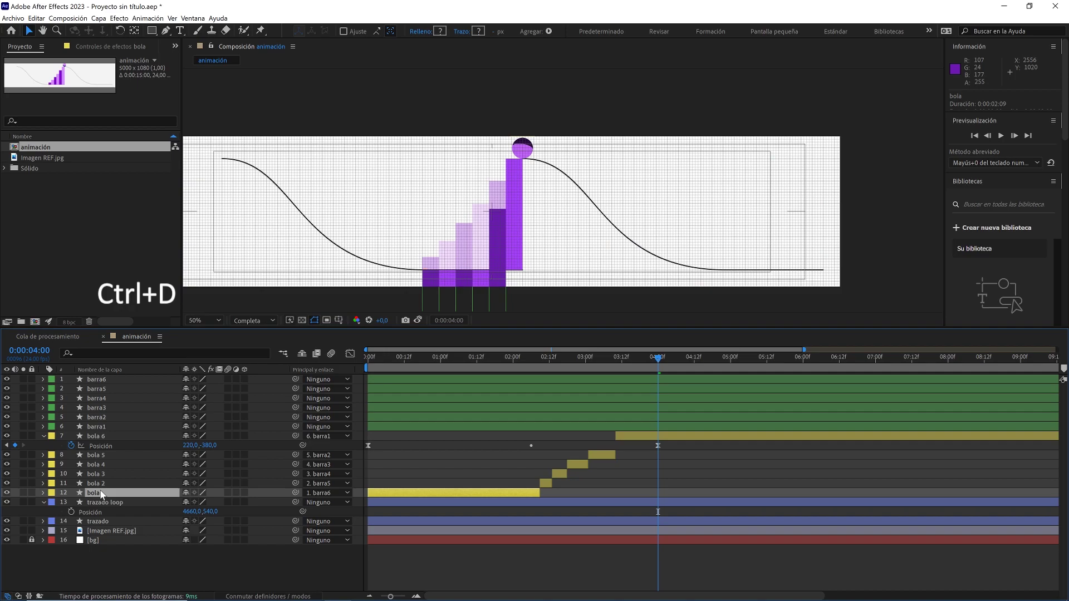
key("Return")
type("bola loop")
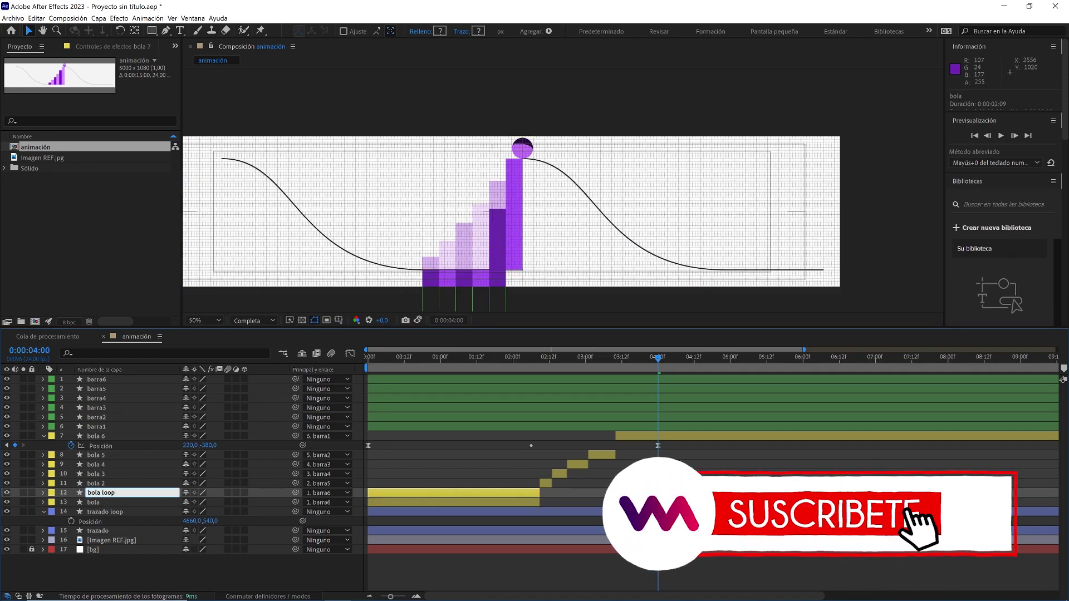
left_click(127, 561)
left_click(412, 360)
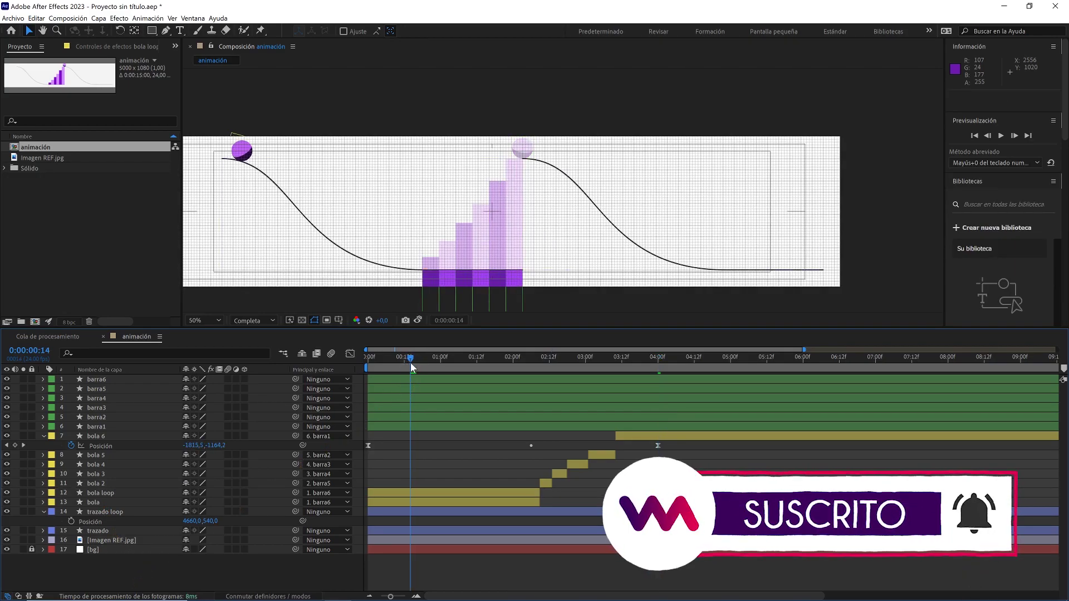
- Put bola loop at the top of the layer stack and make its layer run from 4:00 to about 9:21
left_click_drag(130, 494, 156, 384)
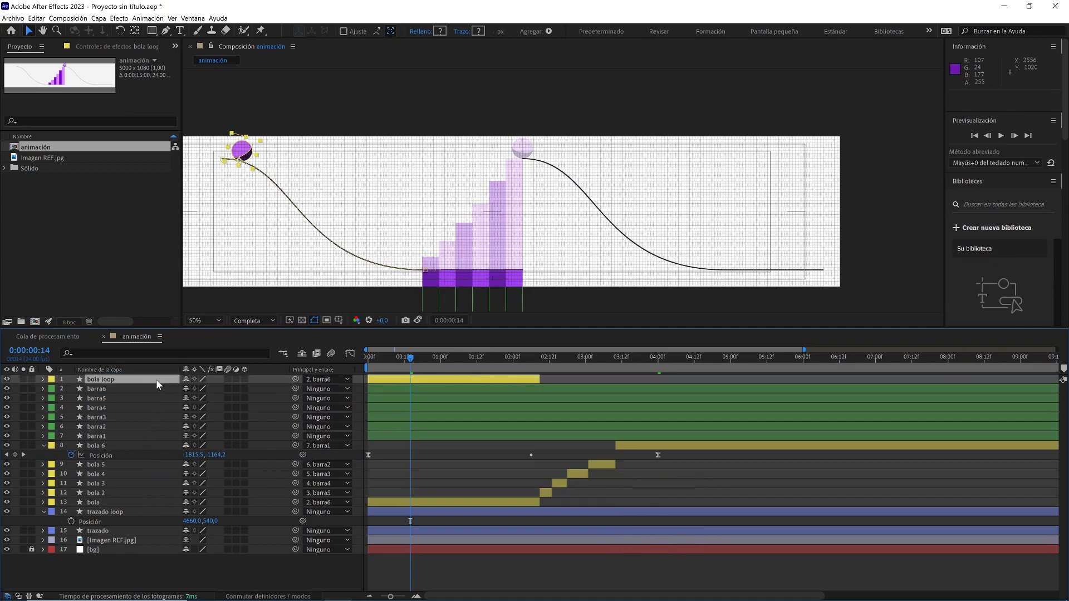
key("p")
left_click_drag(380, 359, 354, 361)
left_click_drag(551, 363, 658, 362)
left_click_drag(475, 383, 767, 380)
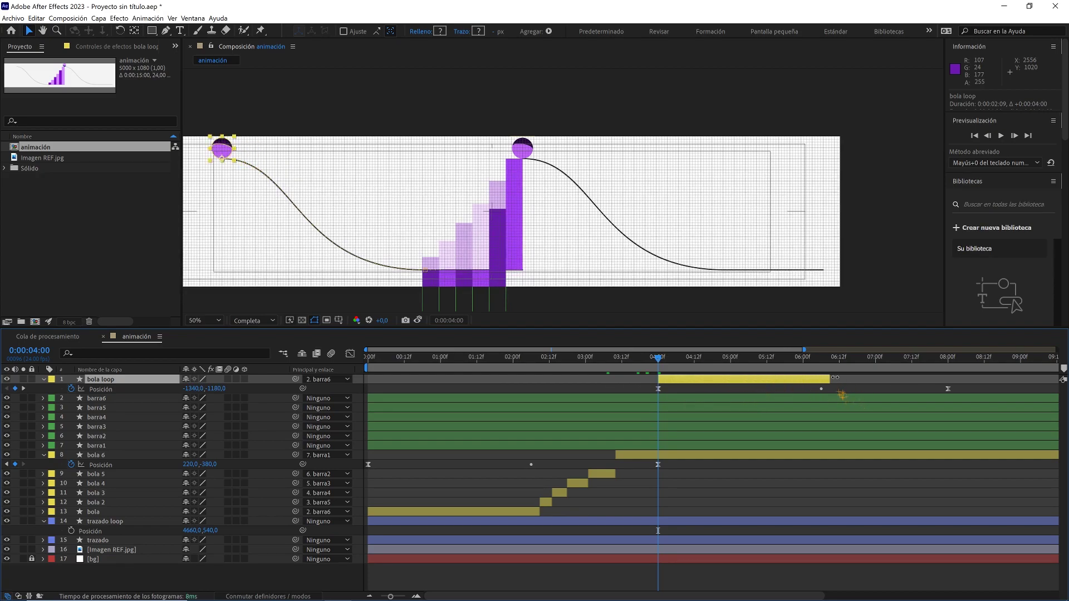
left_click_drag(916, 376, 1003, 386)
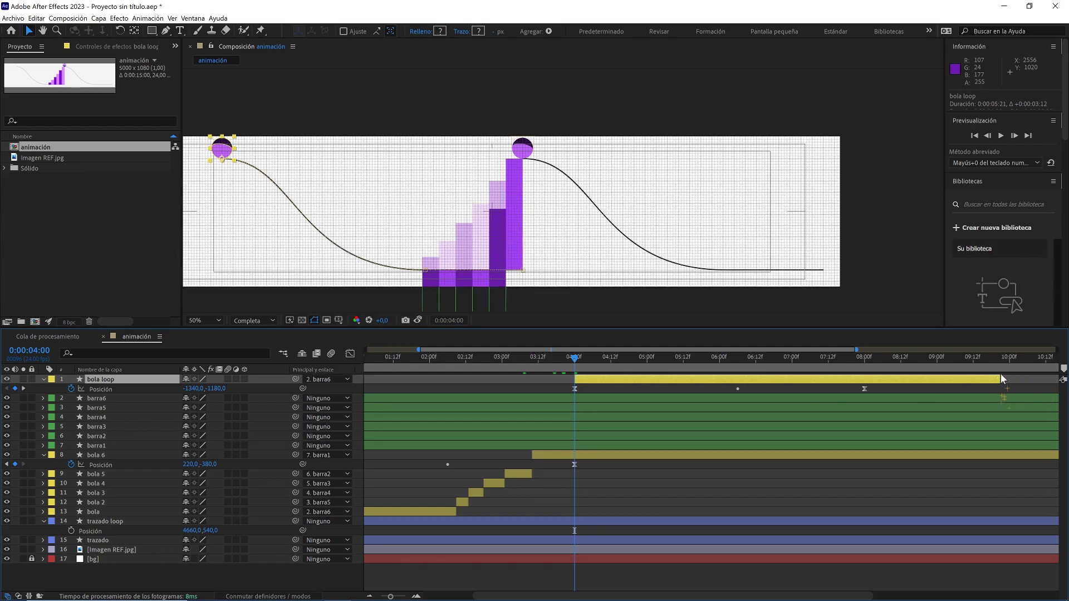
- Shift all of bola loop's Position keyframes together to about 620, -1180 at 4:00, and lower its opacity to 50%
left_click(128, 390)
left_click_drag(187, 392, 291, 385)
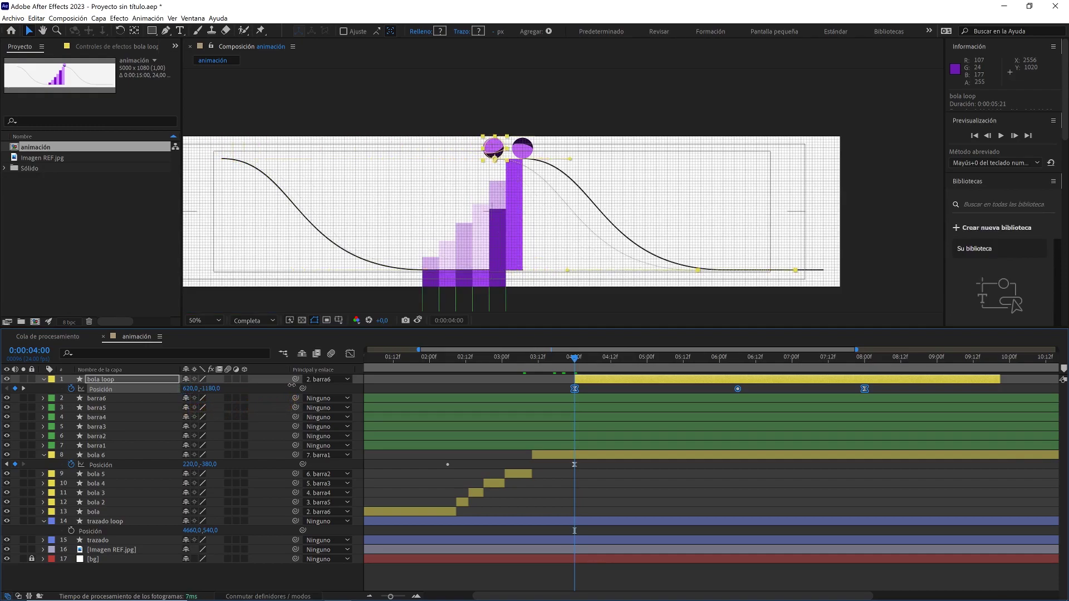
left_click(171, 381)
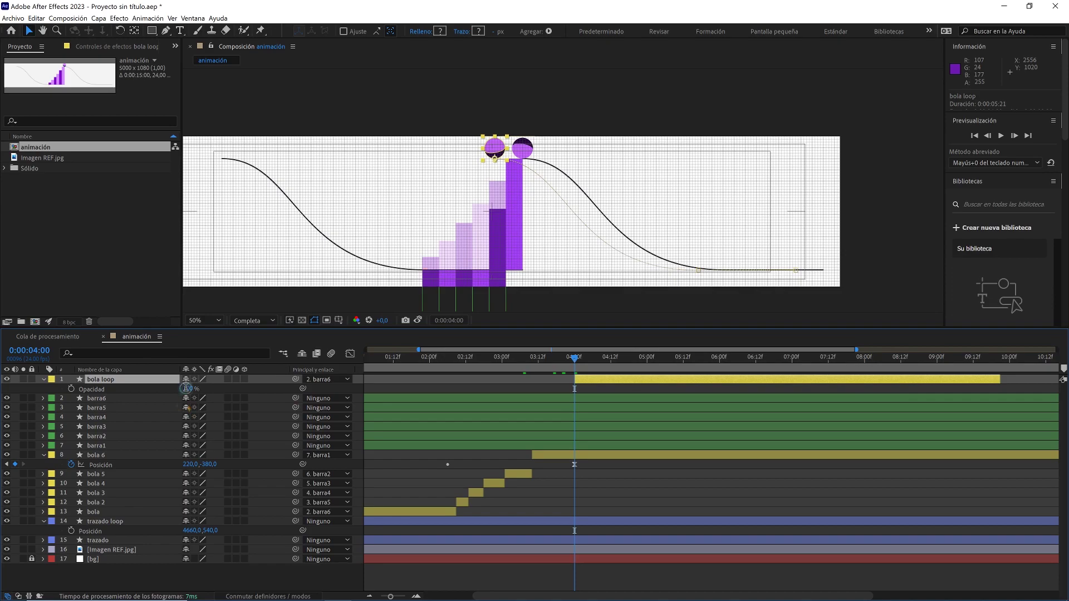
key("Return")
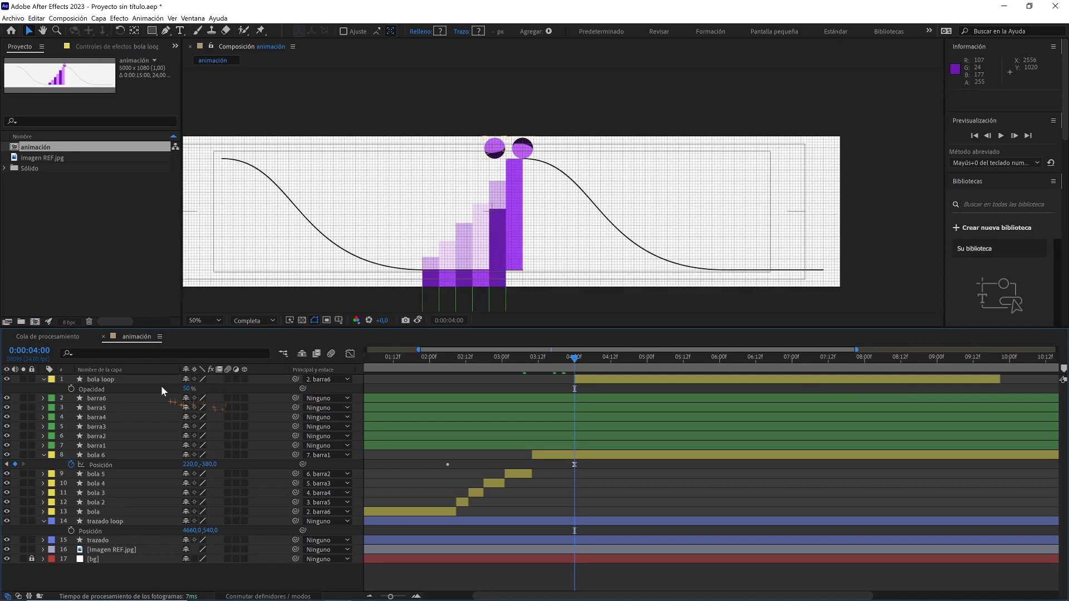
- Move all of bola loop's Position keyframes together to 820, -1180 so the ball matches bola 6 at the start of trazado loop
left_click(138, 388)
left_click_drag(187, 388, 267, 390)
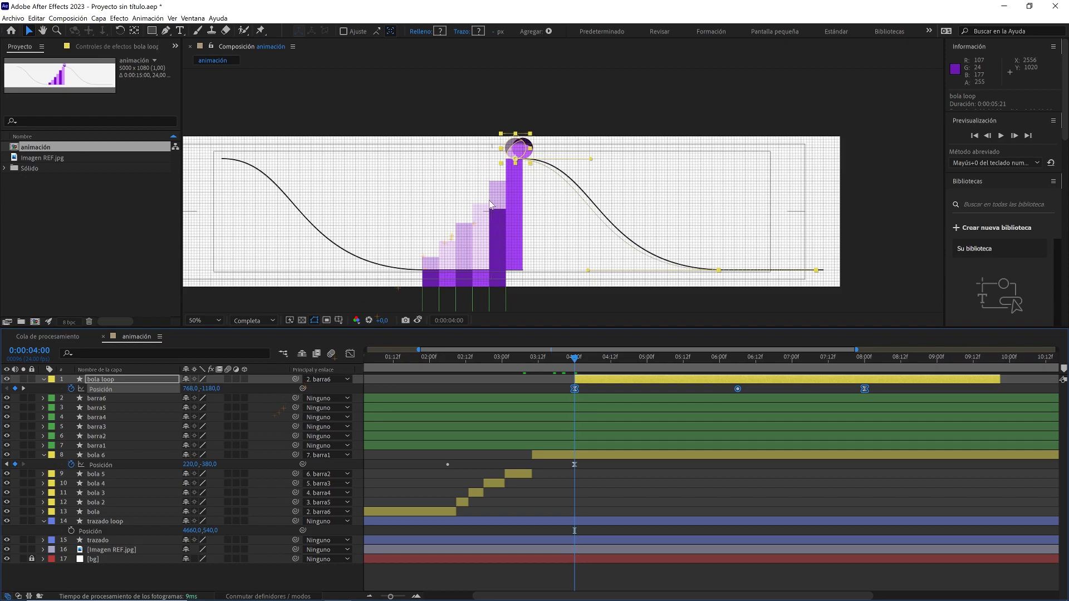
scroll(511, 193, "up", 2)
left_click_drag(479, 138, 578, 246)
left_click_drag(194, 388, 221, 389)
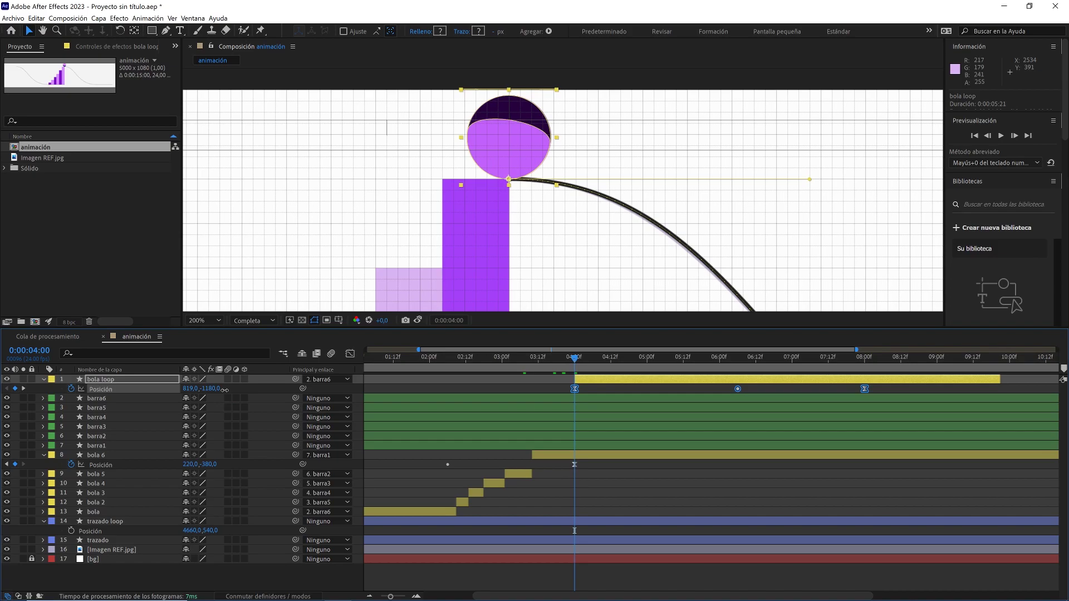
left_click_drag(225, 390, 224, 391)
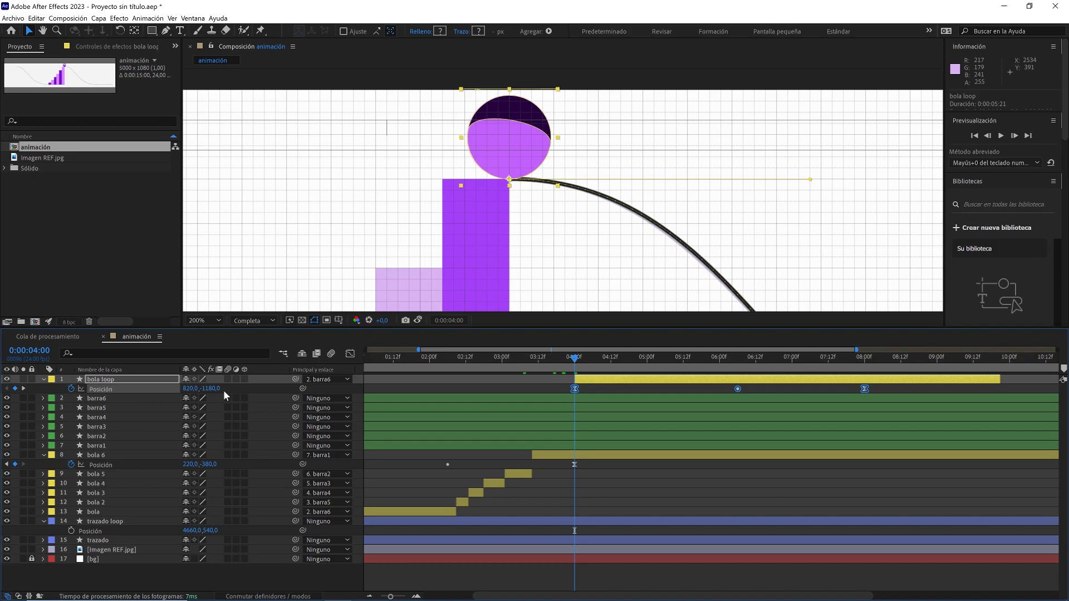
left_click(257, 389)
- Restore bola loop's opacity to 100% and fit the whole composition in the viewer
left_click(168, 383)
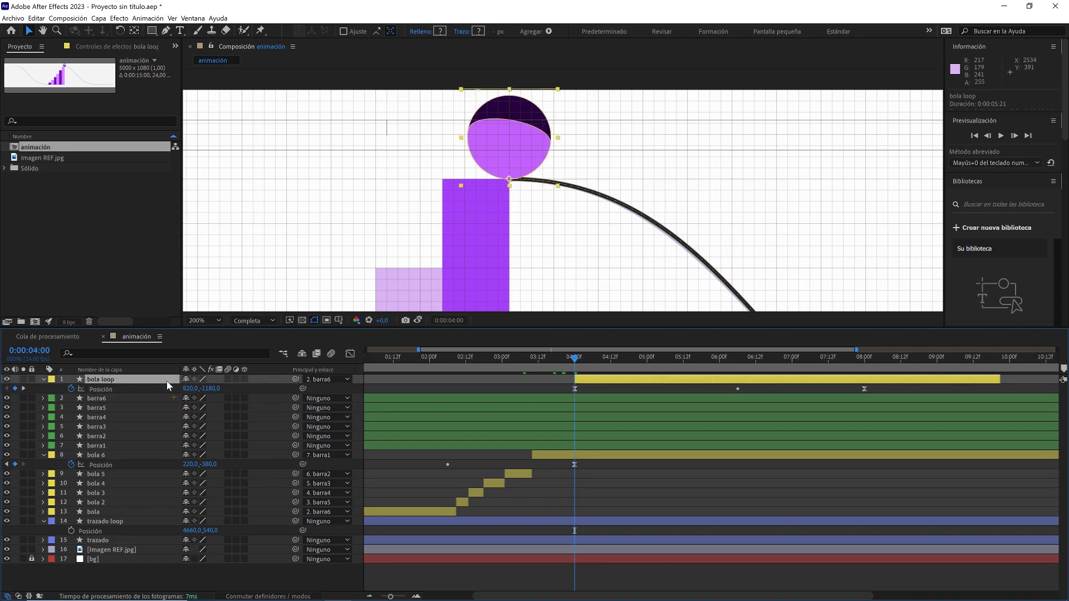
key("t")
left_click_drag(190, 390, 252, 389)
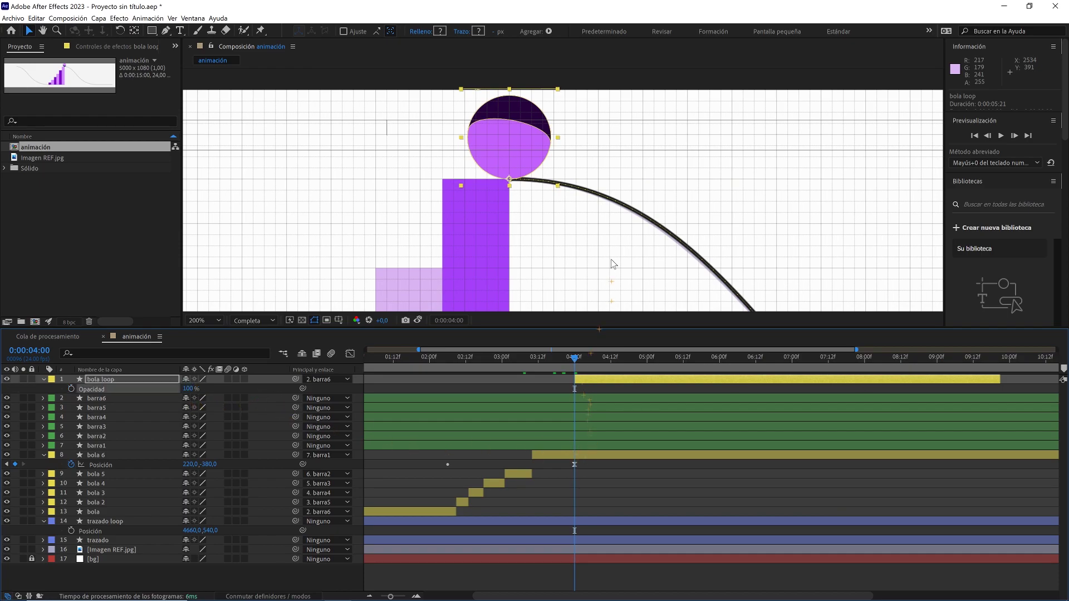
key("comma")
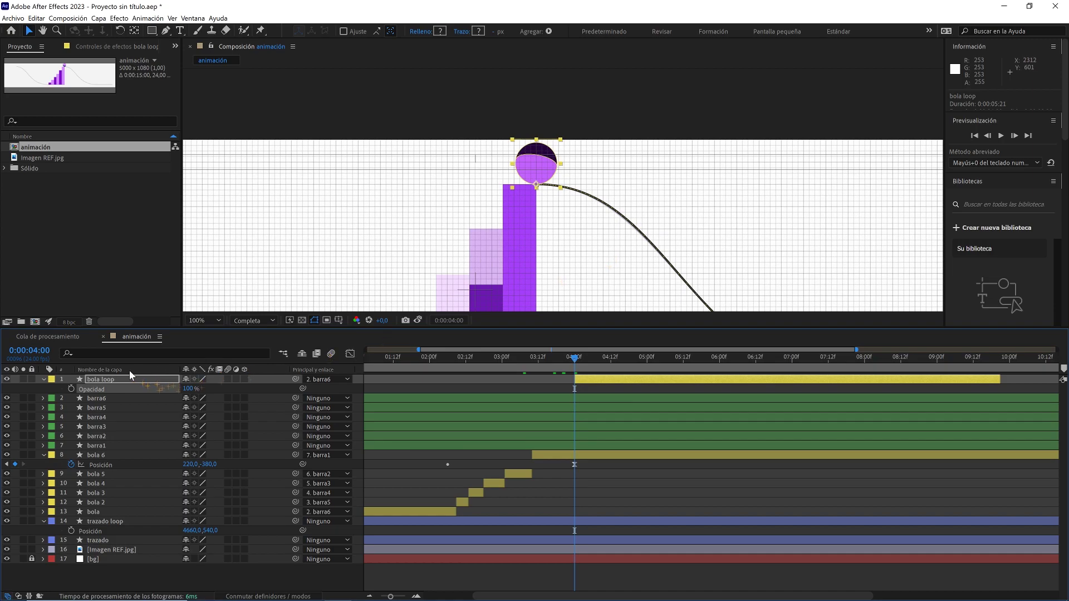
left_click(214, 320)
left_click(214, 331)
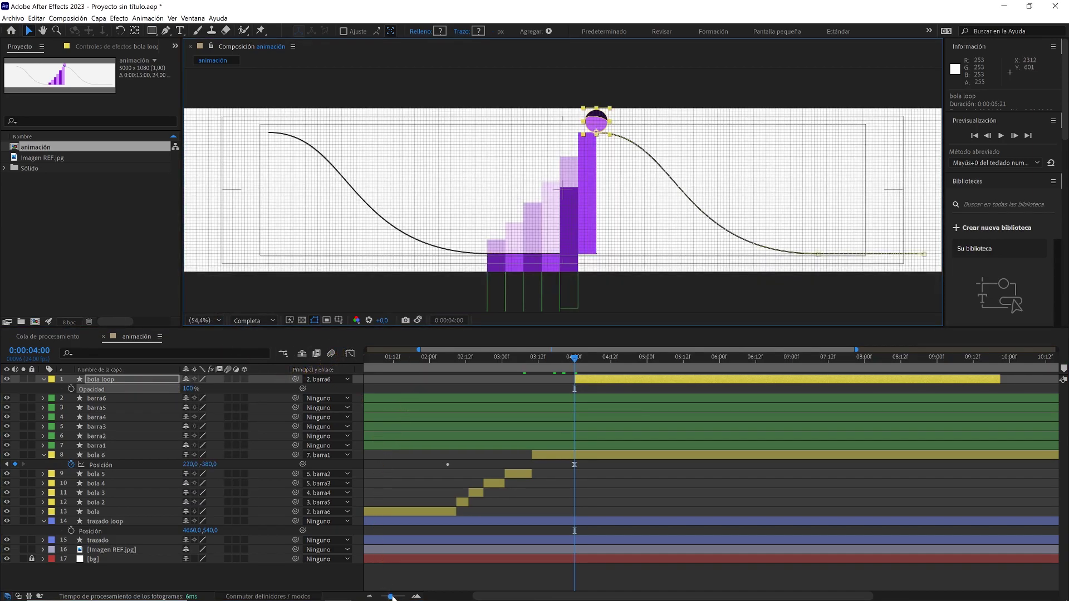
- Show the full 15-second timeline and preview the animation from the start past bola loop's entry
left_click_drag(391, 596, 379, 596)
left_click_drag(433, 359, 336, 374)
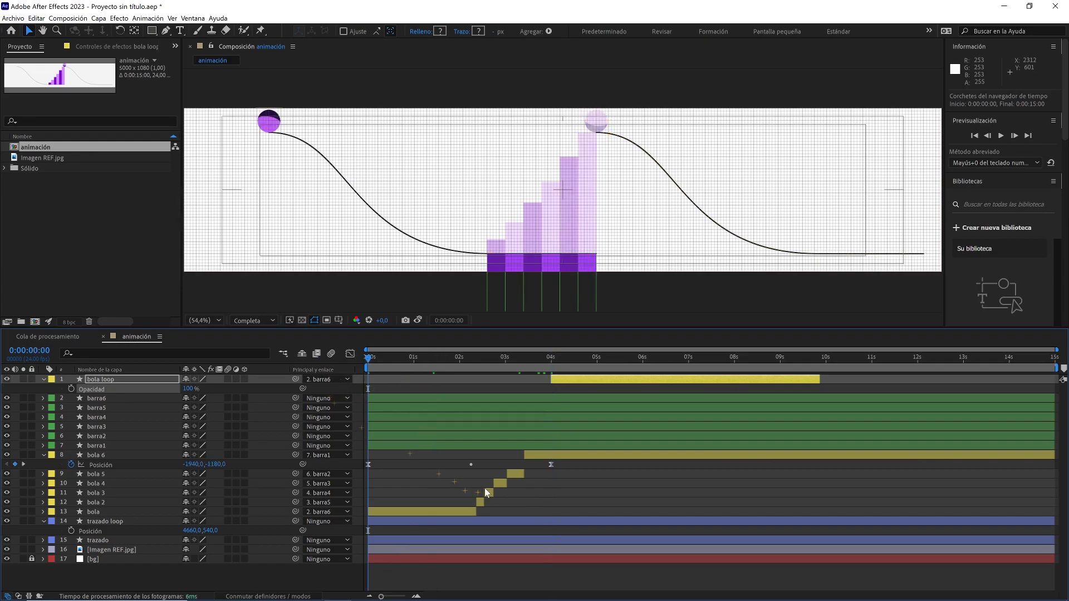
left_click(465, 572)
key("space")
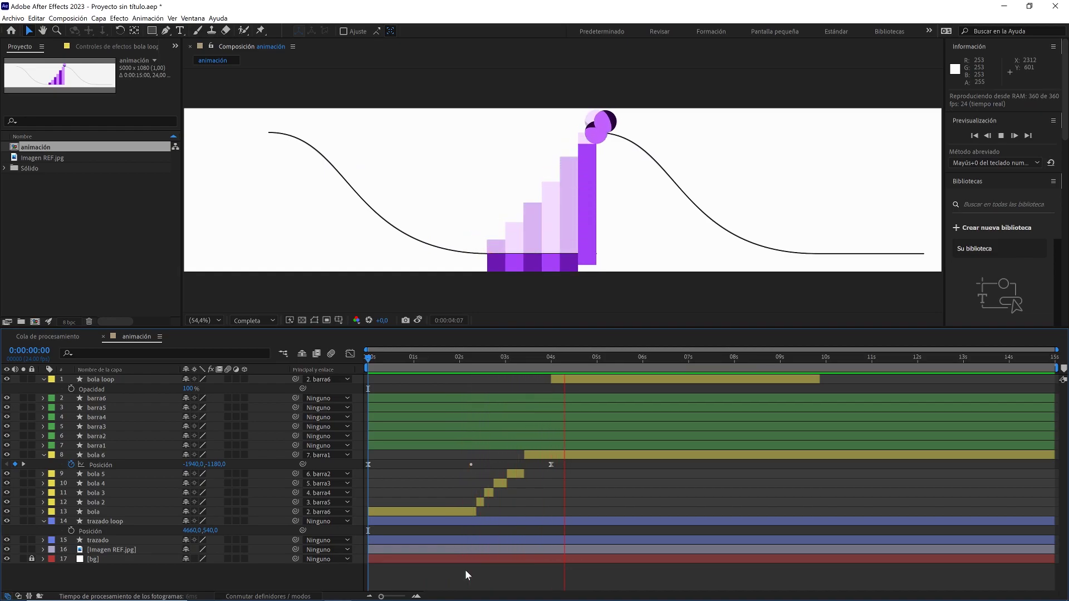
key("space")
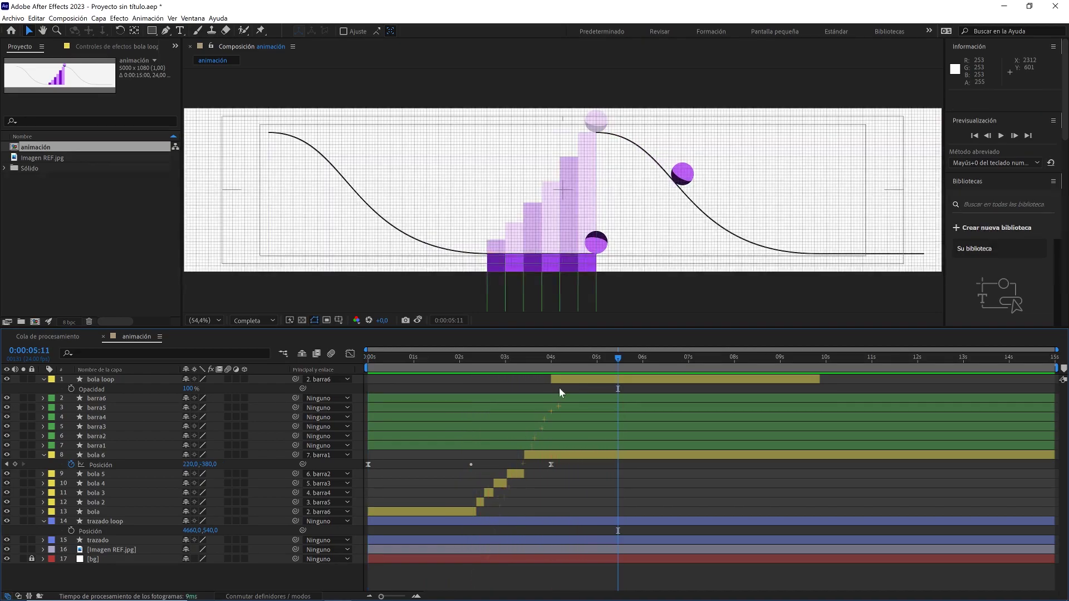
- Split bola 6 at 4:00 and delete the part after the split
left_click_drag(584, 359, 560, 357)
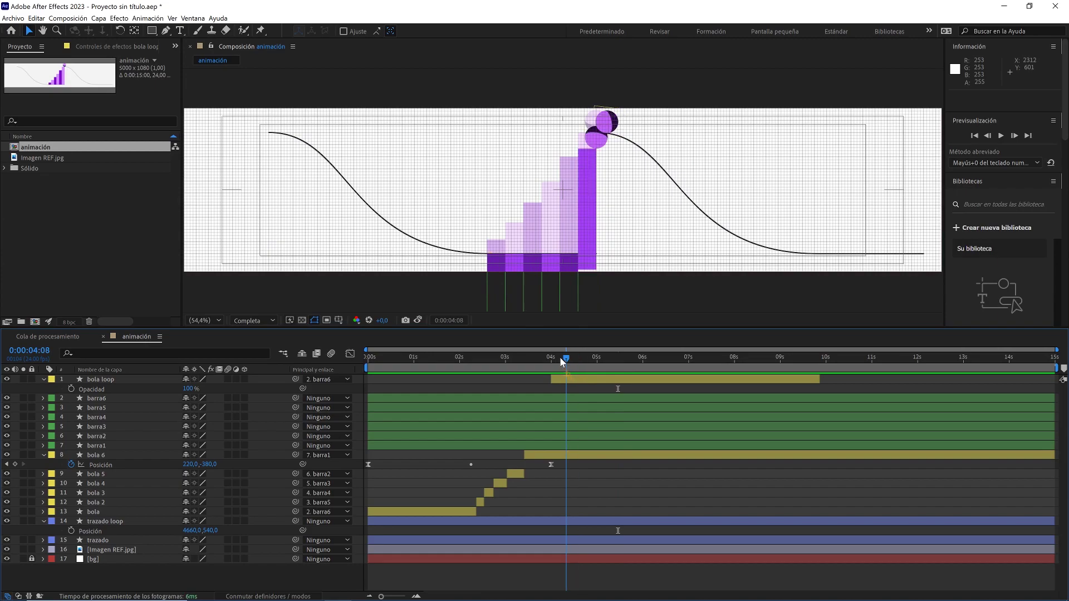
left_click(572, 453)
key("ctrl+shift+d")
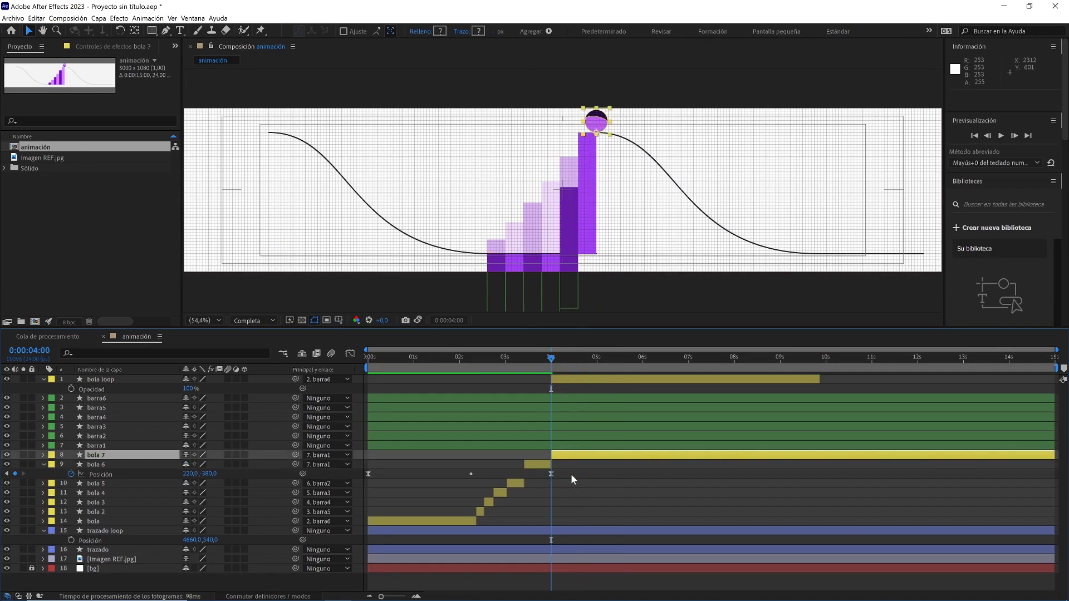
key("Delete")
- Preview the animation from 0:00 to check the handover from bola 6 to bola loop
left_click_drag(540, 354, 359, 359)
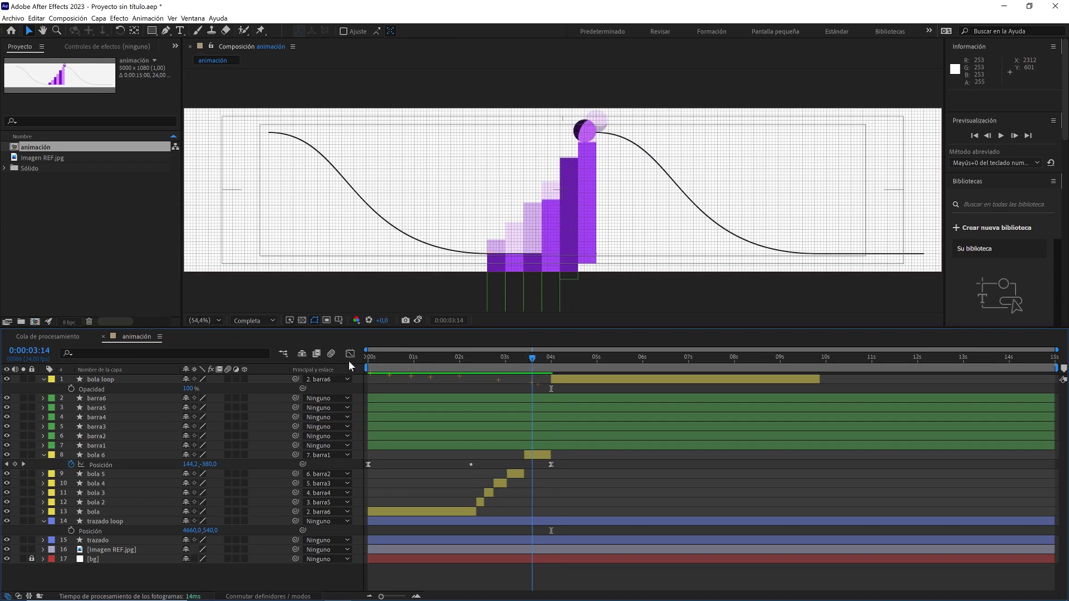
key("space")
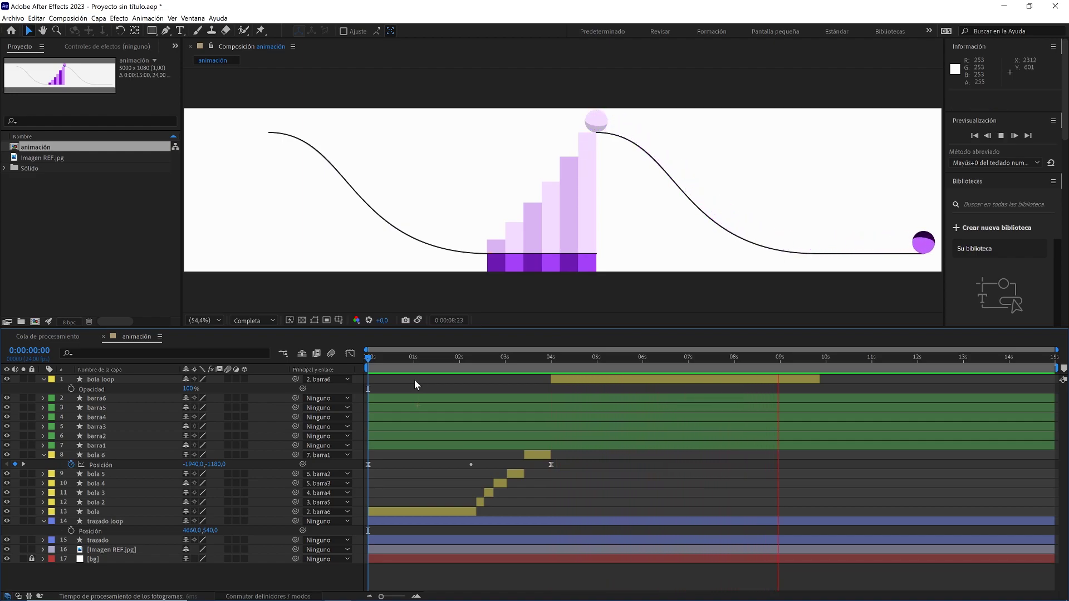
key("space")
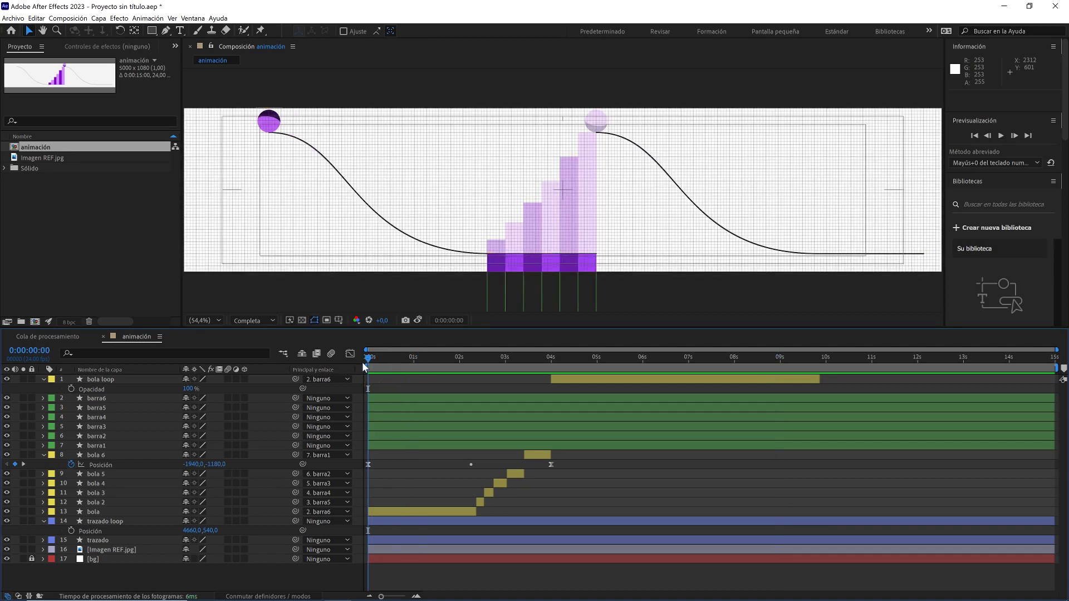
- Create a new composition from animación and rename it animación loop
left_click(97, 270)
left_click_drag(44, 147, 37, 323)
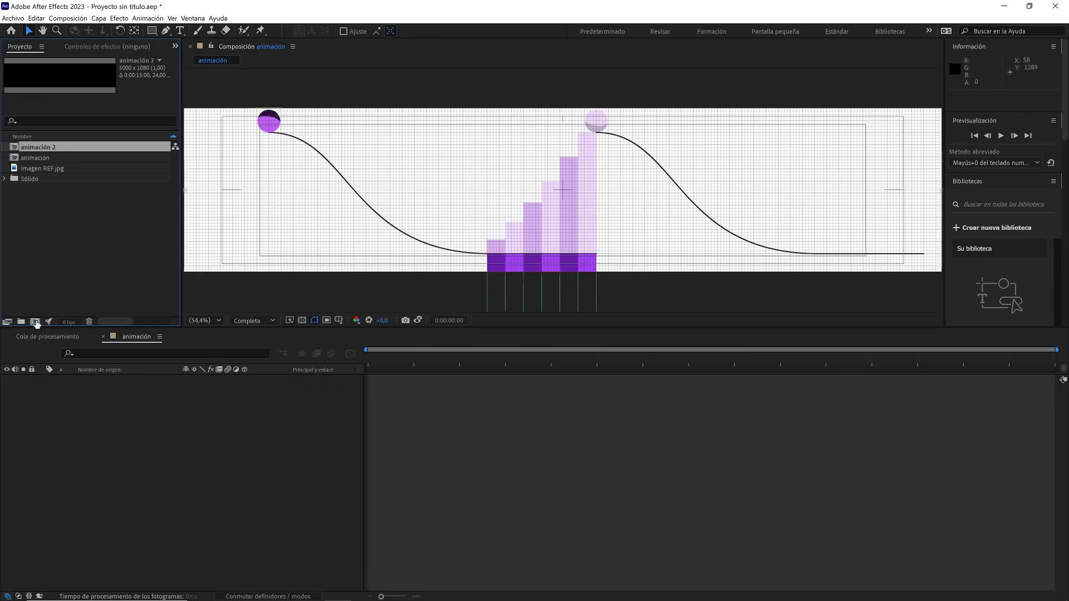
right_click(56, 159)
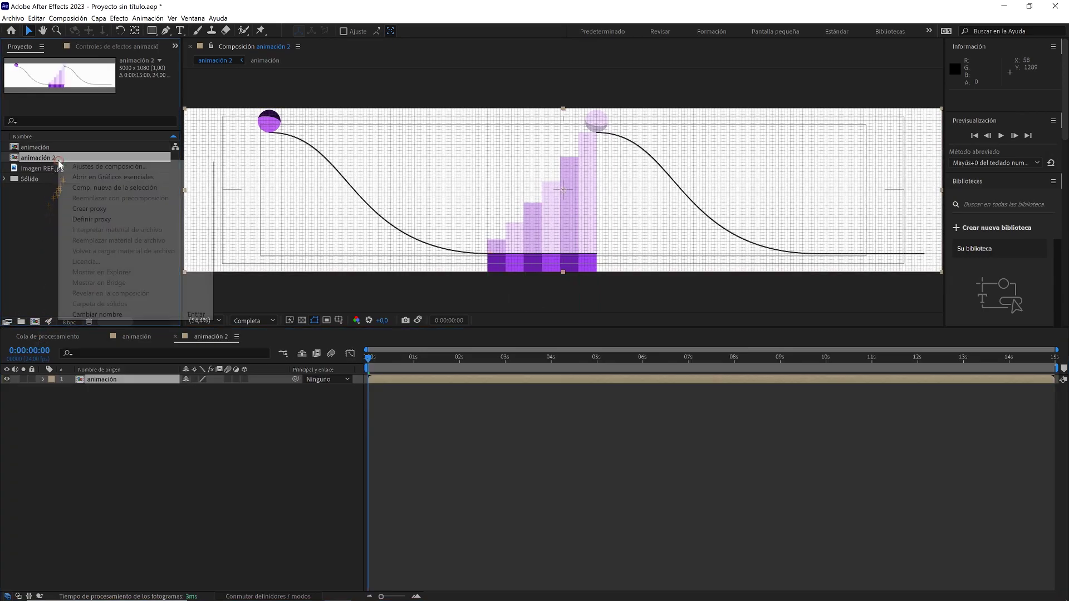
left_click(103, 314)
left_click_drag(52, 158, 67, 161)
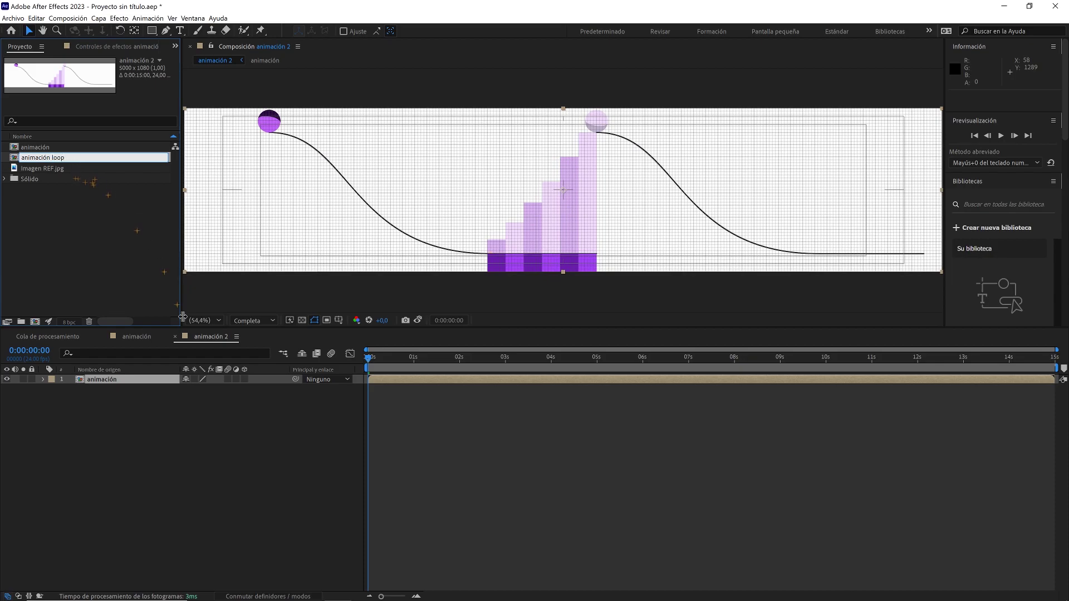
left_click(222, 448)
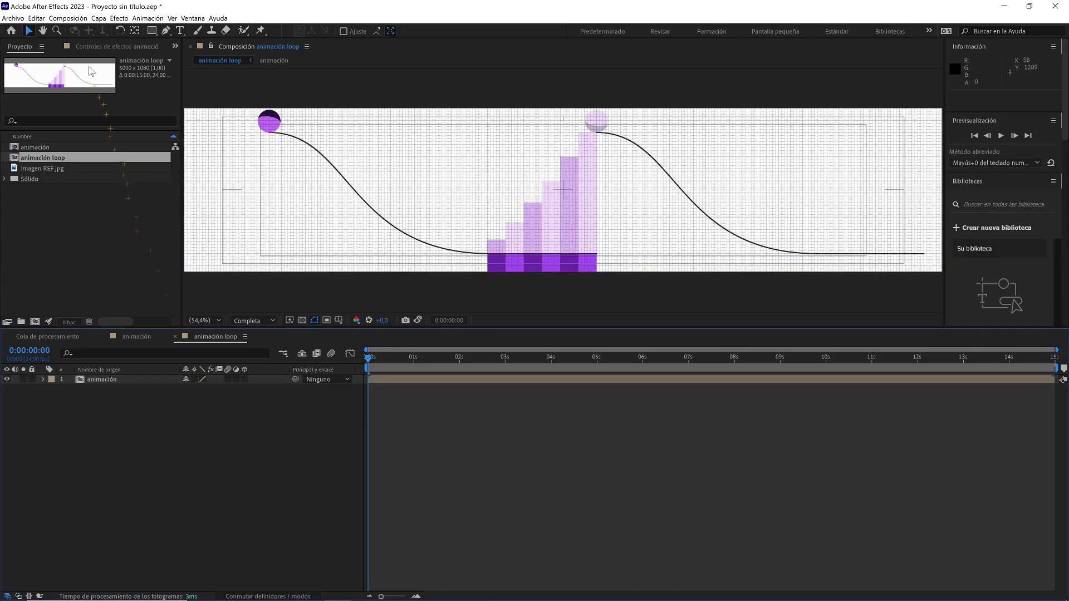
- Set the animación loop composition's width to 1920 px
left_click(68, 18)
left_click(81, 41)
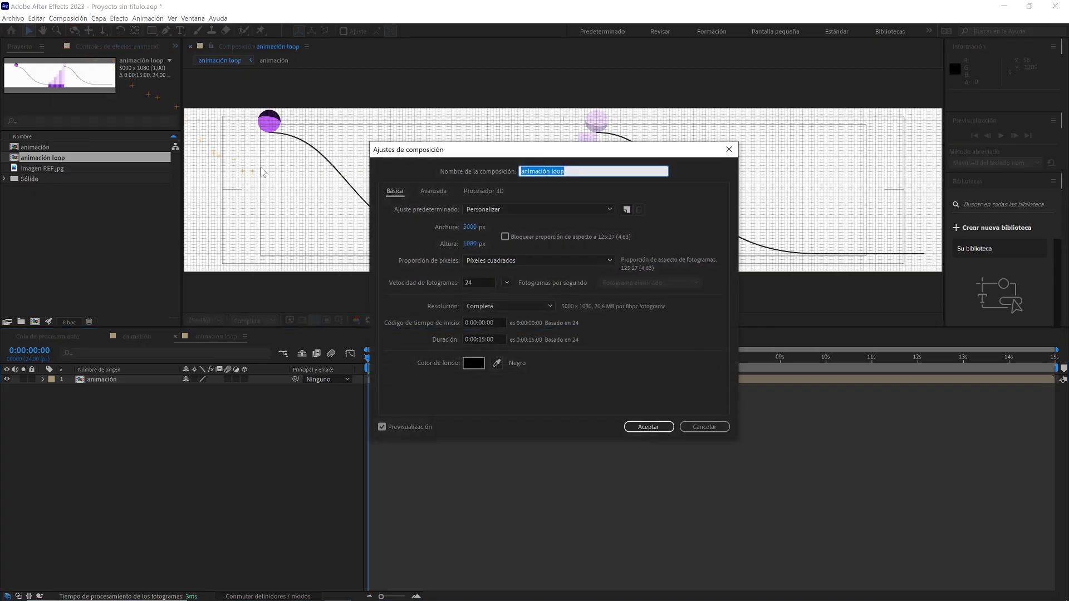
left_click(469, 227)
type("1920")
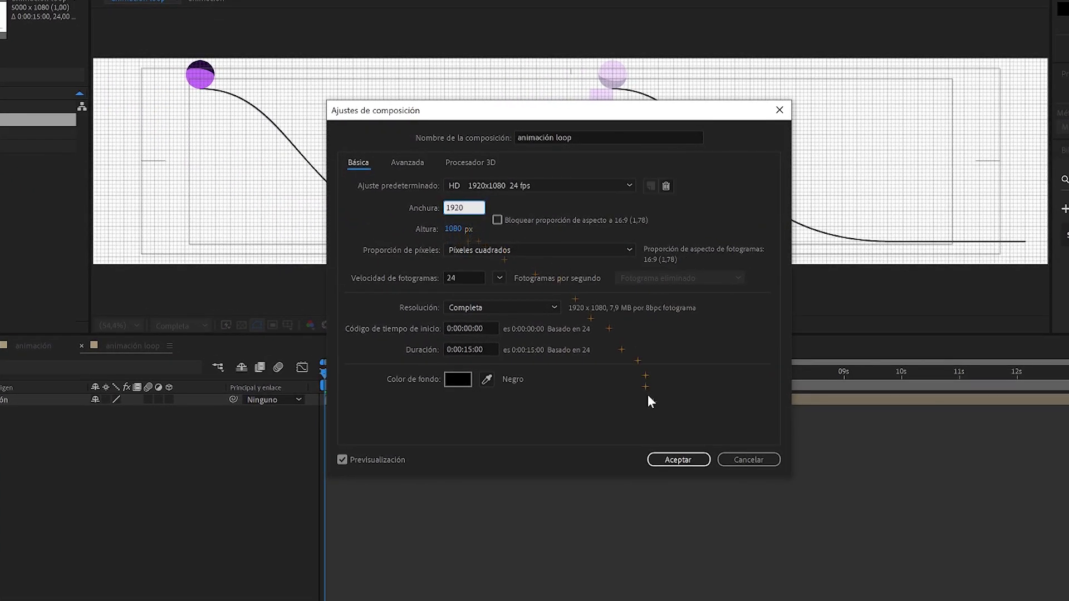
left_click(664, 455)
scroll(573, 254, "down", 2)
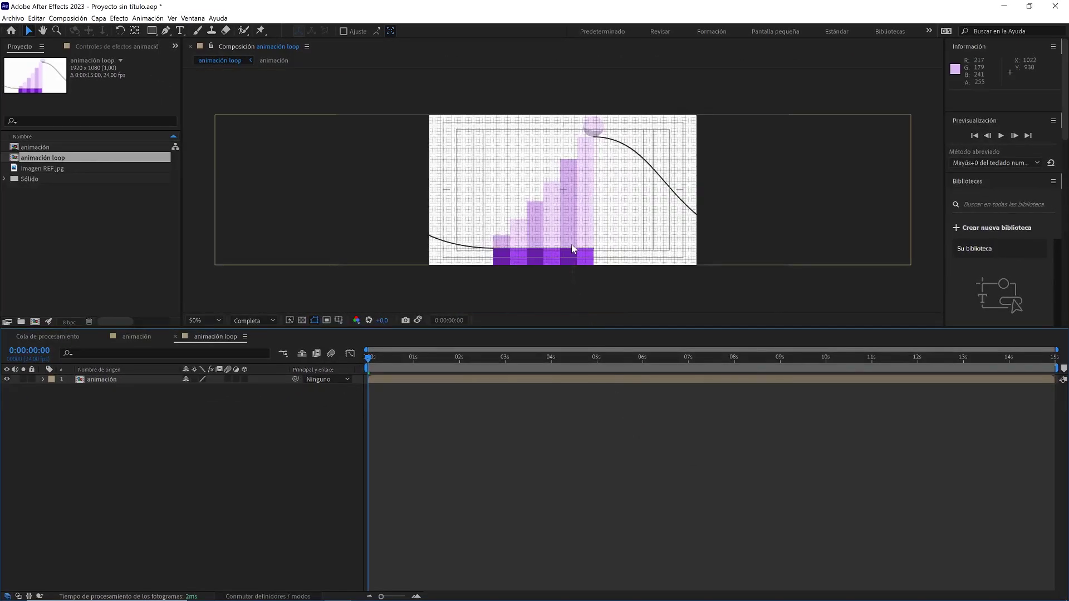
- In the animación composition, unlock the bg layer and hide the Imagen REF.jpg reference layer
left_click(148, 336)
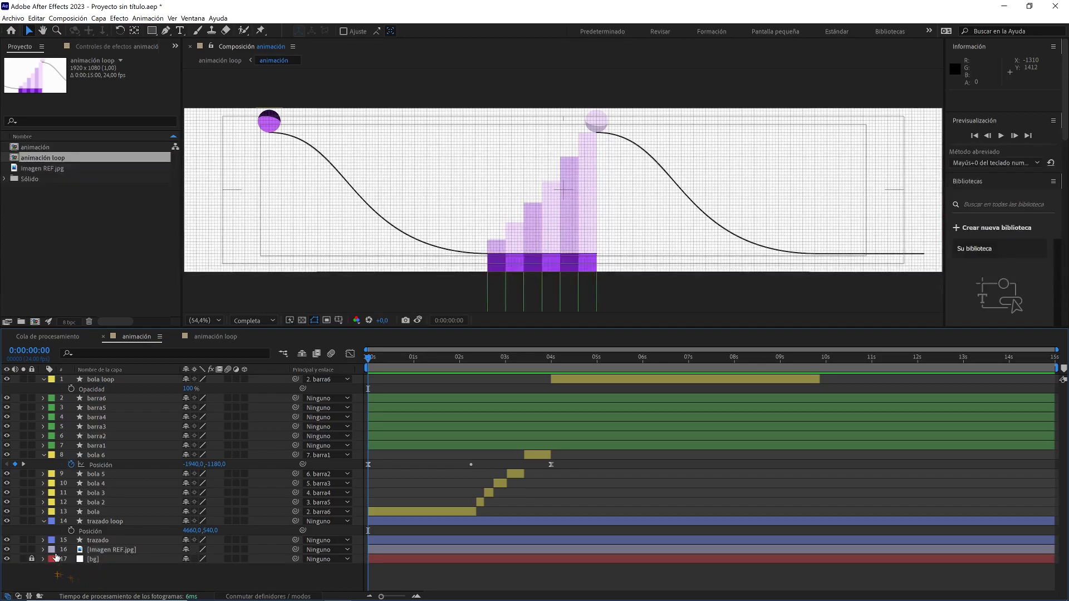
left_click(32, 559)
left_click(96, 551)
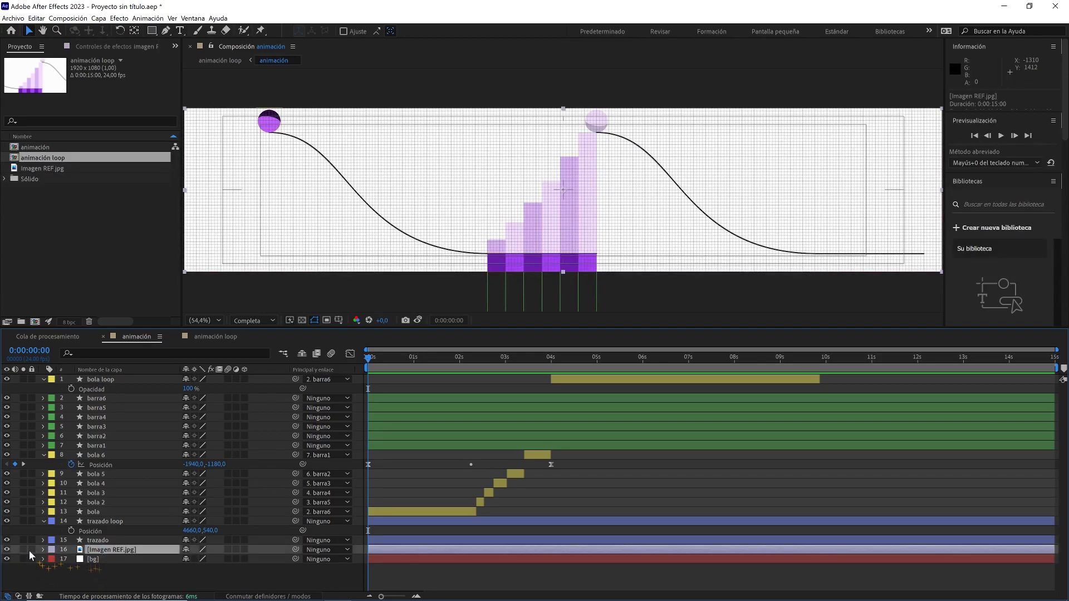
left_click(6, 550)
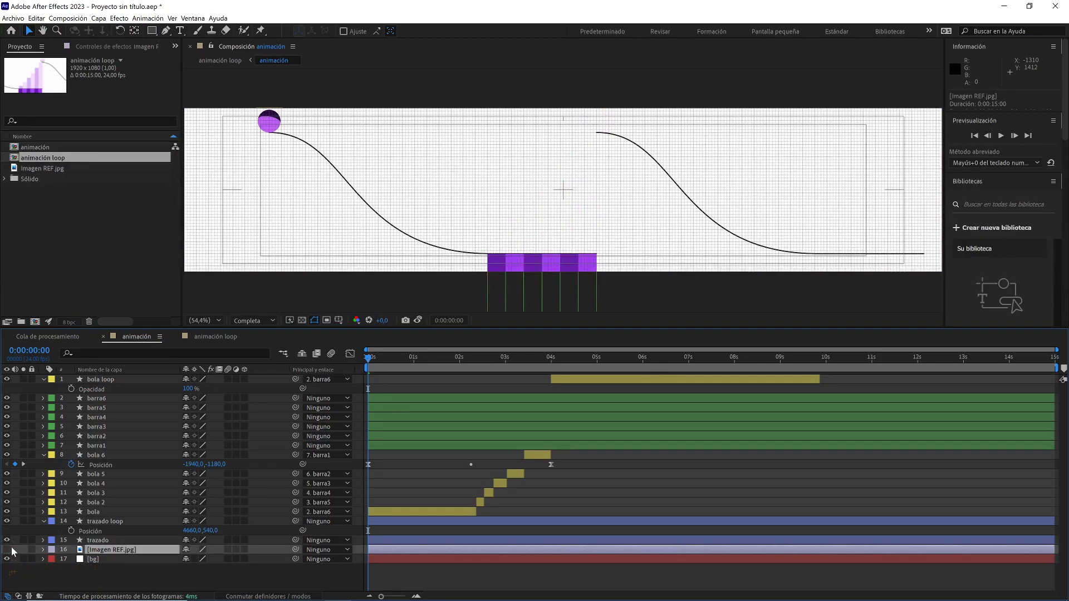
- In animación loop, set the animación layer's Scale to 90% and check the framing
left_click(206, 339)
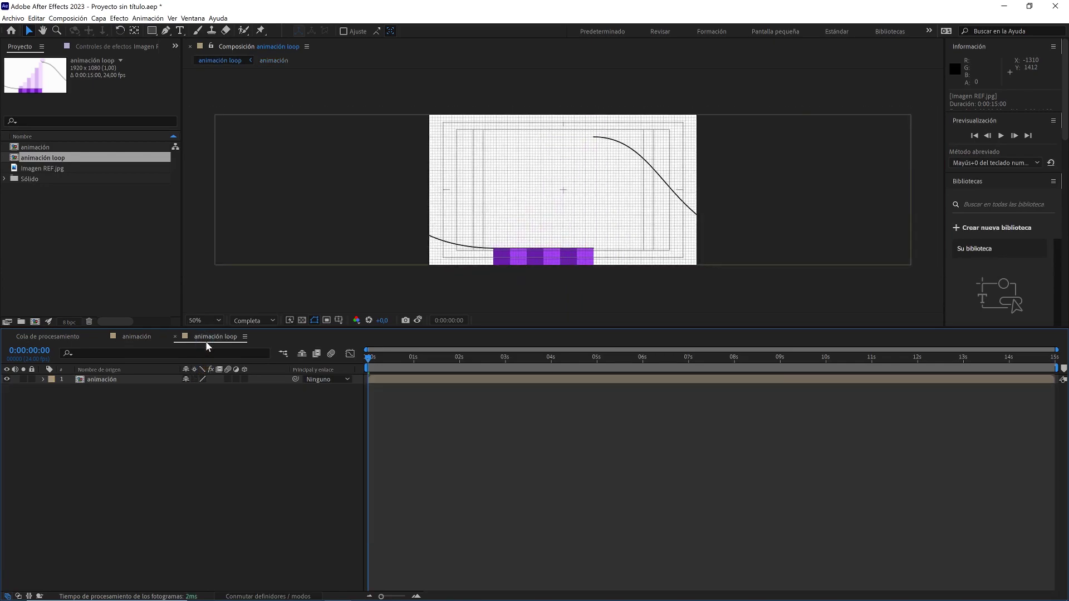
left_click(139, 381)
key("s")
left_click(216, 389)
type("9")
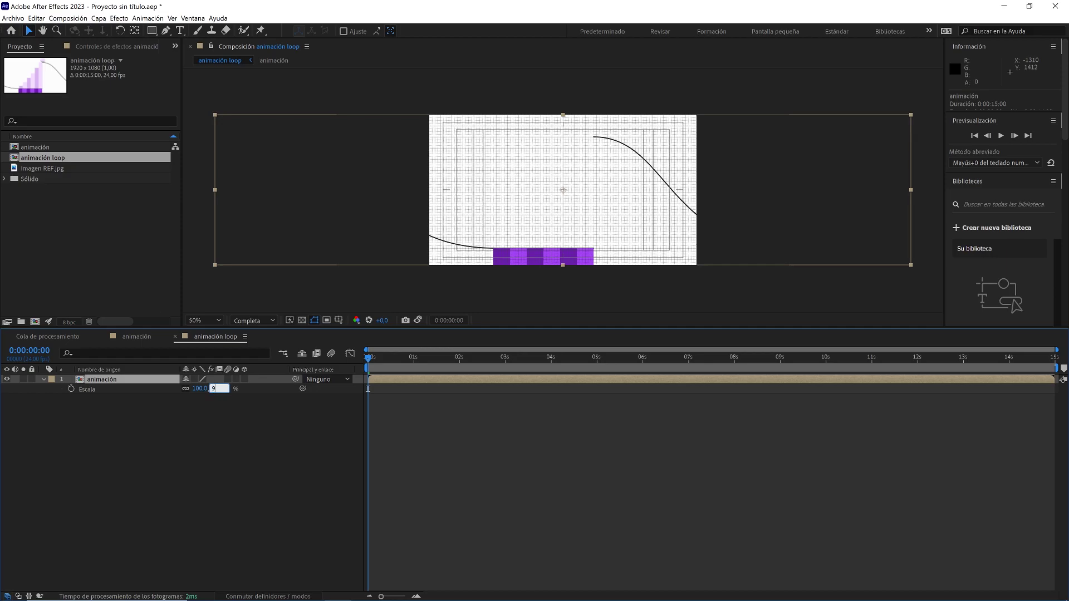
type("0")
left_click(239, 441)
scroll(608, 217, "up", 1)
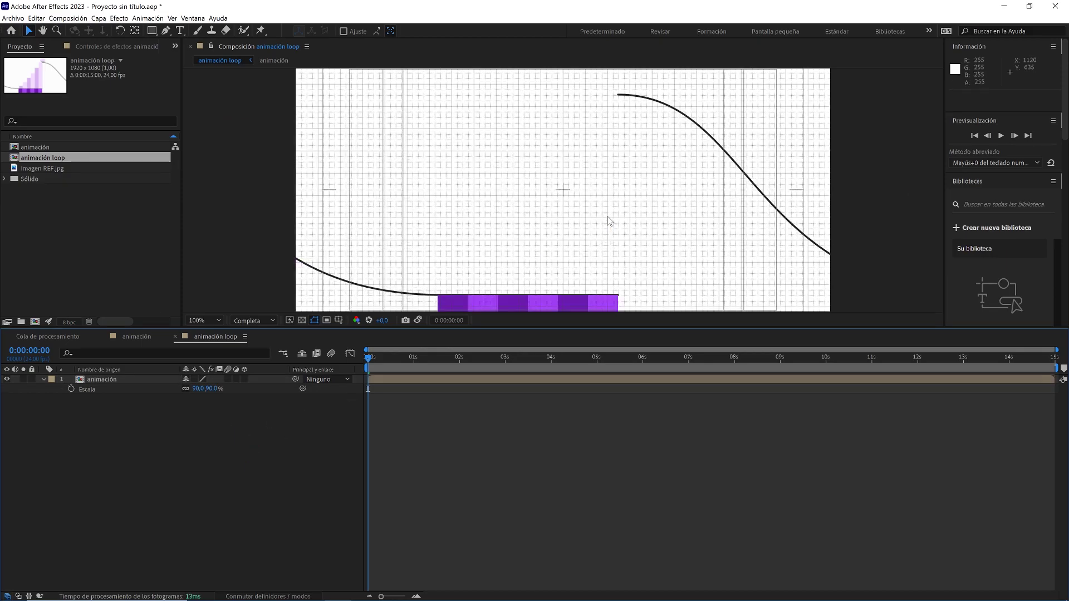
- Move the animación layer down to Position 960, 590 in the animación loop composition
left_click(158, 381)
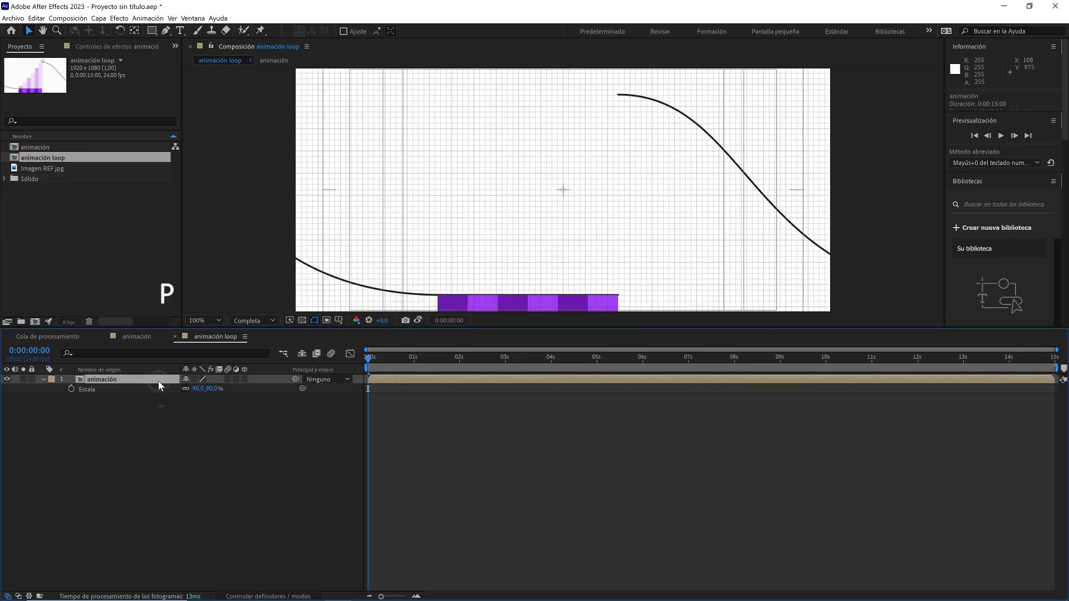
key("p")
left_click_drag(441, 280, 439, 247)
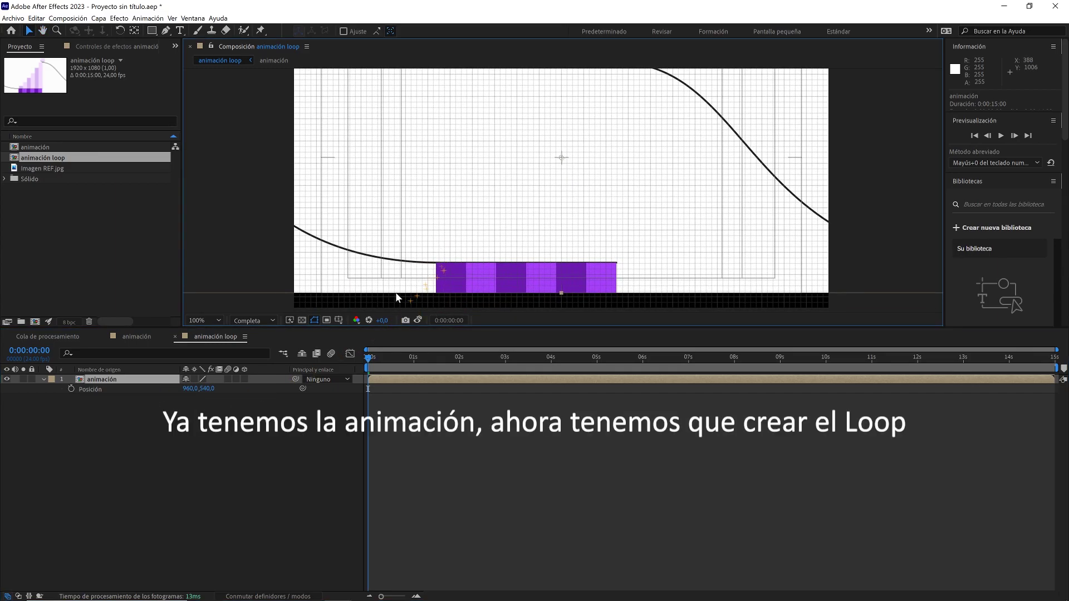
left_click(341, 323)
left_click(346, 332)
left_click(342, 324)
left_click(351, 332)
left_click_drag(209, 393, 238, 389)
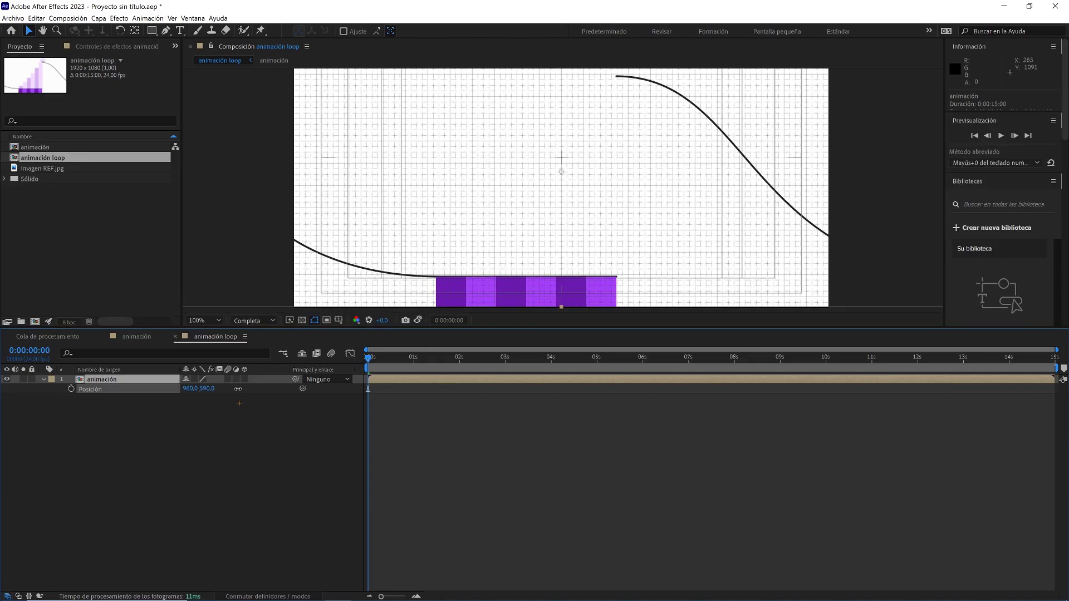
scroll(509, 264, "down", 1)
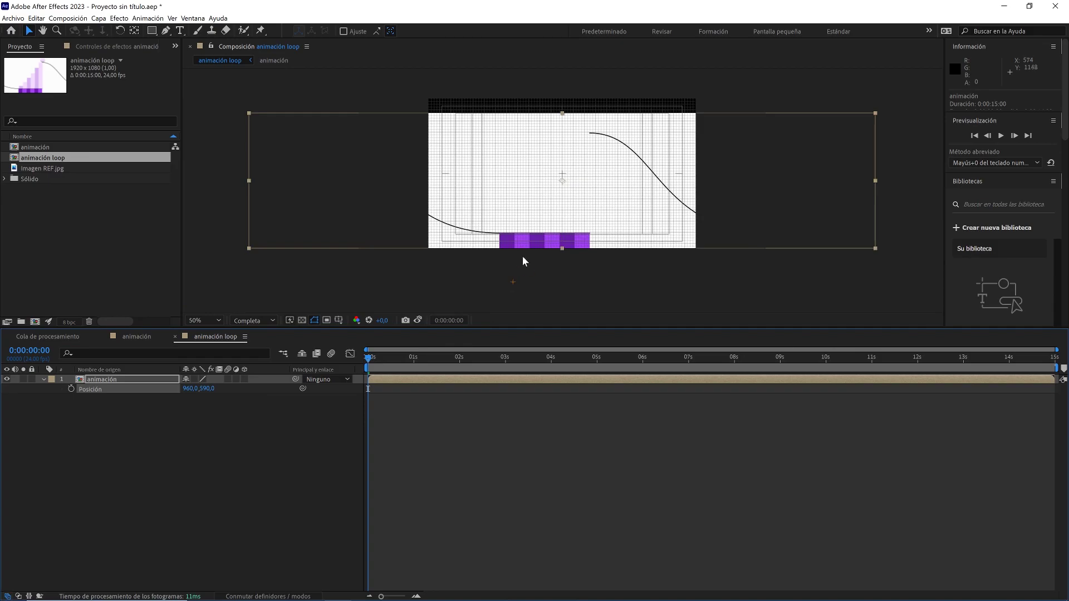
- At 0:00:02:05, as the ball reaches the bars, add a Position keyframe to the animación layer with X at 1276
left_click_drag(374, 359, 474, 361)
key("Page_Up")
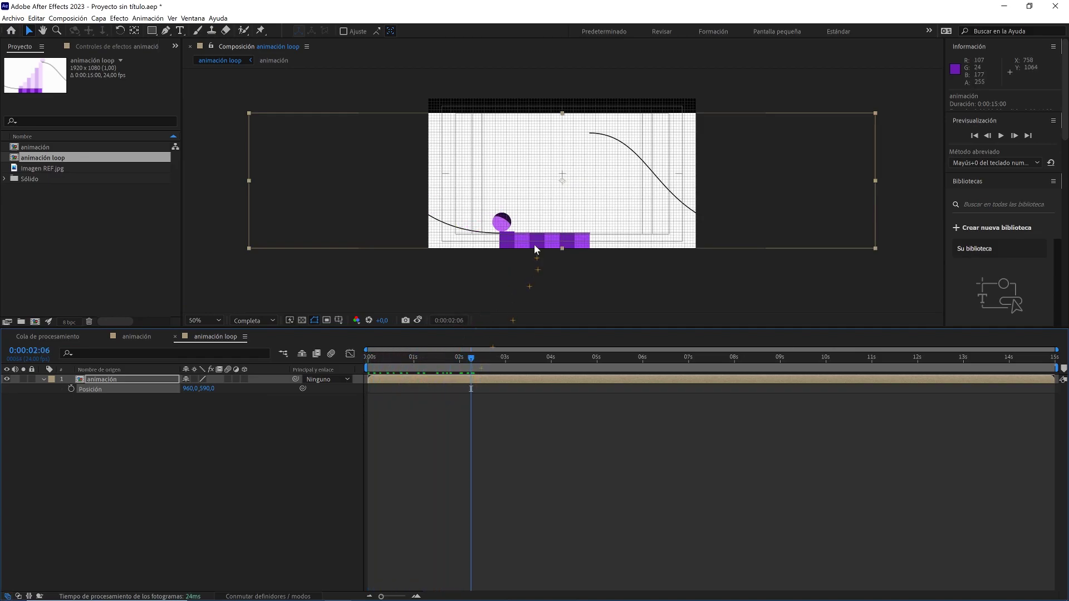
scroll(533, 247, "up", 1)
left_click_drag(514, 260, 539, 211)
key("Page_Up")
key("Page_Down")
key("Page_Up")
key("Page_Down")
key("Page_Up")
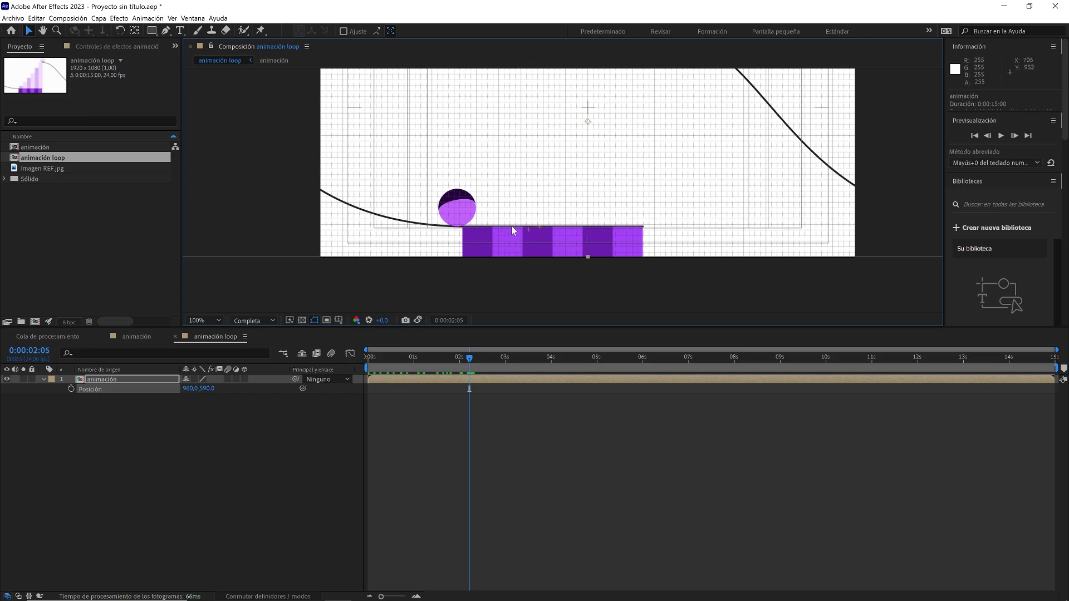
left_click(72, 389)
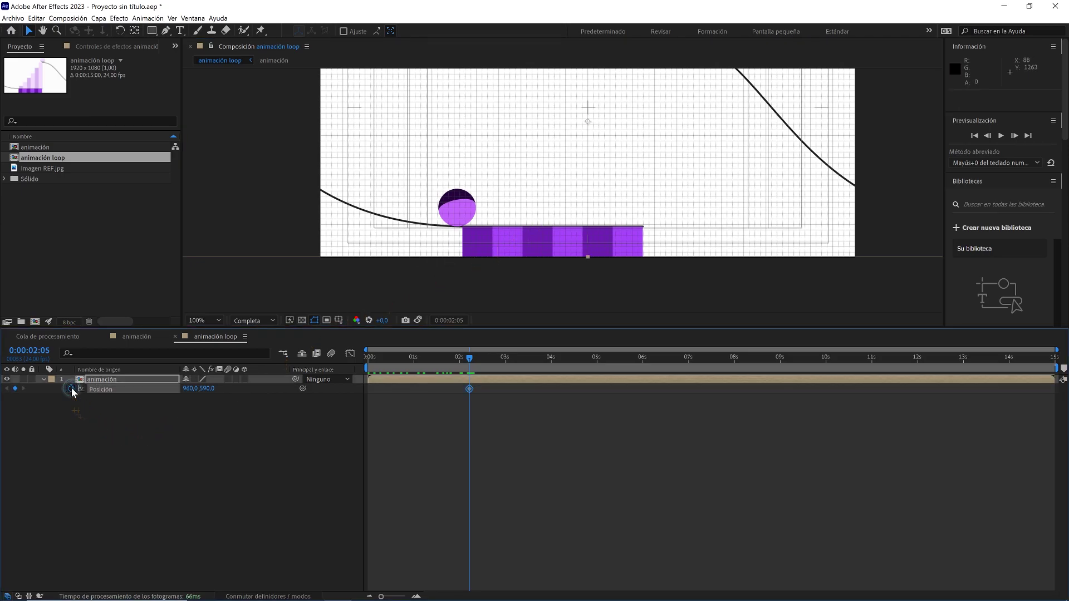
key("ctrl+z")
left_click_drag(189, 389, 366, 390)
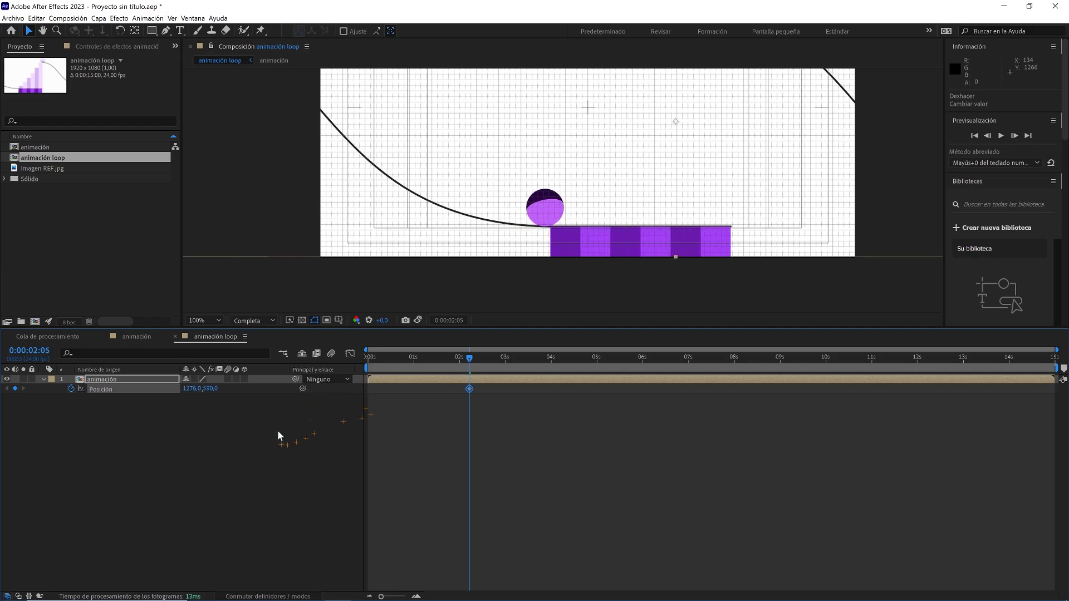
left_click(277, 431)
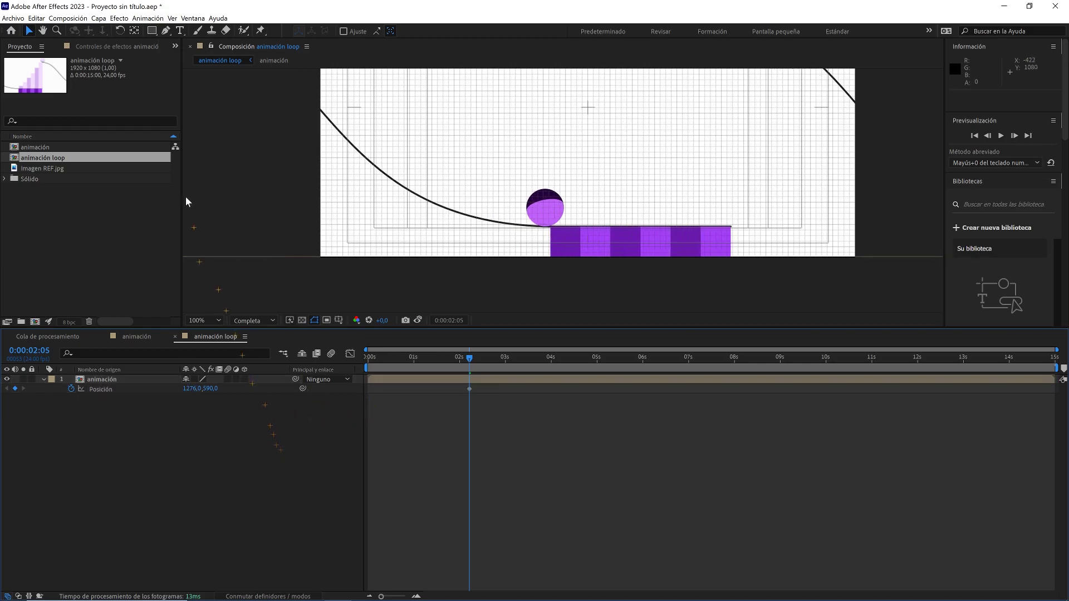
- Draw a purple guide rectangle about 860 × 500 px just behind the ball and name its shape layer ref
left_click(155, 31)
mouse_move(292, 291)
left_mouse_down()
mouse_move(361, 268)
mouse_move(530, 154)
left_mouse_up()
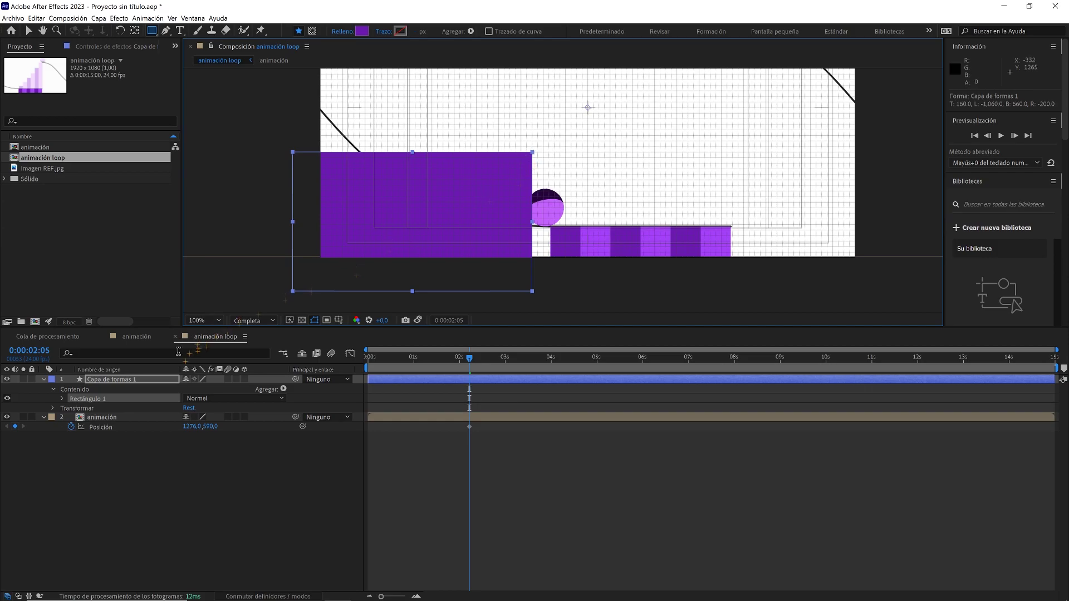
left_click(163, 380)
key("Return")
type("ref")
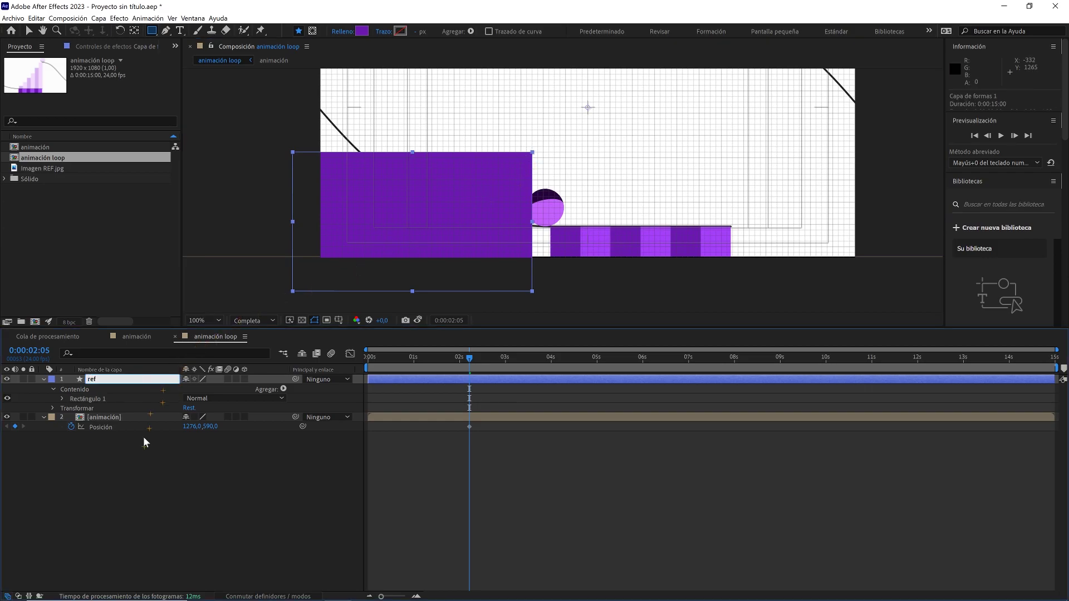
left_click(145, 459)
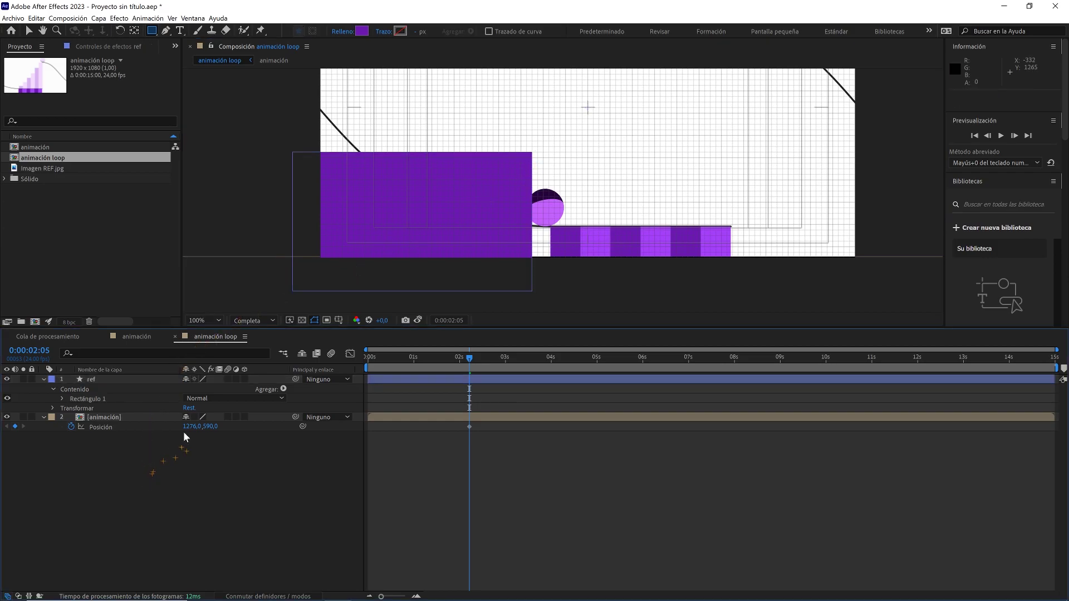
- Set the animación layer's Position X to 1296 at 0:00:02:05 so the ball touches the ref rectangle's edge
left_click_drag(190, 426, 199, 427)
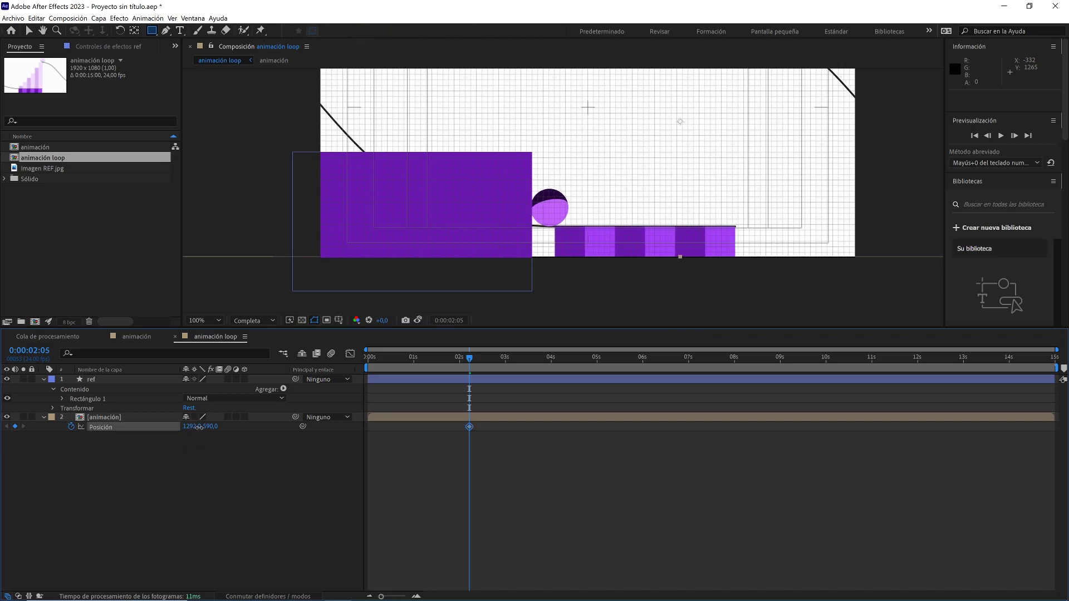
scroll(613, 184, "up", 1)
left_click(190, 427)
key("shift+Up")
key("Down")
key("Down")
key("Down")
key("Down")
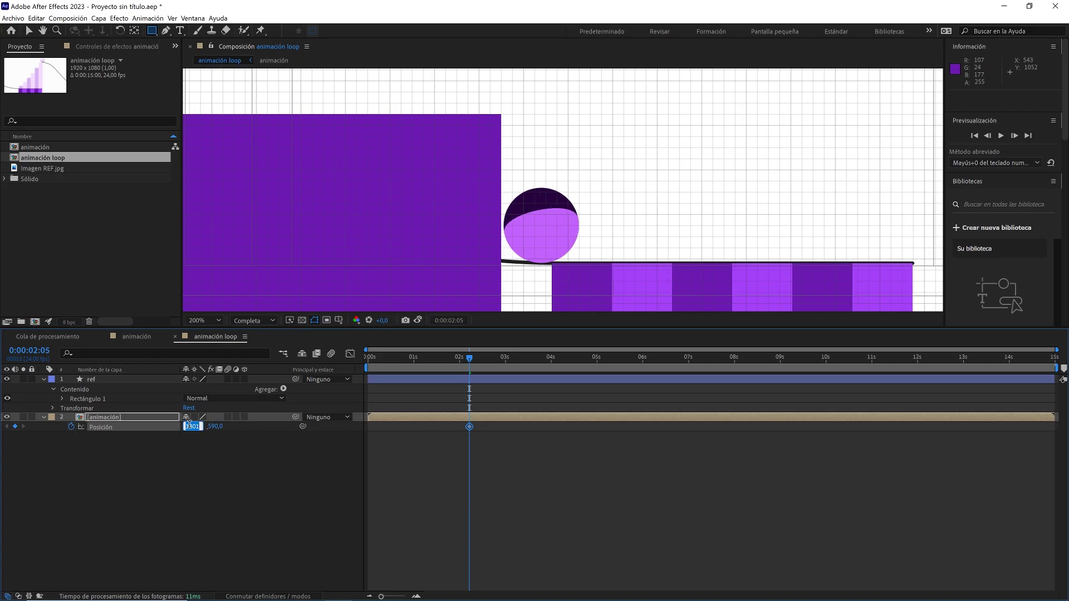
key("Down")
key("Down")
left_click(206, 483)
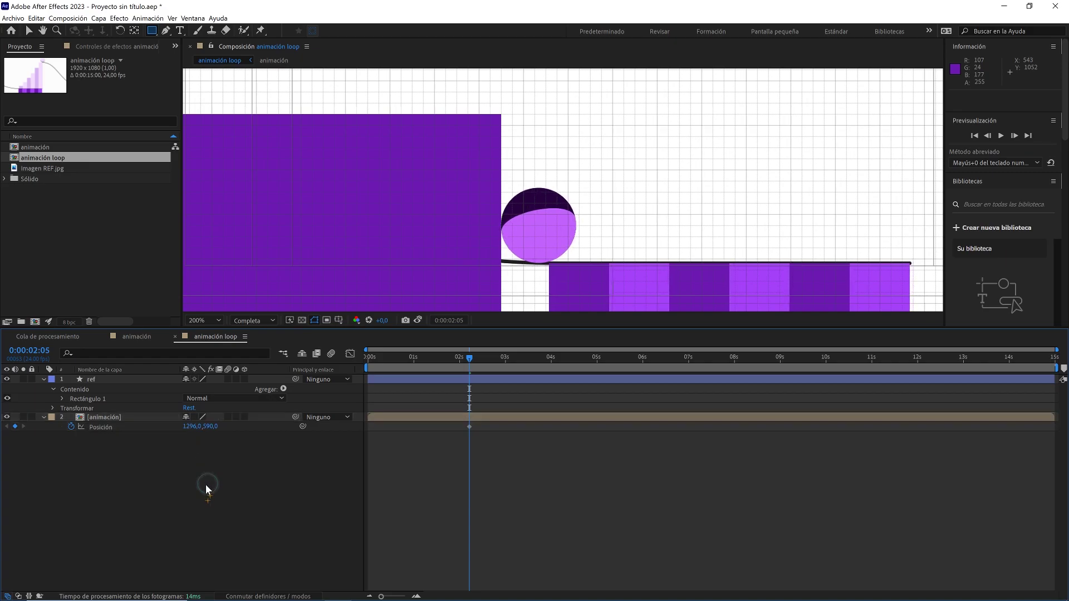
- Set the start of the work area to 0:00:02:05
key("comma")
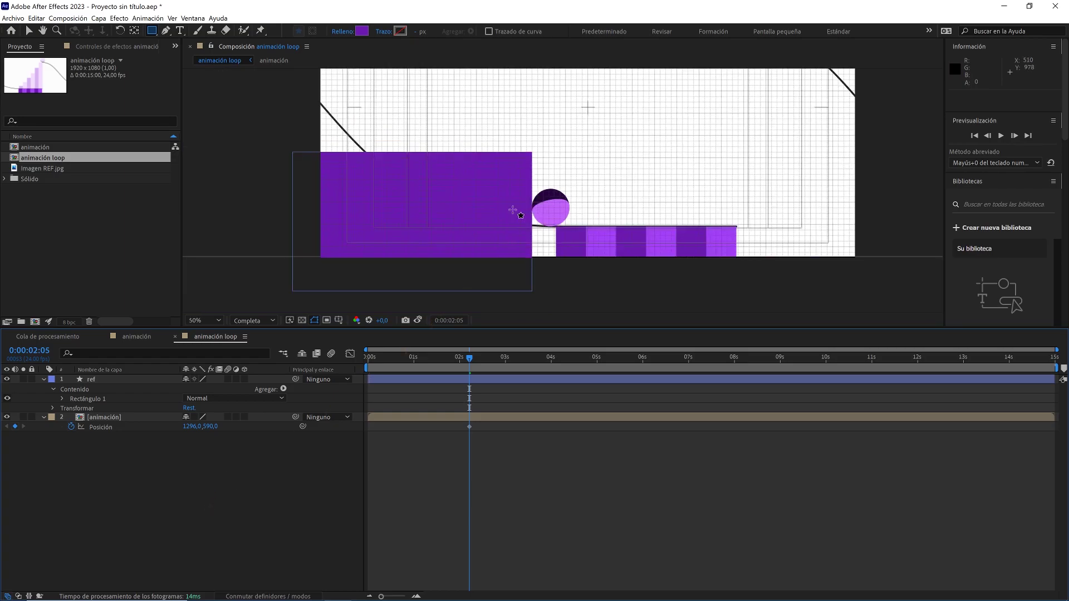
key("comma")
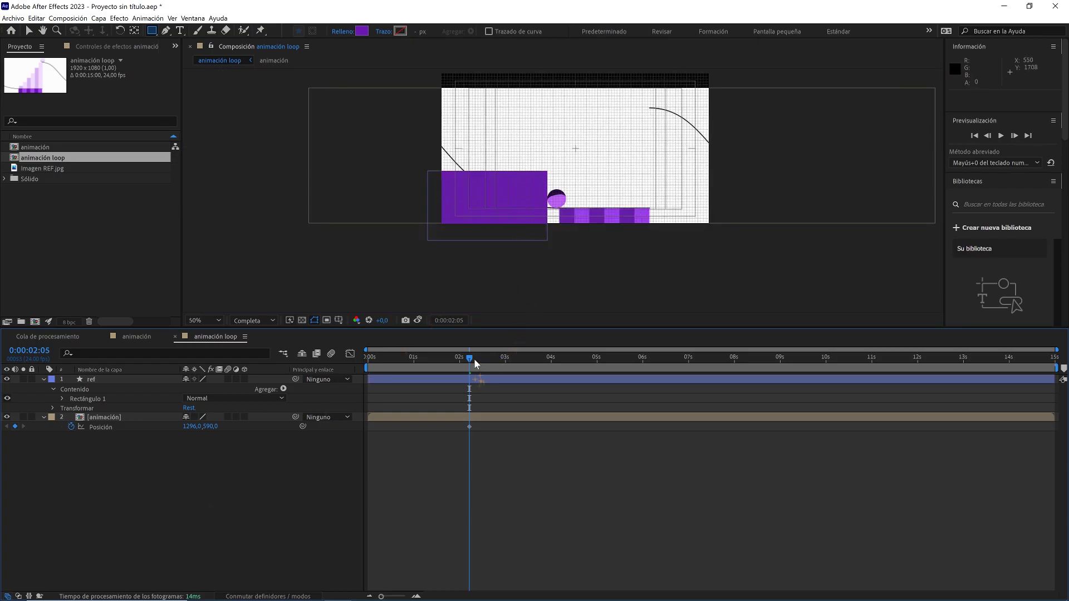
key("b")
- At 0:00:06:21, shift the animación layer left with a second Position keyframe to bring the ball back into frame
left_click_drag(470, 362, 682, 391)
key("v")
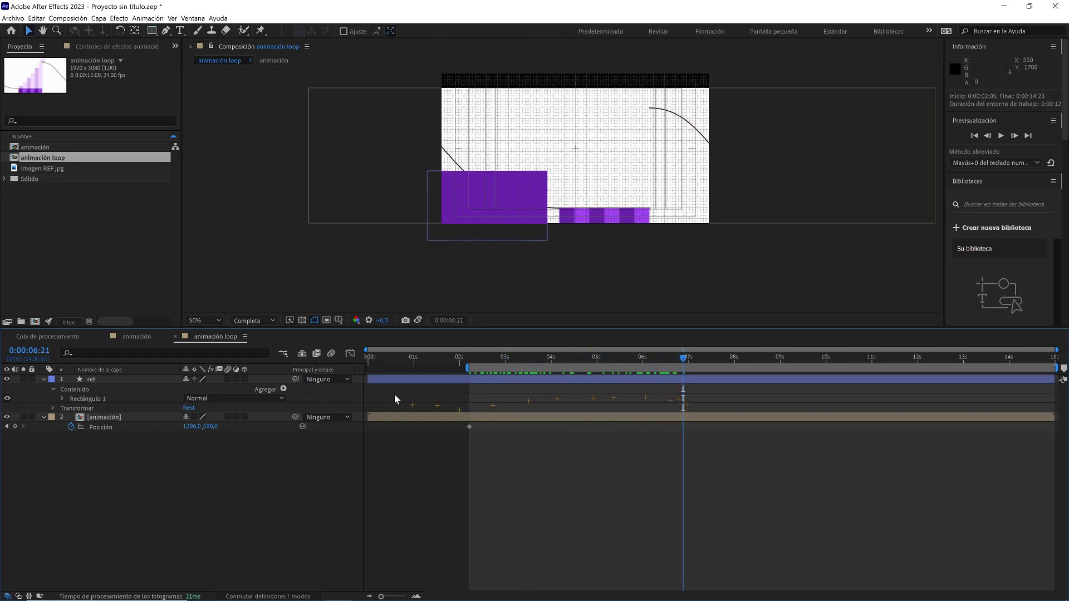
left_click_drag(194, 427, 121, 429)
- Add a Position keyframe for the animación layer at 0:00:06:05 and delete the one at 0:00:06:21
key("Page_Up")
key("Page_Up")
key("Page_Up")
key("Page_Up")
key("Page_Up")
key("Page_Up")
key("Page_Up")
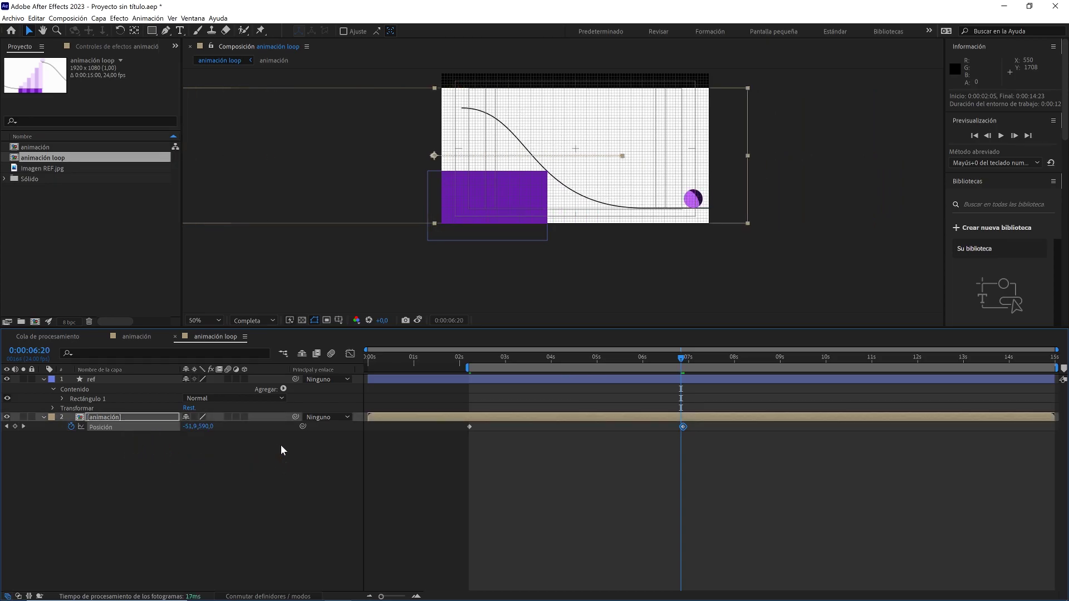
key("Page_Up")
key("Page_Up")
key("Page_Up")
key("Page_Up")
key("Page_Up")
key("Page_Up")
key("Page_Up")
key("Page_Up")
key("Page_Up")
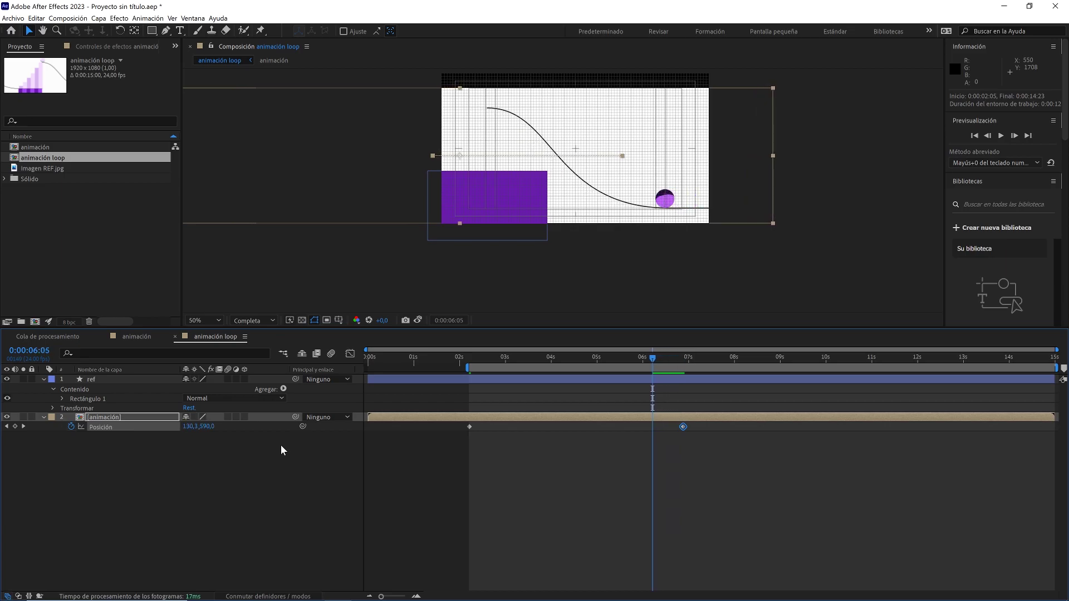
left_click(282, 449)
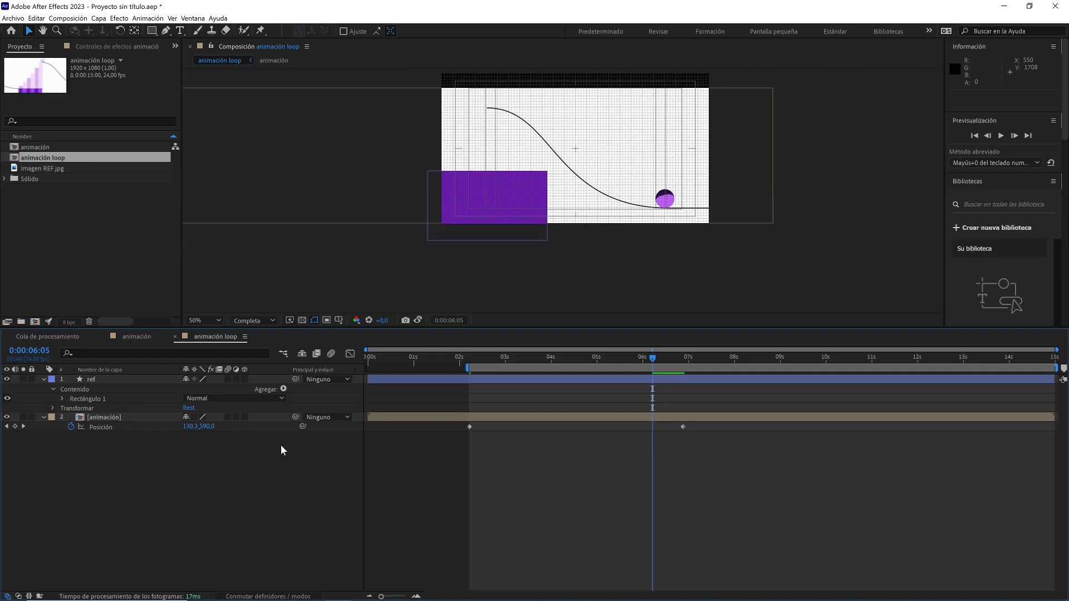
left_click(15, 427)
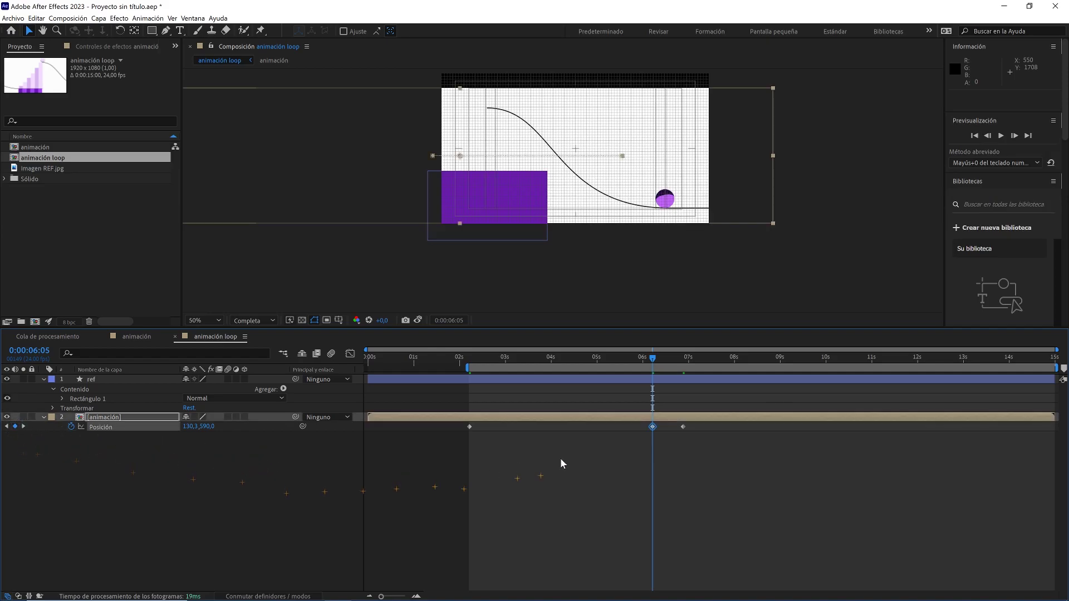
left_click_drag(725, 448, 681, 421)
key("Delete")
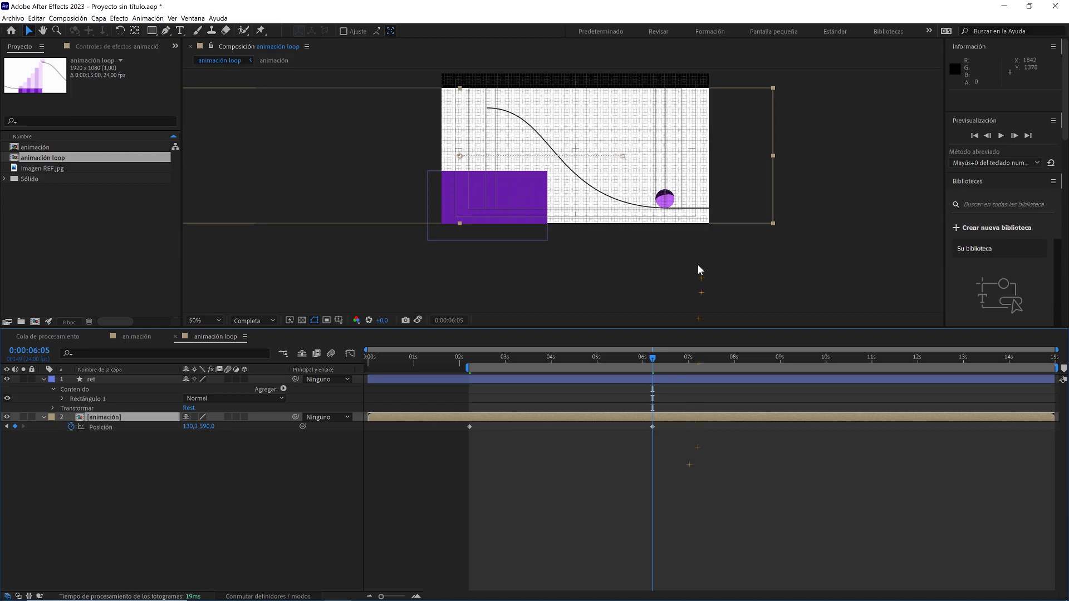
- Set the animación layer's Position X to -647.7 at 0:00:06:05, aligning the ball with the ref rectangle's edge
scroll(699, 265, "up", 1)
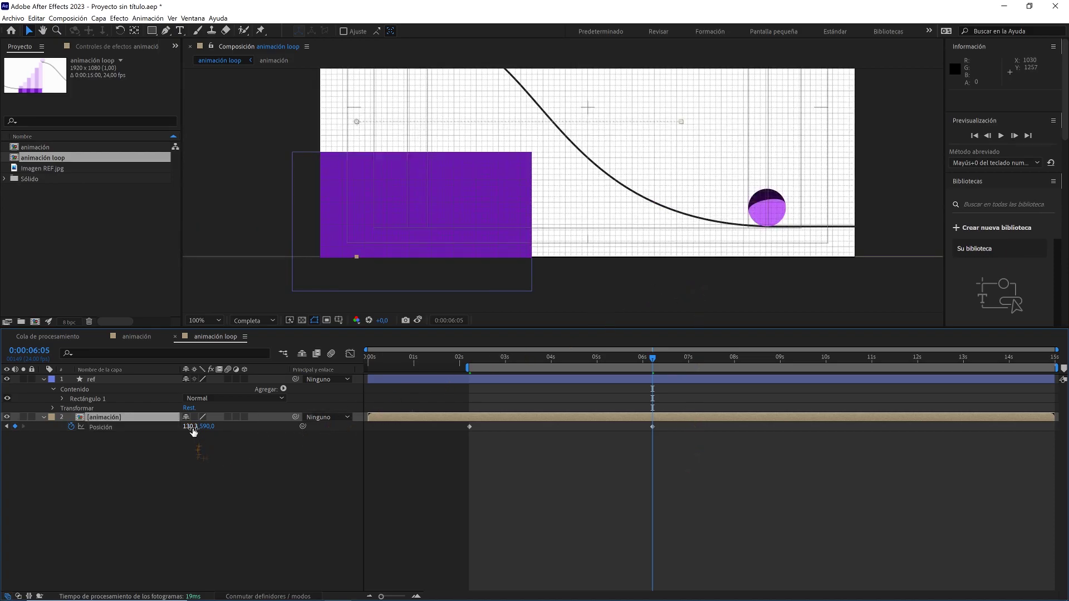
left_click_drag(193, 432, 147, 427)
key("period")
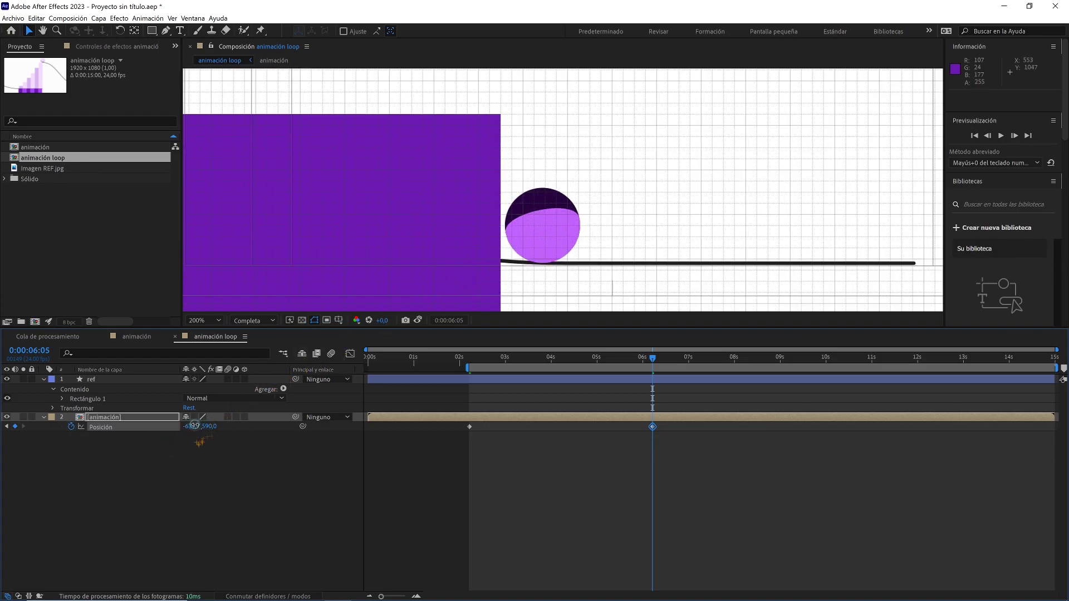
key("Down")
key("Down")
key("Down")
key("Down")
key("Down")
key("Down")
key("Down")
left_click(205, 454)
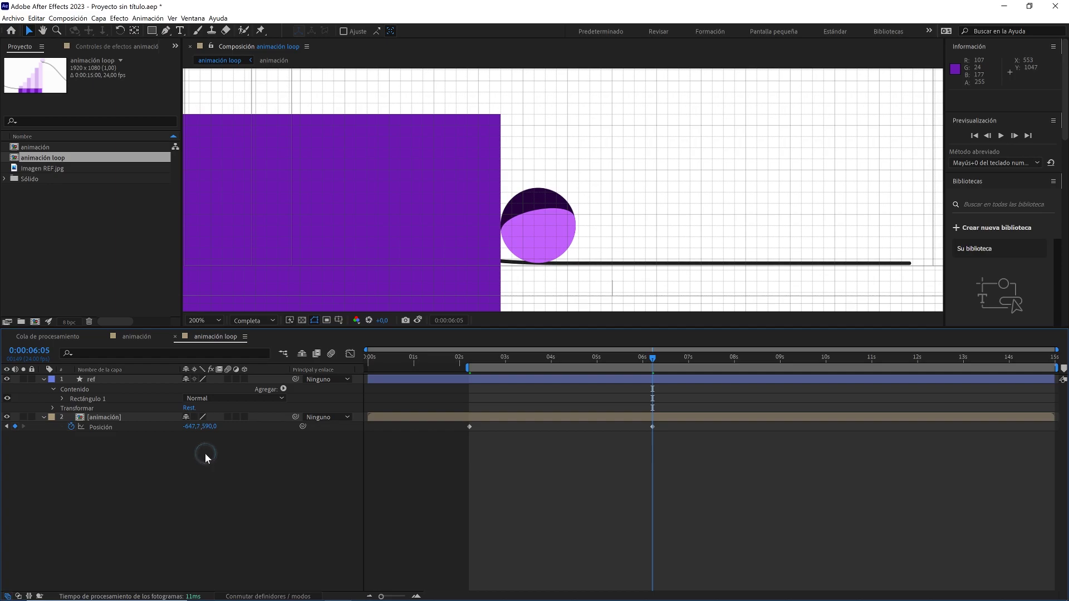
- Take a snapshot of the frame at 0:00:02:05 and compare the ball's placement with the frame at 0:00:06:05
left_click_drag(483, 360, 473, 361)
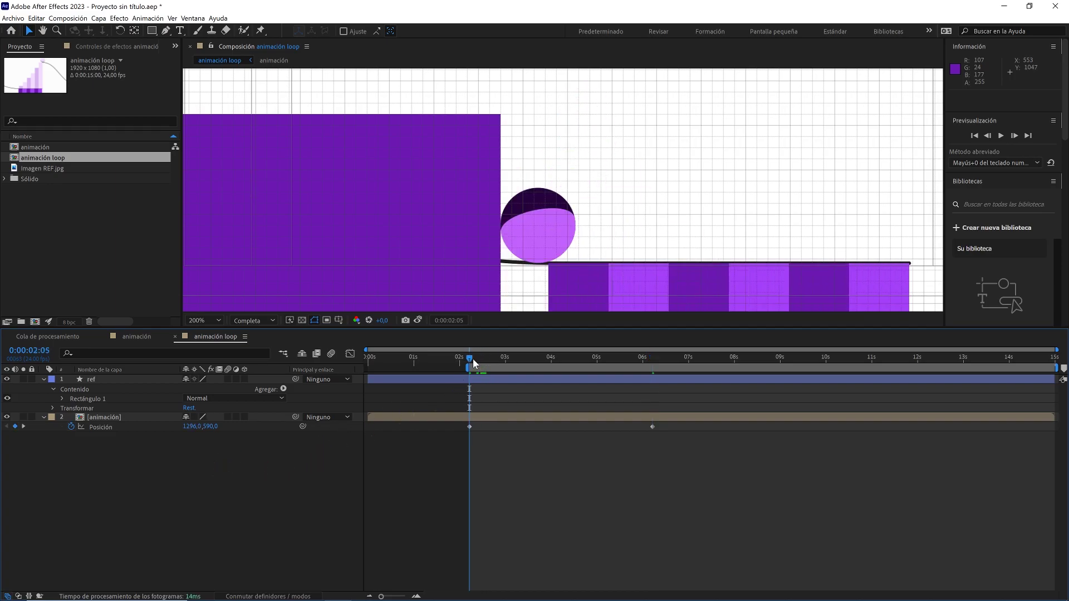
left_click(403, 321)
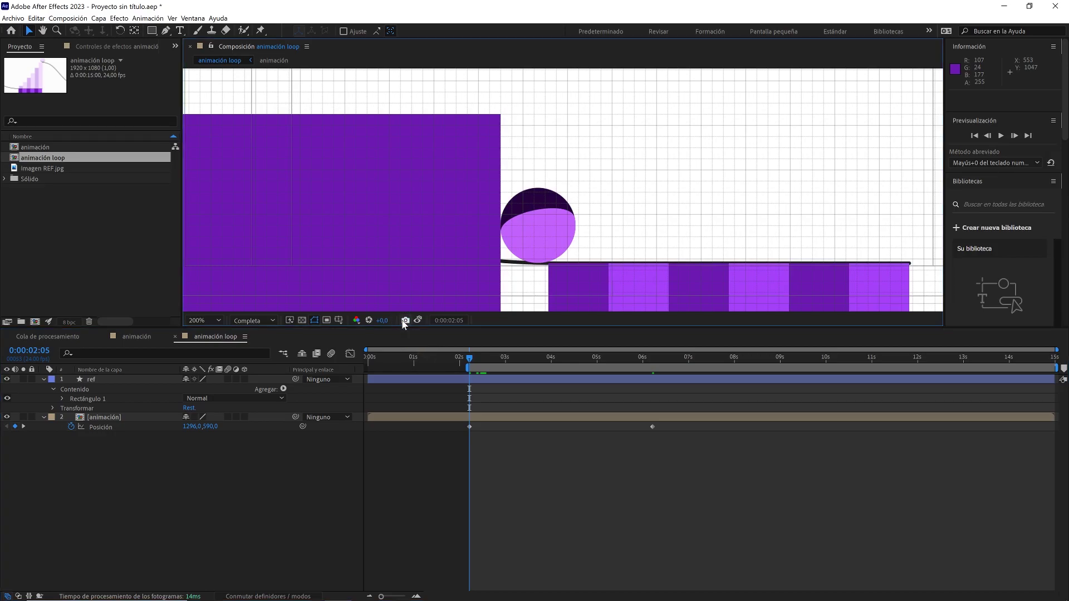
left_click_drag(498, 364, 648, 369)
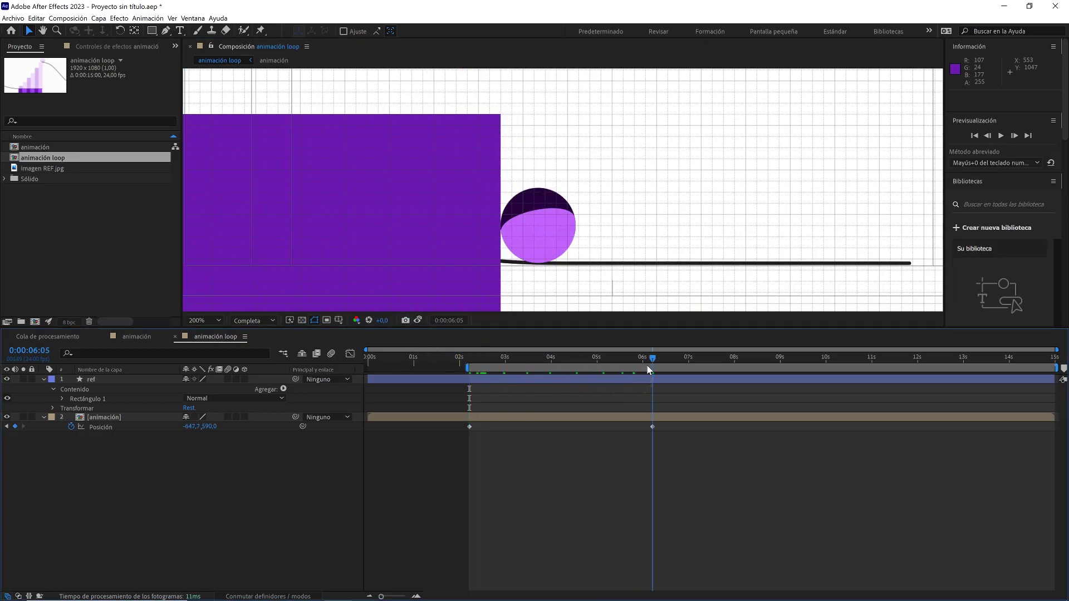
left_click(417, 320)
left_click(419, 321)
scroll(590, 259, "up", 1)
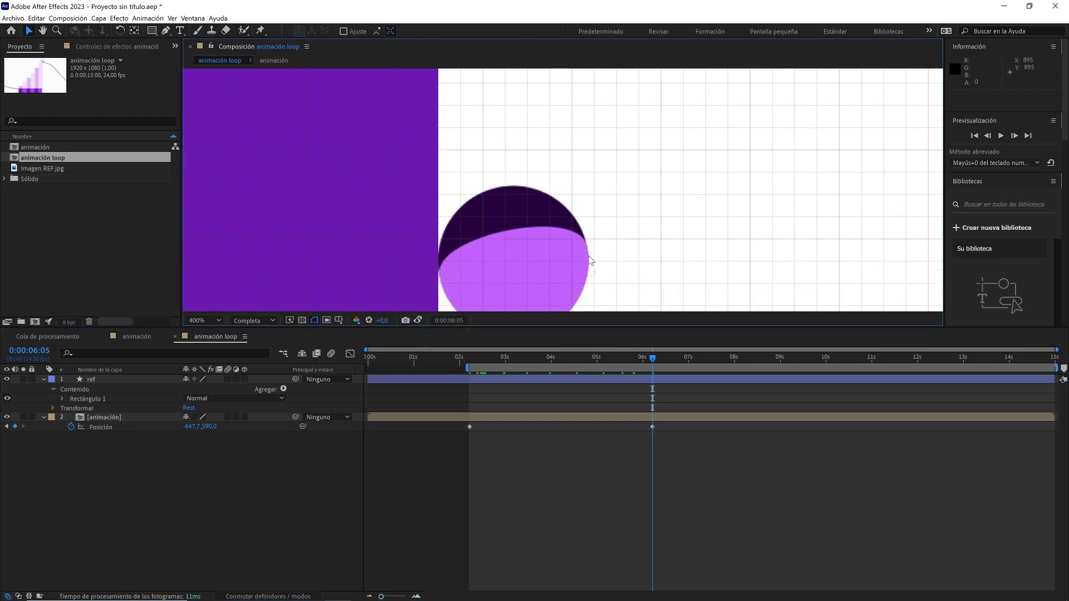
left_click_drag(534, 257, 589, 211)
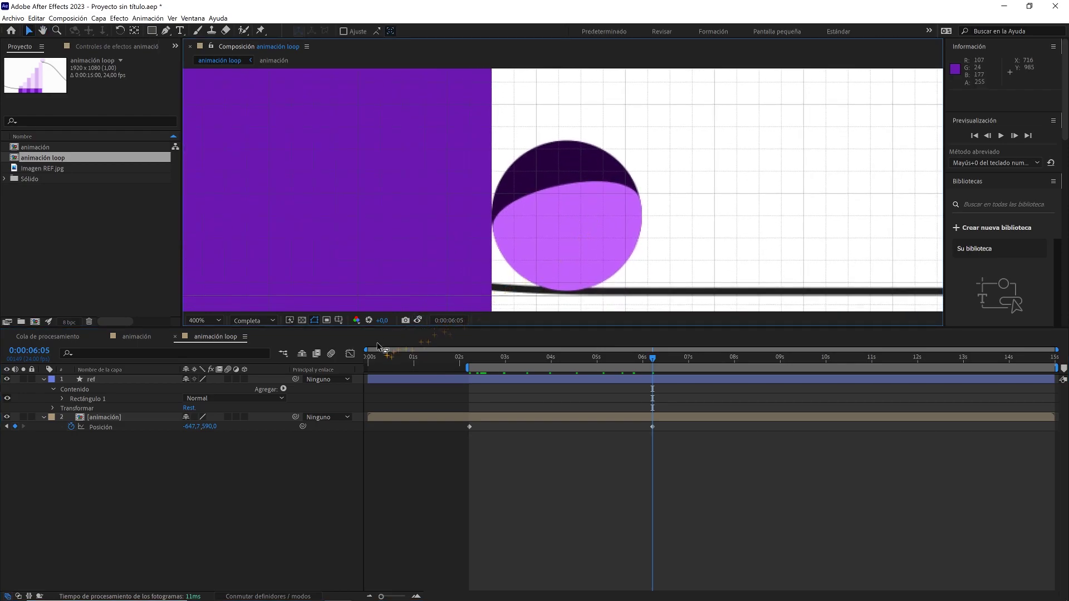
left_click(418, 320)
left_click_drag(501, 359, 475, 360)
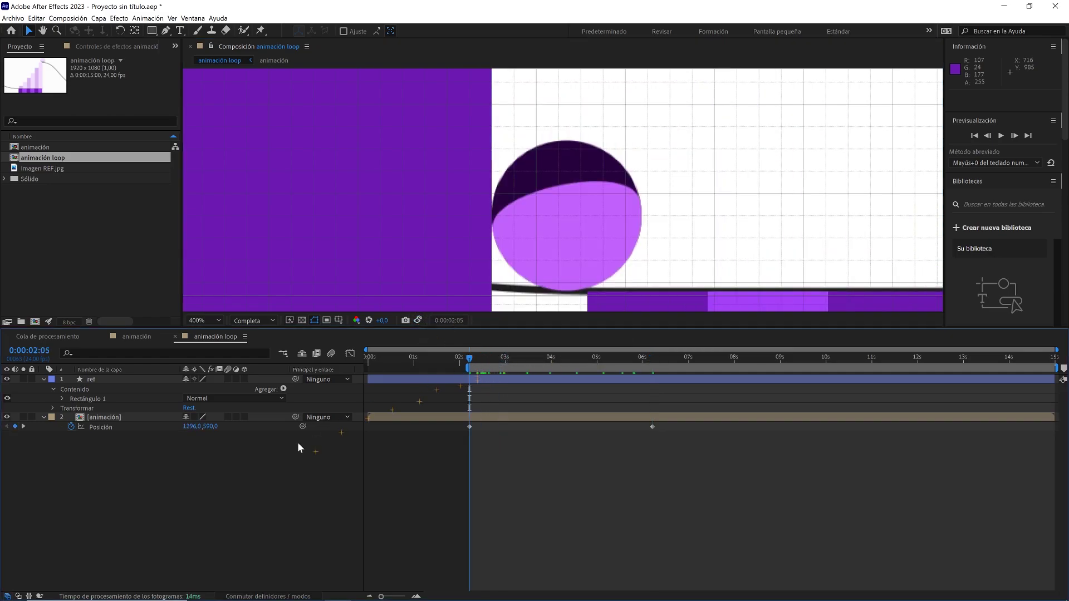
- Set the animación layer's Position X to -648 at the 0:00:06:05 keyframe
left_click(212, 459)
left_click_drag(470, 362, 650, 367)
left_click(199, 427)
left_click_drag(196, 427, 217, 433)
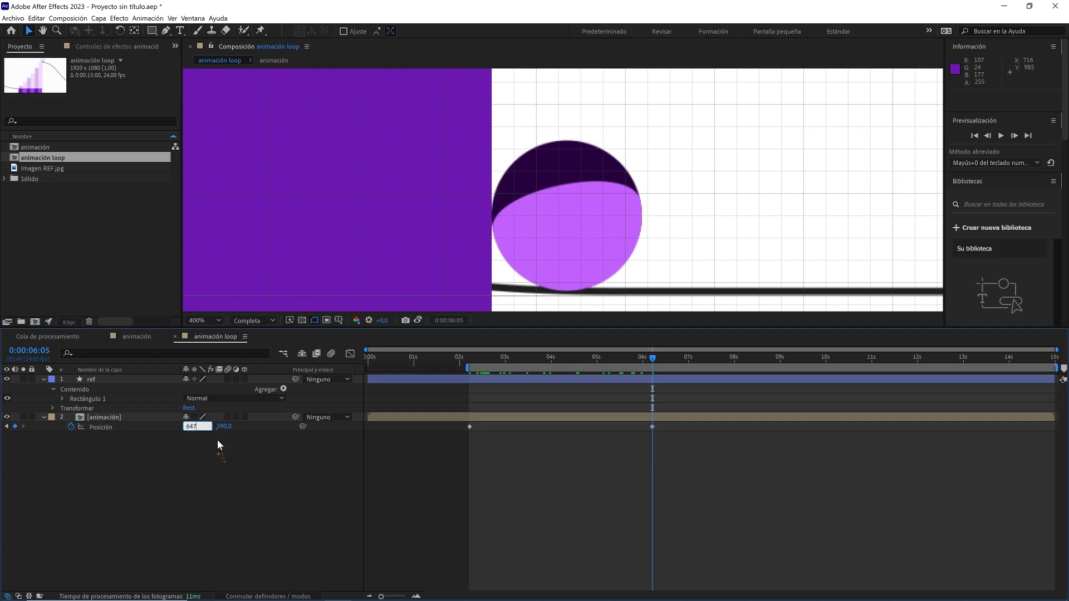
key("Return")
left_click(193, 427)
key("Down")
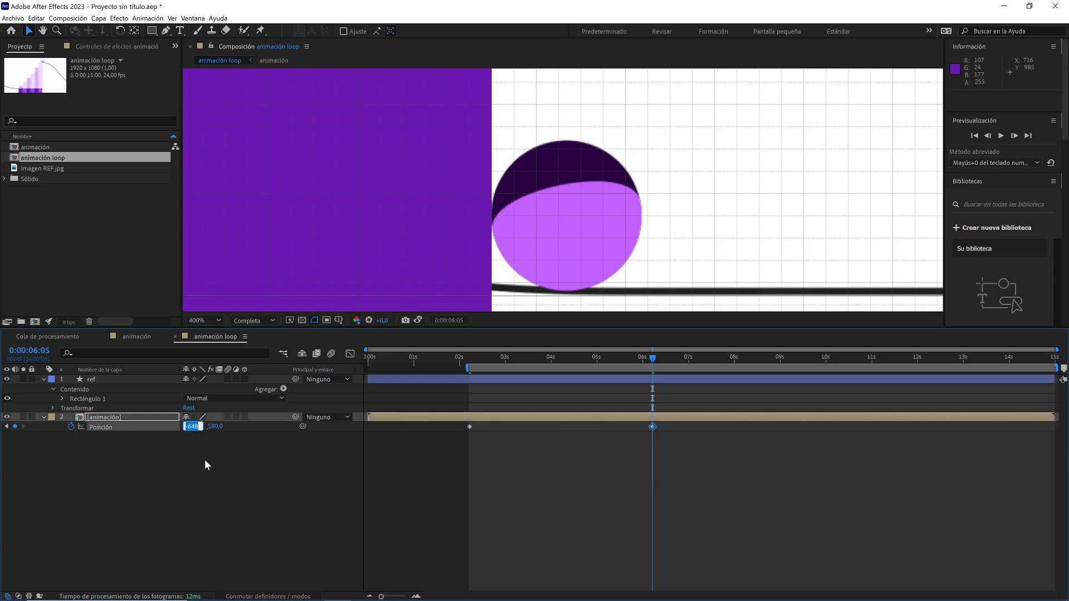
left_click(204, 459)
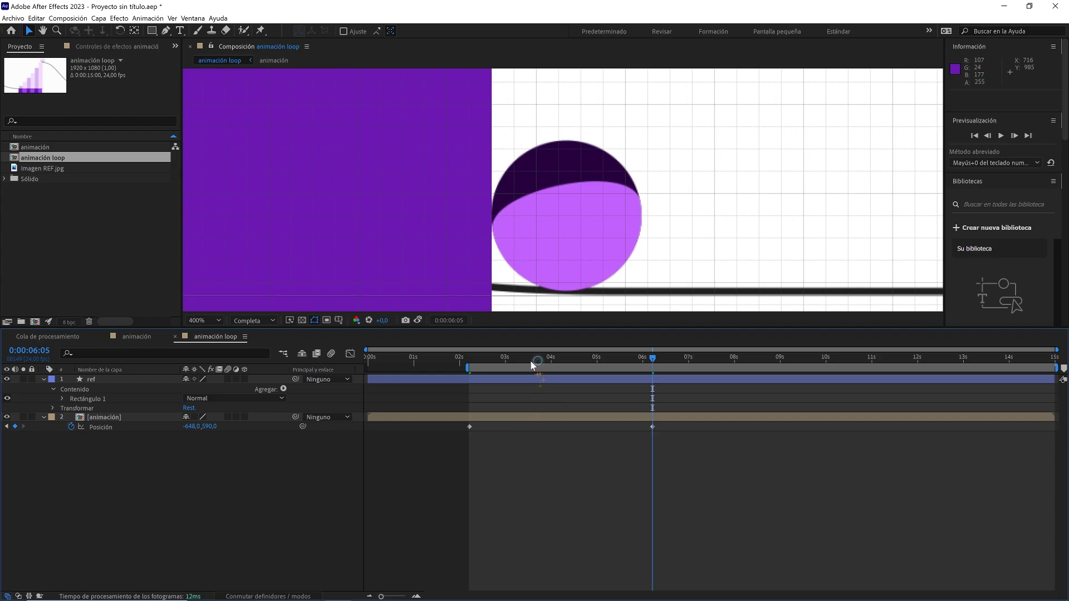
- Snapshot the frame at 0:00:02:05 again and check the ball's alignment against the frame at 0:00:06:05
left_click_drag(536, 363, 472, 362)
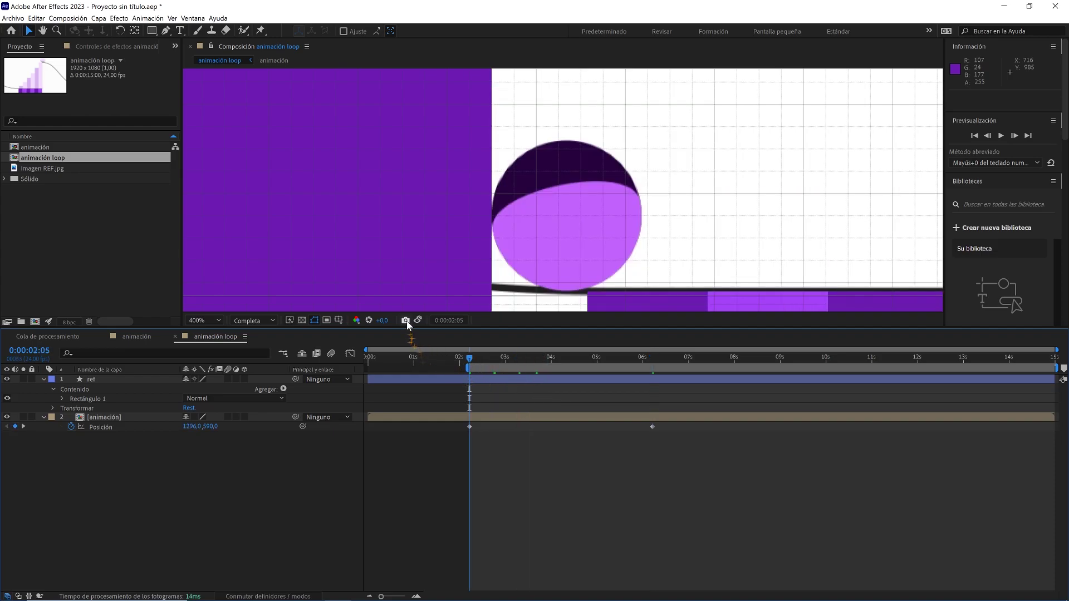
left_click_drag(476, 361, 650, 381)
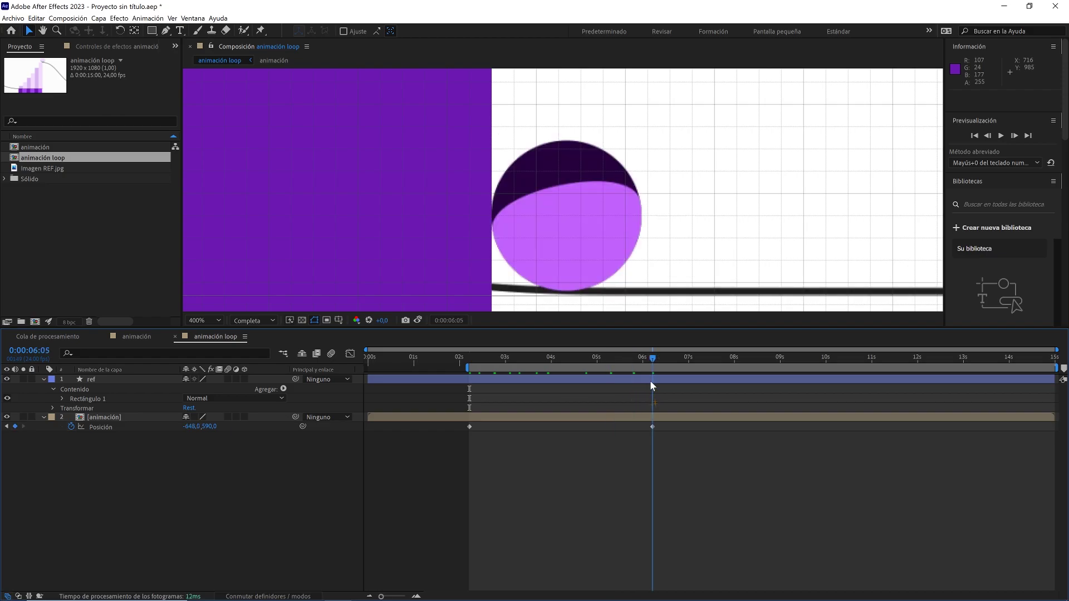
left_click(420, 319)
left_click(420, 320)
left_click(419, 321)
left_click(420, 321)
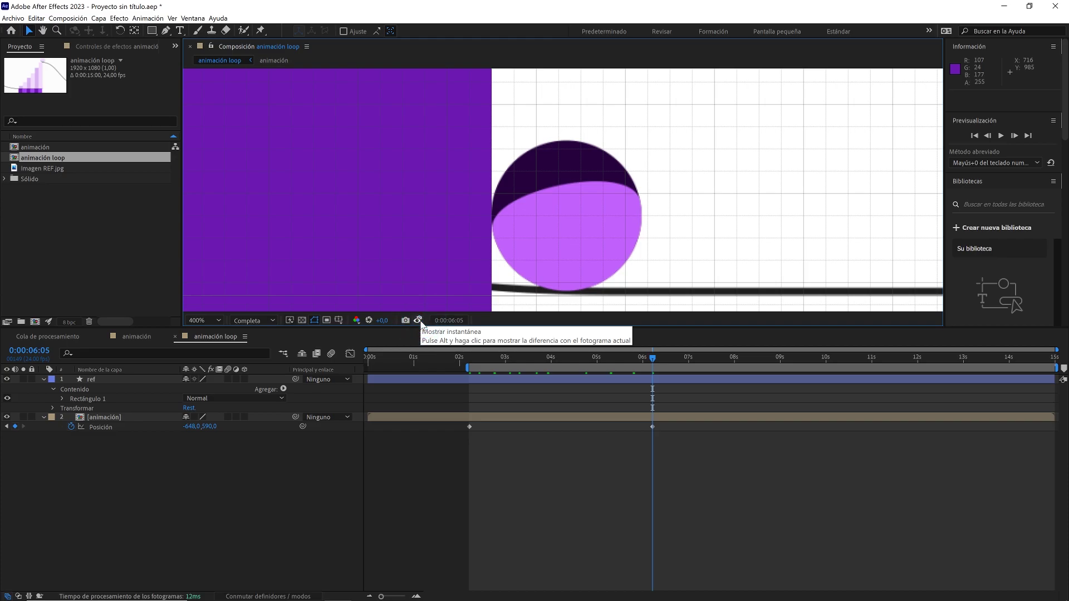
- End the animación loop composition's work area at 0:00:06:04, one frame before the last Position keyframe
key("Page_Up")
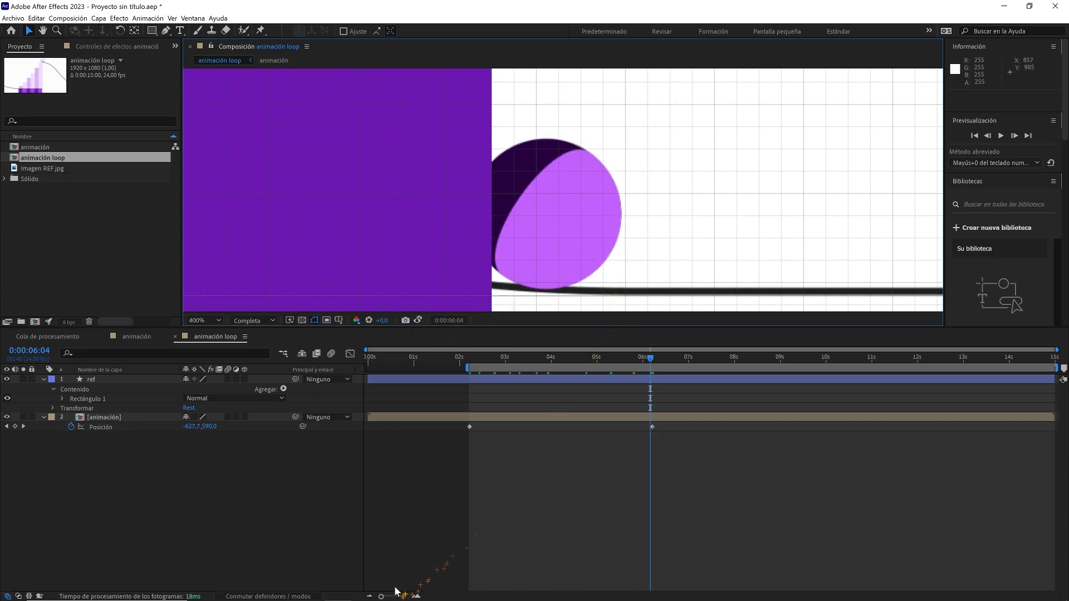
left_click_drag(382, 596, 396, 597)
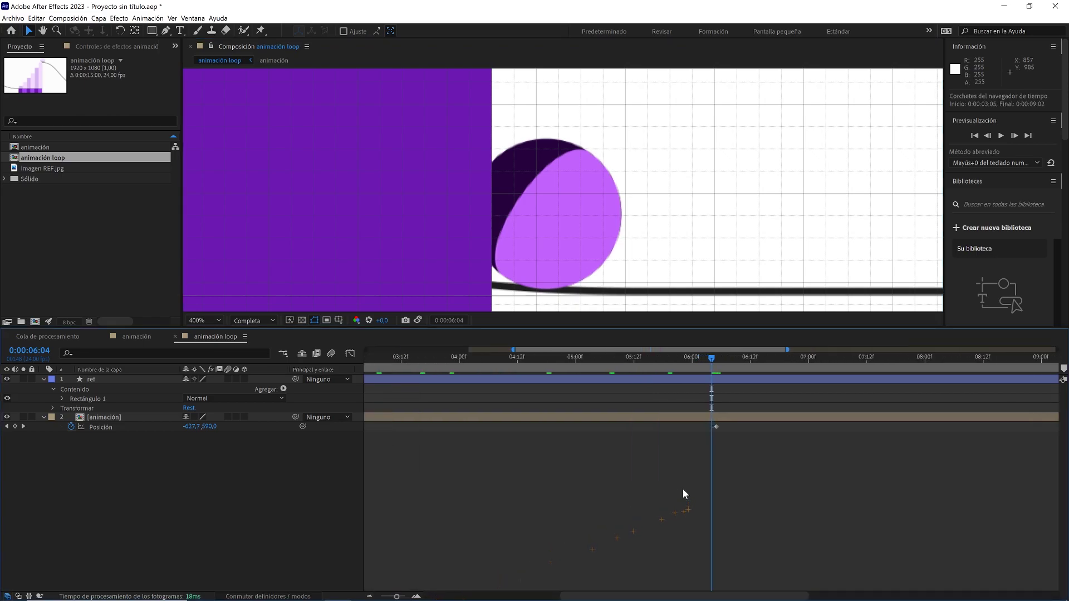
key("n")
left_click_drag(398, 596, 385, 595)
- Return to 0:00:02:05, fit the composition in the viewer and set the preview resolution to half (Mitad)
left_click_drag(522, 359, 470, 370)
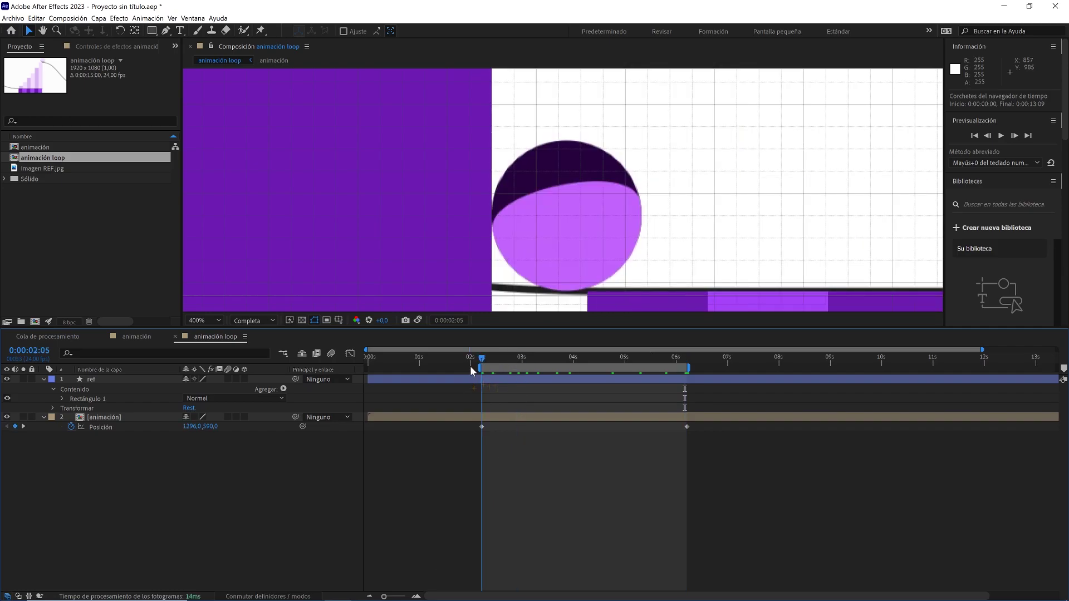
left_click(205, 321)
left_click(248, 332)
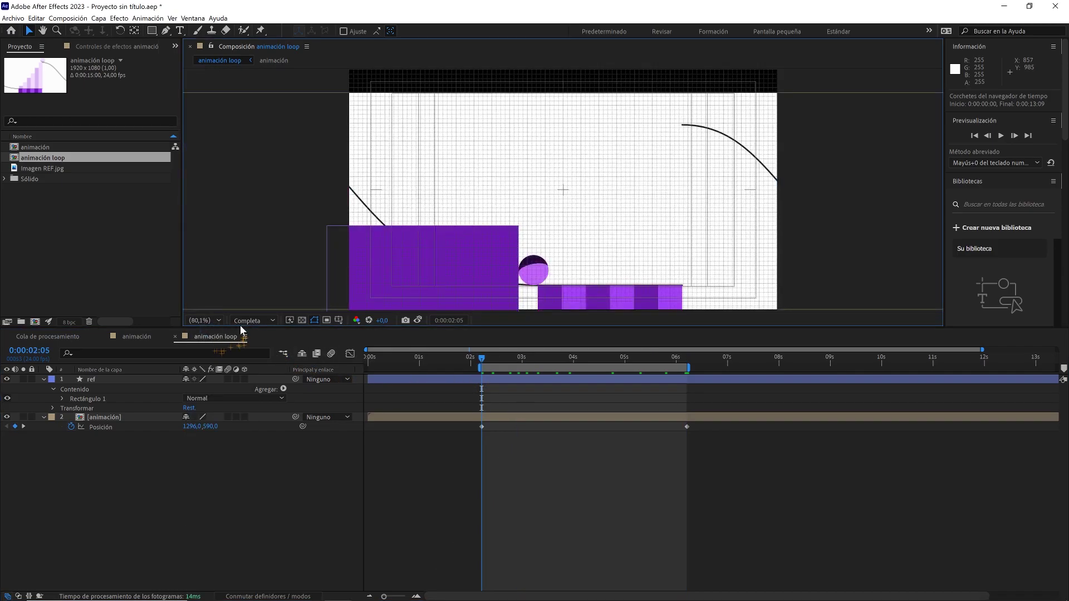
left_click(250, 323)
left_click(253, 359)
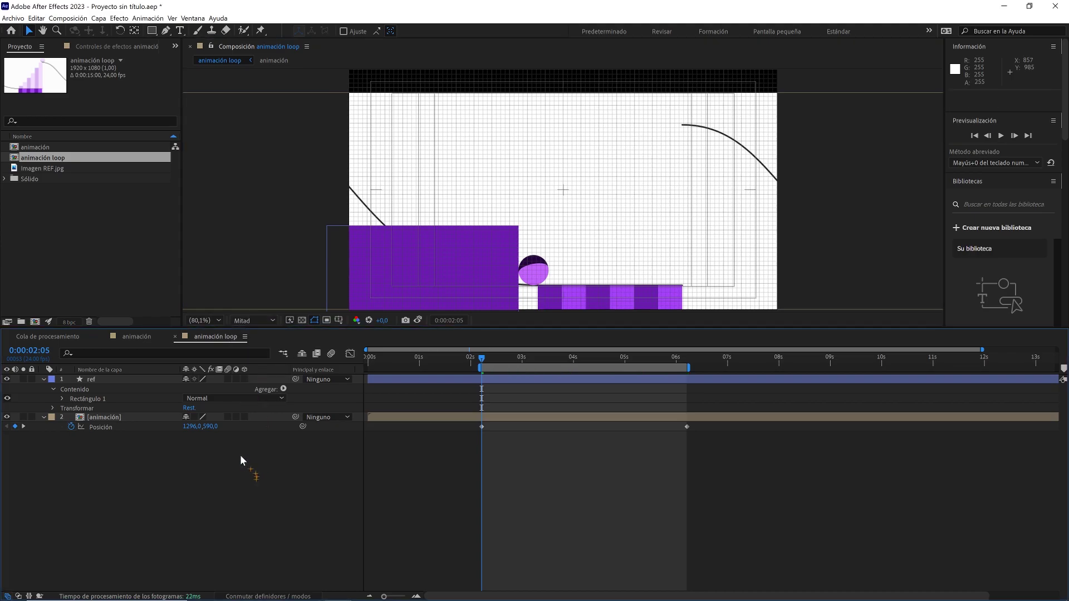
- Hide the ref layer and preview the loop over the work area
left_click(84, 379)
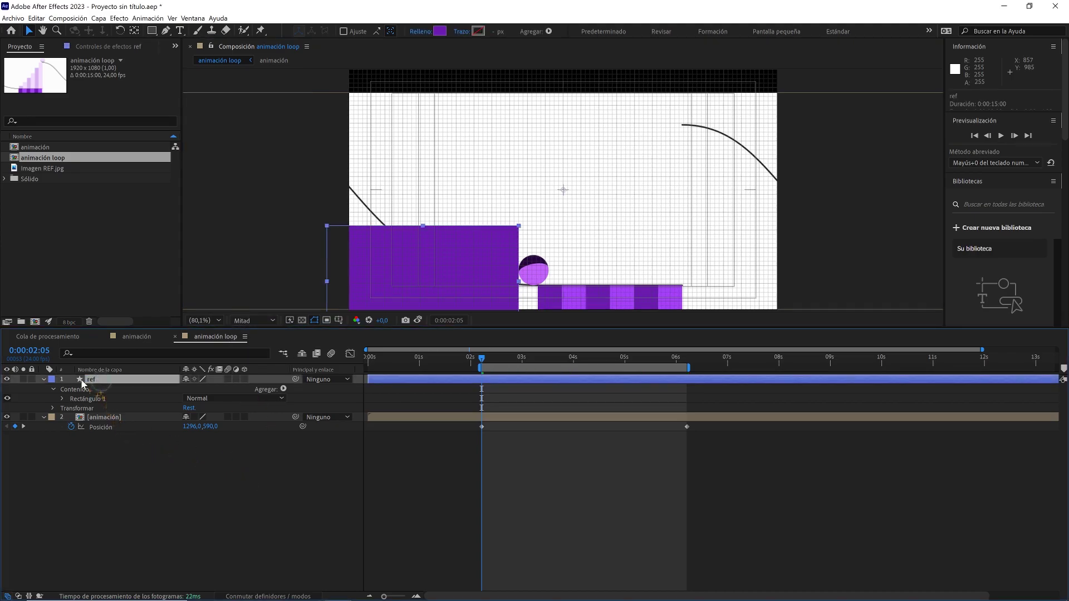
left_click(6, 379)
key("space")
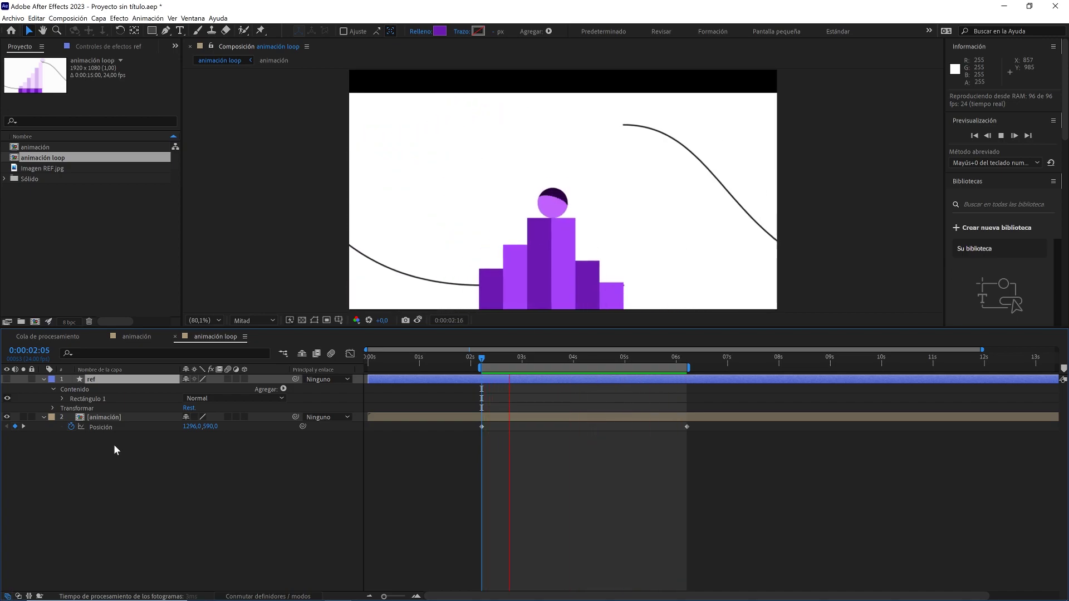
left_click(113, 445)
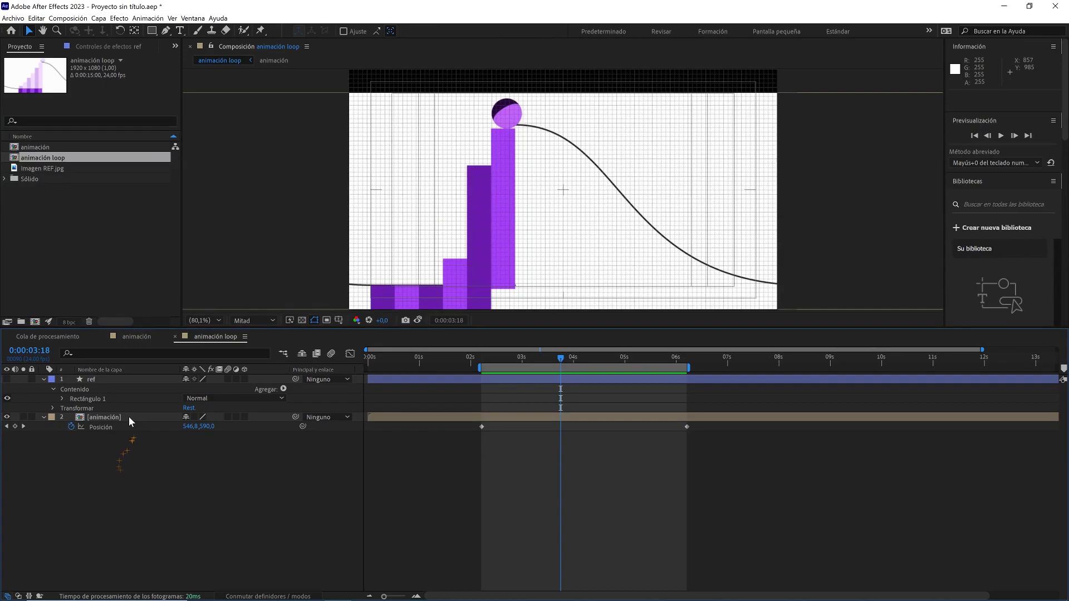
- Open the nested animación composition and delete its bg solid layer
double_click(129, 416)
left_click(105, 560)
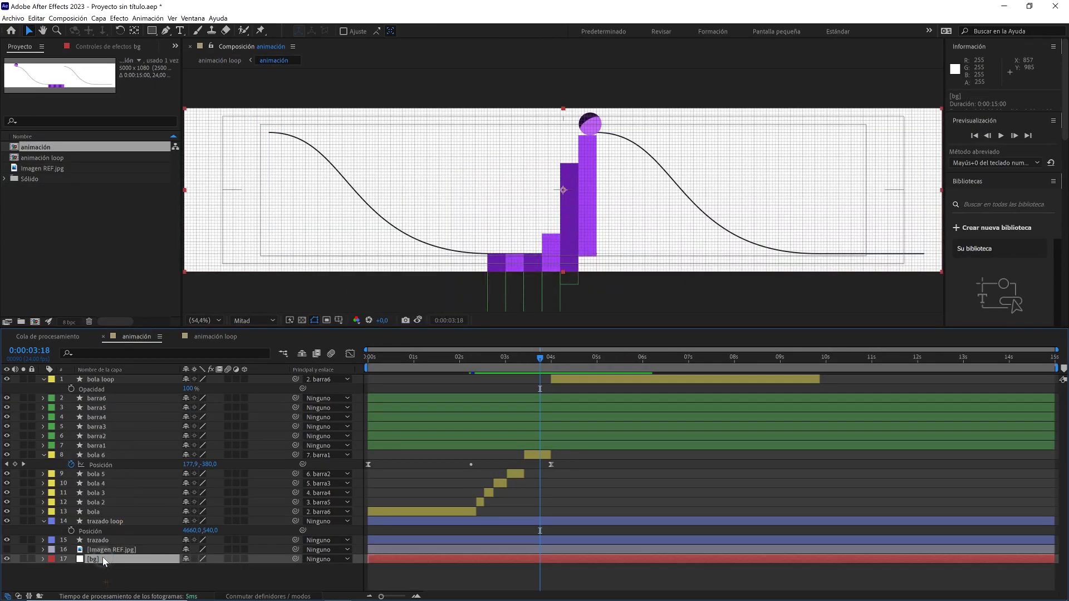
key("Delete")
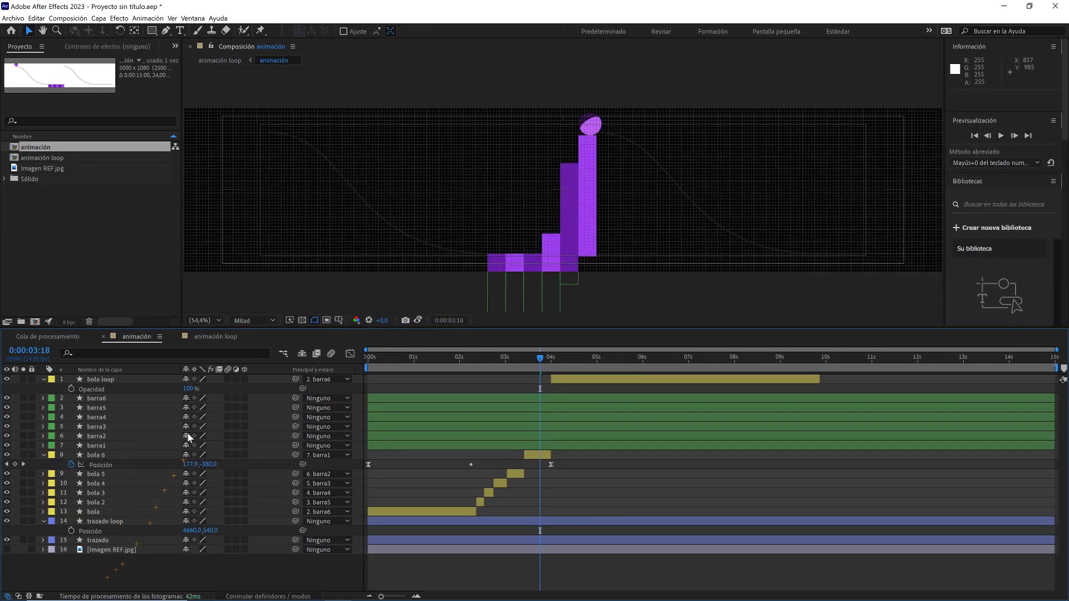
- Add a white 1920 x 1080 px solid named bg below the animación layer in animación loop, and preview the loop
left_click(222, 342)
right_click(154, 481)
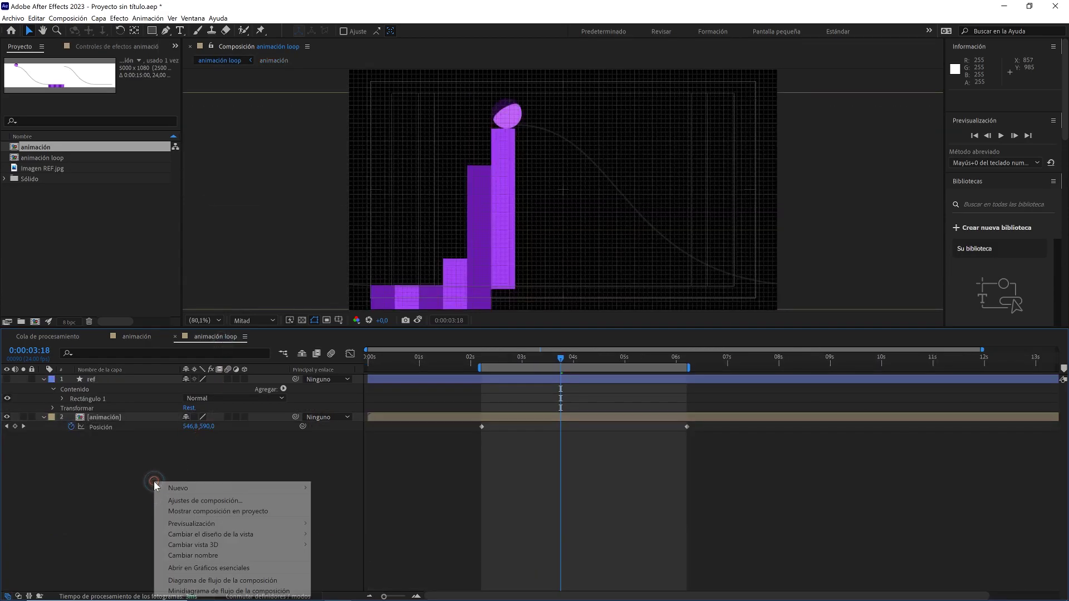
mouse_move(294, 487)
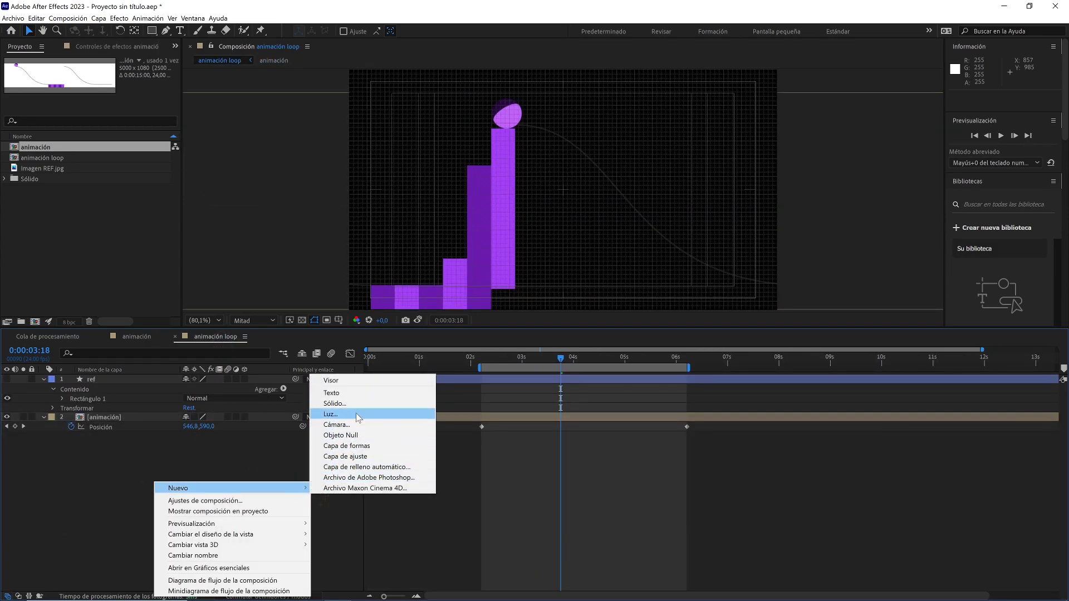
left_click(359, 405)
type("bg")
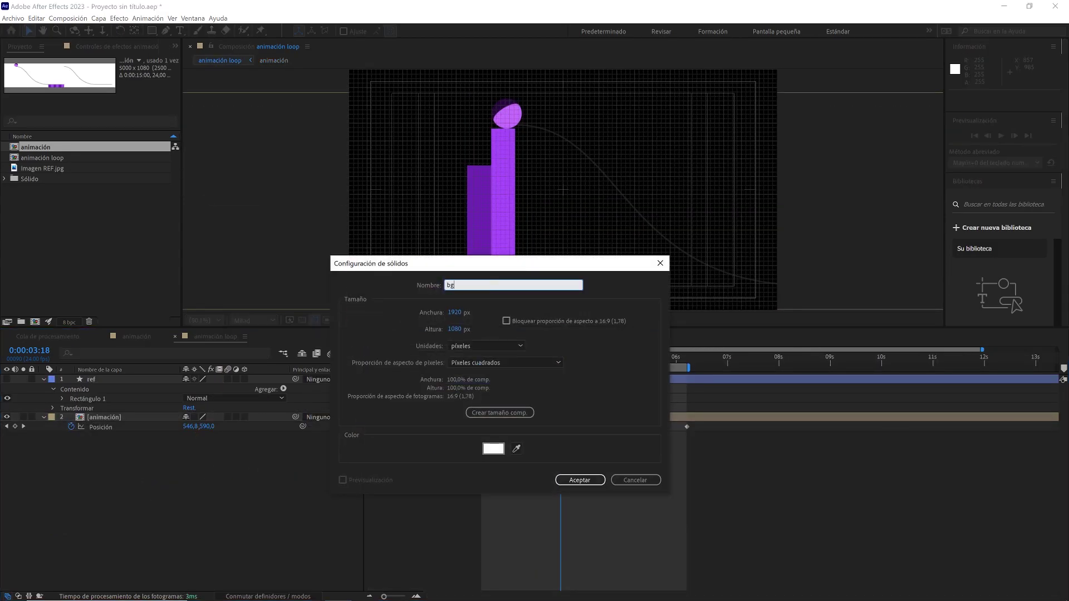
left_click(580, 479)
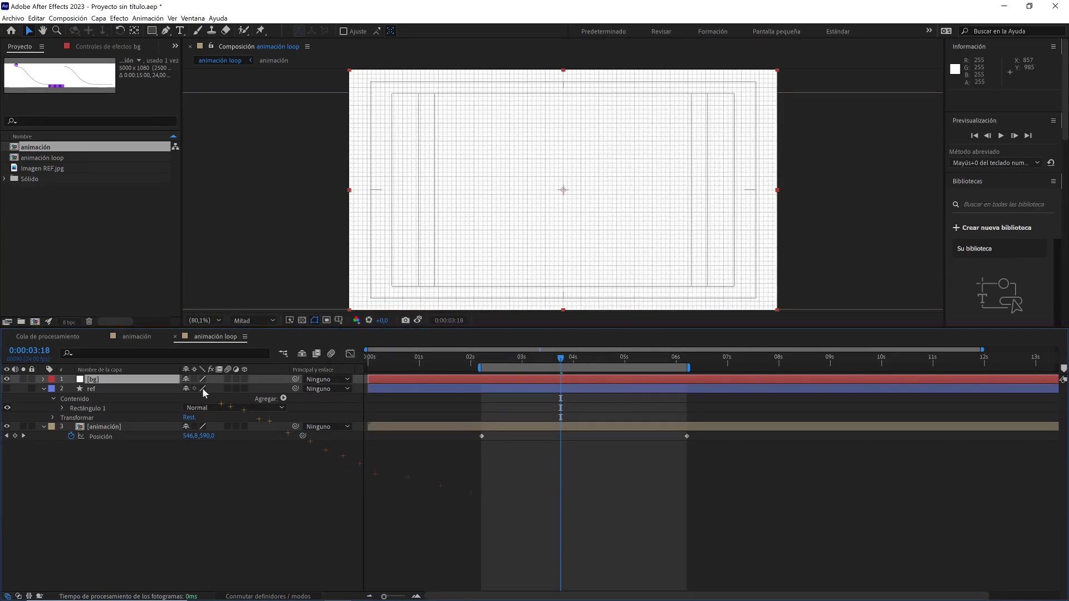
left_click_drag(175, 381, 165, 453)
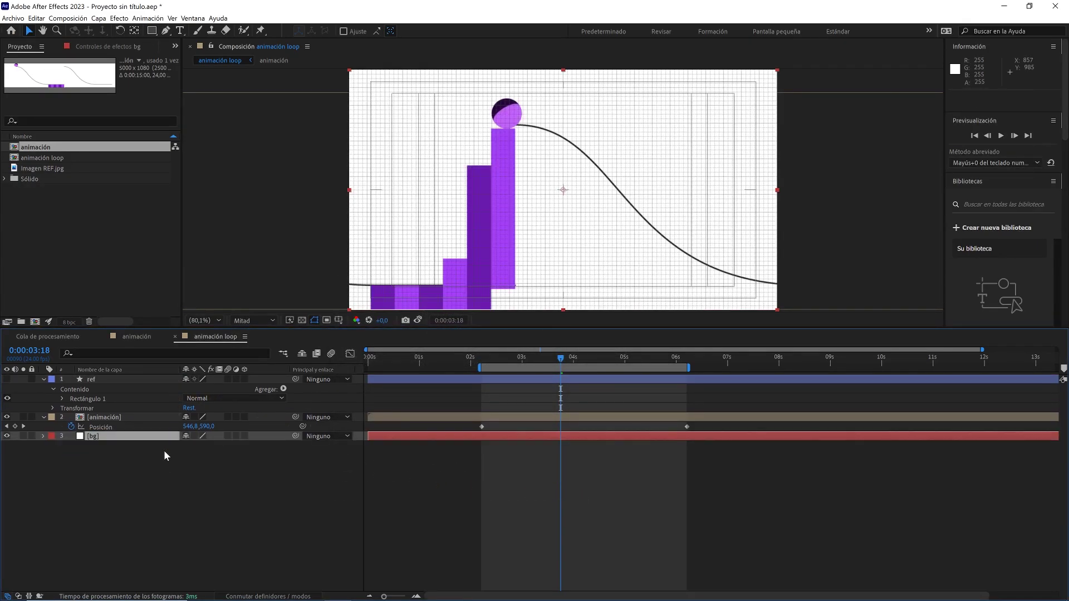
key("space")
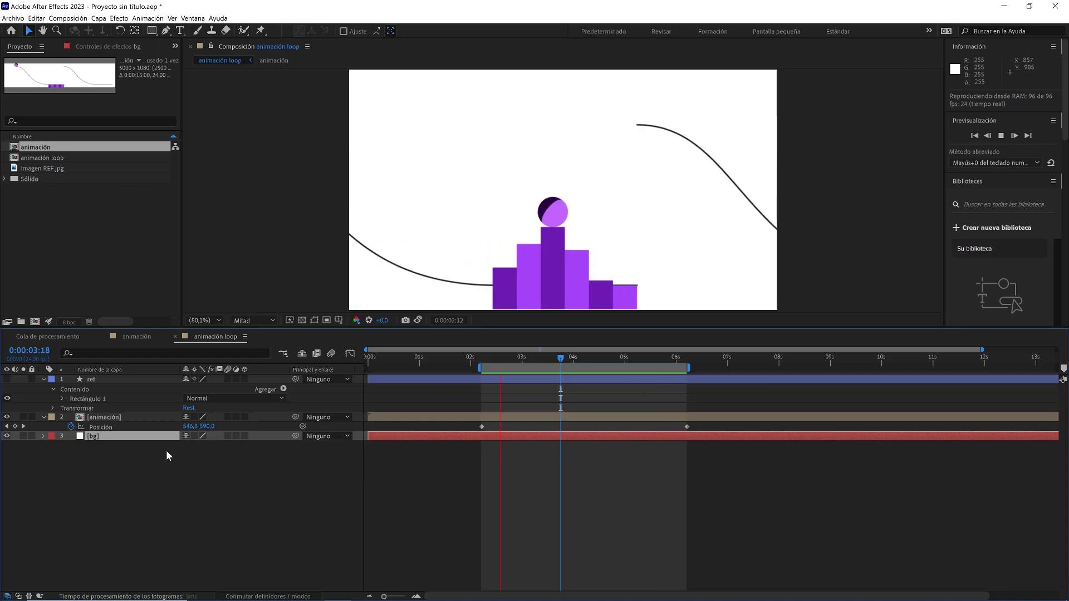
key("space")
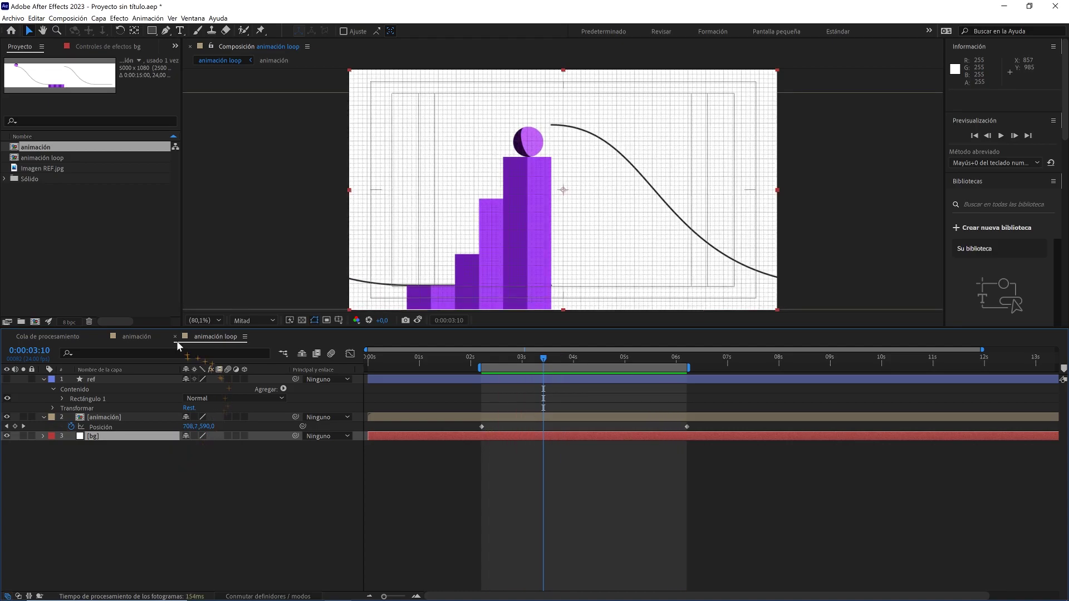
- In the animación composition, show the transparency grid and add a white 5000 x 1080 px solid named "para tapar las barras"
left_click(144, 338)
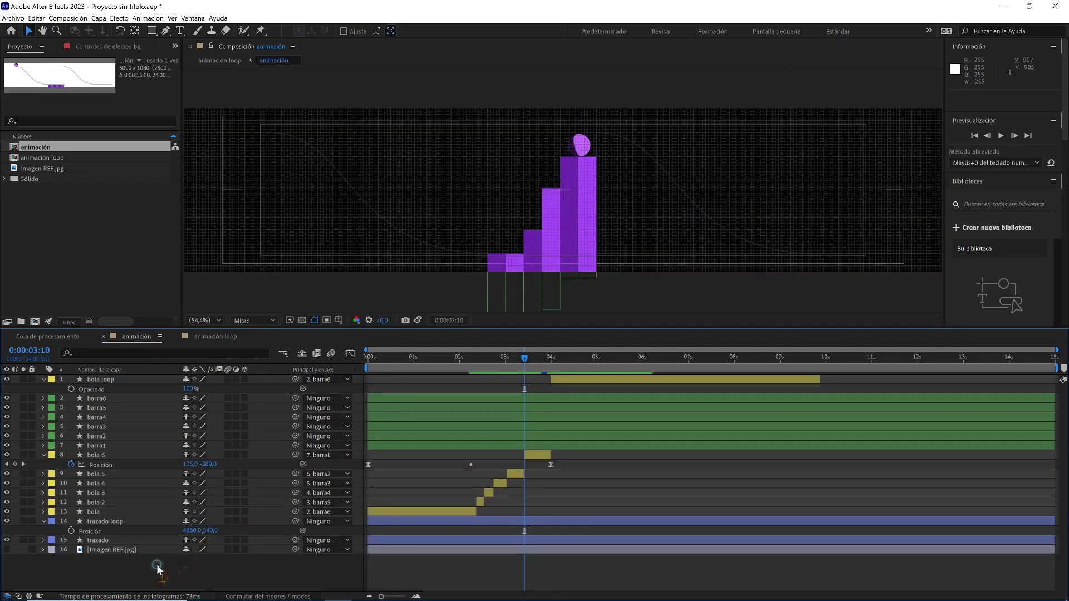
left_click(302, 320)
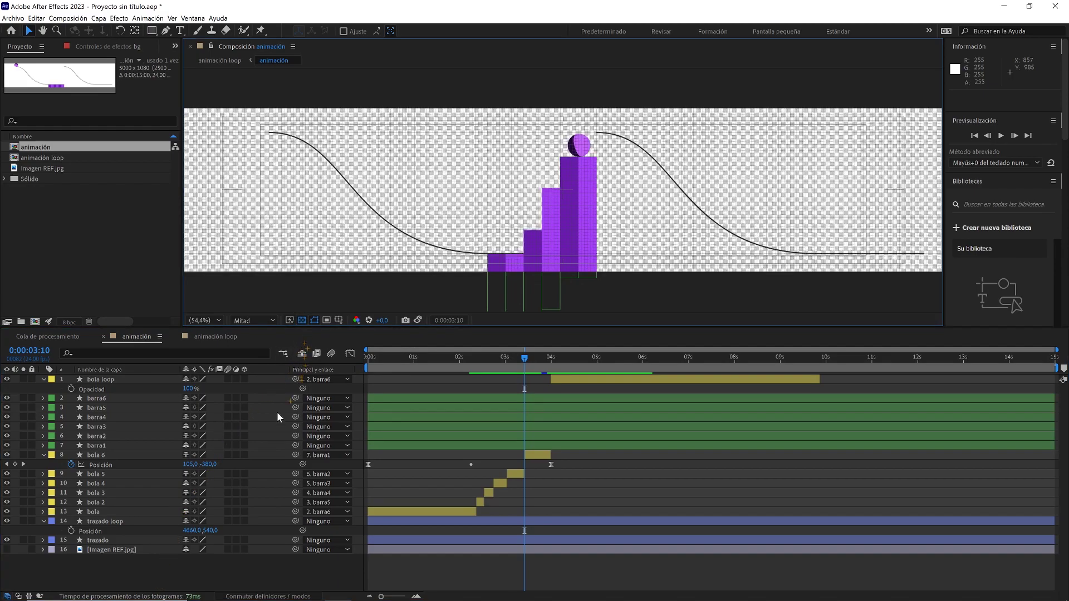
right_click(202, 581)
mouse_move(221, 464)
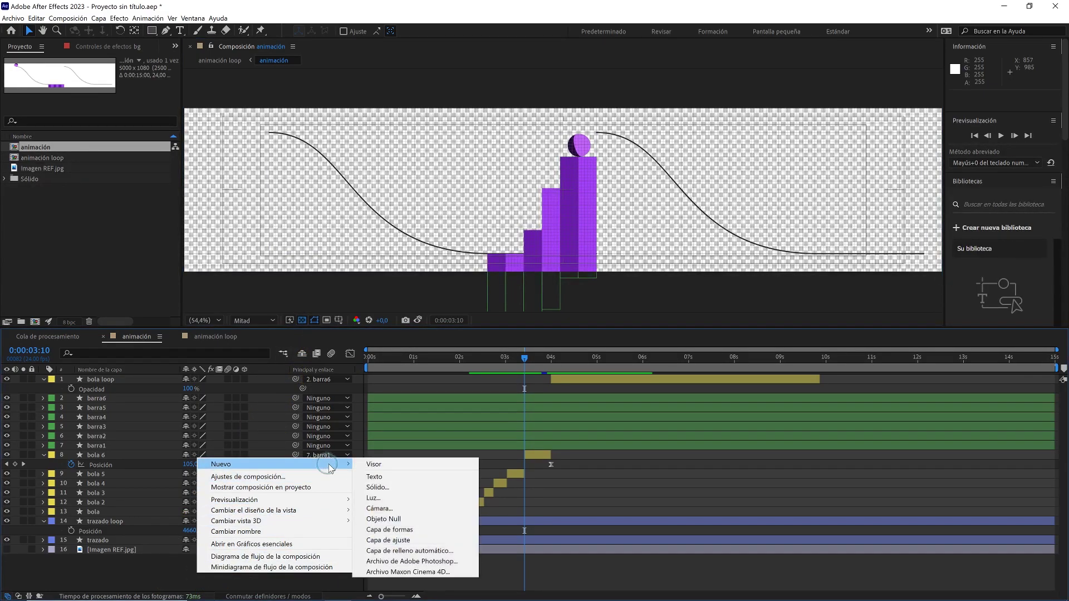
left_click(383, 494)
type("para tapar las barras")
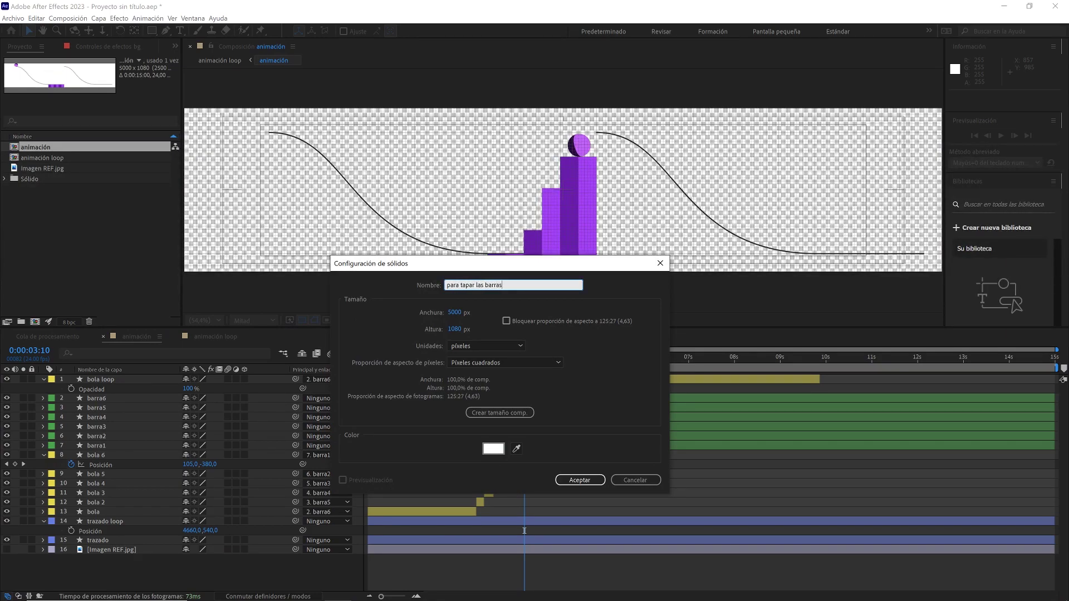
left_click(581, 481)
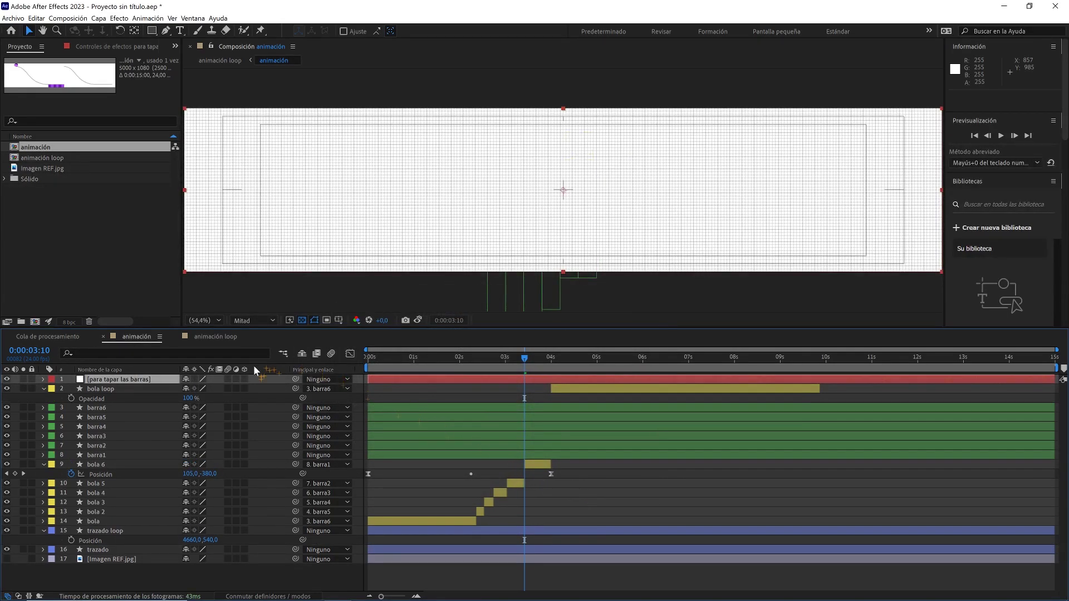
- Move the para tapar las barras solid down to Position Y 1500 so its upper edge meets the ground line under the bars
key("p")
left_click_drag(213, 393, 265, 393)
scroll(571, 231, "up", 2)
left_click_drag(531, 283, 615, 113)
left_click_drag(215, 390, 211, 389)
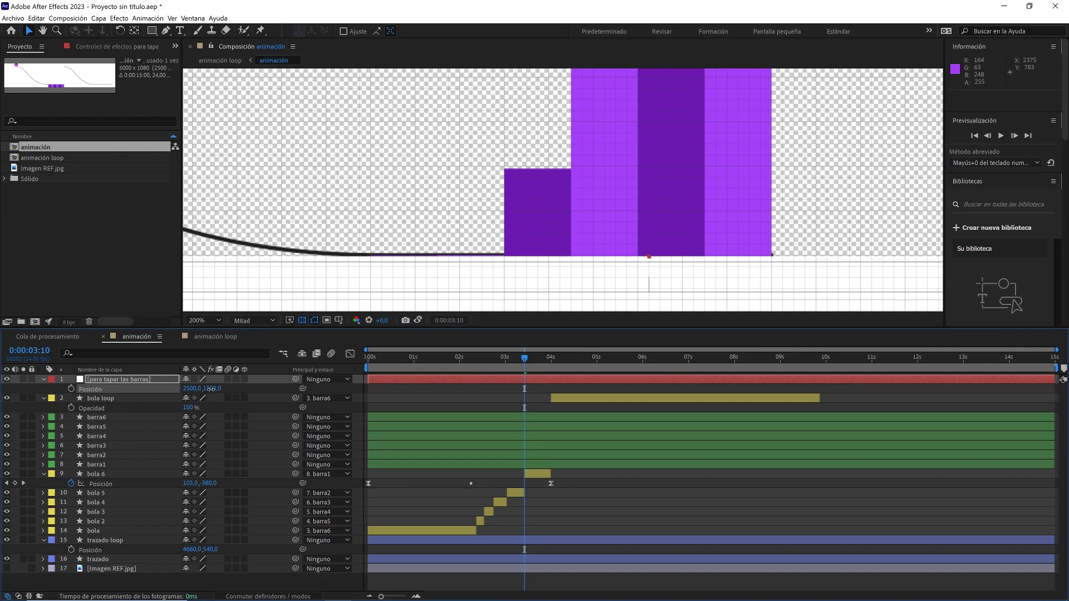
left_click_drag(211, 390, 207, 393)
left_click(216, 390)
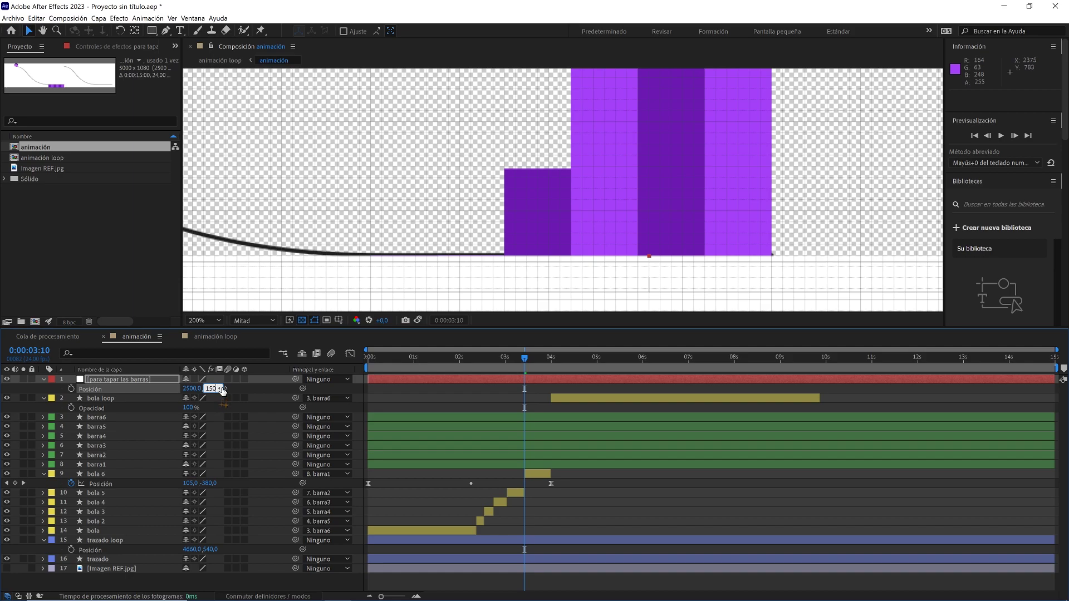
left_click(237, 389)
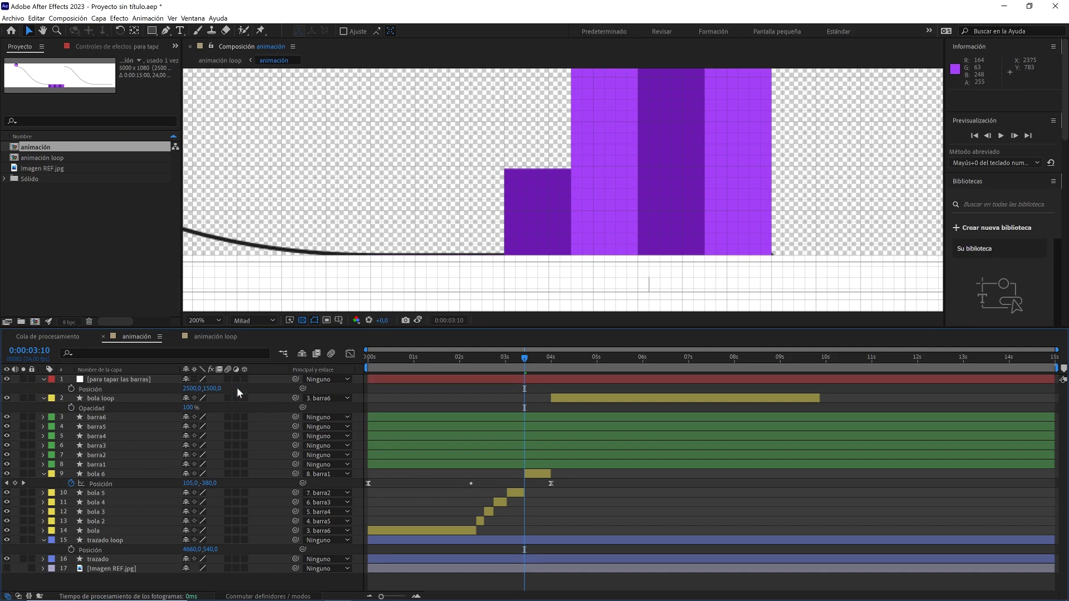
- Collapse the properties of the para tapar las barras and bola loop layers
scroll(535, 257, "down", 1)
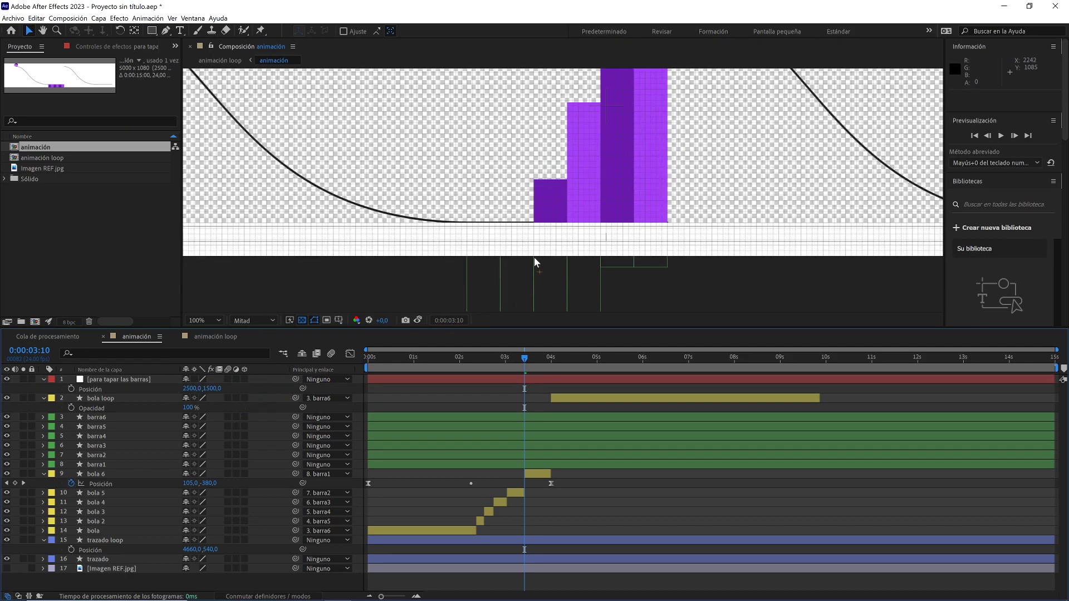
left_click(44, 379)
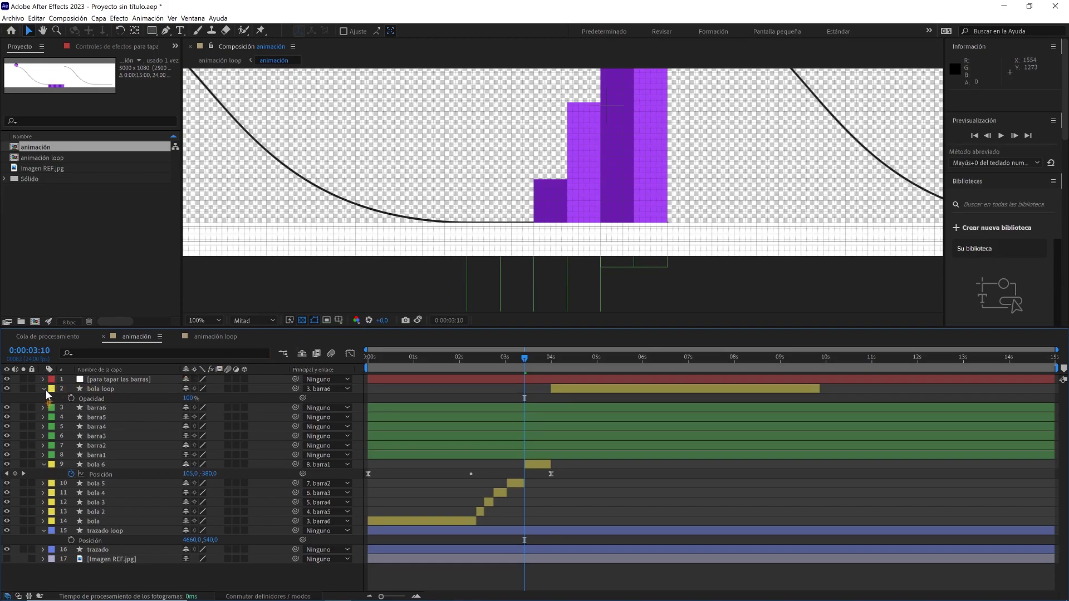
left_click(44, 389)
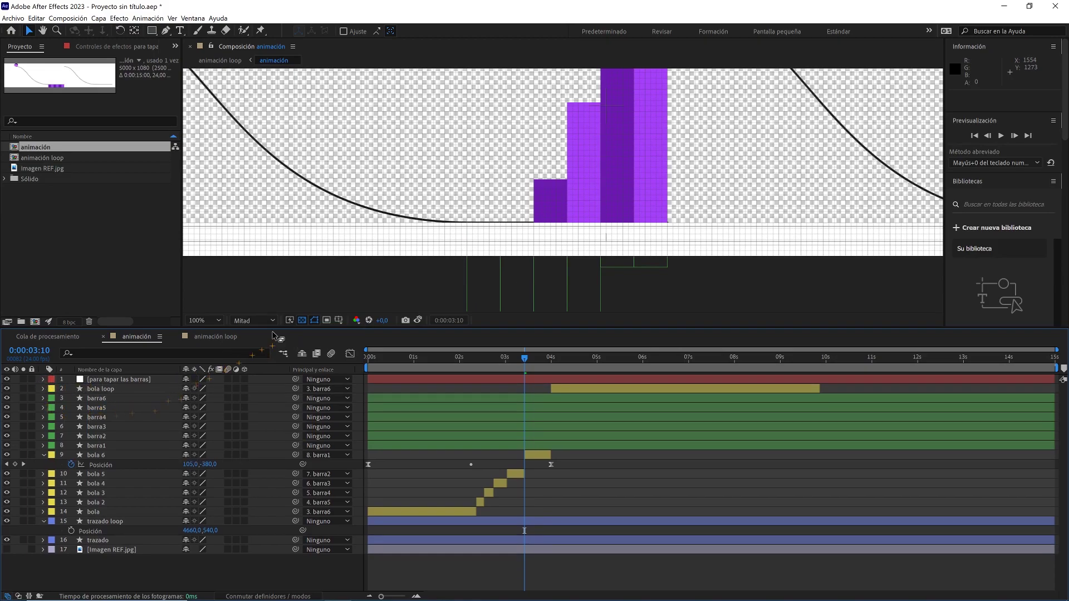
left_click(301, 321)
left_click(301, 320)
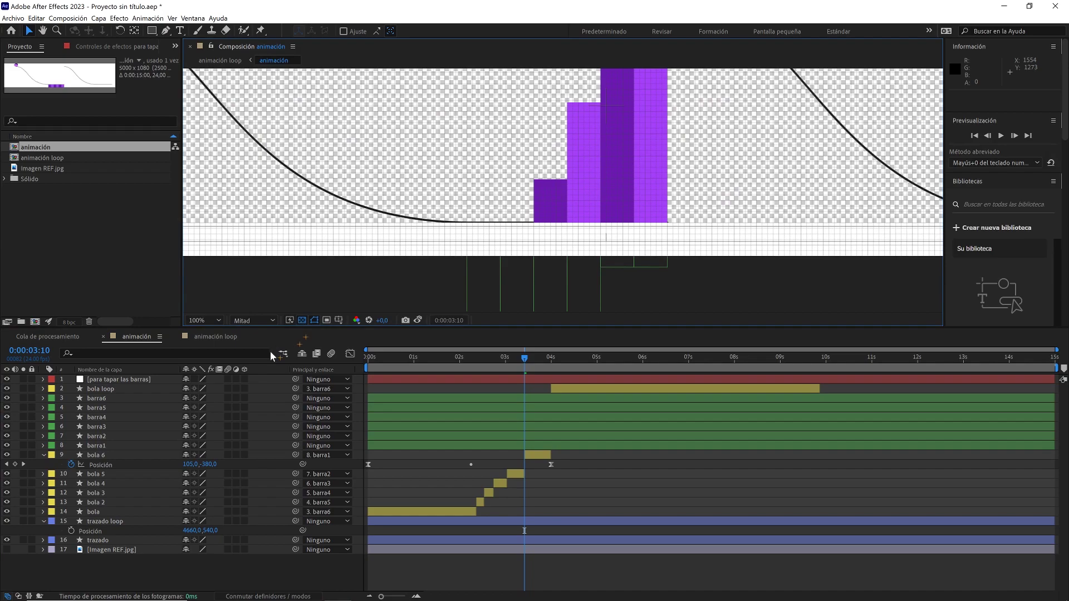
- Move the trazado loop and trazado layers to the top of the stack, above para tapar las barras
left_click(111, 521)
left_click(112, 536, "ctrl")
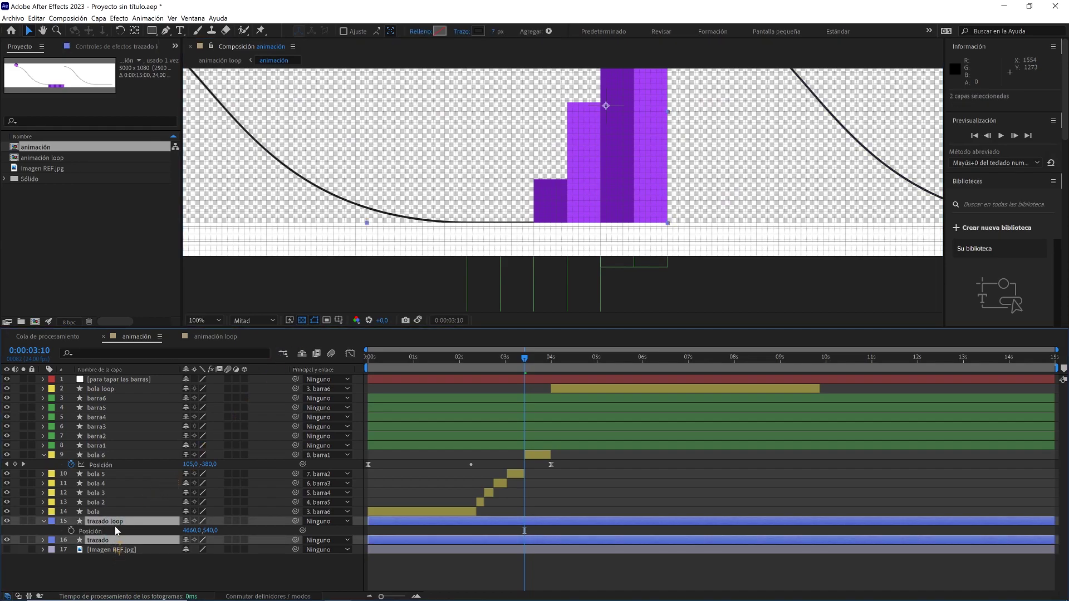
left_click_drag(119, 520, 125, 377)
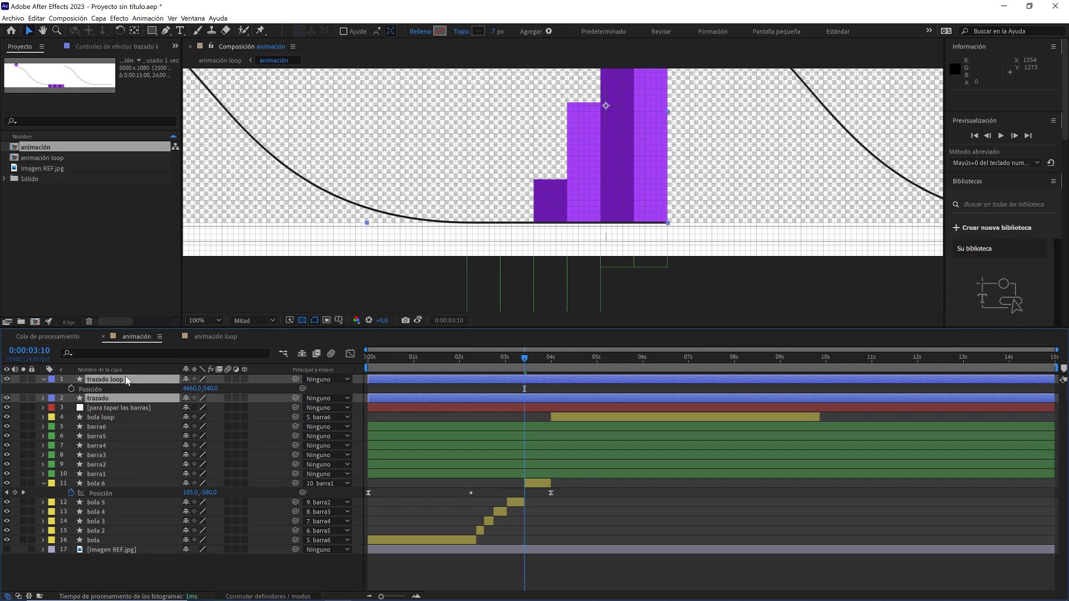
left_click(257, 571)
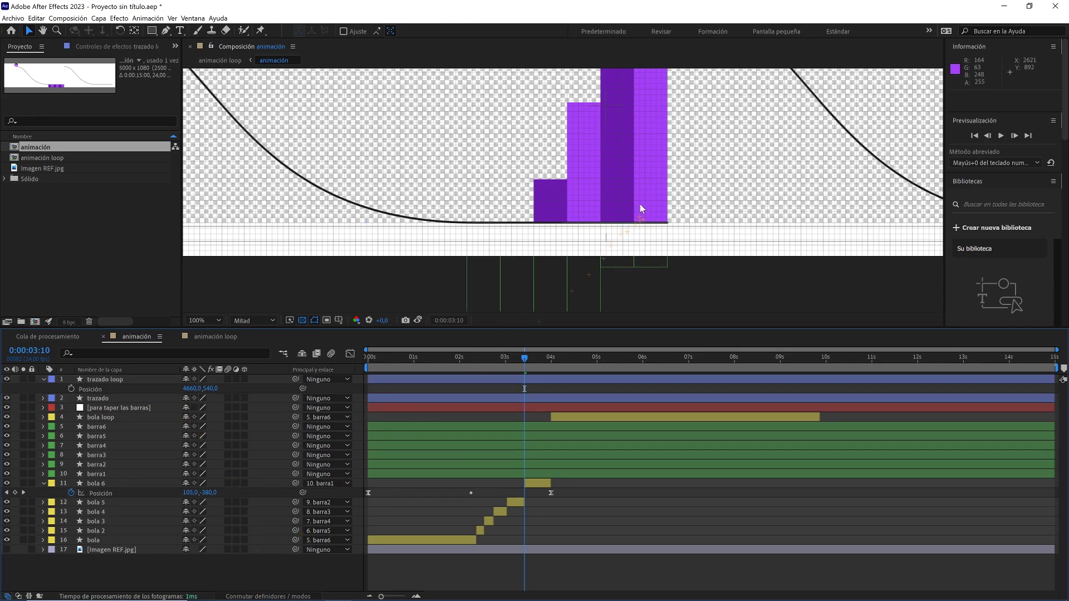
- Move the bola loop layer to the top of the stack in the animación composition
scroll(640, 204, "down", 1)
left_click_drag(645, 179, 621, 196)
left_click_drag(527, 359, 539, 360)
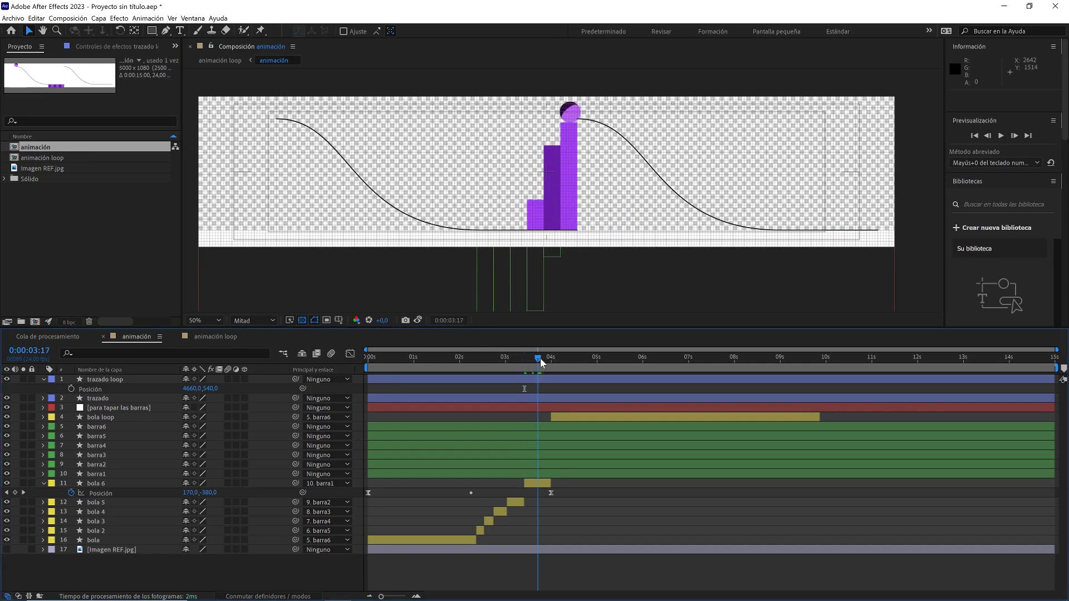
scroll(567, 191, "up", 1)
left_click_drag(598, 127, 554, 227)
scroll(555, 225, "up", 1)
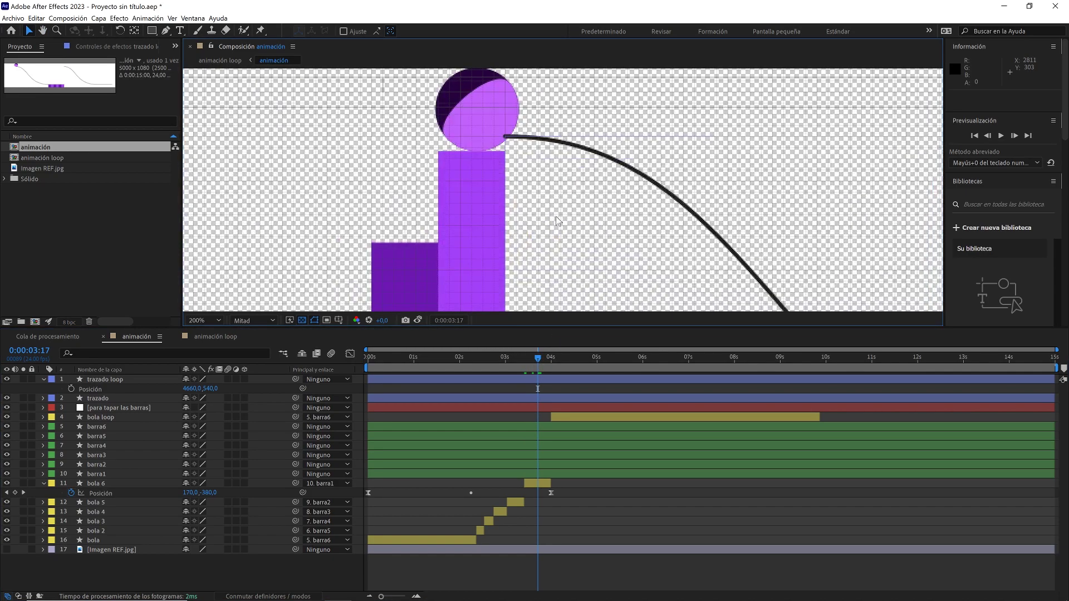
left_click_drag(108, 416, 116, 378)
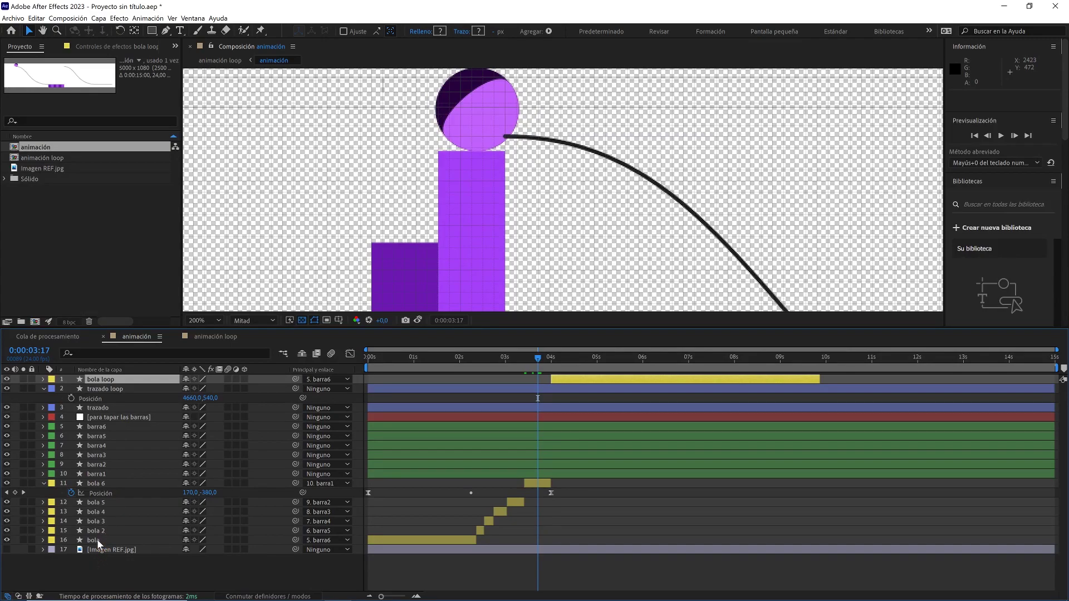
- Move the layers from trazado loop through barra1 below all the bola layers, just above Imagen REF.jpg
left_click(102, 389)
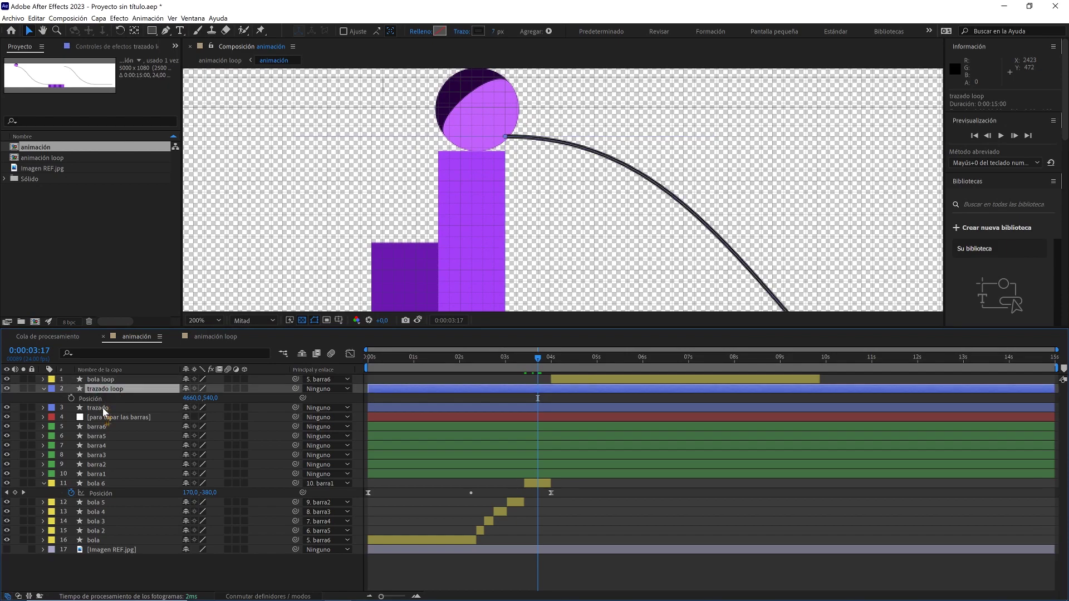
left_click(103, 408, "ctrl")
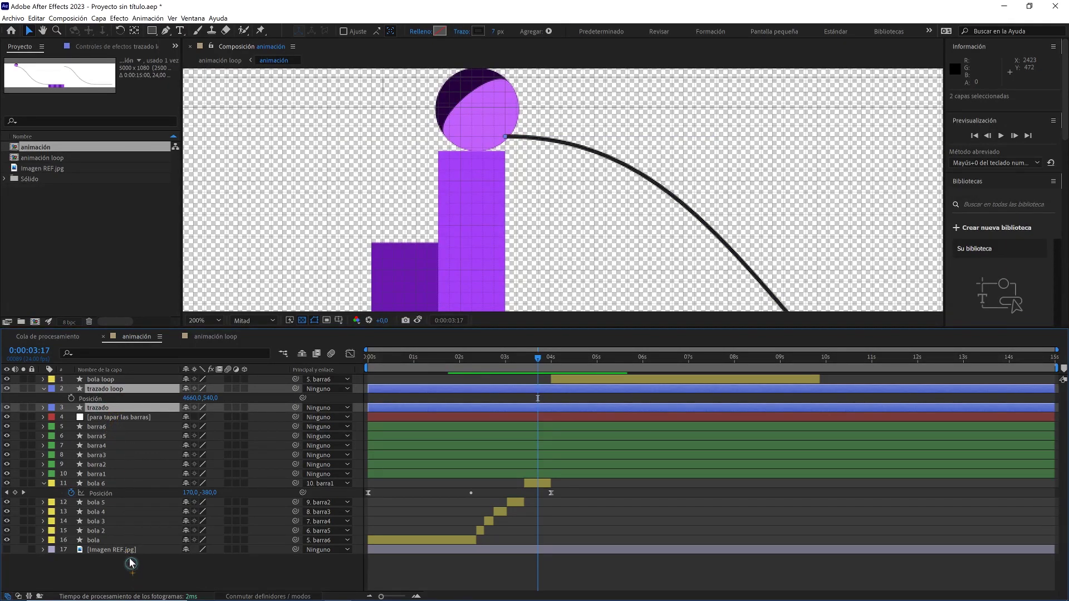
left_click(131, 563)
left_click(99, 389)
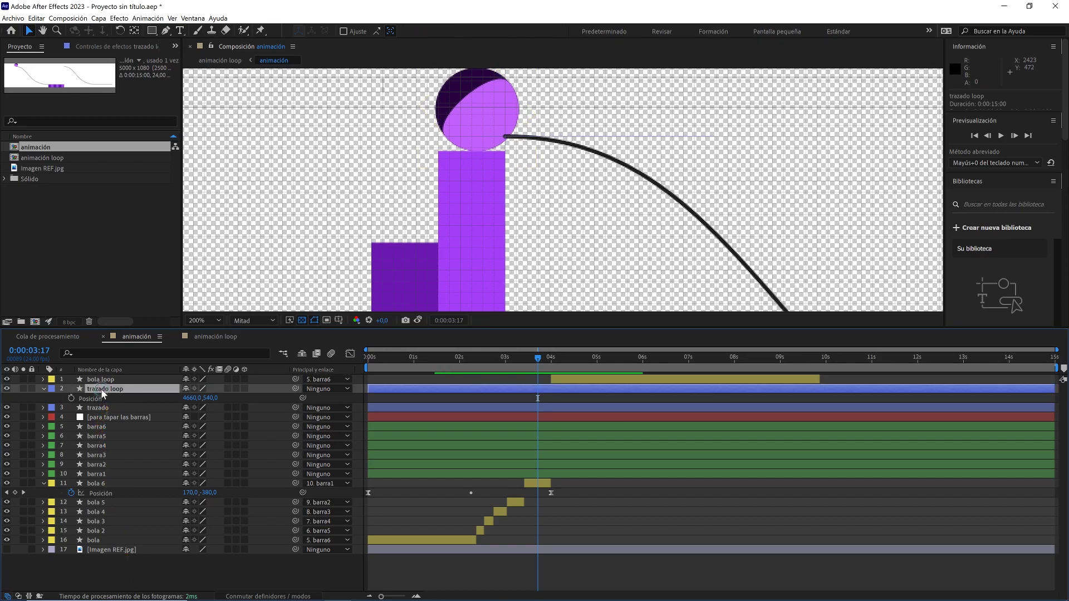
left_click(103, 471, "shift")
left_click_drag(108, 409, 102, 541)
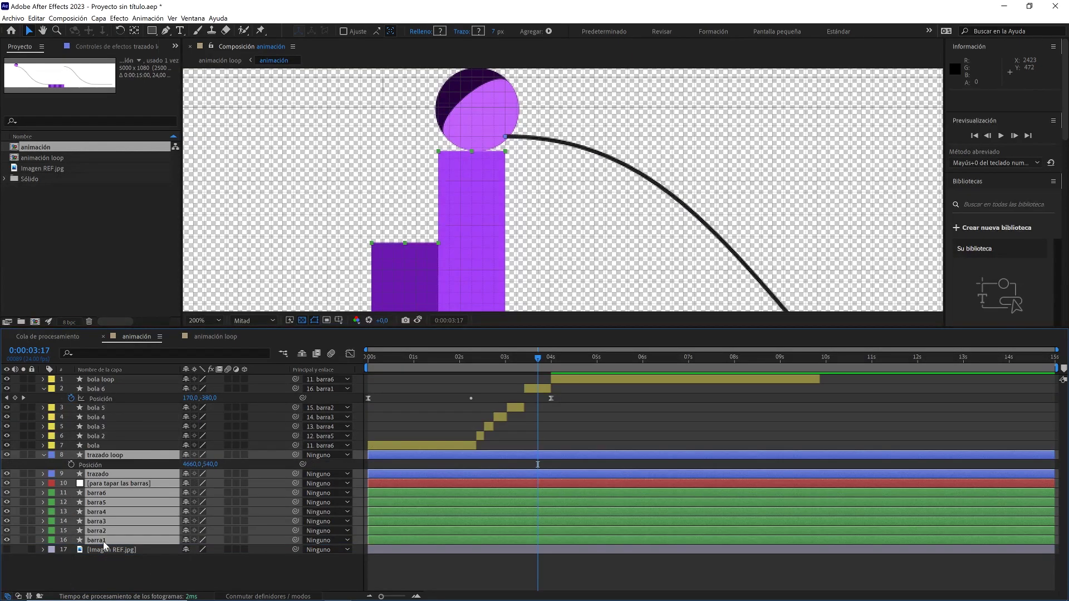
left_click(287, 568)
- Check the new layer order by previewing the animación loop composition from 0:00:02:05
scroll(502, 267, "down", 1)
left_click_drag(515, 250, 609, 189)
mouse_move(542, 356)
left_mouse_down()
mouse_move(557, 358)
mouse_move(541, 359)
left_mouse_up()
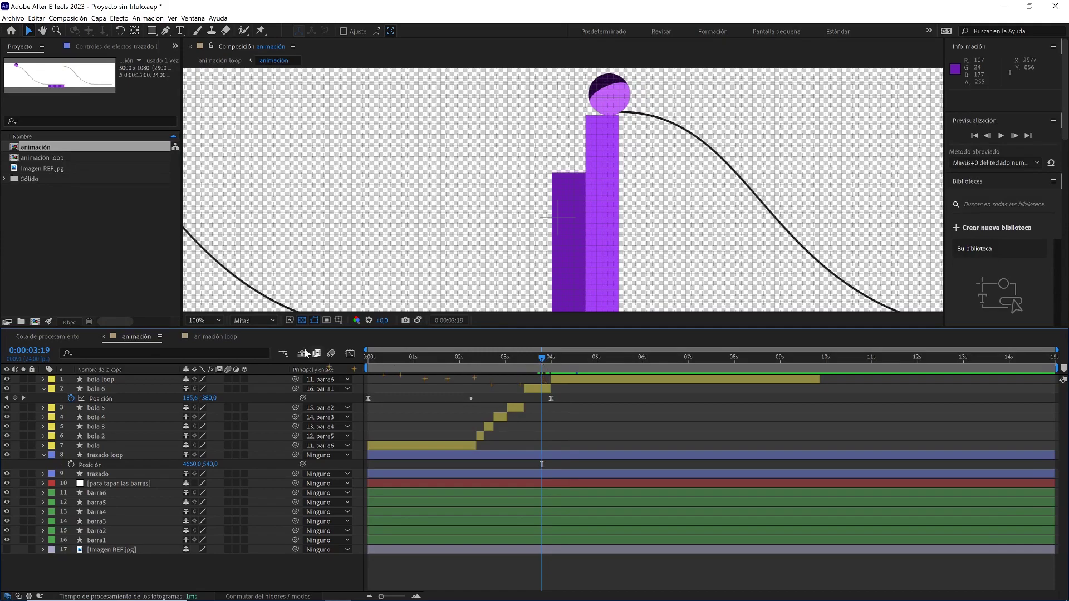
left_click(223, 336)
left_click(487, 359)
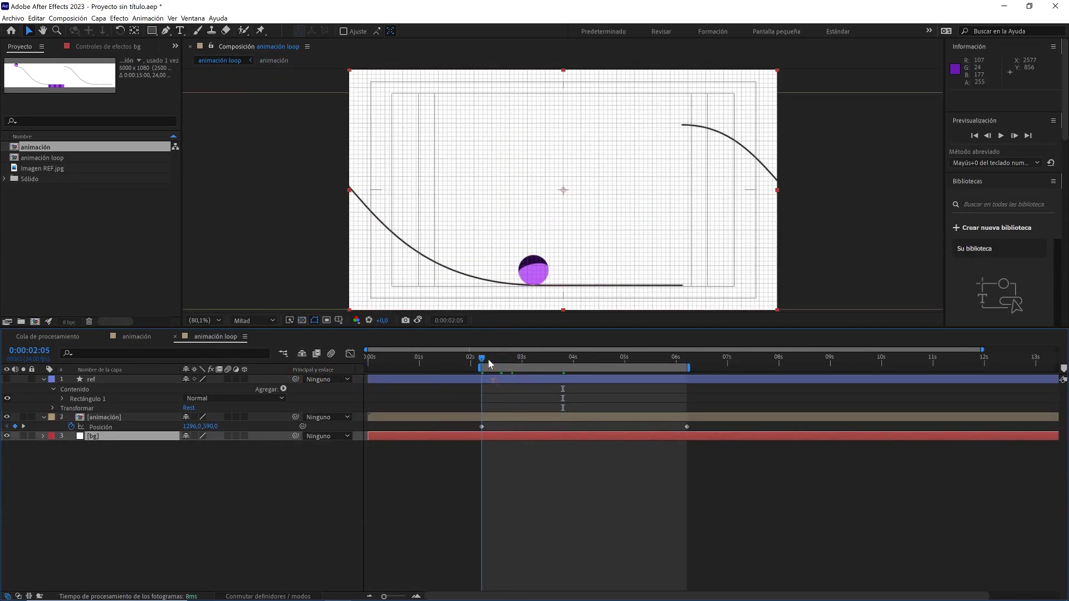
left_click(536, 476)
key("space")
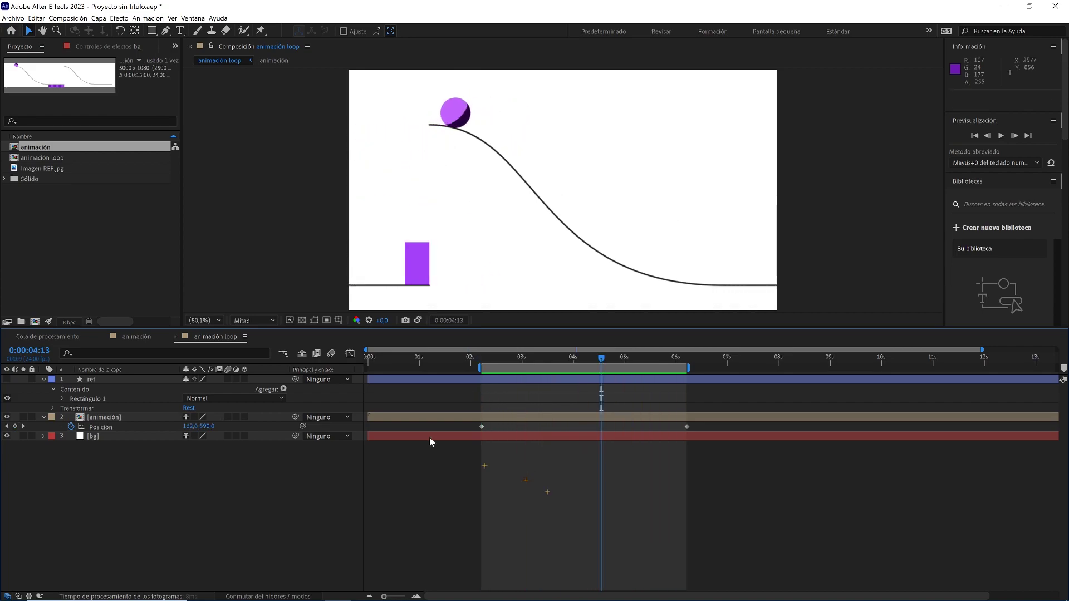
key("space")
- Return to the animación composition and set its preview resolution to Completa
left_click(149, 337)
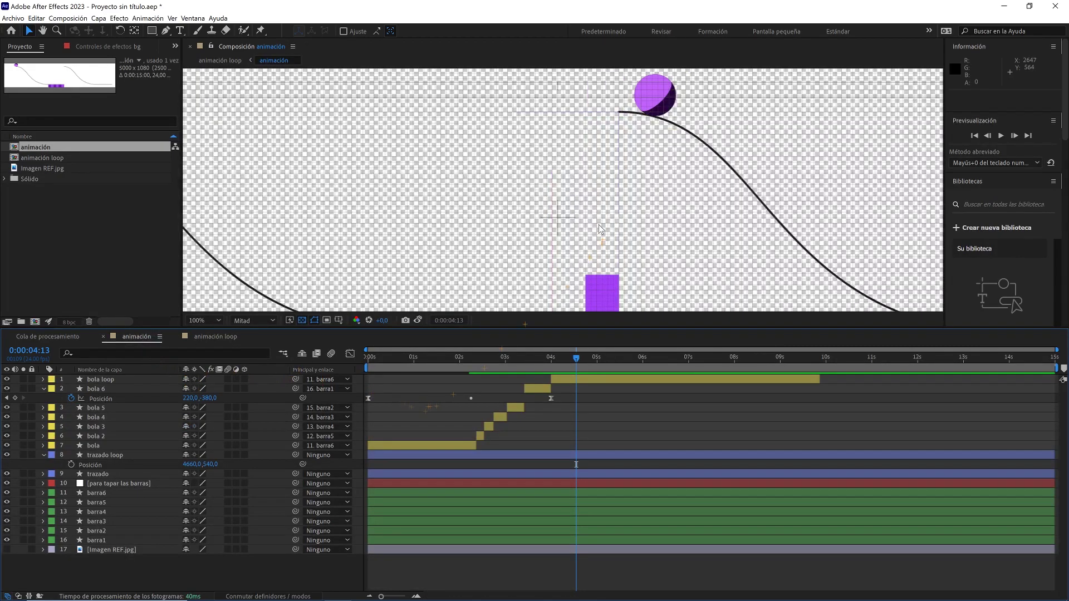
scroll(598, 225, "down", 1)
left_click(271, 320)
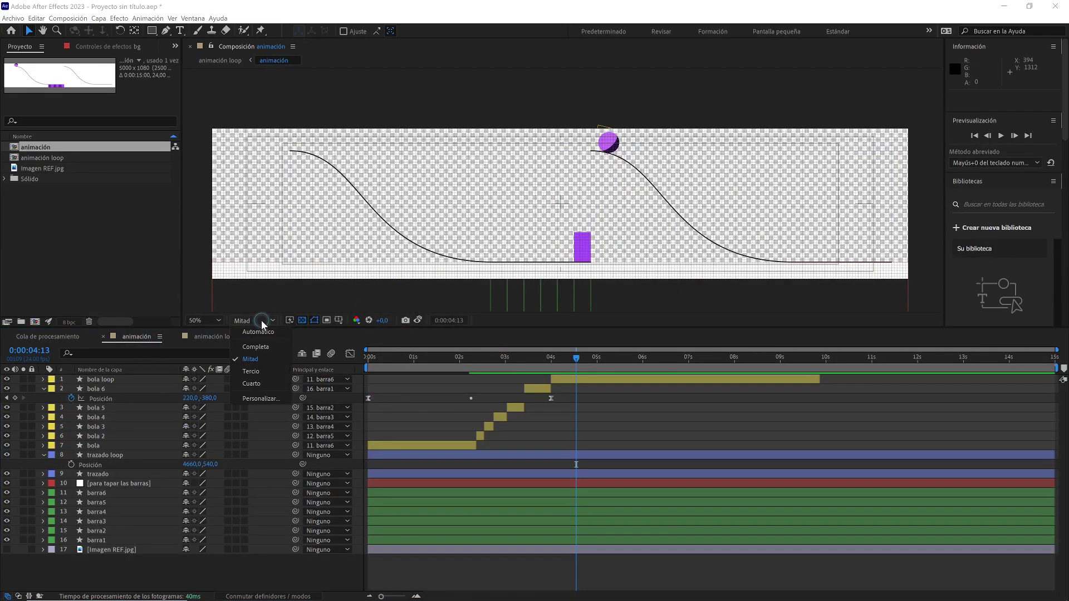
left_click(264, 346)
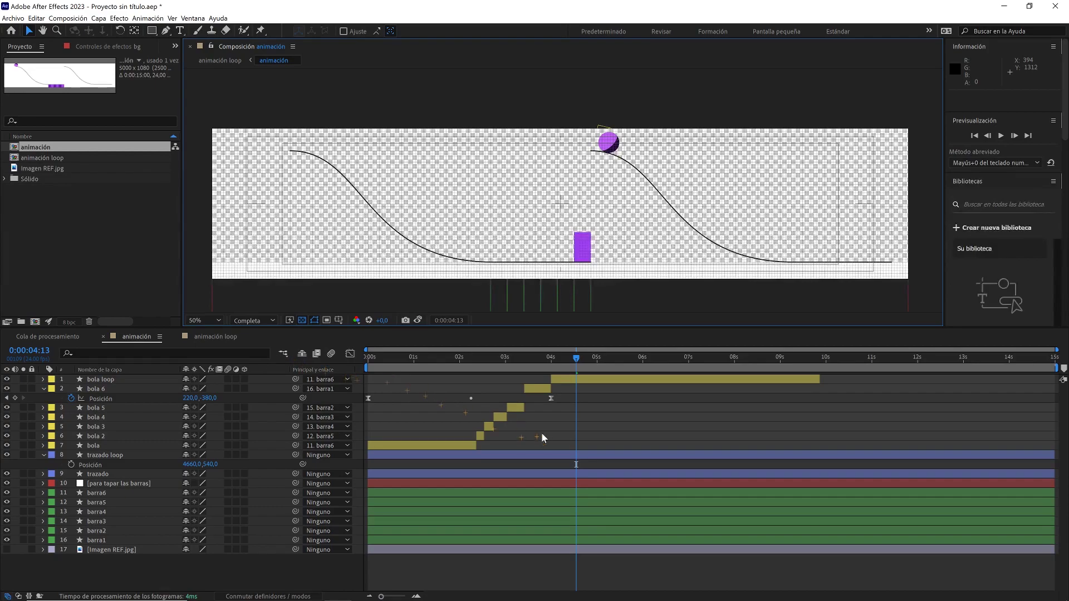
- Extend the trazado loop path with the Pen tool, adding a straight horizontal segment from its upper end back to the start of the trazado curve
left_click(566, 454)
scroll(565, 189, "up", 1)
left_click_drag(502, 141, 538, 165)
left_click(166, 30)
left_click(655, 136)
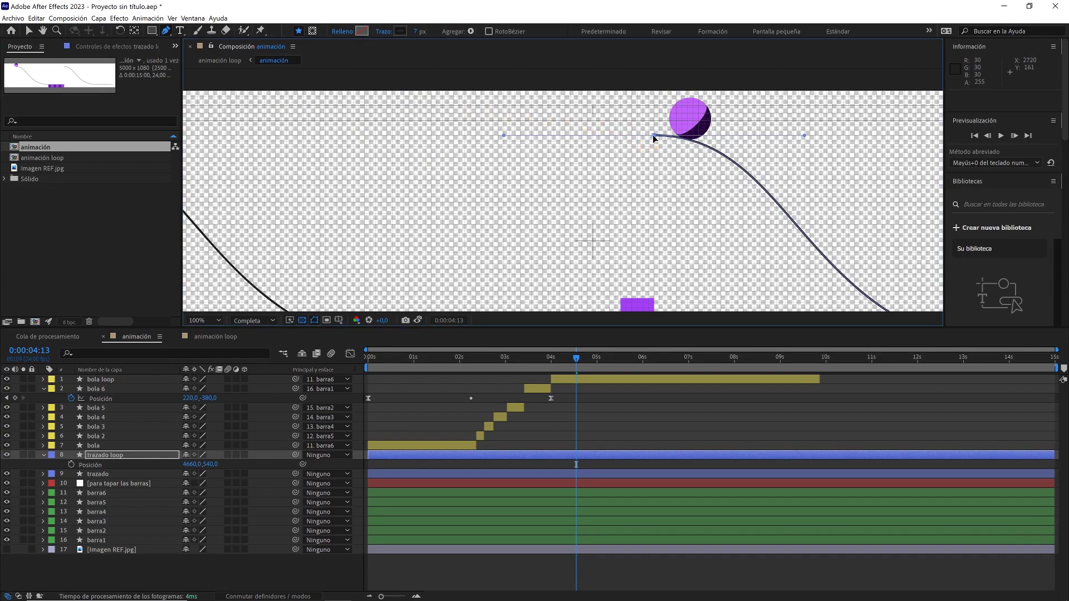
left_click_drag(402, 134, 768, 168)
scroll(399, 173, "up", 1)
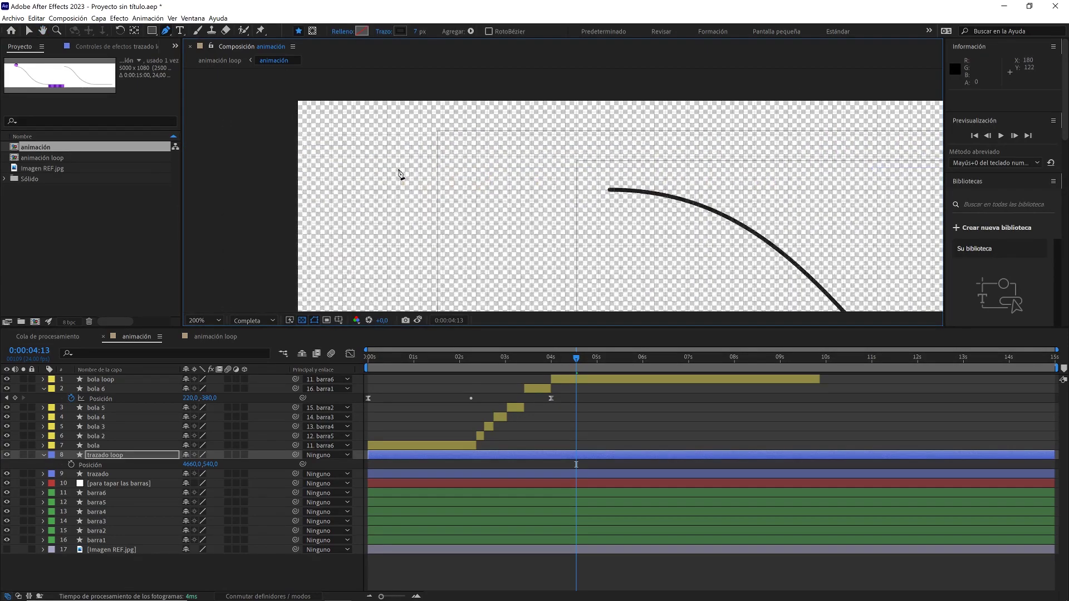
left_click(609, 190)
scroll(609, 191, "up", 1)
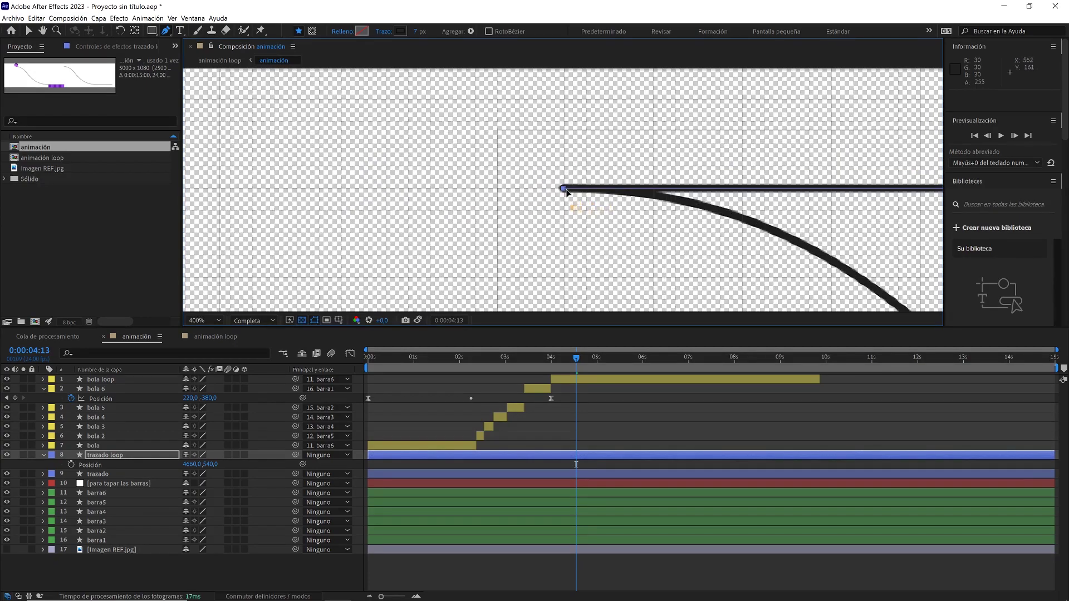
left_click_drag(563, 188, 564, 189)
scroll(552, 192, "down", 2)
left_click_drag(665, 195, 446, 155)
scroll(525, 191, "down", 1)
left_click_drag(785, 201, 586, 173)
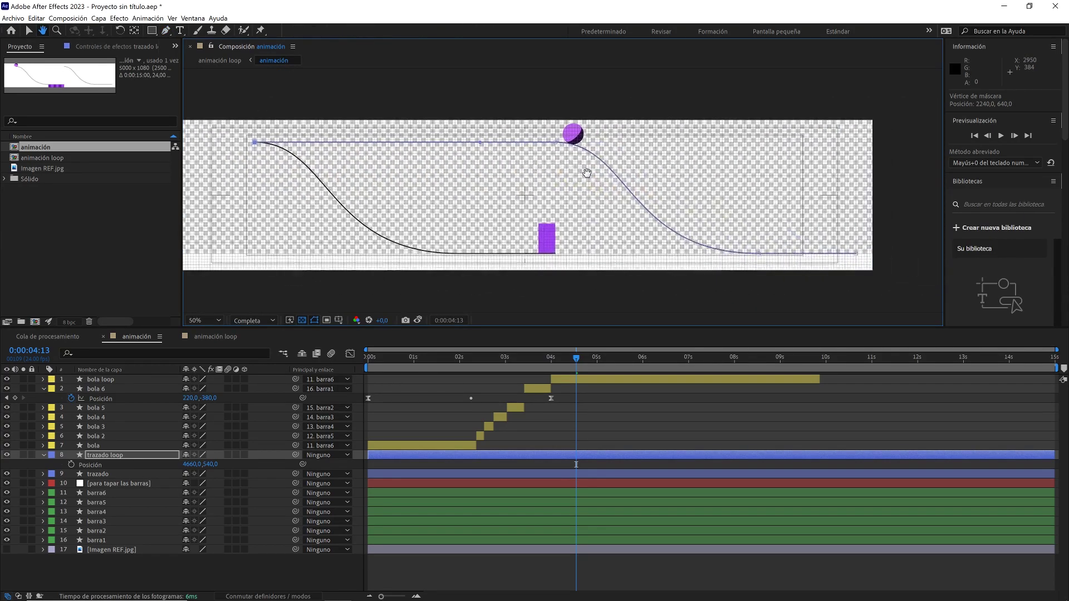
- Add a Recortar trazados operation to the trazado loop layer and set its Fin to 0%
left_click(110, 457)
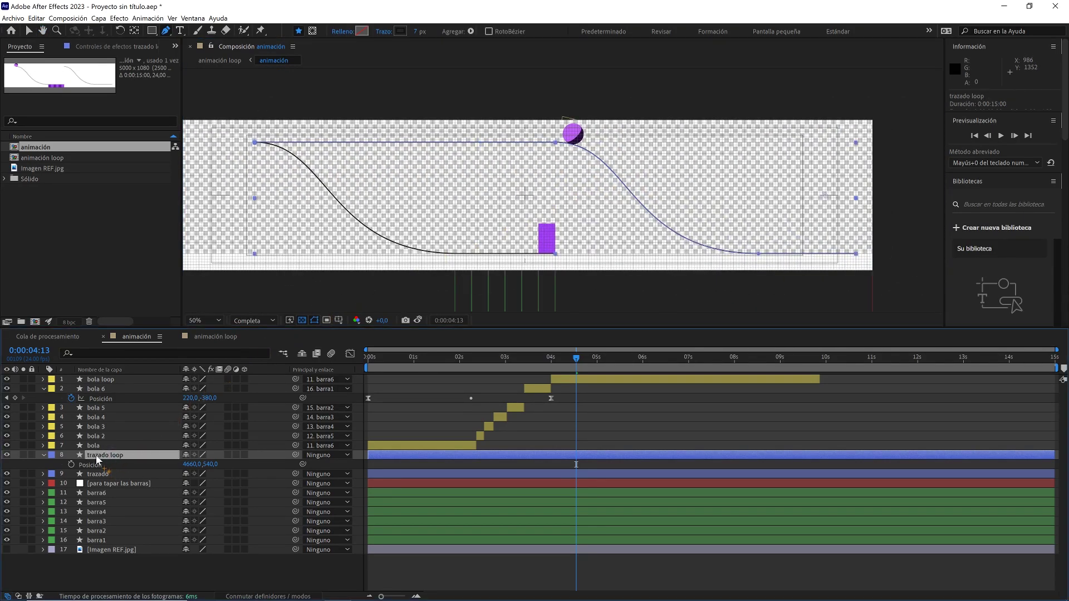
left_click(44, 456)
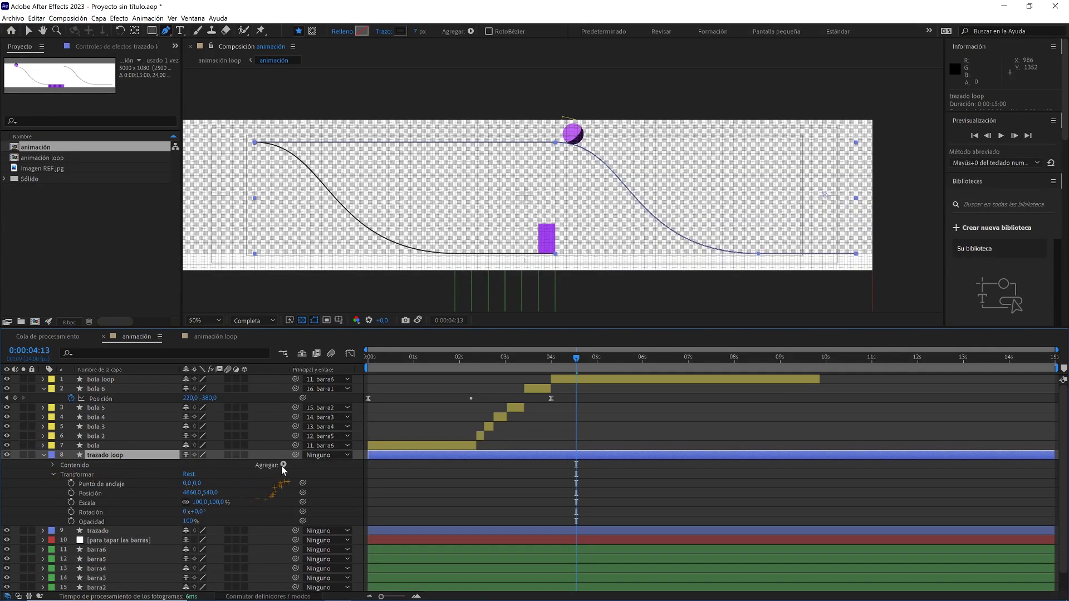
left_click(283, 465)
left_click(184, 354)
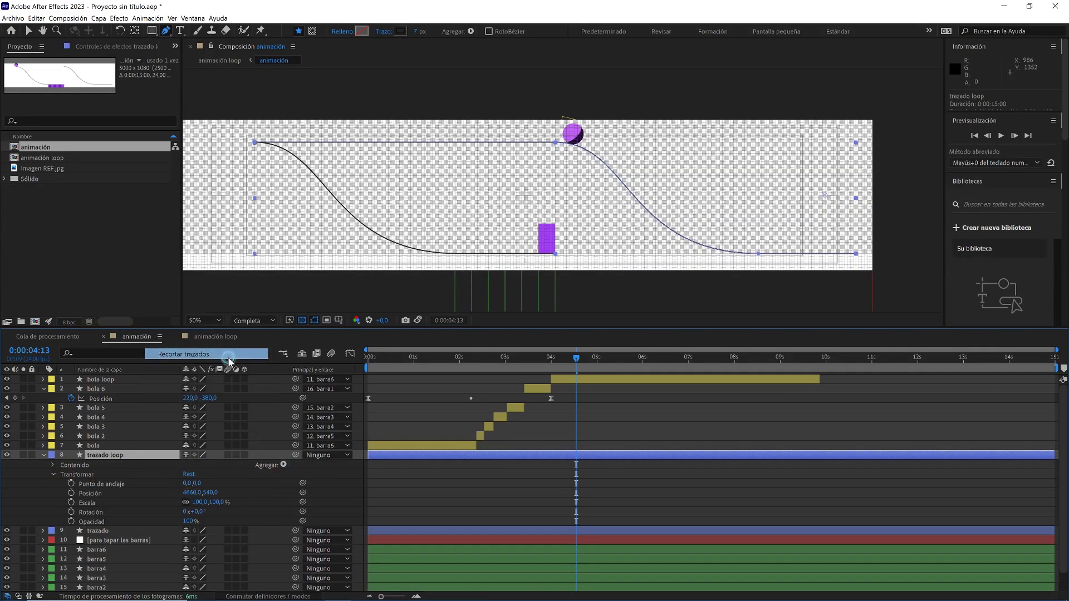
left_click(63, 484)
left_click_drag(190, 504, 125, 507)
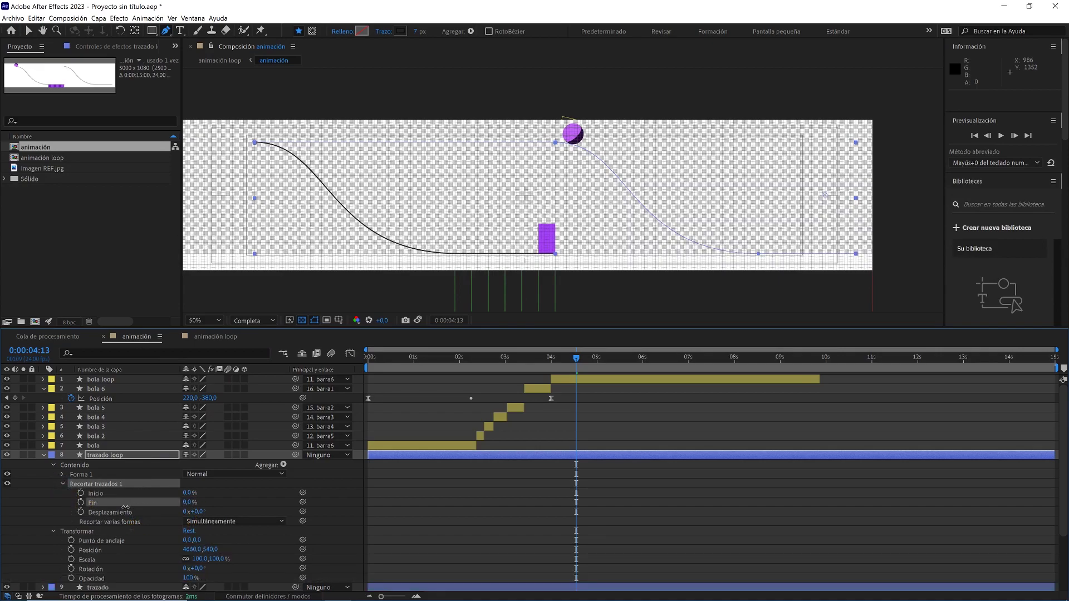
- Keyframe Fin from 0% at 0:00:02:02 to 100% at 0:00:04:13 and apply Easy Ease to both keyframes
left_click(81, 502)
left_click_drag(576, 502, 462, 503)
left_click_drag(189, 502, 247, 506)
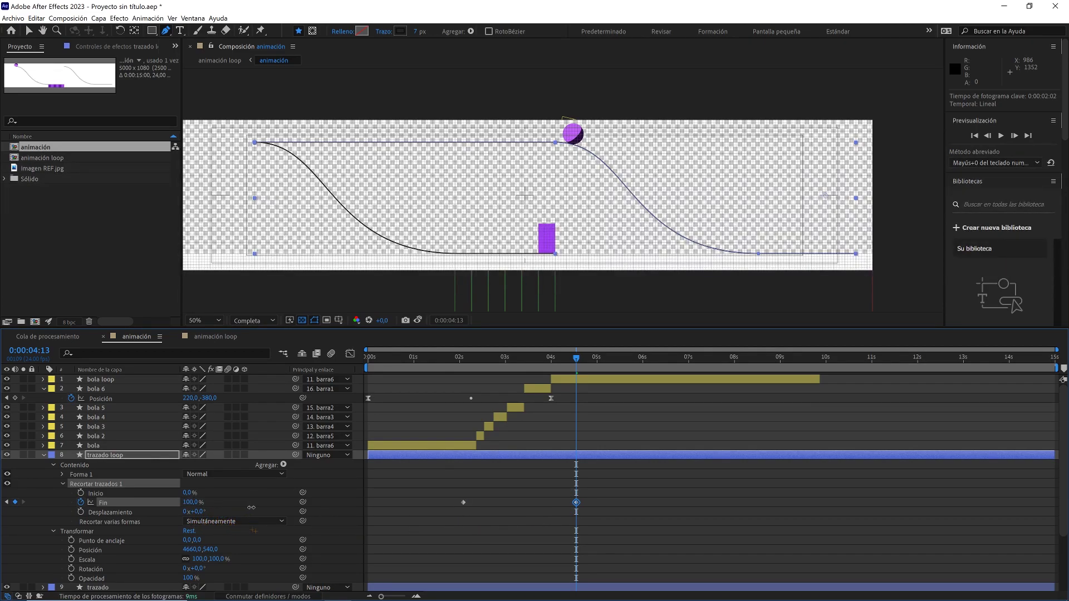
left_click_drag(614, 484, 412, 526)
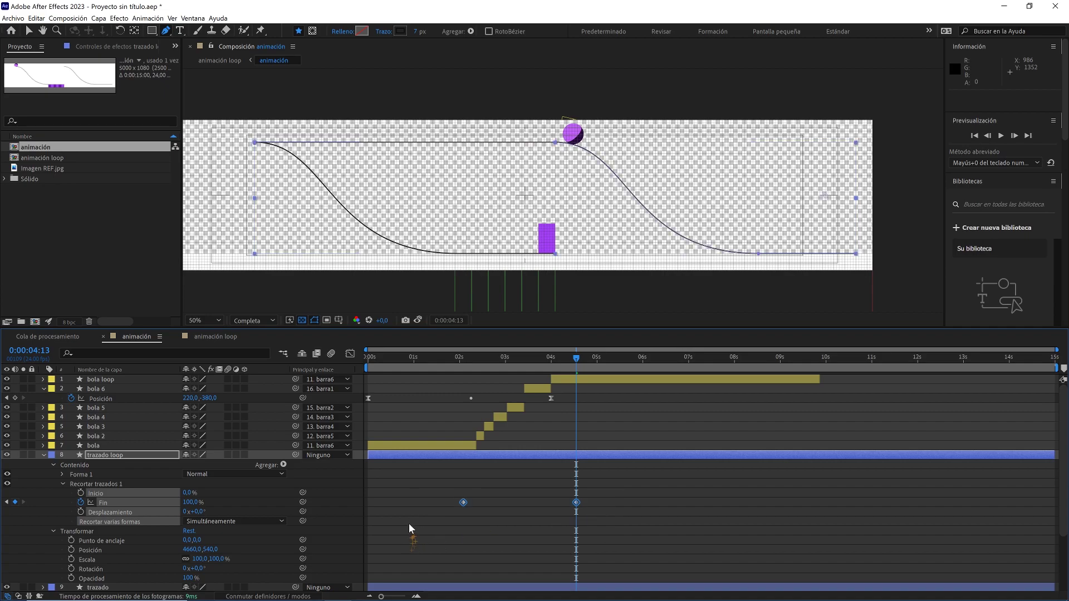
key("F9")
left_click(522, 480)
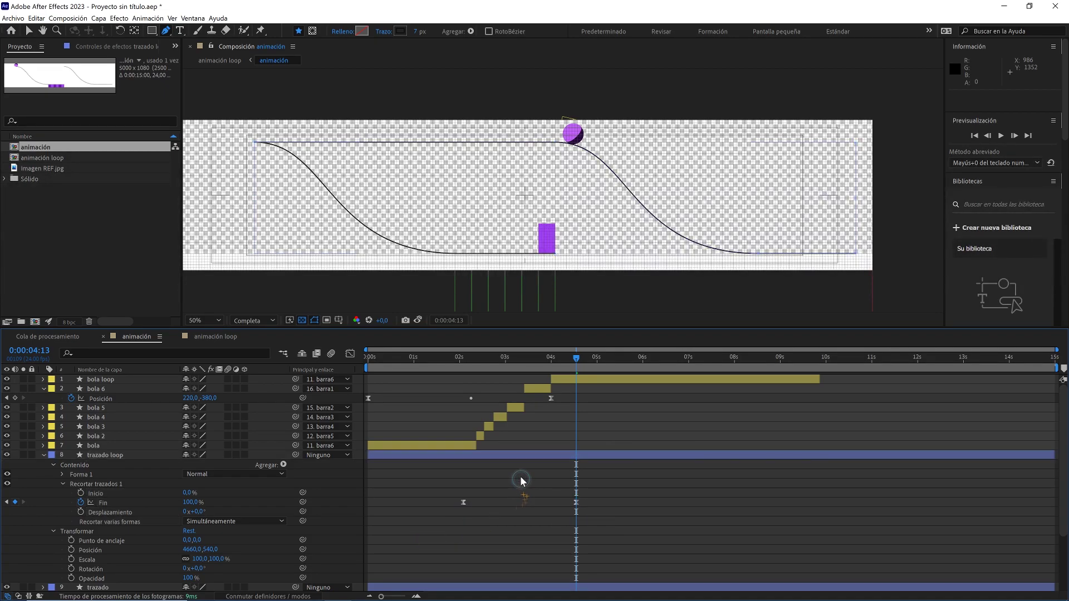
- Using the bola loop Position keyframes as reference, retime trazado loop's Fin keyframes to 0:00:02:03 and the 6-second mark
left_click(587, 379)
key("p")
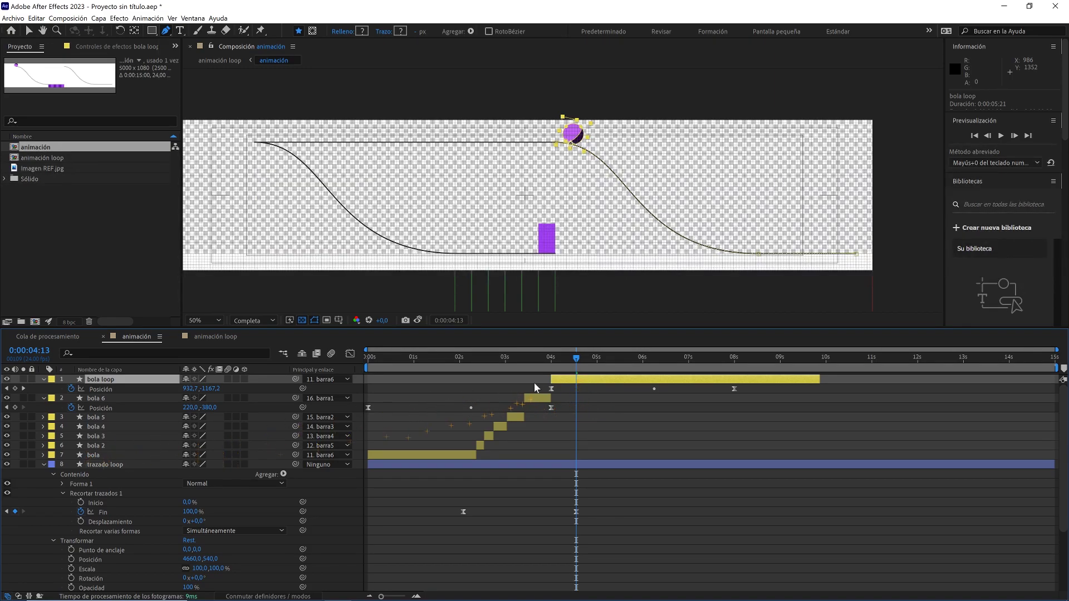
left_click_drag(569, 359, 557, 359)
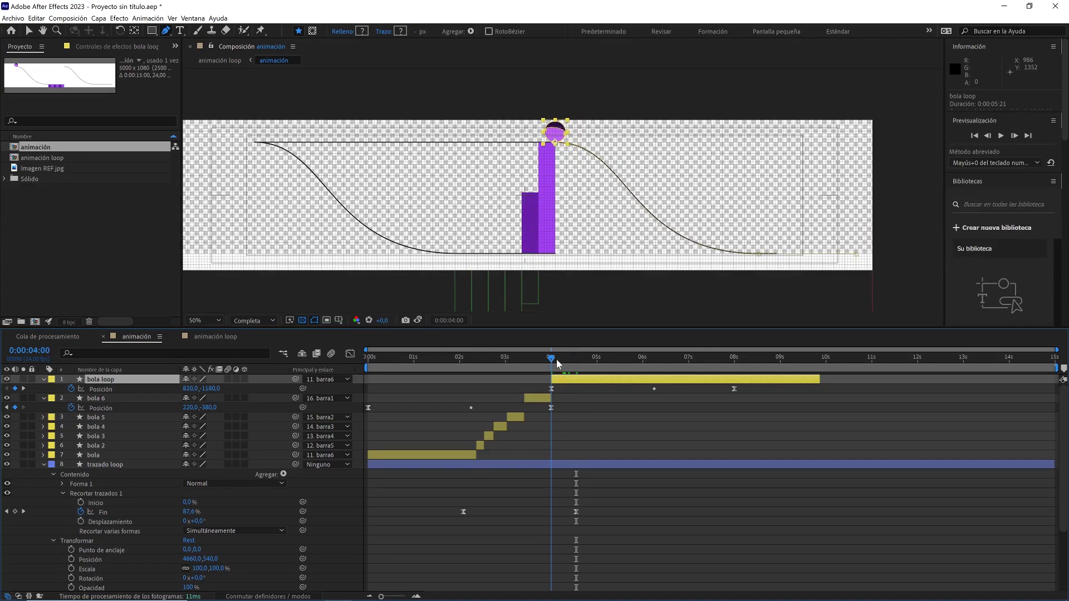
left_click(592, 402)
scroll(613, 276, "up", 1)
left_click_drag(570, 202, 596, 234)
mouse_move(576, 512)
left_mouse_down()
mouse_move(641, 513)
mouse_move(452, 529)
mouse_move(465, 516)
left_mouse_up()
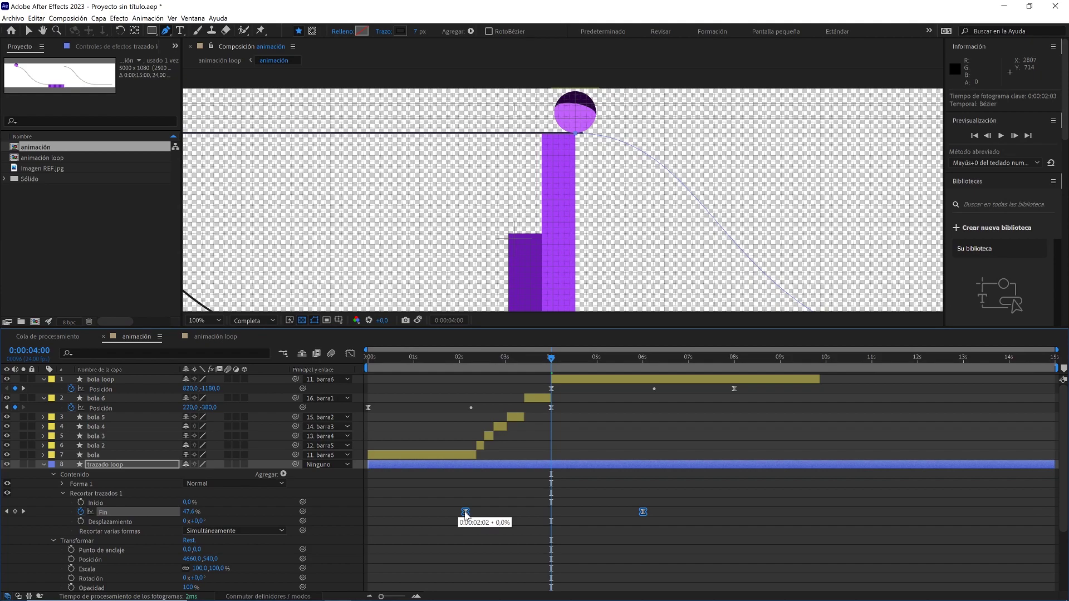
- Play the animación composition from 0:00:02:05 to compare the trimmed line's growth with the ball's movement
scroll(556, 249, "down", 2)
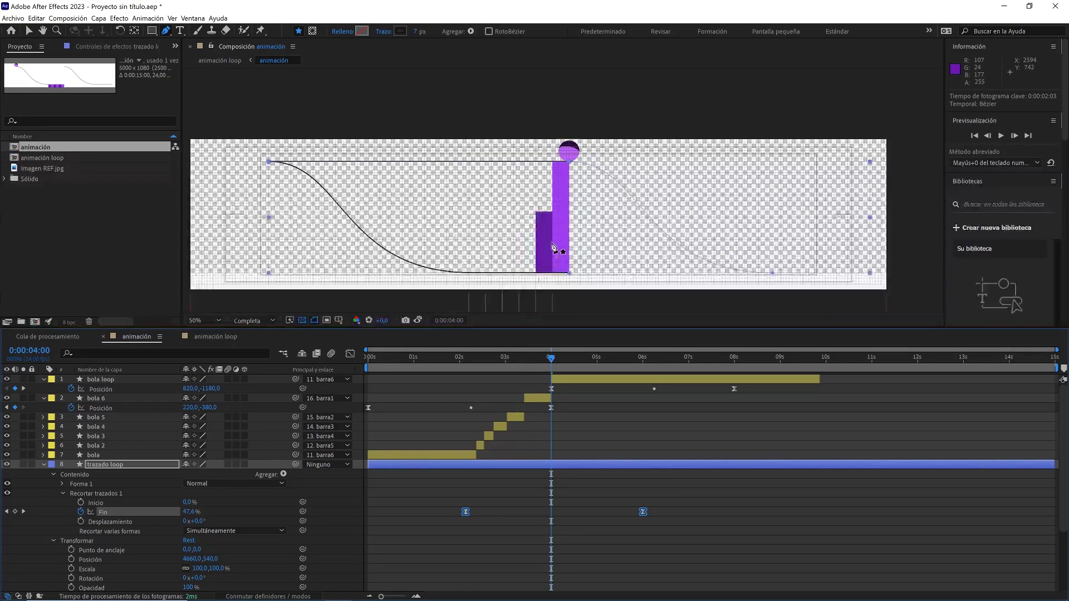
left_click(469, 373)
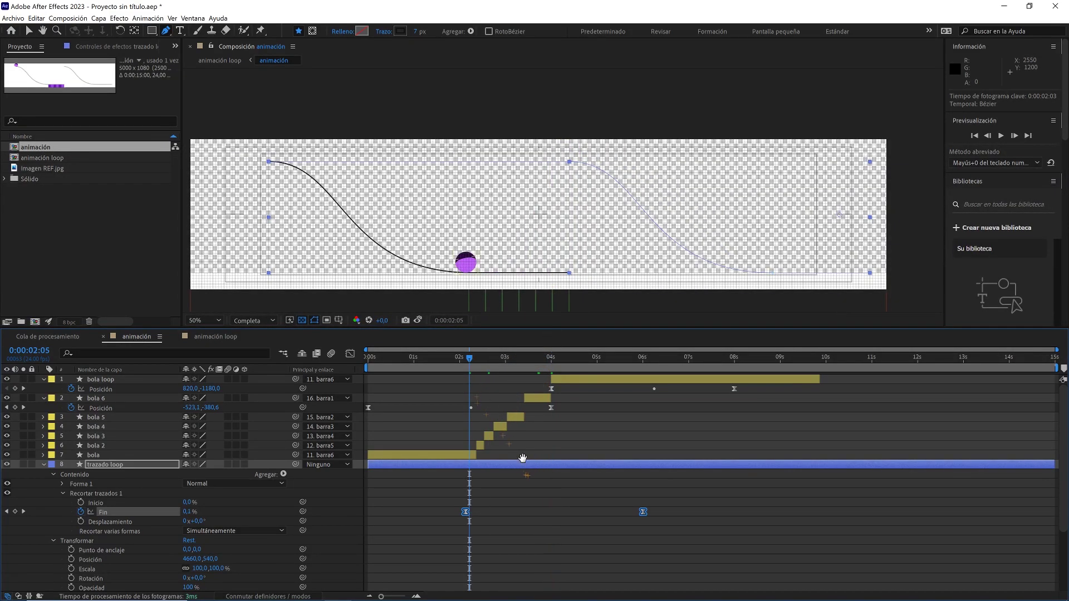
key("space")
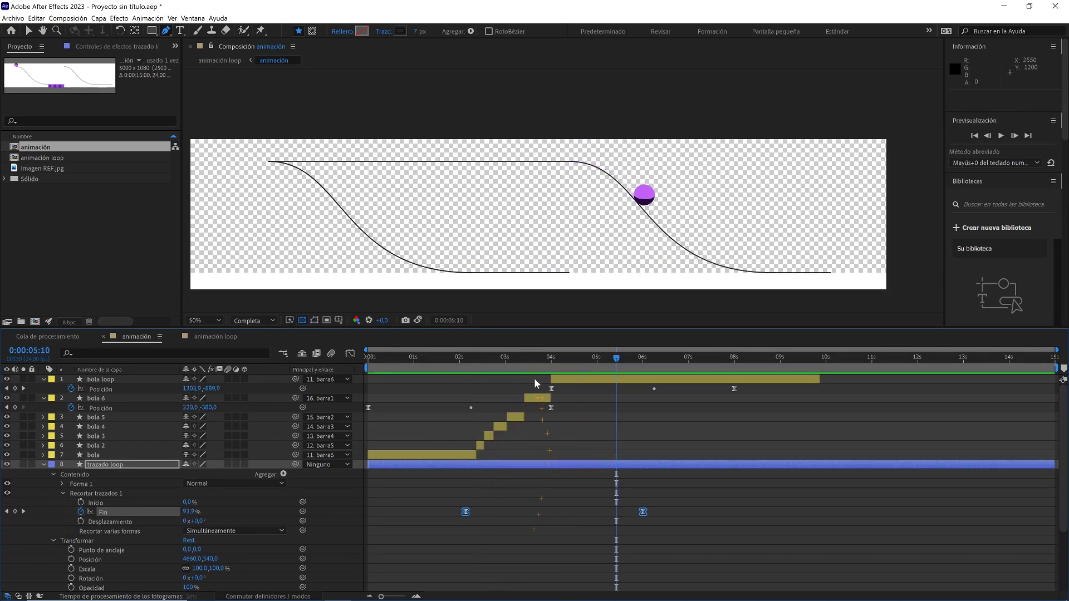
key("space")
left_click_drag(532, 365, 511, 361)
- Recheck the line's timing around the tallest bar and move the first Fin keyframe to 0:00:02:00
scroll(613, 243, "up", 1)
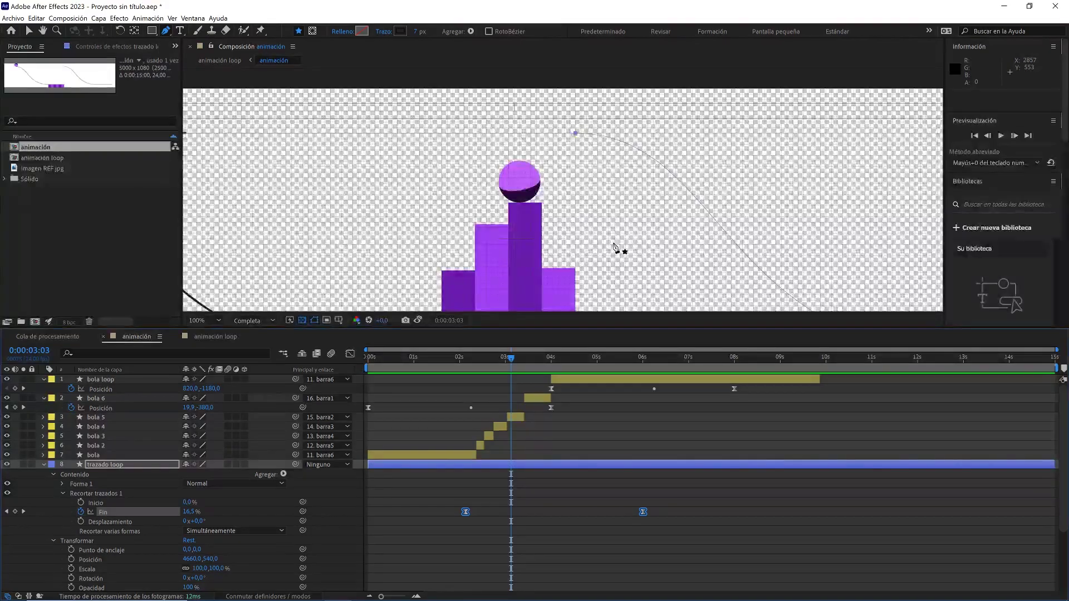
key("space")
key("space")
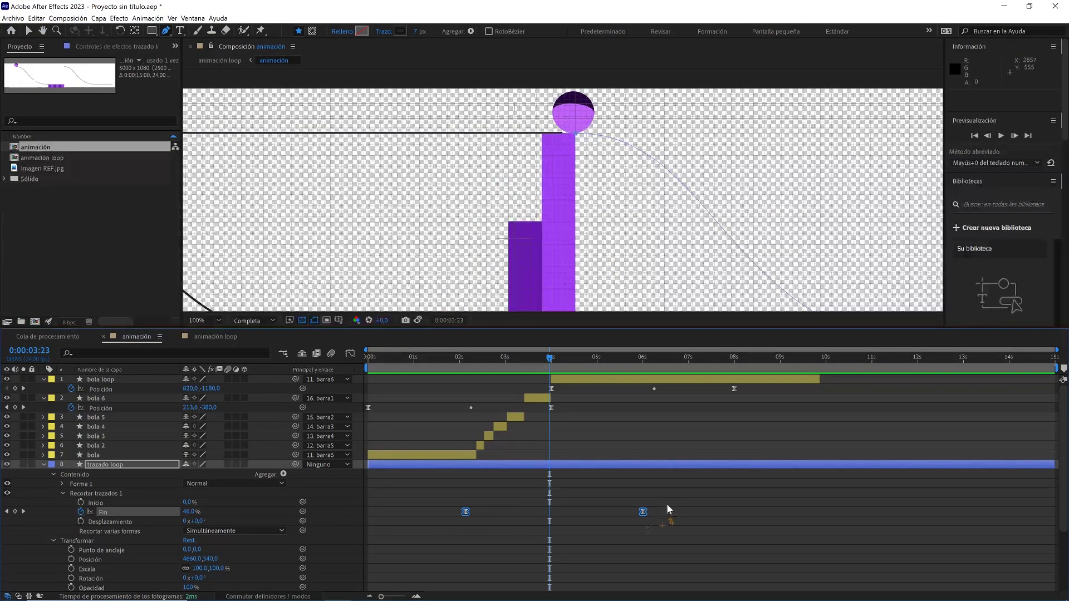
left_click_drag(647, 512, 463, 515)
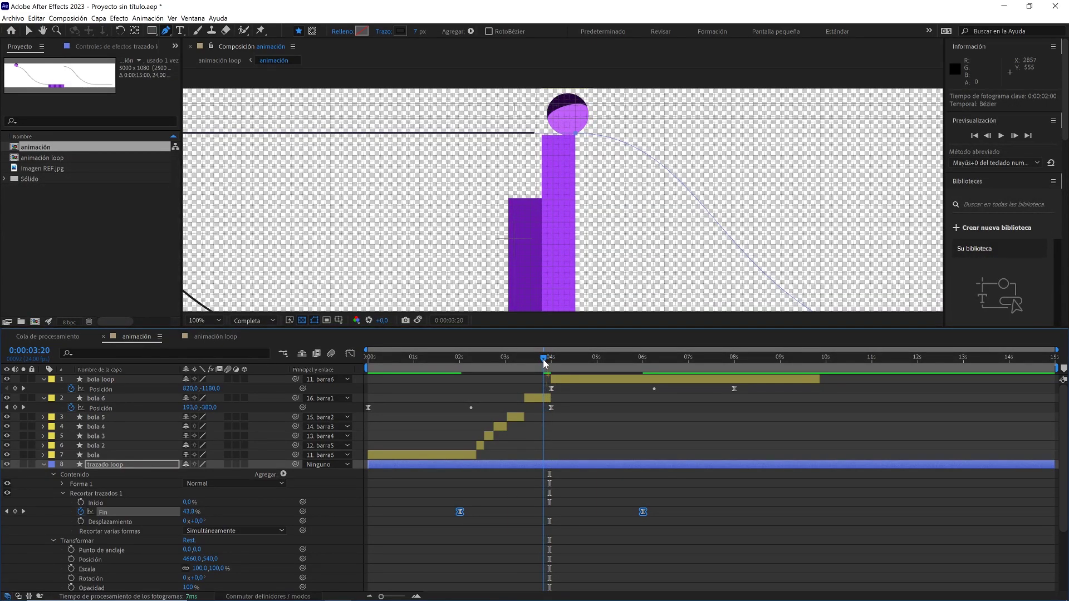
mouse_move(559, 362)
left_mouse_down()
mouse_move(572, 363)
mouse_move(559, 365)
left_mouse_up()
- Play the animación loop composition from 0:00:02:05 to check how the trimmed trazado loop line appears
left_click(217, 339)
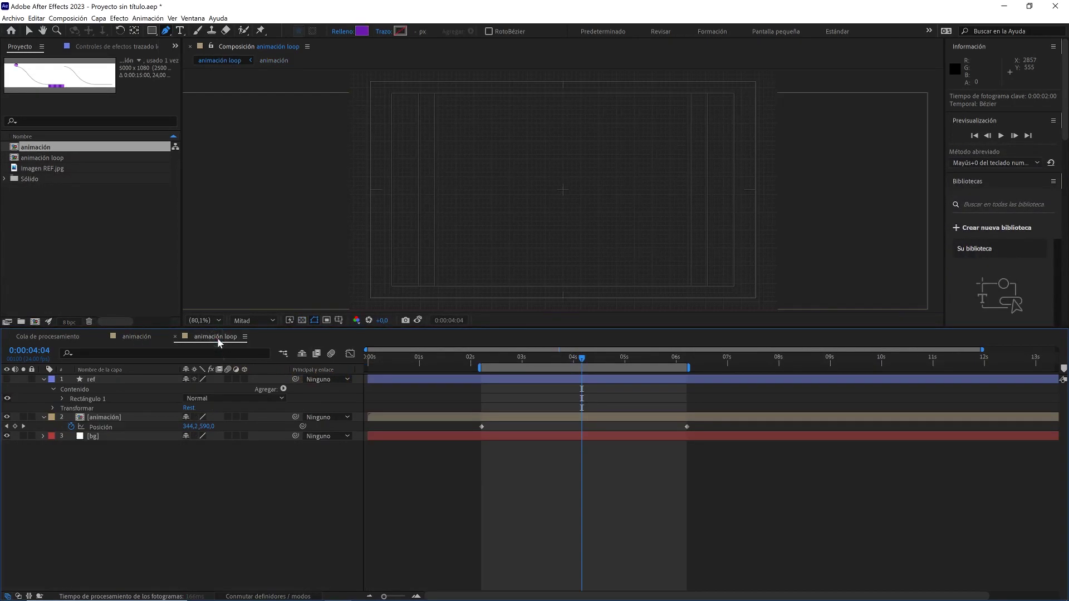
left_click_drag(506, 361, 483, 361)
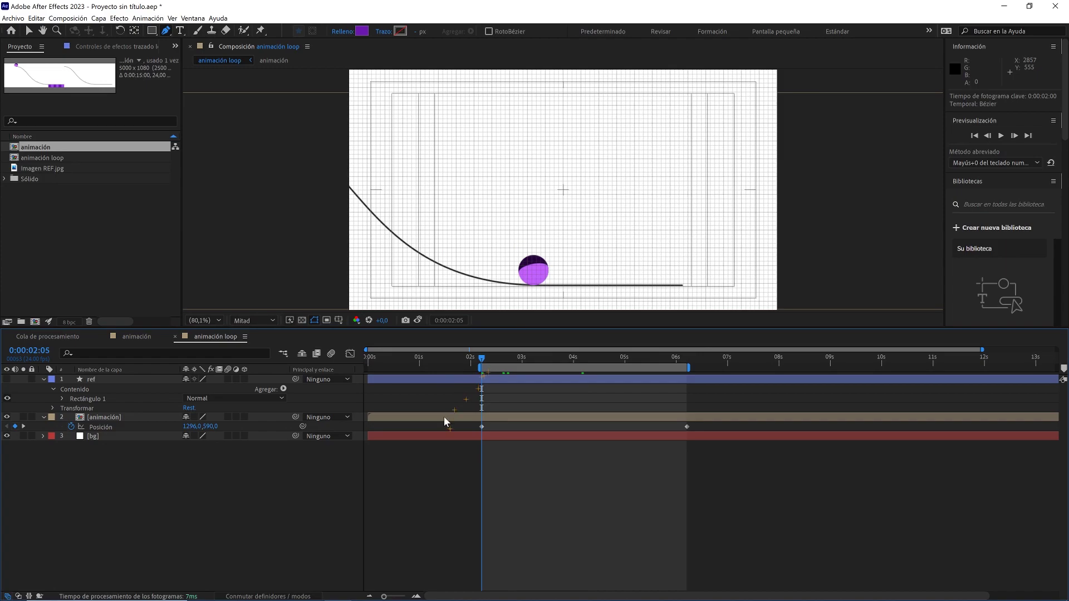
key("space")
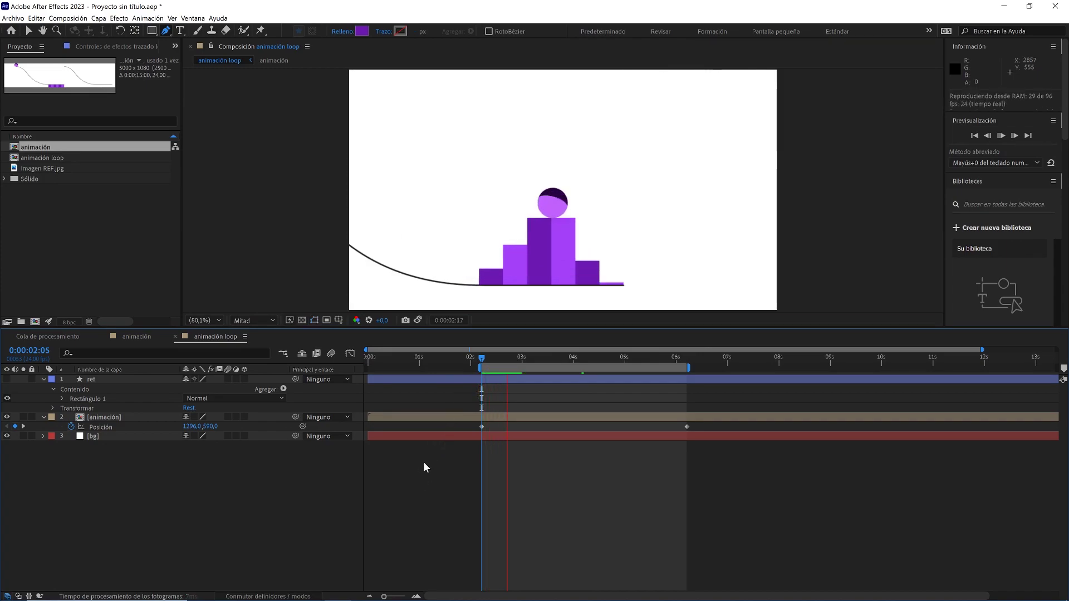